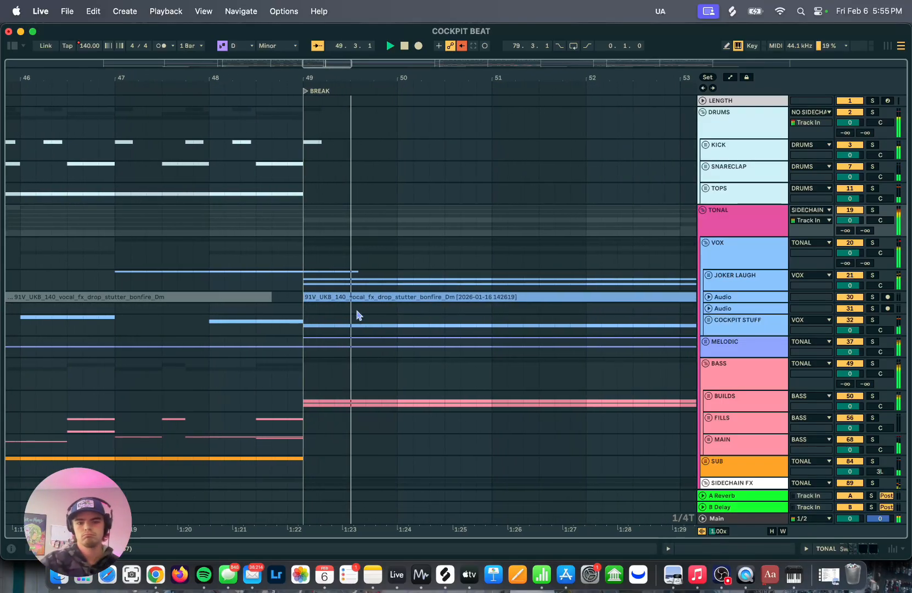
# Play the arrangement through the drop at bar 67 and stop at the break near bar 81.
pyautogui.scroll(-5, 353, 320)
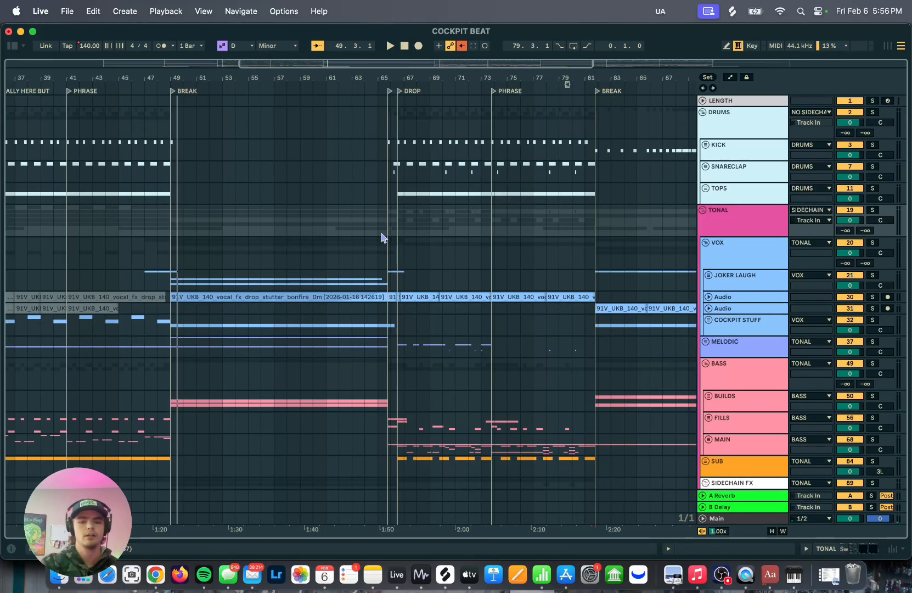
pyautogui.scroll(5, 388, 237)
pyautogui.press('space')
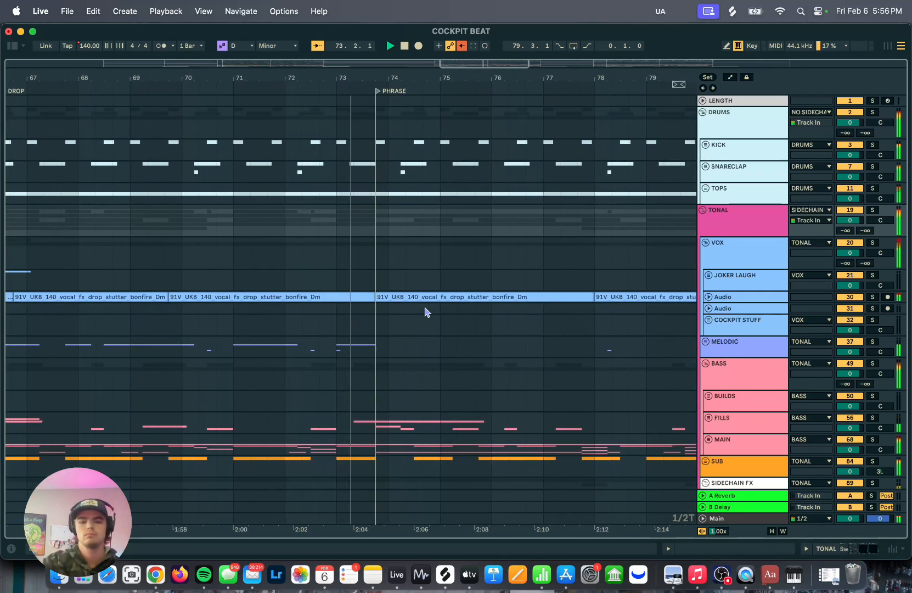
pyautogui.press('-')
pyautogui.press('+')
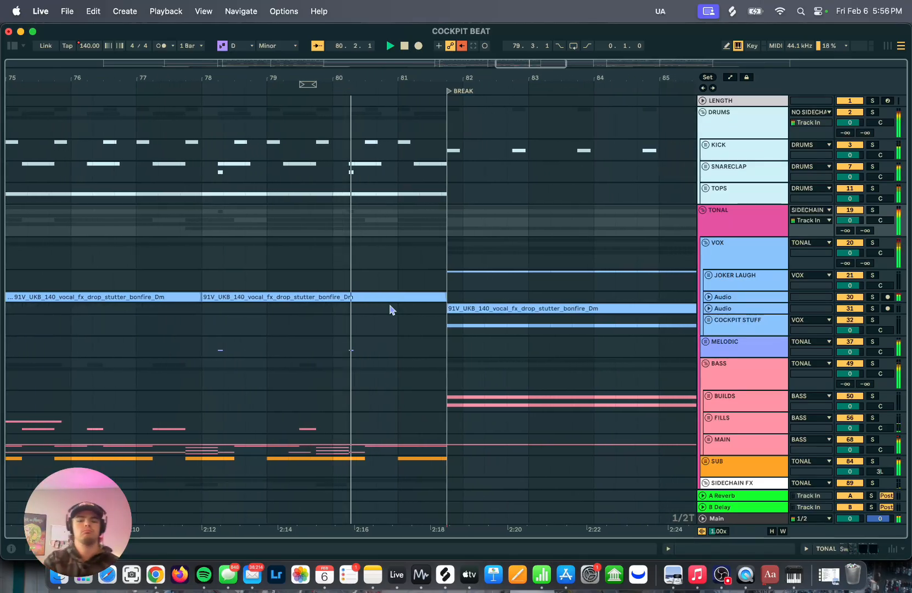
pyautogui.scroll(-5, 510, 323)
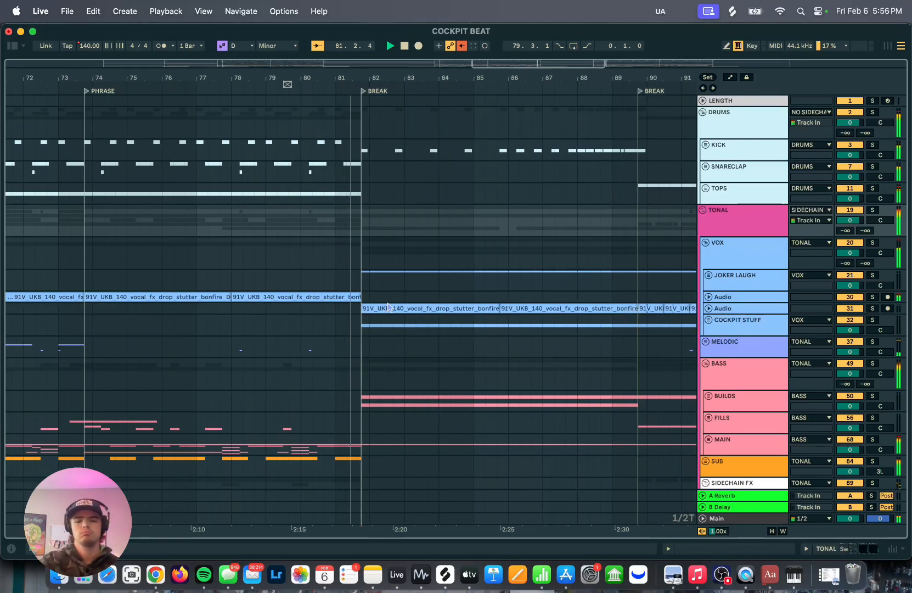
pyautogui.press('space')
# Play the drop that starts at bar 92, stop in the final break, and show the whole arrangement.
pyautogui.hscroll(5, 510, 324)
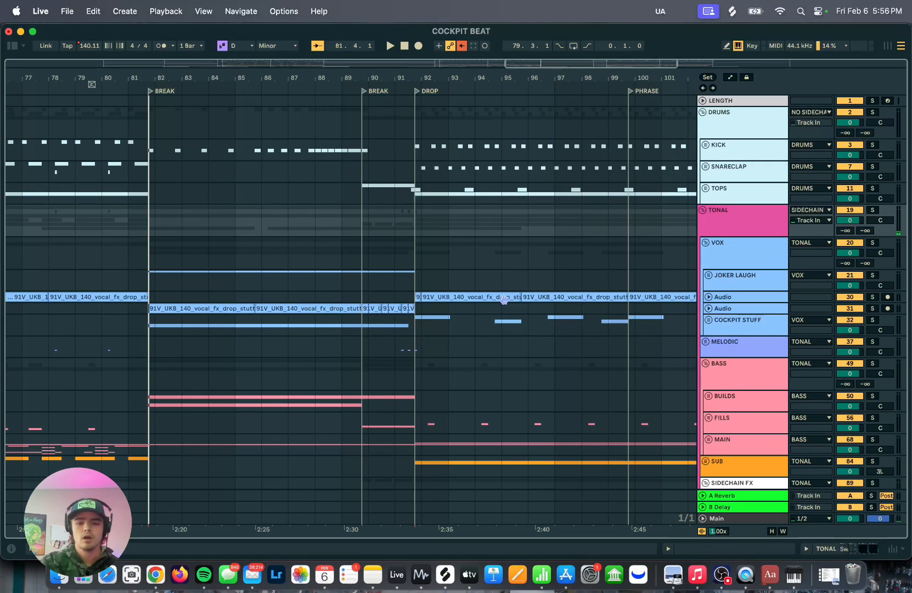
pyautogui.scroll(5, 433, 226)
pyautogui.press('space')
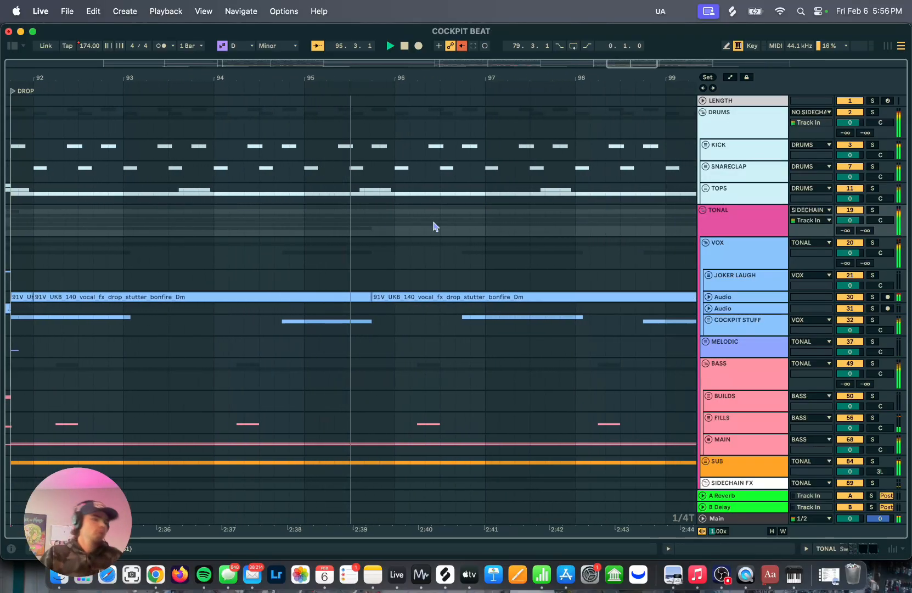
pyautogui.press('-')
pyautogui.press('-')
pyautogui.press('-')
pyautogui.press('-')
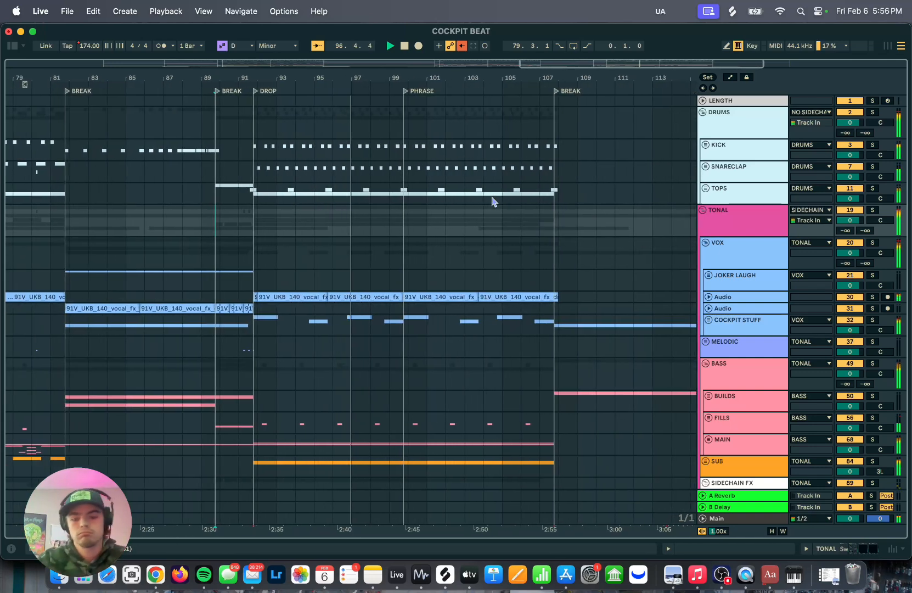
pyautogui.press('+')
pyautogui.press('+')
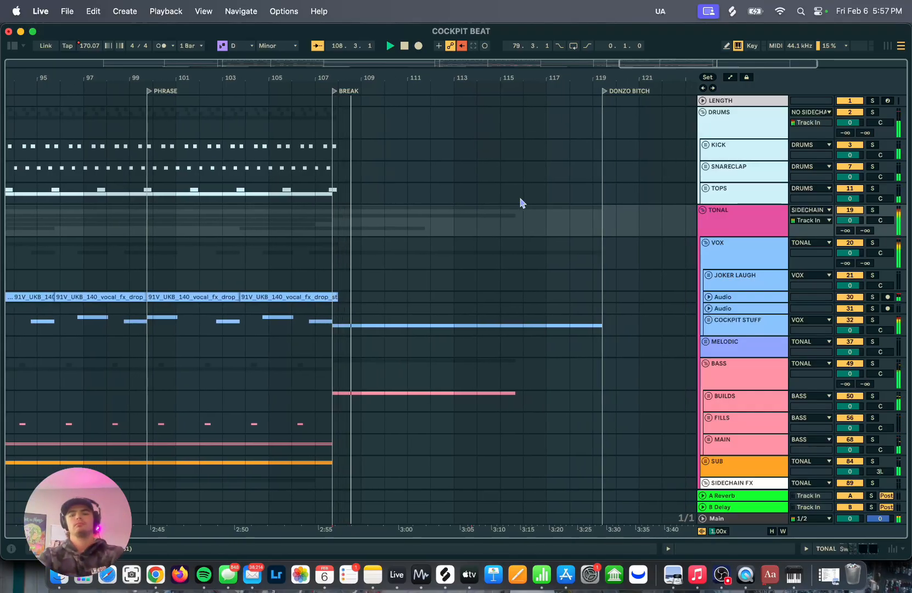
pyautogui.press('space')
pyautogui.press('-')
pyautogui.press('-')
pyautogui.press('-')
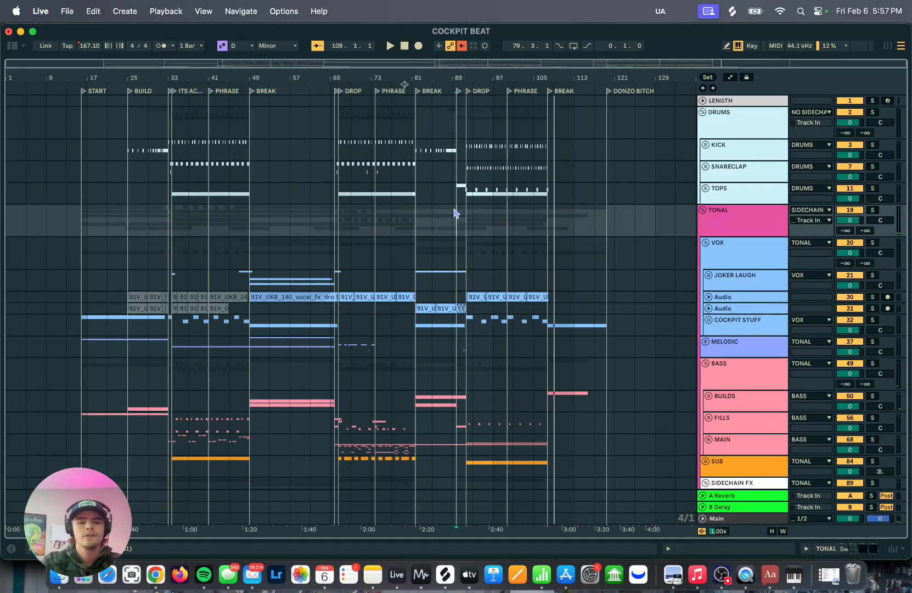
# Show the browser with the PREPARE FOR DEPARTURE folders, and play the soloed pilot announcement voiceover in the COCKPIT STUFF group.
pyautogui.moveTo(3, 127); pyautogui.dragTo(301, 129)
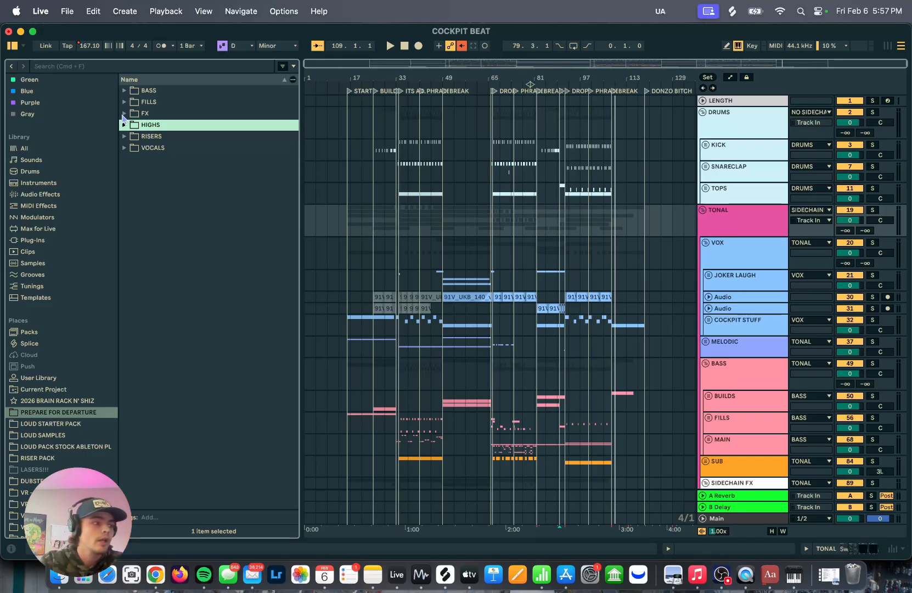
pyautogui.scroll(-8, 484, 399)
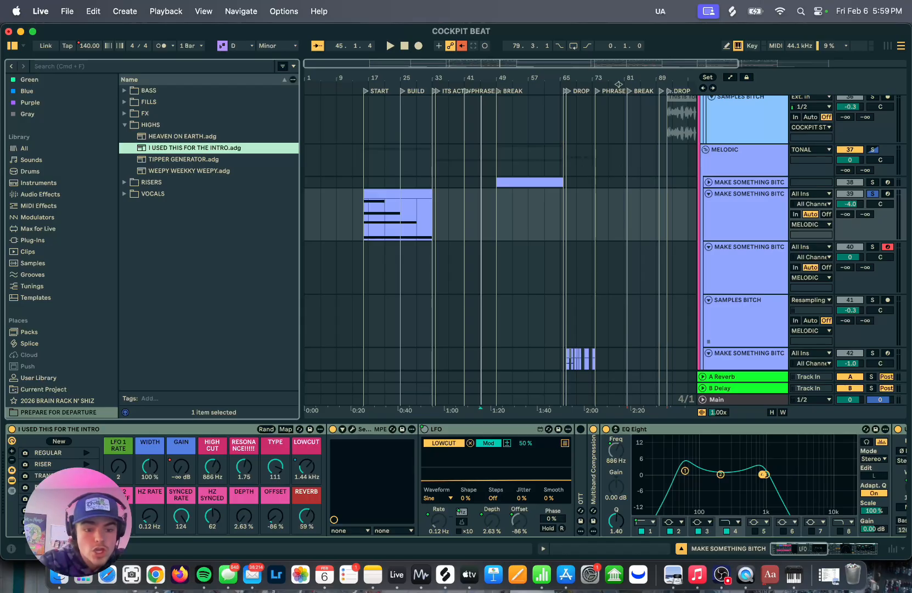
pyautogui.scroll(-3, 55, 472)
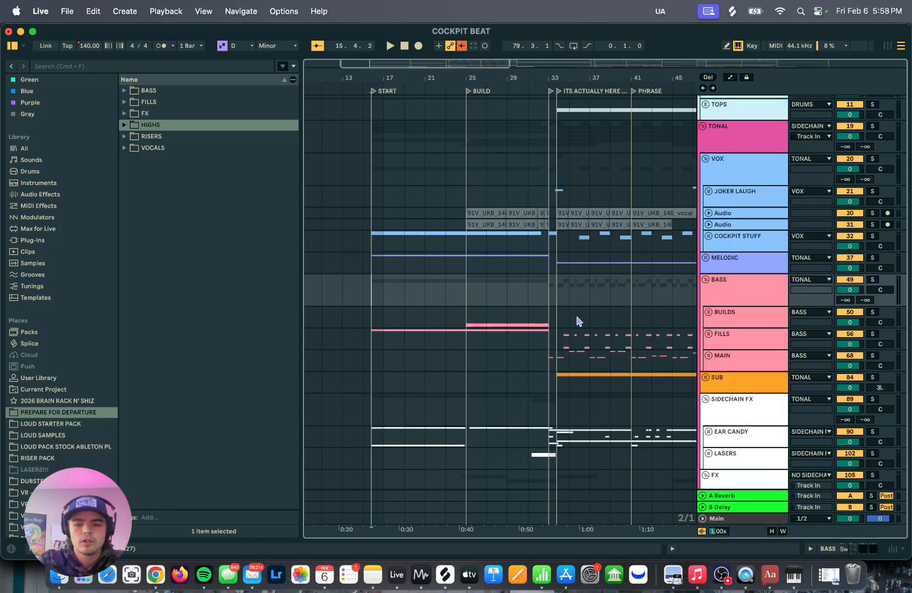
pyautogui.click(726, 339)
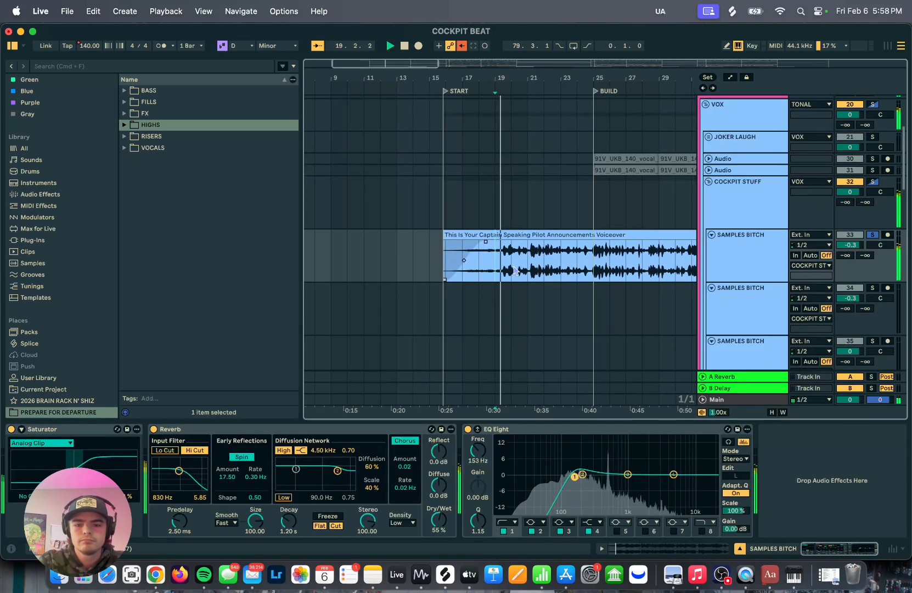
pyautogui.scroll(5, 513, 268)
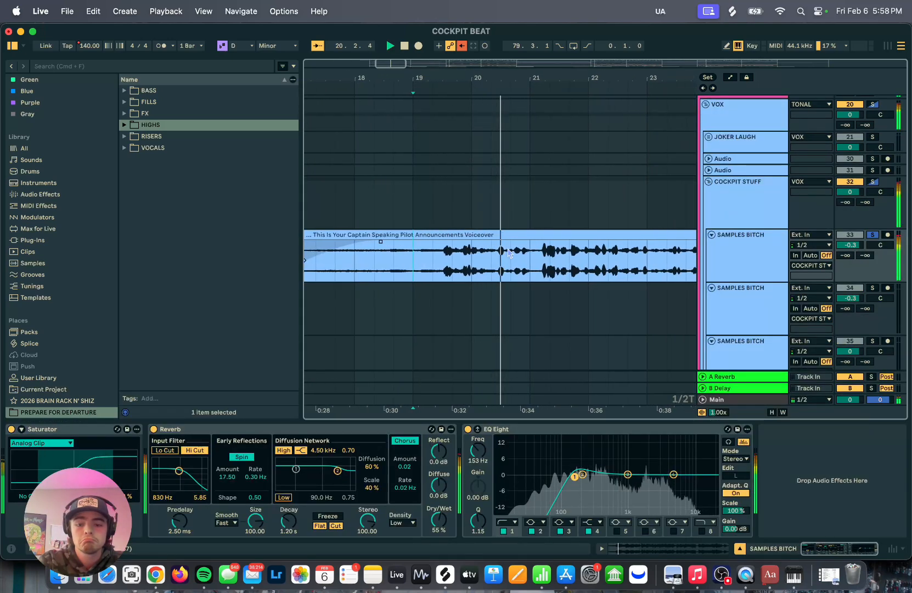
pyautogui.press('space')
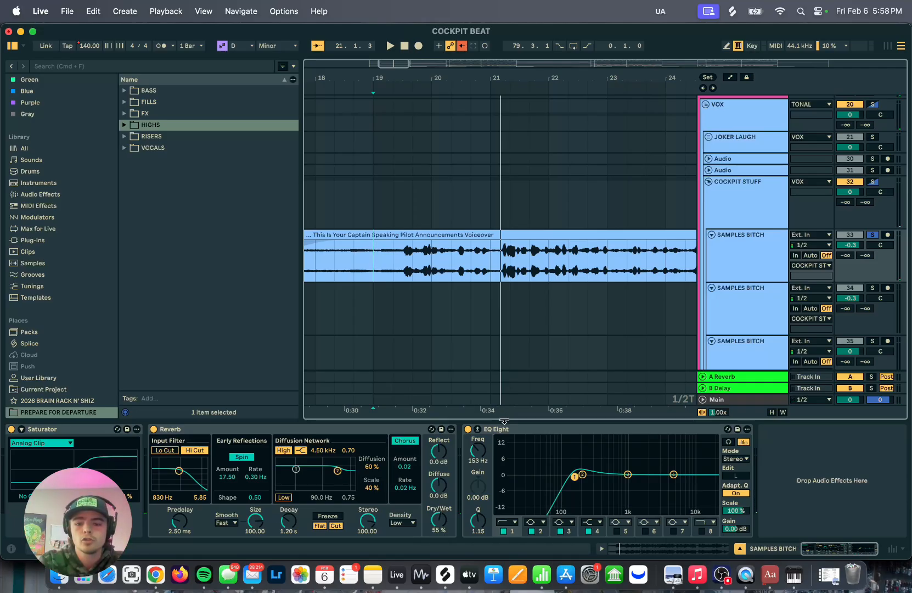
pyautogui.moveTo(504, 542); pyautogui.dragTo(508, 174)
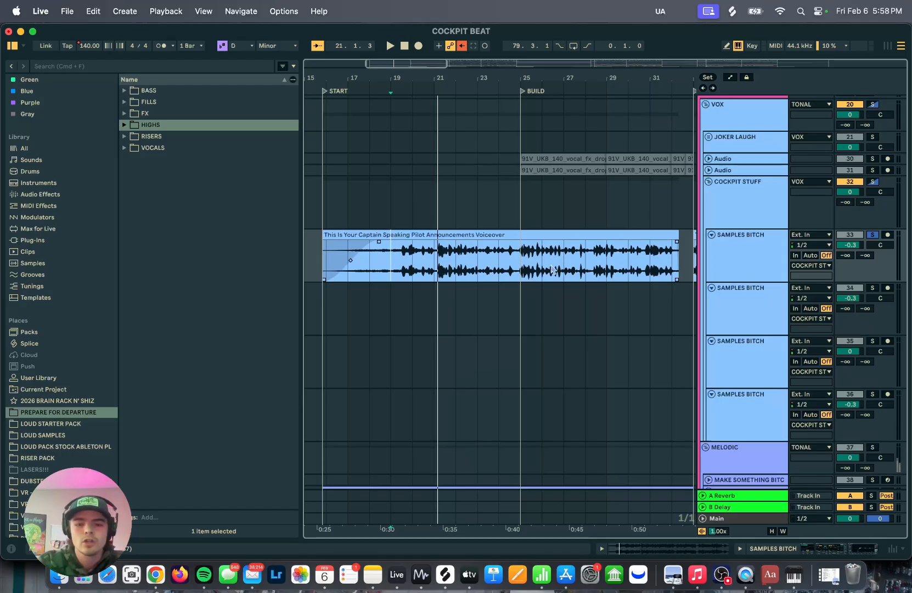
# Play the soloed intro MIDI clip on track 39 of the MELODIC group from the START locator, then stop playback.
pyautogui.scroll(-5, 590, 270)
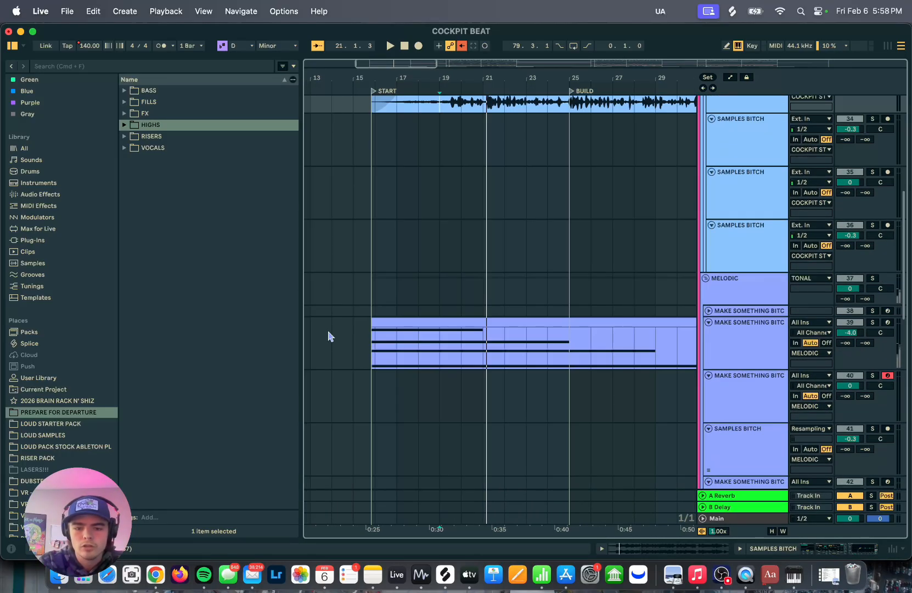
pyautogui.scroll(3, 496, 190)
pyautogui.scroll(-5, 495, 189)
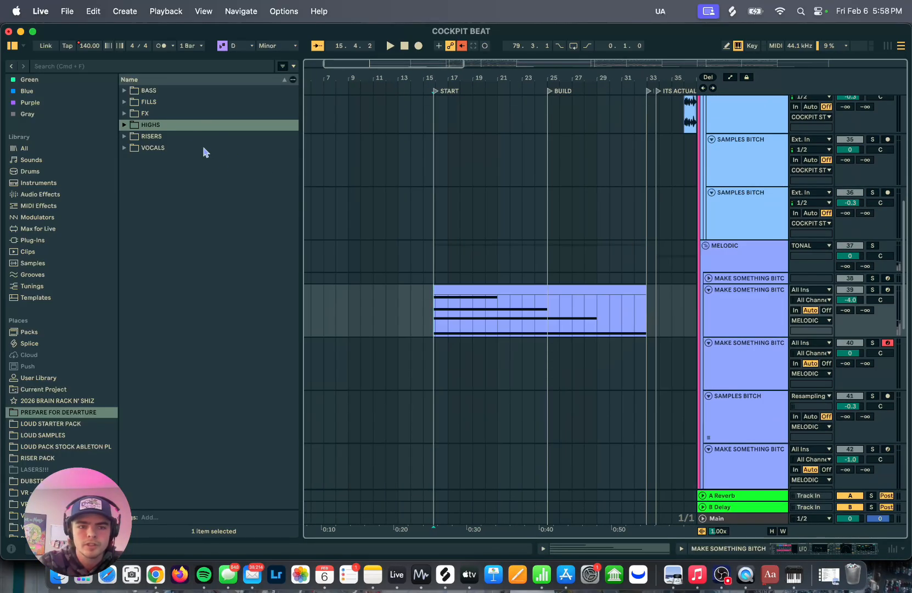
pyautogui.scroll(5, 456, 329)
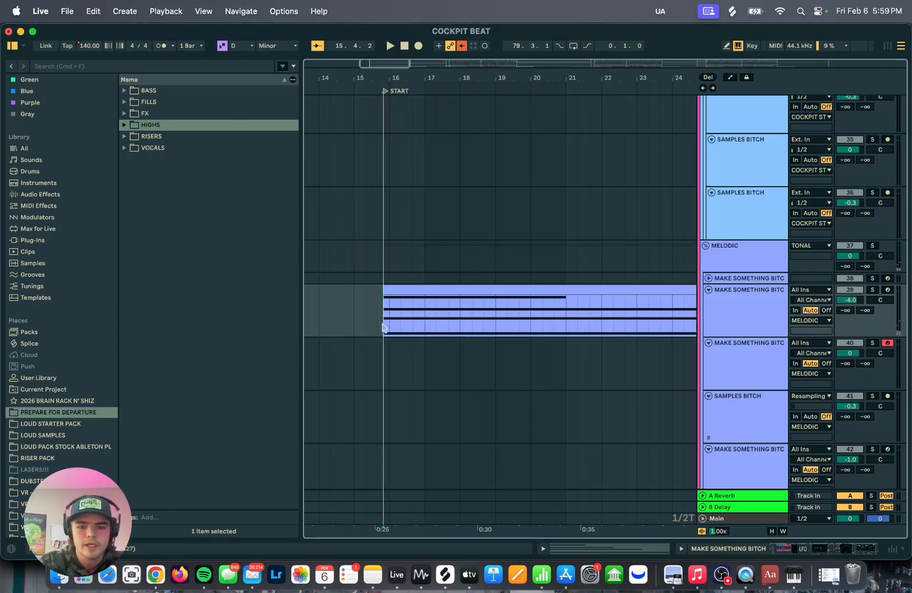
pyautogui.click(383, 327)
pyautogui.scroll(-5, 466, 298)
pyautogui.scroll(5, 447, 212)
pyautogui.press('space')
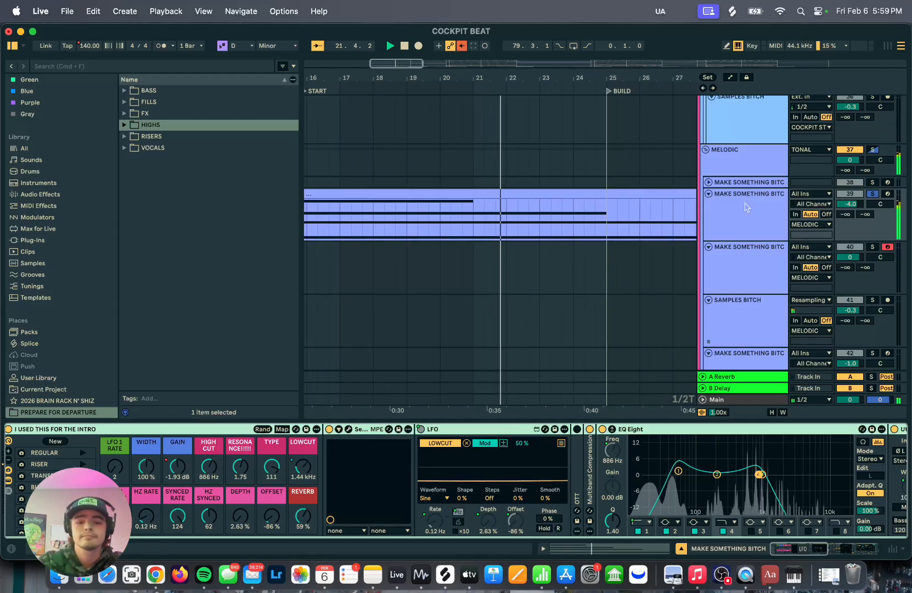
pyautogui.press('space')
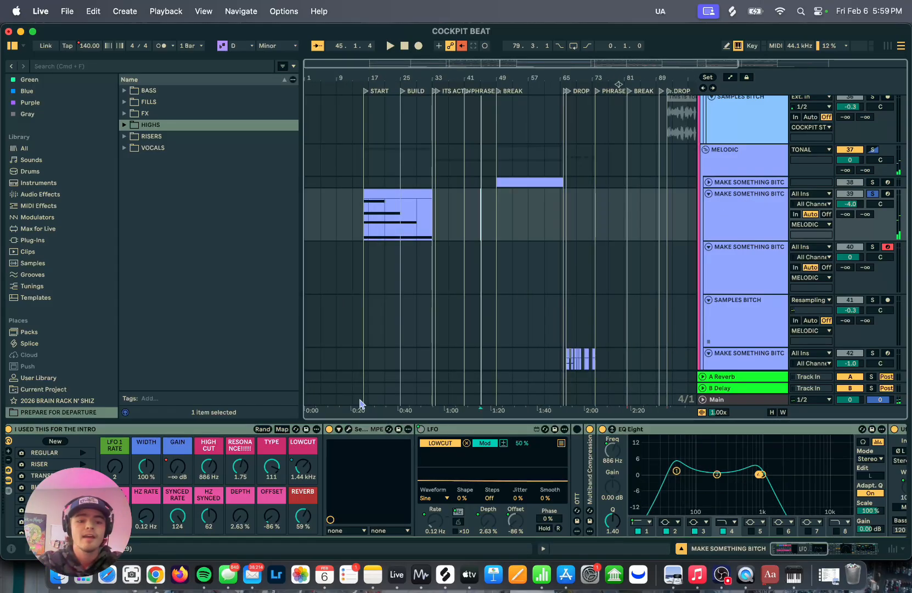
# Select the intro clip's rack, expand the HIGHS folder, and select the I USED THIS FOR THE INTRO.adg preset.
pyautogui.hscroll(-1, 268, 461)
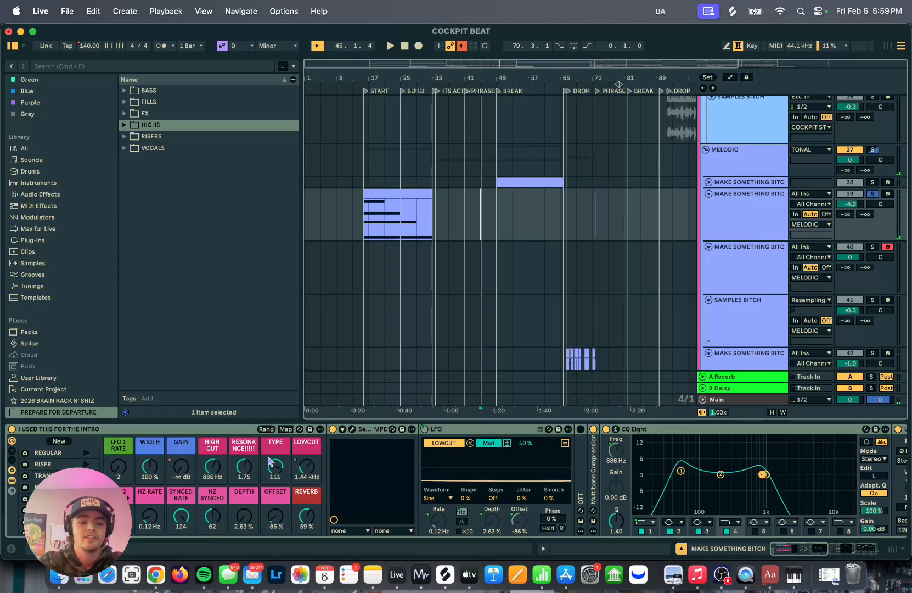
pyautogui.click(102, 431)
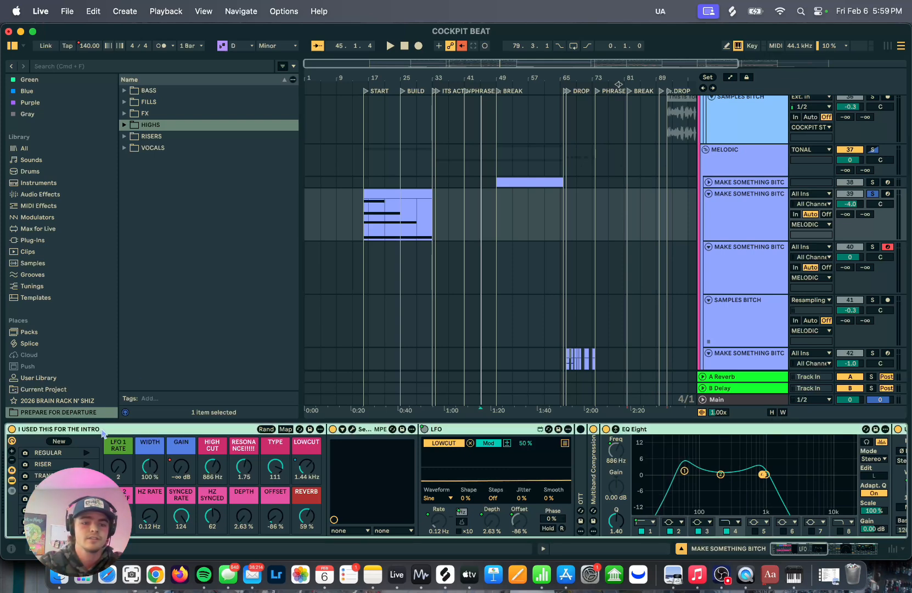
pyautogui.click(124, 125)
pyautogui.click(194, 147)
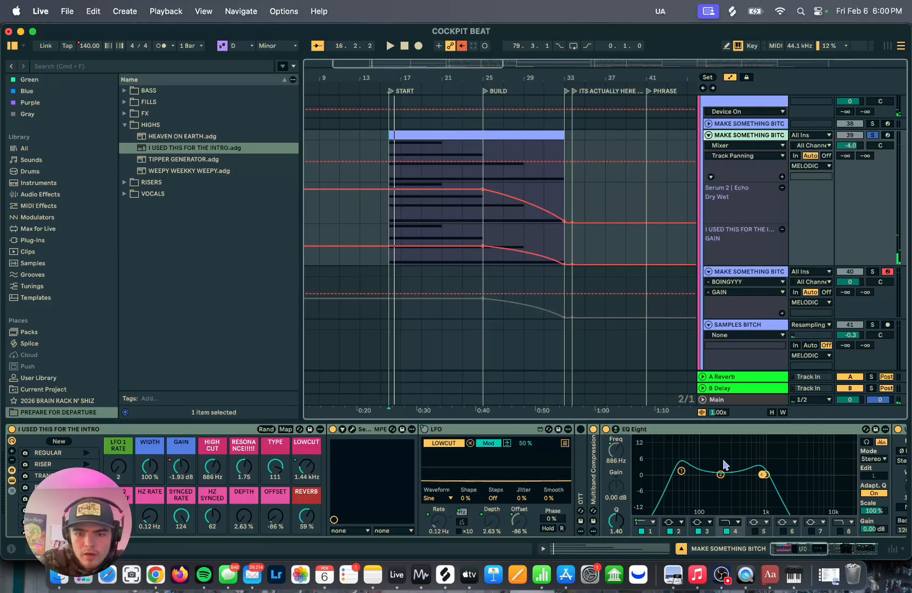
# Examine the intro rack's effect chain and its Echo Dry Wet and GAIN automation.
pyautogui.hscroll(10, 724, 463)
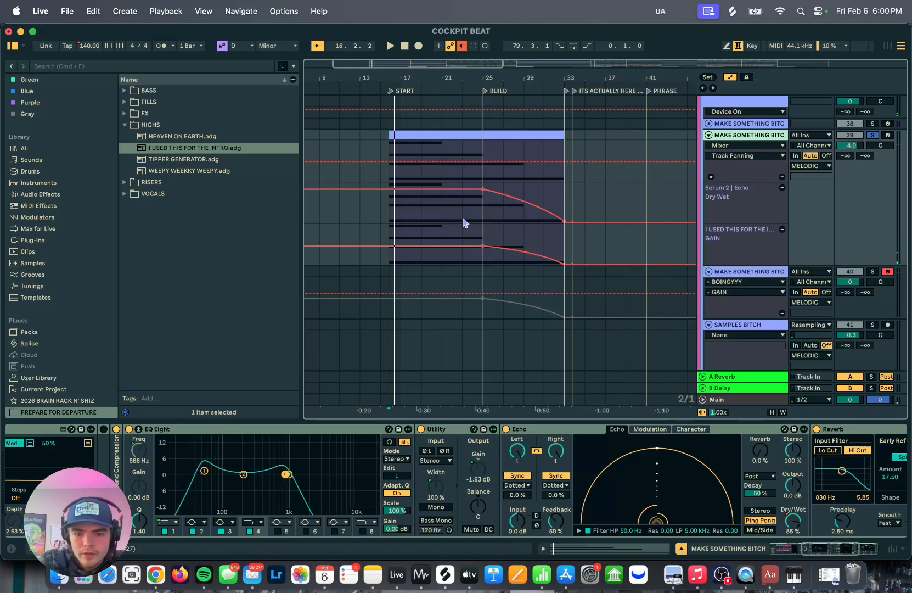
pyautogui.hscroll(-10, 224, 464)
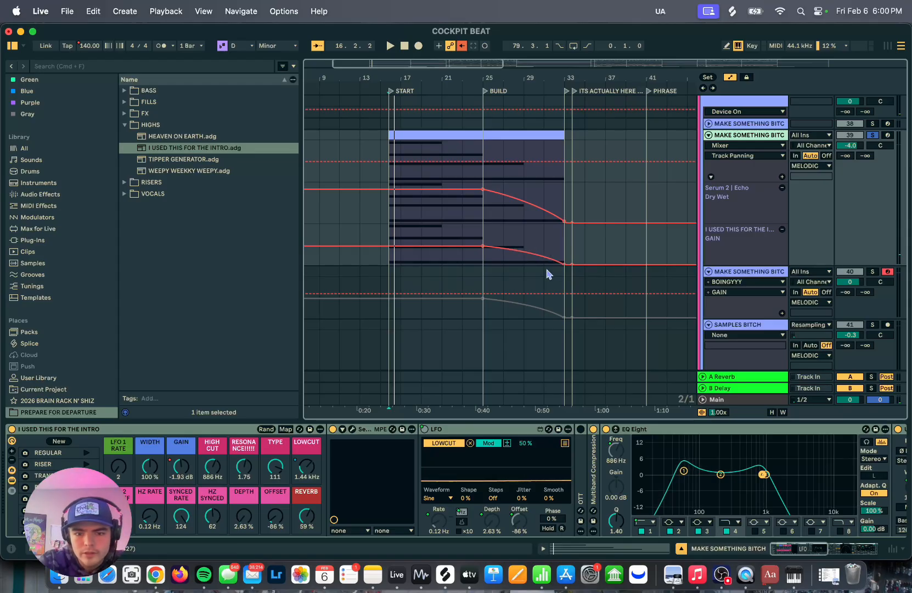
pyautogui.scroll(3, 426, 263)
# Play the soloed intro clip on track 57 in the FILLS group, which uses the HEAVEN ON EARTH rack.
pyautogui.scroll(-20, 426, 263)
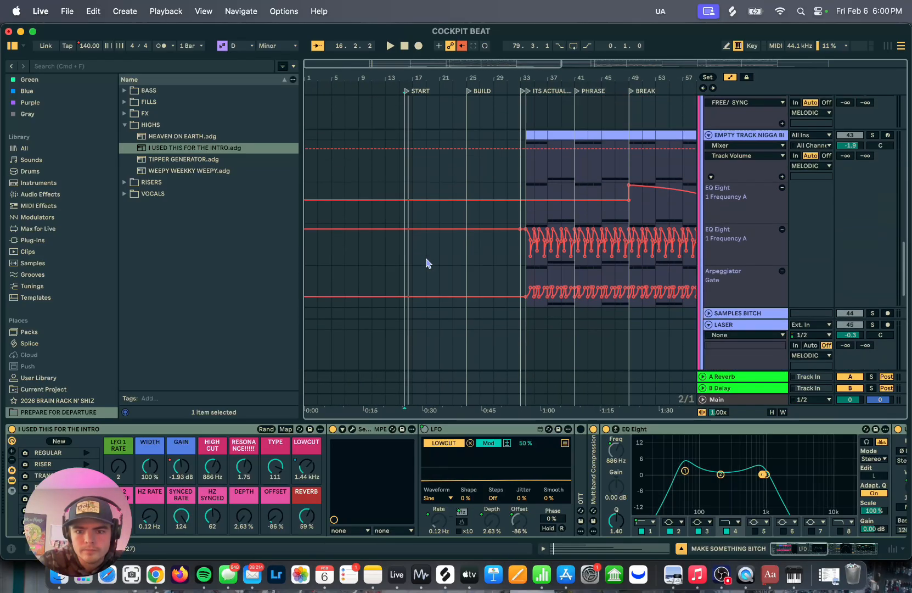
pyautogui.scroll(3, 708, 323)
pyautogui.click(511, 193)
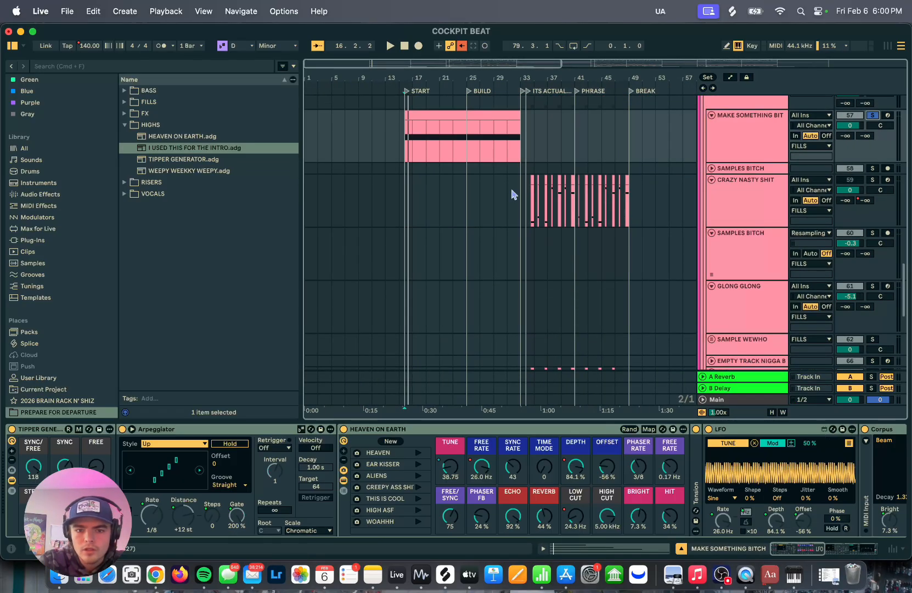
pyautogui.scroll(2, 468, 205)
pyautogui.hscroll(-2, 468, 205)
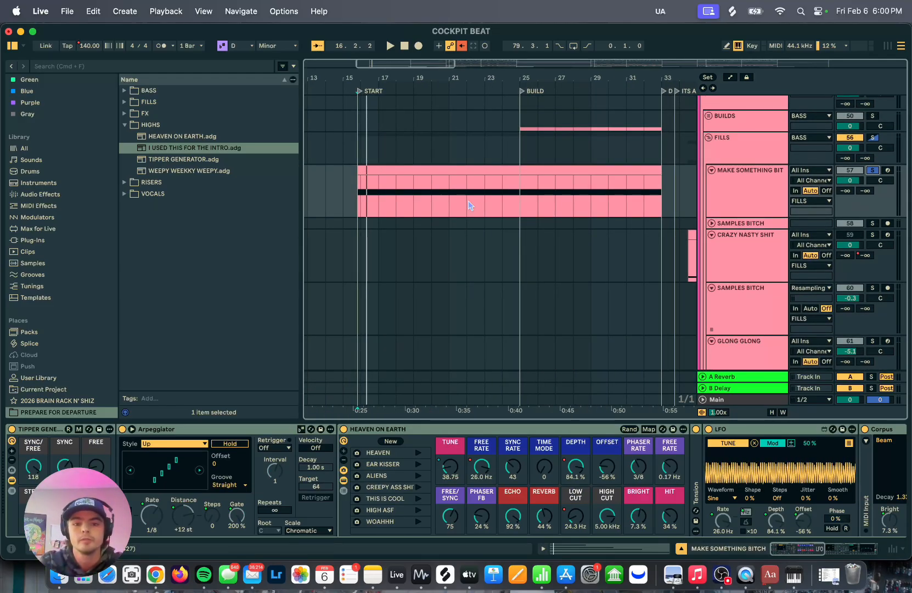
pyautogui.press('space')
pyautogui.scroll(5, 468, 205)
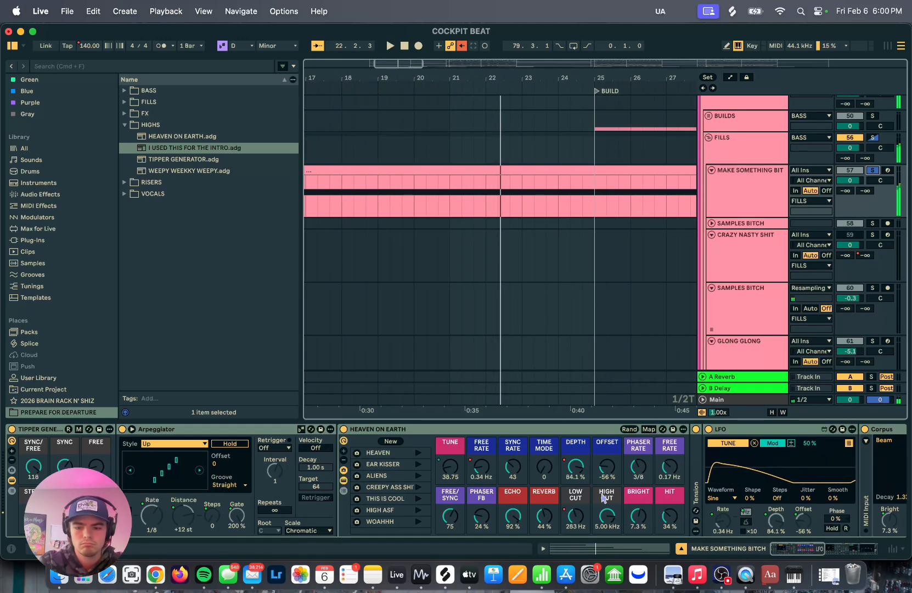
# Review the HEAVEN ON EARTH device chain and unfold its Tension instrument.
pyautogui.hscroll(5, 609, 505)
pyautogui.hscroll(-5, 609, 505)
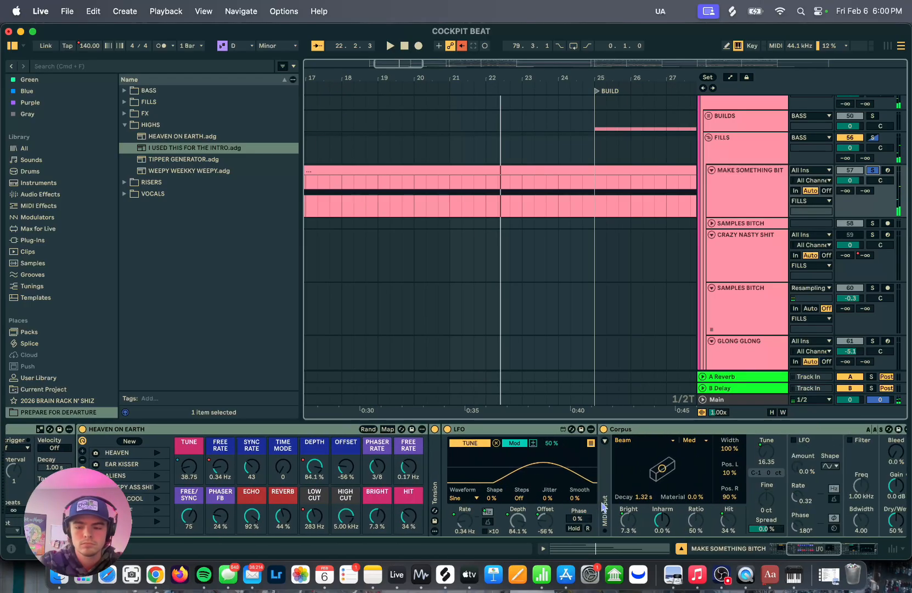
pyautogui.hscroll(5, 602, 506)
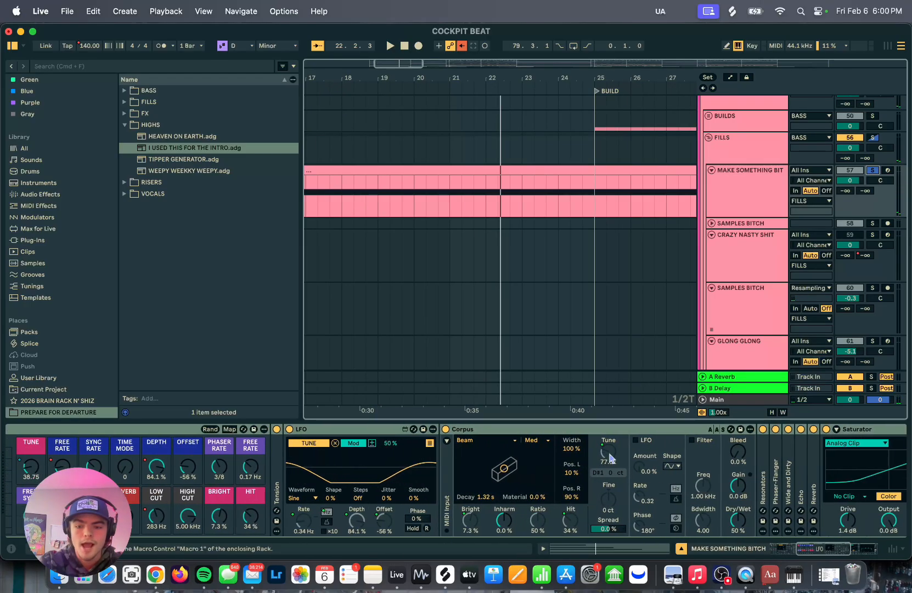
pyautogui.doubleClick(277, 494)
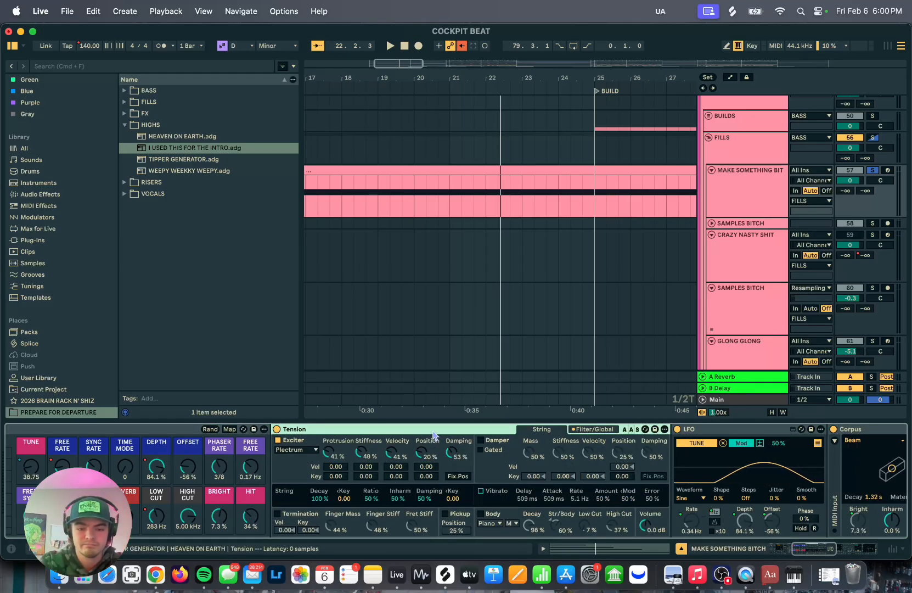
# Play the soloed intro clip on track 57 from the START marker, following its FREE RATE automation spikes.
pyautogui.hscroll(-3, 434, 436)
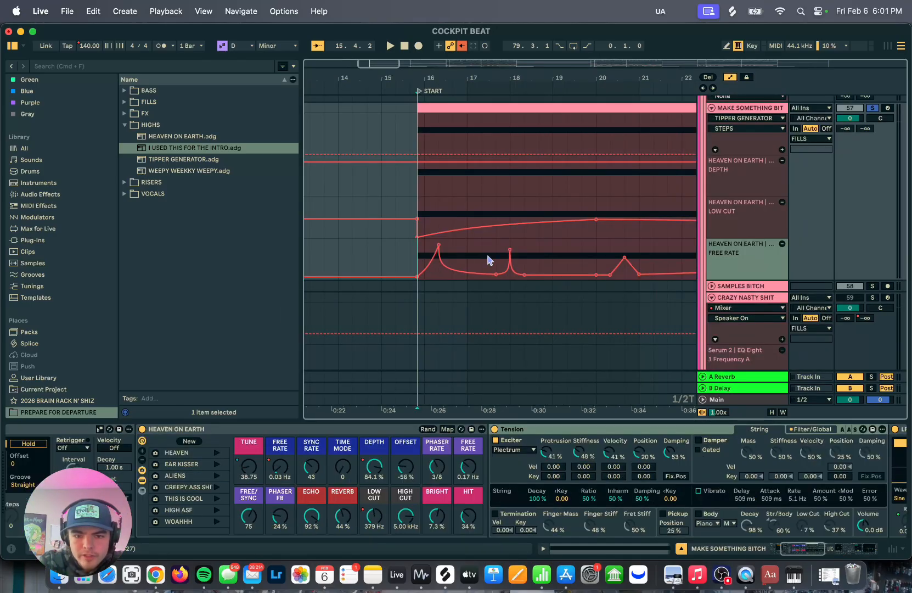
pyautogui.scroll(5, 488, 257)
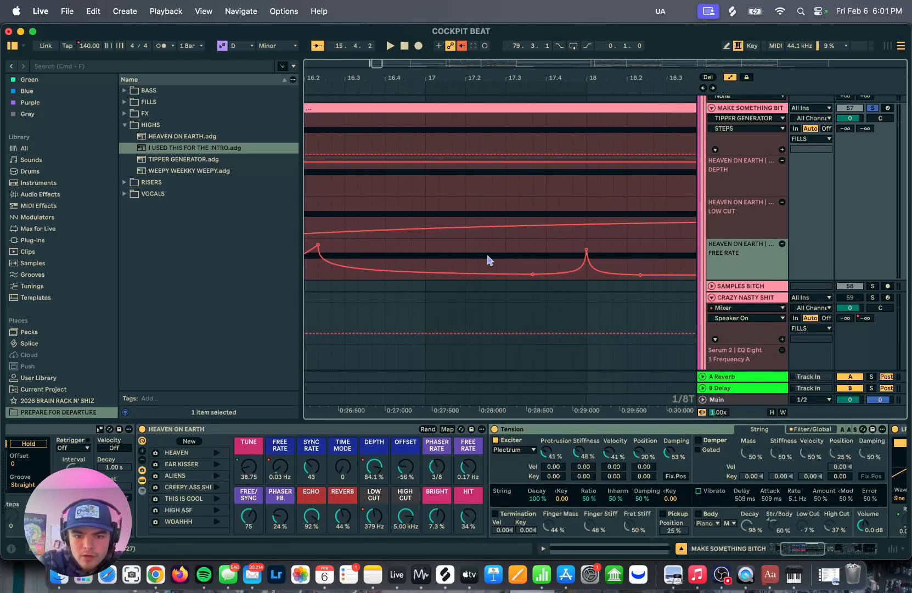
pyautogui.scroll(-4, 401, 291)
pyautogui.moveTo(367, 249)
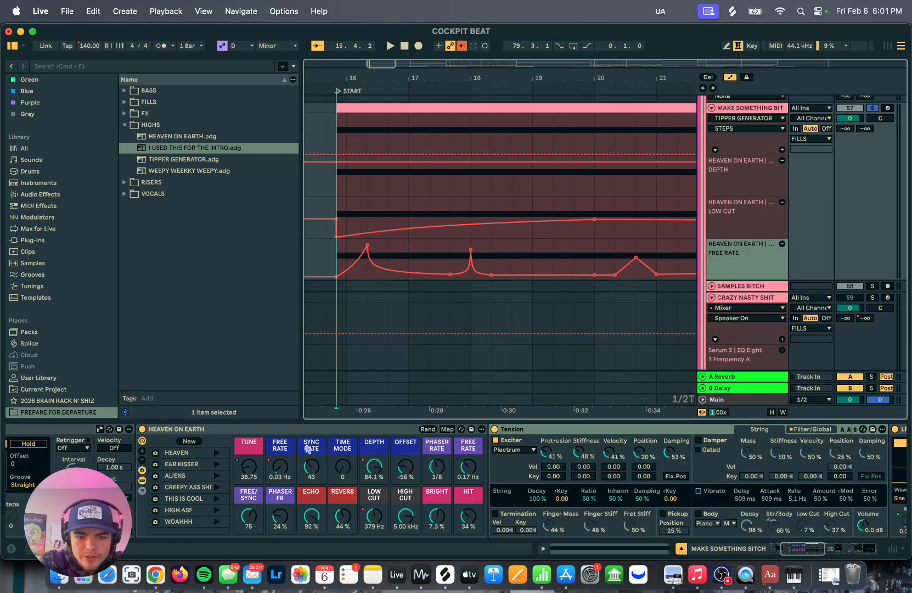
pyautogui.press('space')
pyautogui.scroll(5, 452, 218)
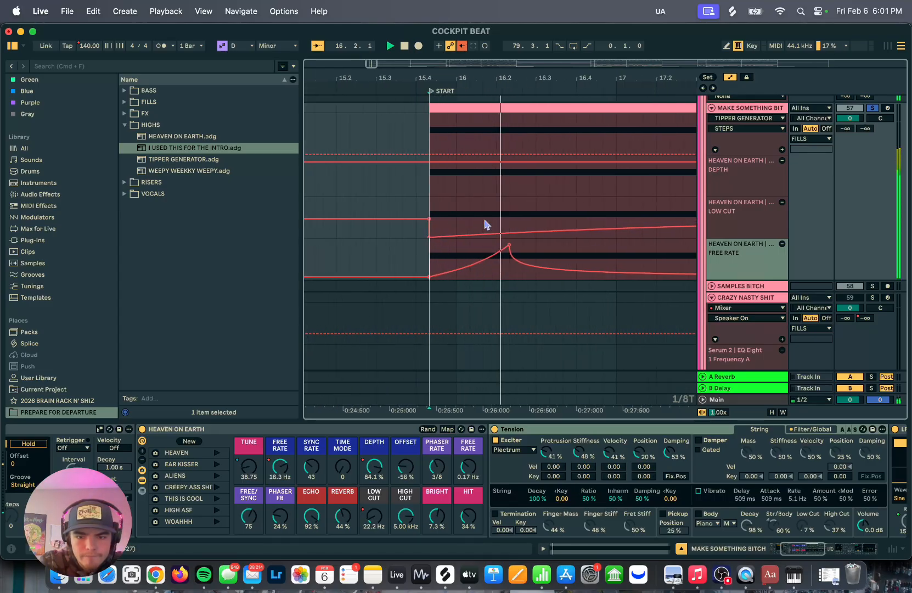
pyautogui.scroll(-4, 485, 224)
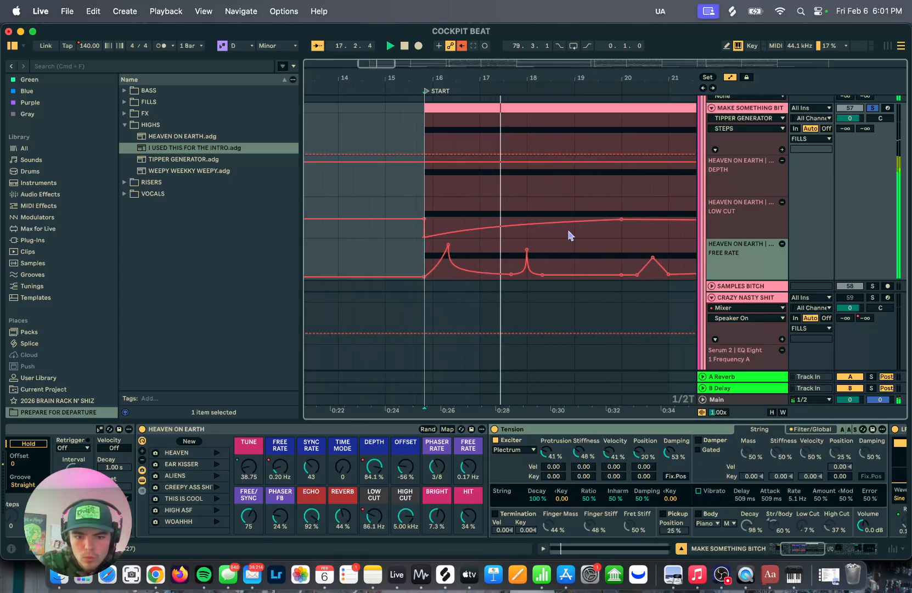
# Follow the clip's DEPTH, LOW CUT and FREE RATE automation through the build, stop playback and inspect the curves.
pyautogui.scroll(-2, 581, 248)
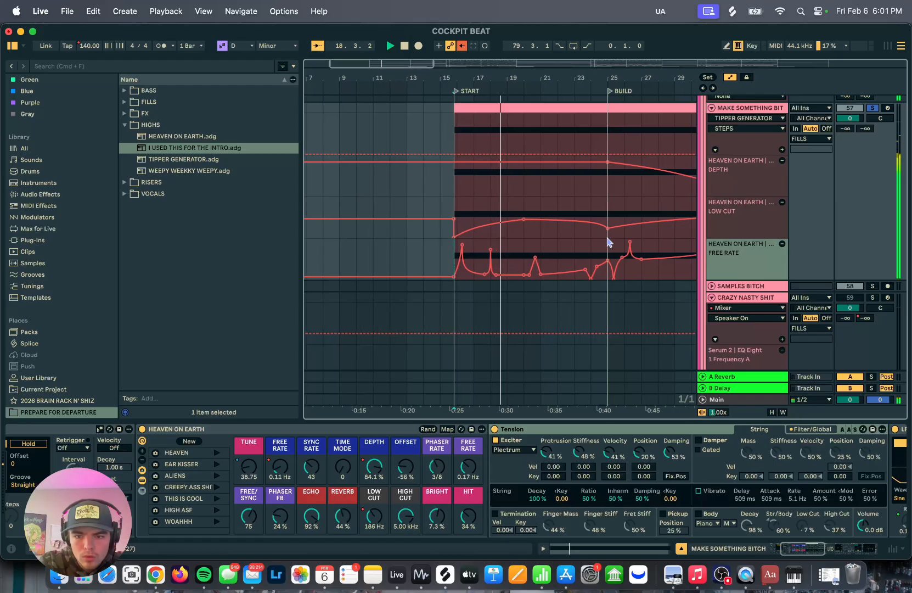
pyautogui.scroll(-2, 608, 240)
pyautogui.scroll(1, 609, 240)
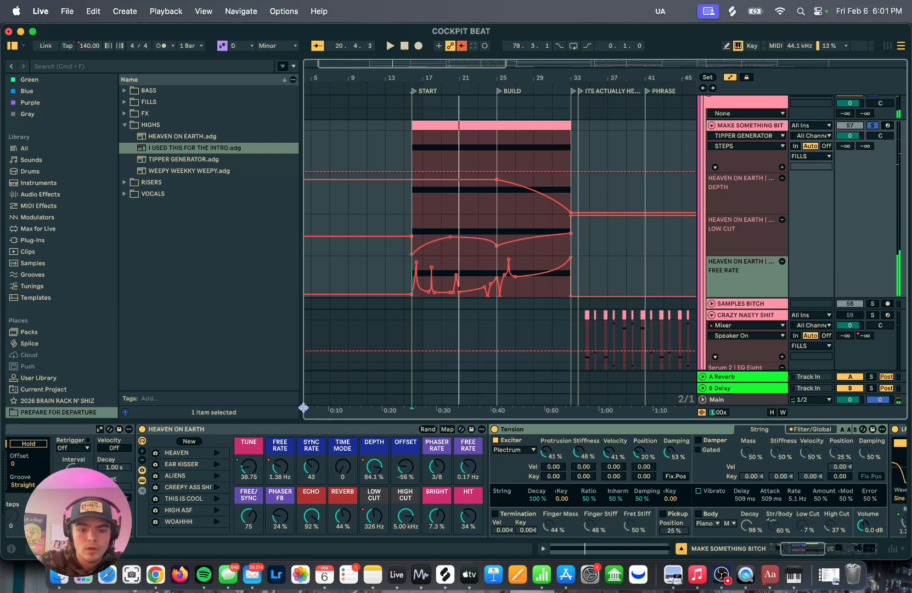
pyautogui.scroll(3, 494, 213)
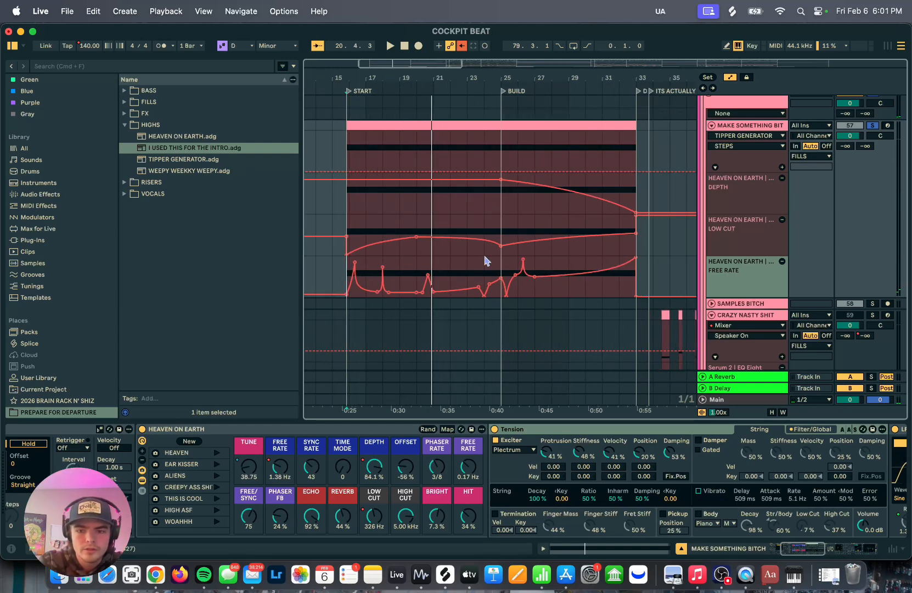
pyautogui.scroll(3, 400, 261)
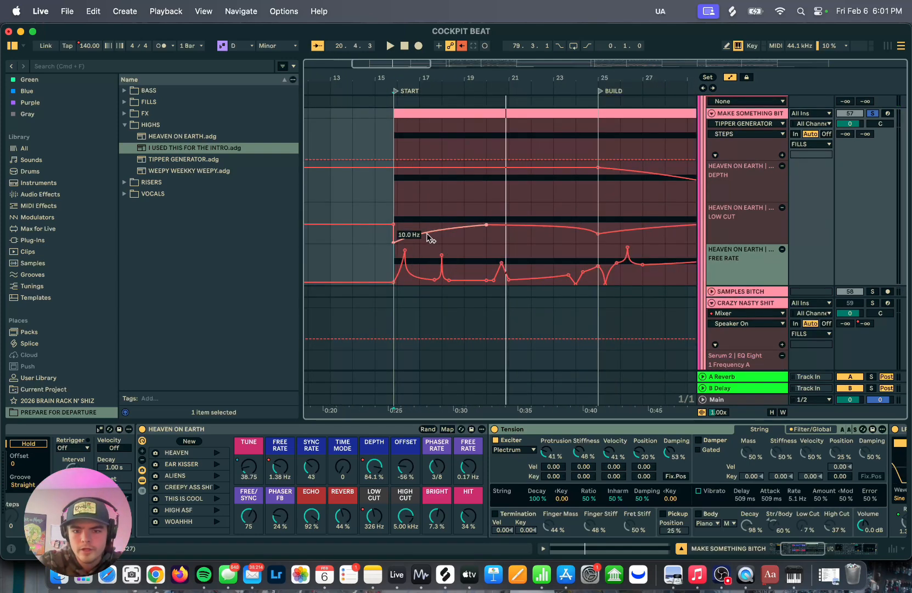
pyautogui.scroll(-3, 589, 236)
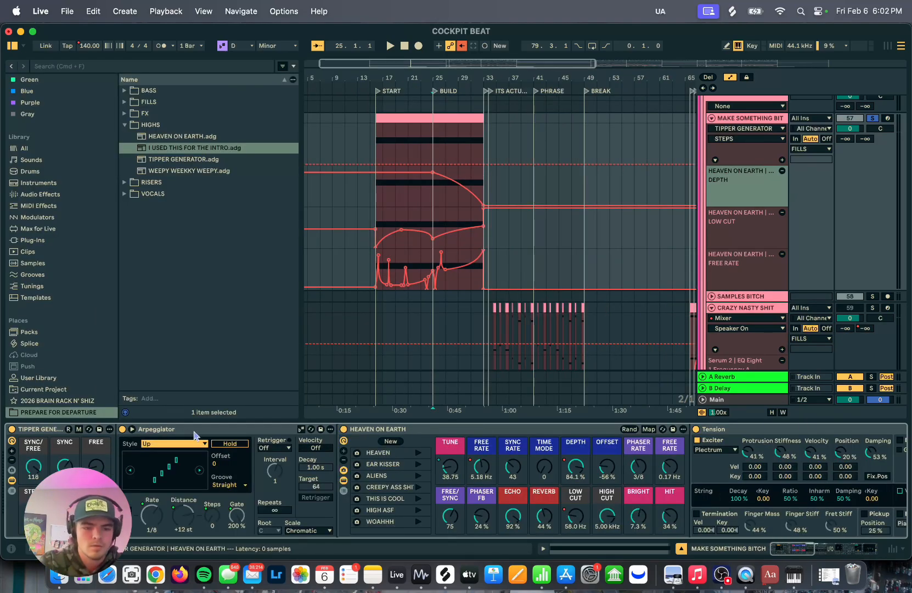
# Select the Arpeggiator and its TIPPER GENERATOR rack on track 57, and highlight the TIPPER GENERATOR.adg preset in the HIGHS folder.
pyautogui.click(195, 432)
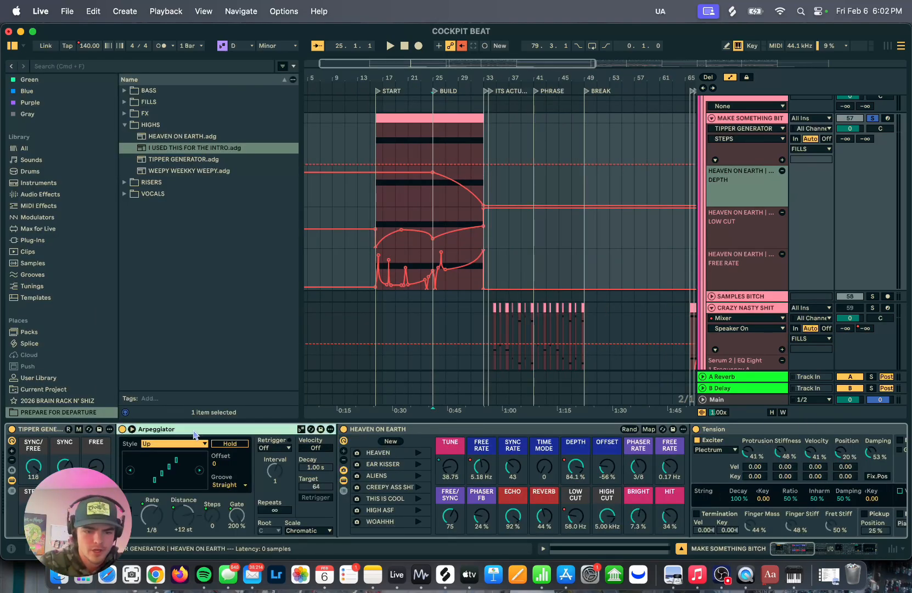
pyautogui.click(67, 443)
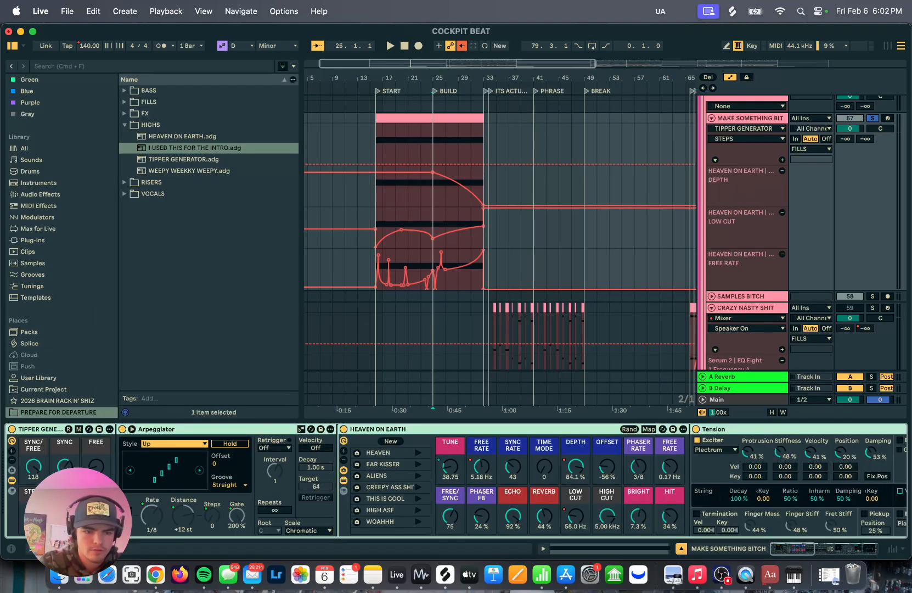
pyautogui.click(145, 164)
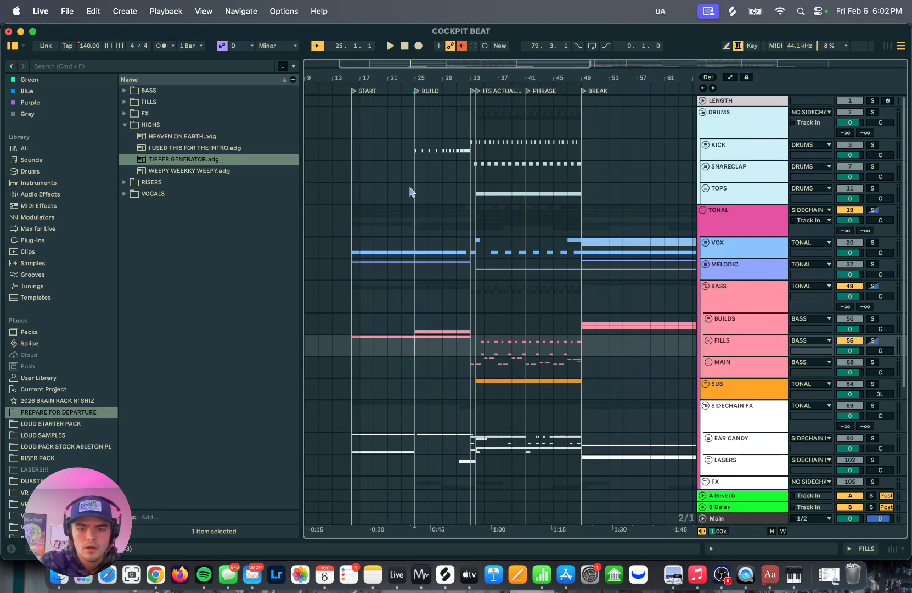
# Play the build from bar 24 with all tracks unsoloed, and narrow the browser to enlarge the arrangement.
pyautogui.click(411, 190)
pyautogui.scroll(2, 398, 202)
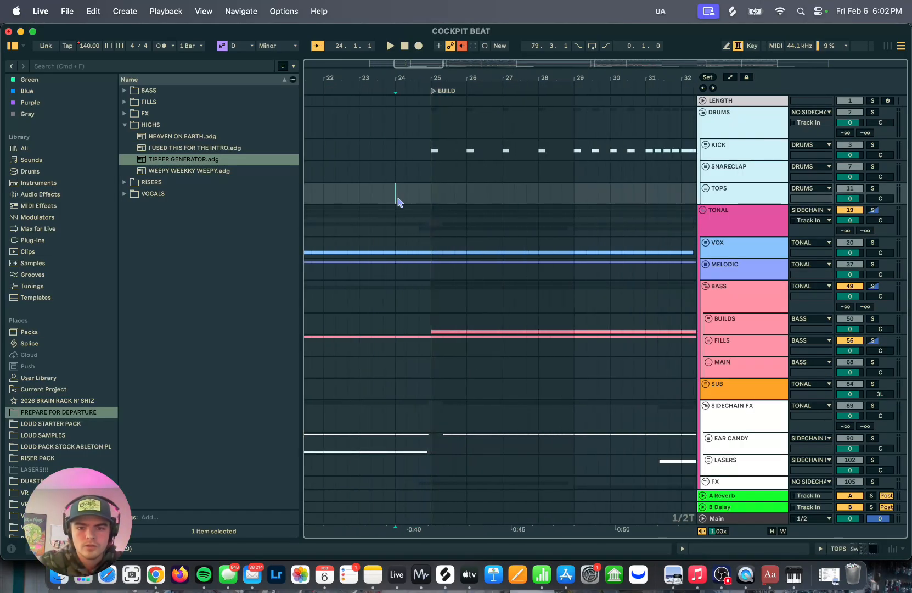
pyautogui.scroll(2, 398, 202)
pyautogui.press('space')
pyautogui.click(517, 281)
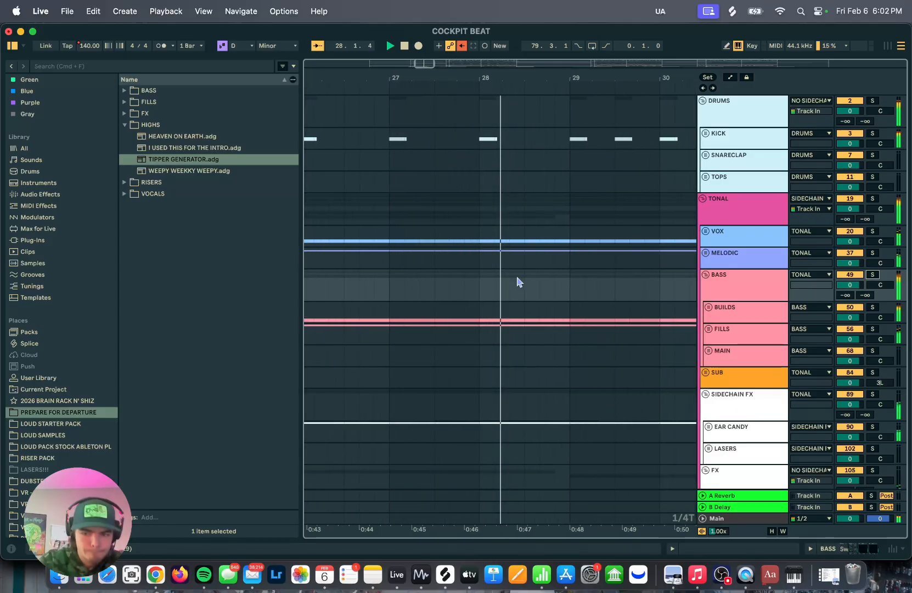
pyautogui.moveTo(302, 100); pyautogui.dragTo(66, 114)
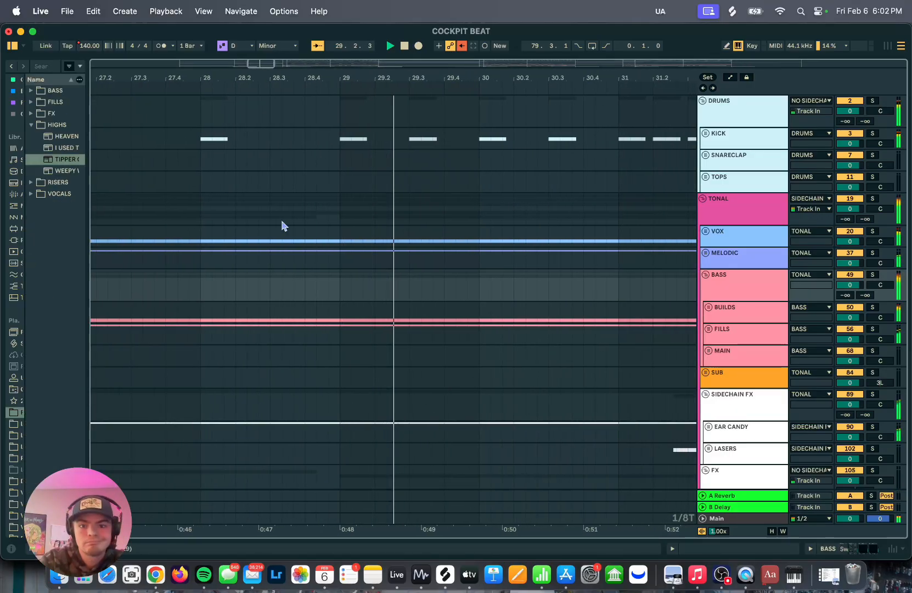
pyautogui.scroll(-5, 284, 226)
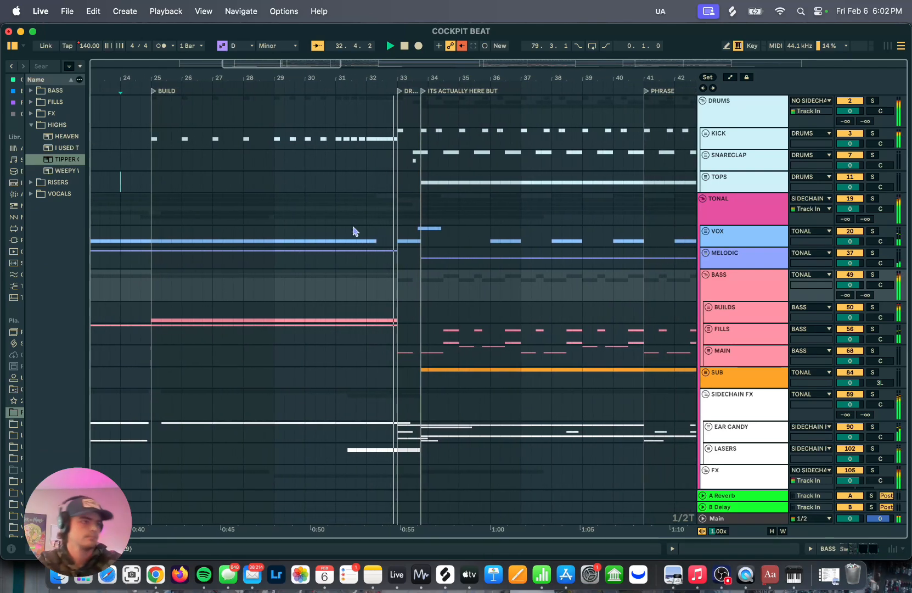
pyautogui.scroll(-1, 708, 301)
# Expand the BUILDS group, solo track 1, show its device chain and play its clip from the BUILD marker.
pyautogui.click(708, 296)
pyautogui.click(783, 357)
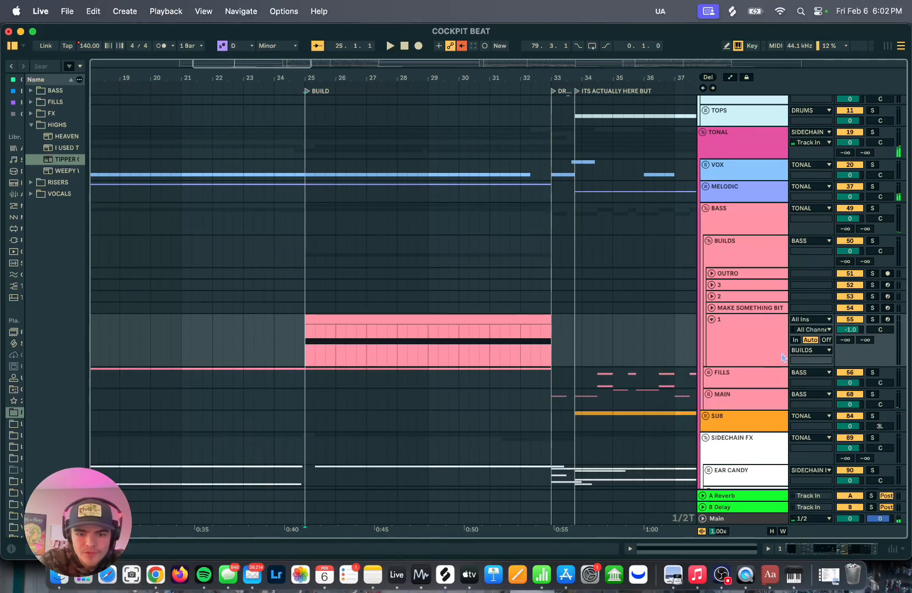
pyautogui.click(872, 320)
pyautogui.doubleClick(746, 340)
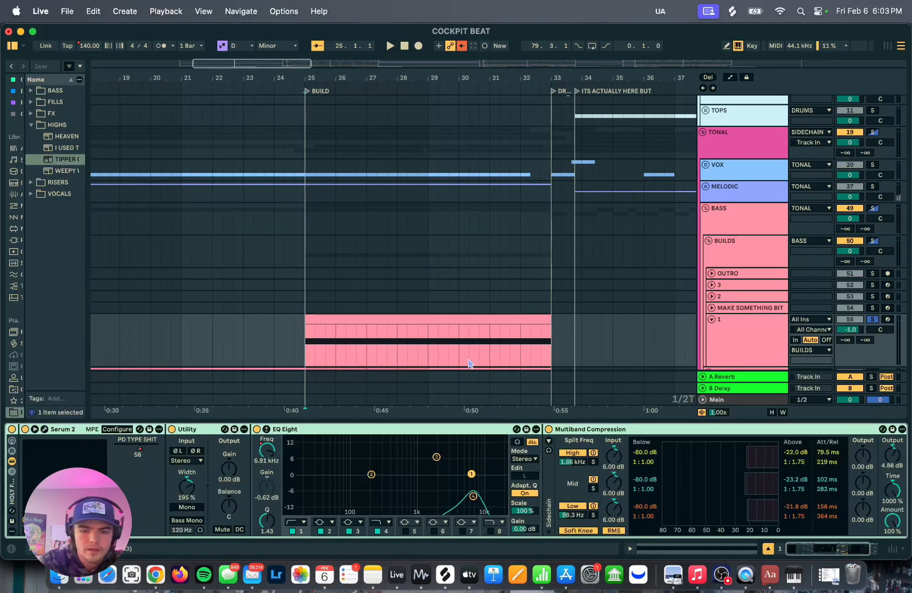
pyautogui.hscroll(-3, 422, 316)
pyautogui.press('space')
pyautogui.scroll(-3, 422, 318)
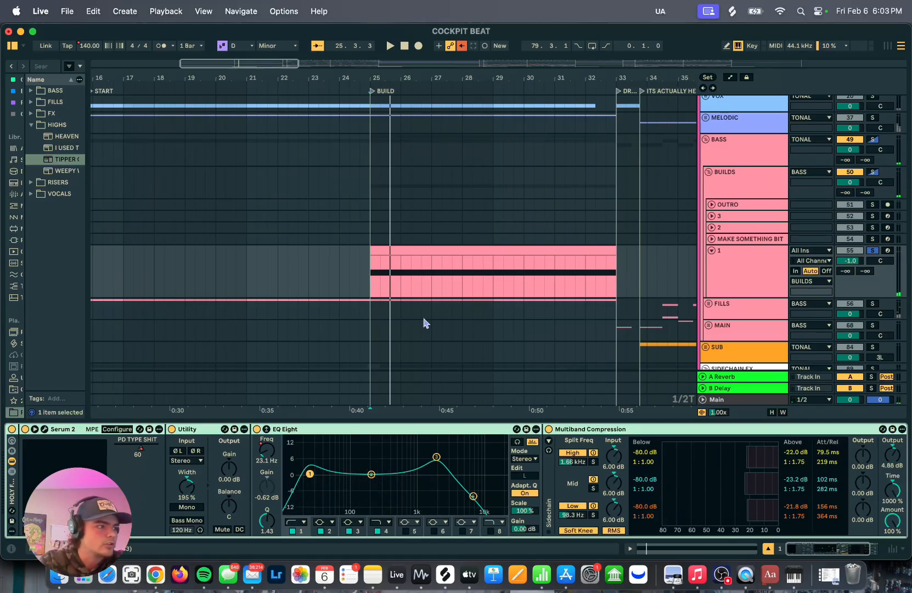
# Select the MIDI track 73 clip at bar 33 in the MAIN bass group and open its Serum 2 instrument window.
pyautogui.scroll(-10, 445, 351)
pyautogui.hscroll(2, 677, 313)
pyautogui.click(585, 245)
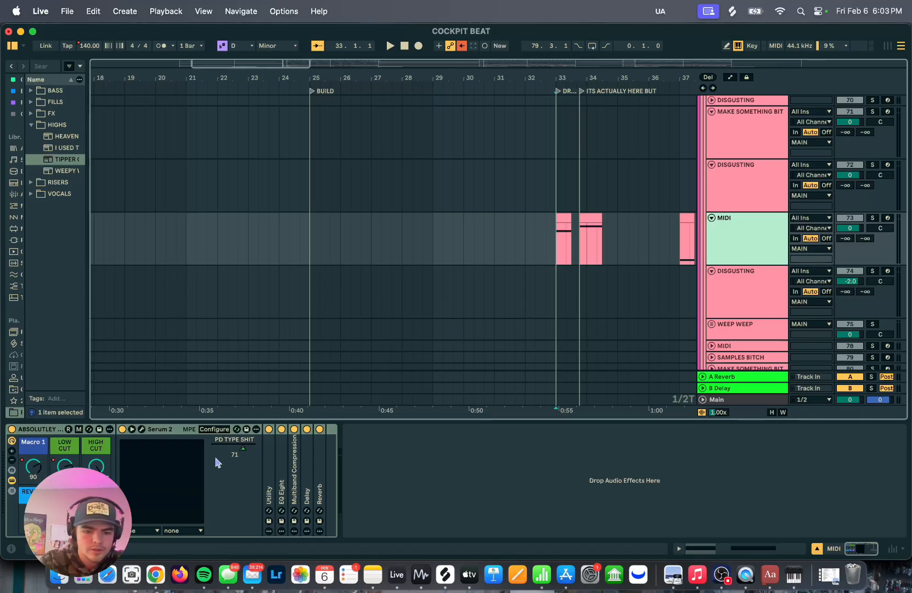
pyautogui.click(141, 428)
pyautogui.moveTo(494, 99); pyautogui.dragTo(492, 77)
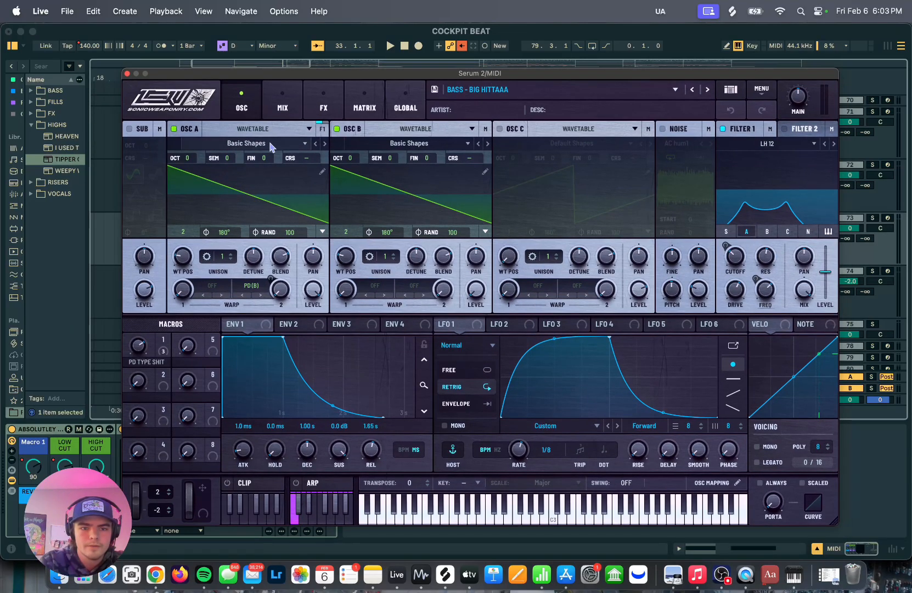
# Review the BASS - BIG HITTAAA patch's oscillators, PD TYPE SHIT macro and FX chain, and close Serum 2.
pyautogui.moveTo(482, 287)
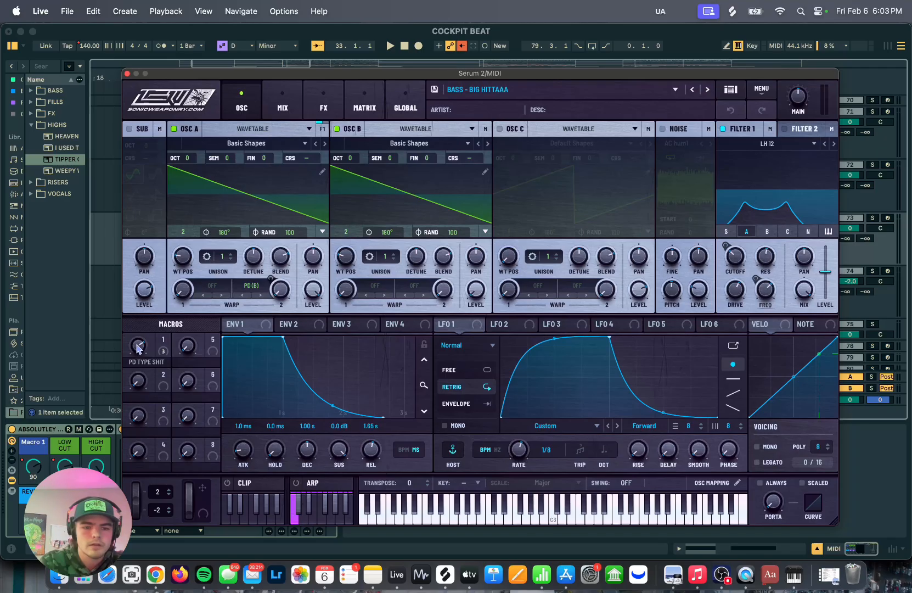
pyautogui.click(325, 97)
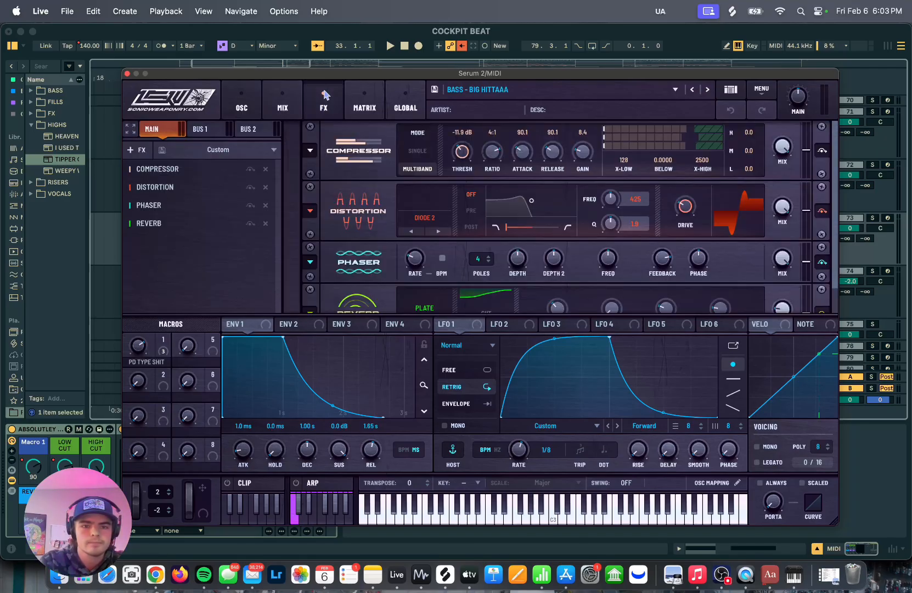
pyautogui.scroll(-2, 412, 175)
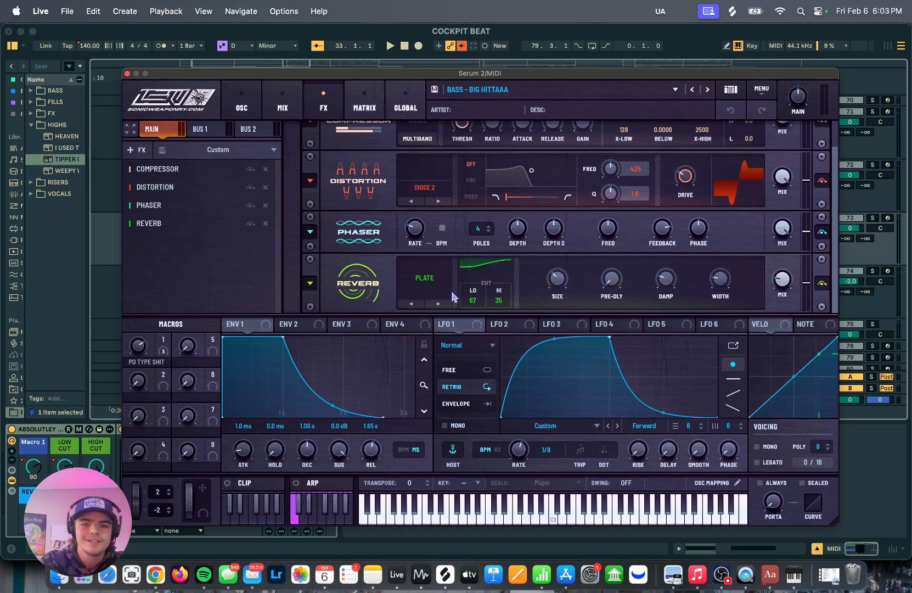
pyautogui.click(127, 74)
# Unfold the Reverb, Utility and EQ Eight devices in the MIDI track's rack and examine their settings.
pyautogui.doubleClick(322, 497)
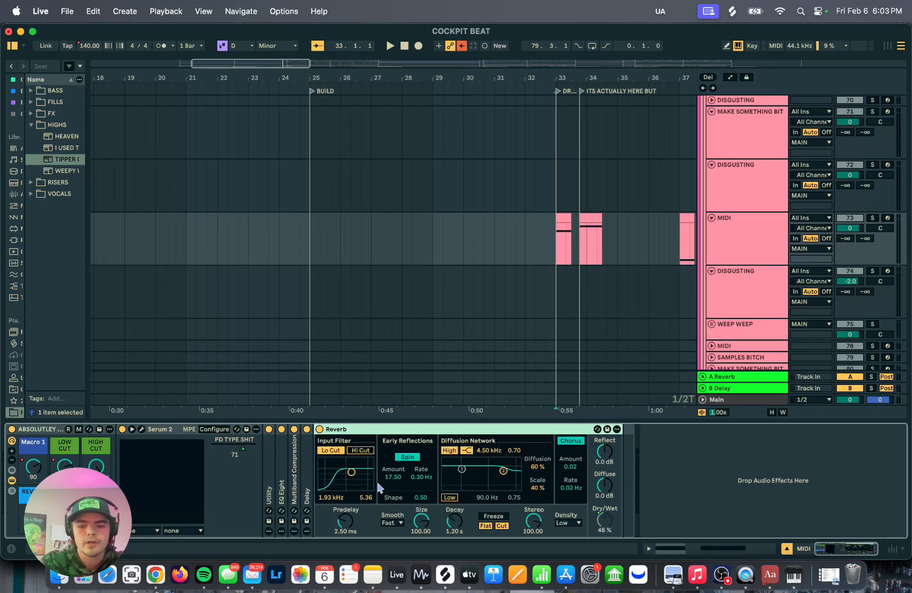
pyautogui.doubleClick(281, 488)
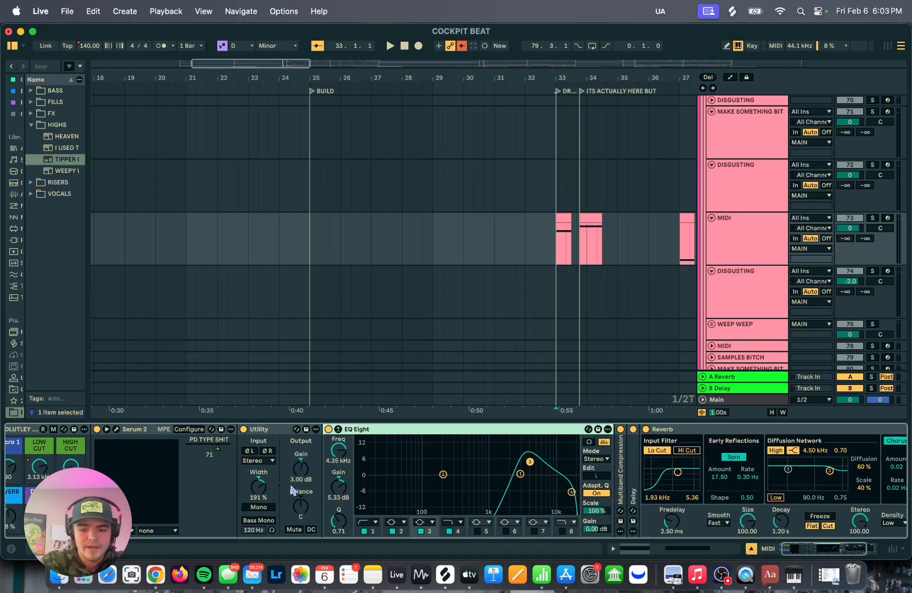
pyautogui.hscroll(-2, 297, 491)
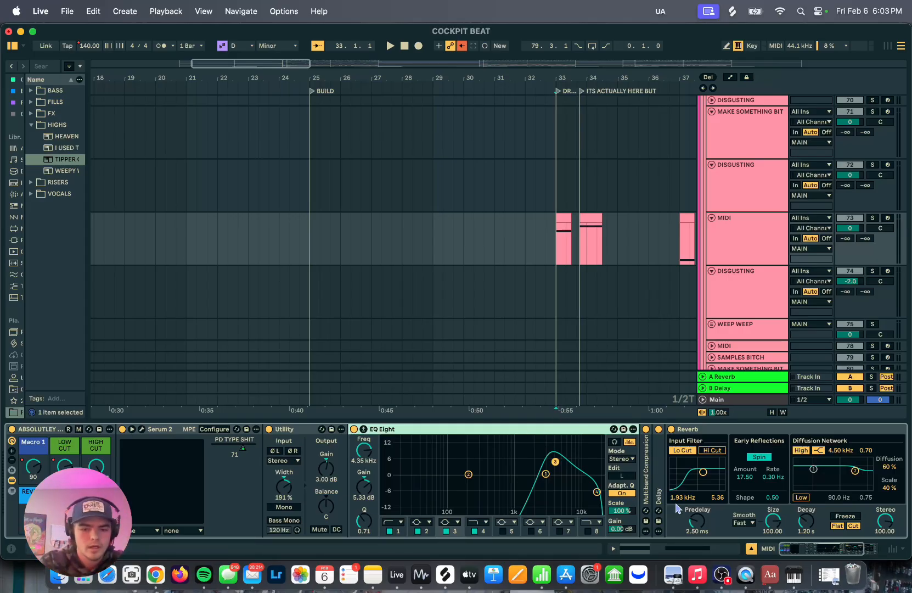
# Unfold the rack's Multiband Compression, check the Delay, and review the chain back to the EQ Eight.
pyautogui.hscroll(5, 605, 464)
pyautogui.doubleClick(526, 479)
pyautogui.hscroll(9, 601, 489)
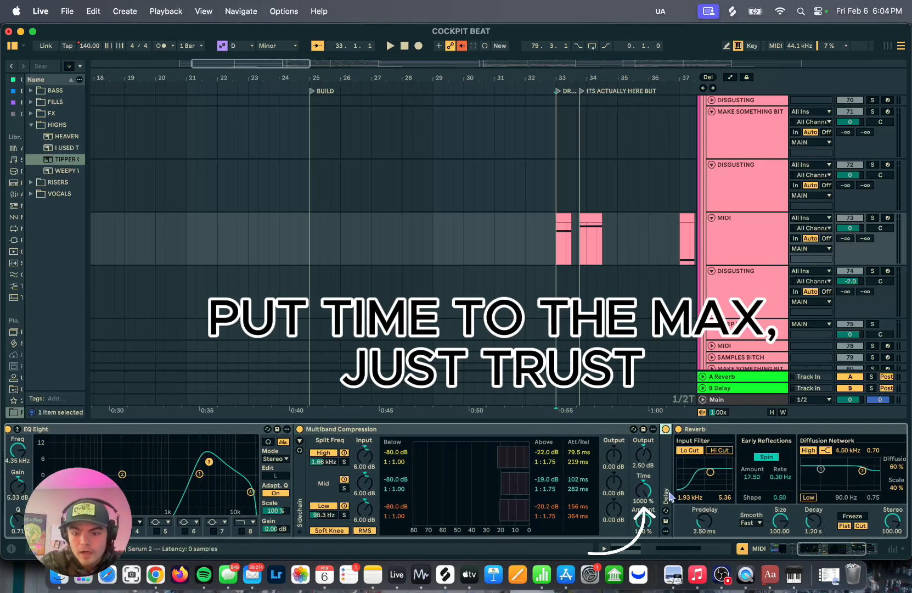
pyautogui.doubleClick(670, 495)
pyautogui.hscroll(-13, 562, 498)
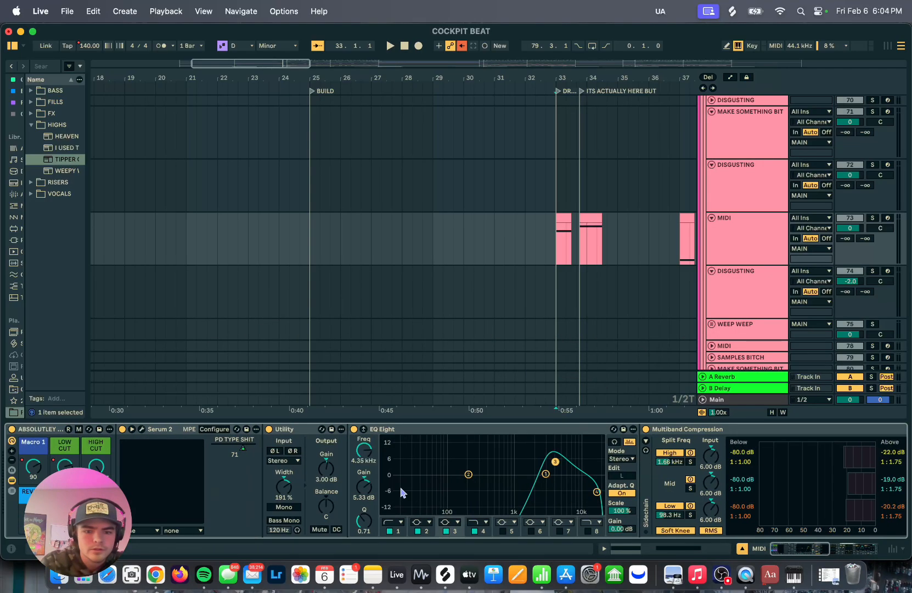
pyautogui.doubleClick(583, 432)
pyautogui.doubleClick(583, 432)
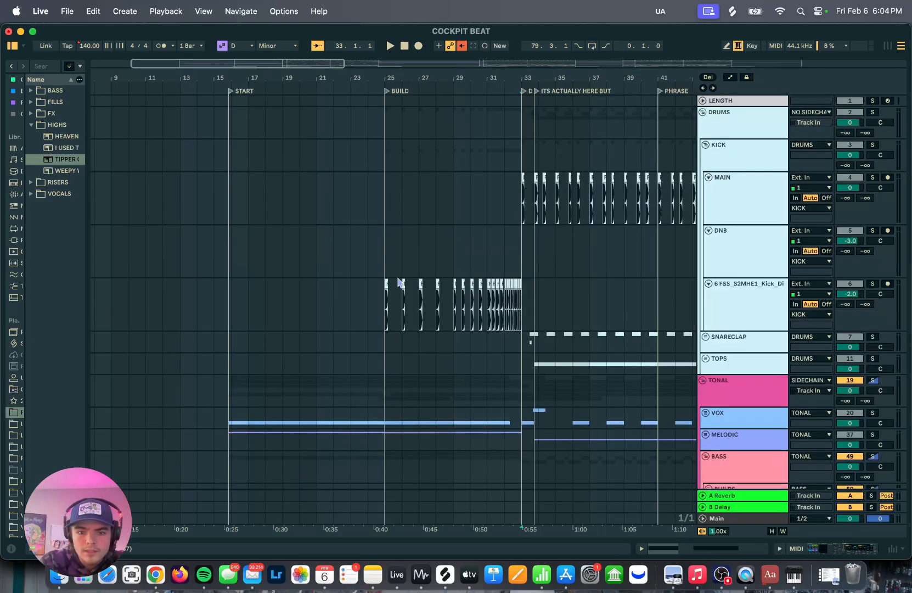
# Solo the MAIN kick track in the KICK group and play it from the drop at bar 33.
pyautogui.scroll(3, 379, 301)
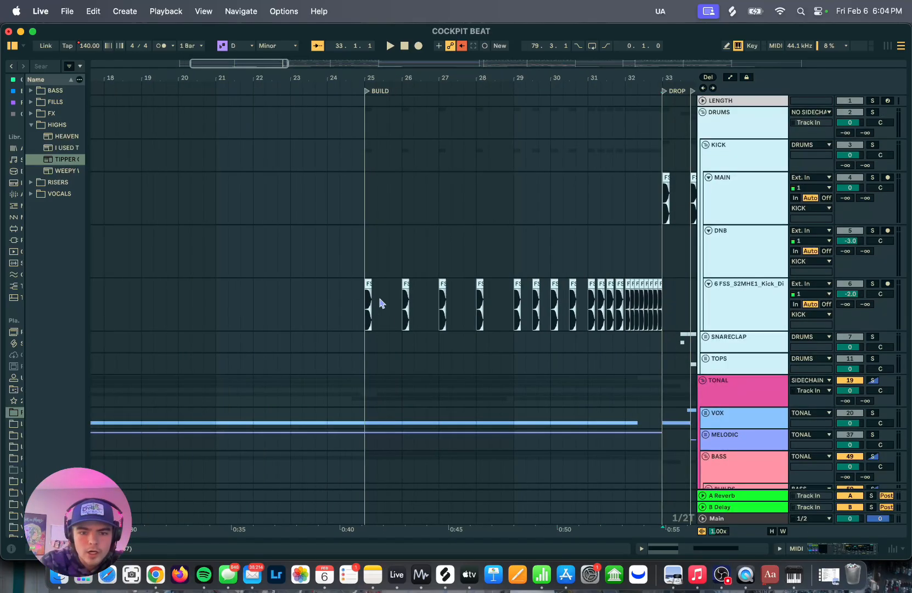
pyautogui.click(658, 210)
pyautogui.press('s')
pyautogui.scroll(3, 657, 210)
pyautogui.scroll(-3, 658, 210)
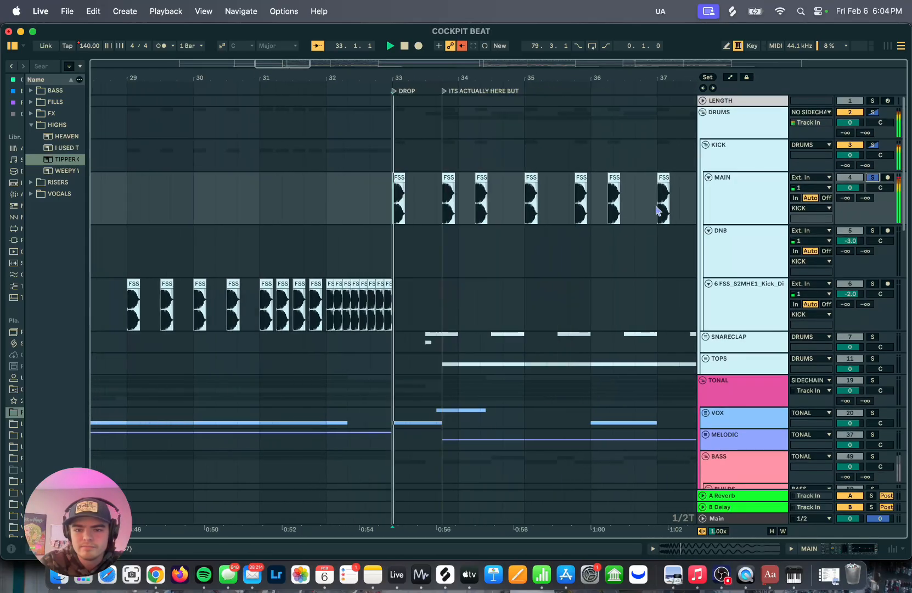
pyautogui.scroll(3, 535, 230)
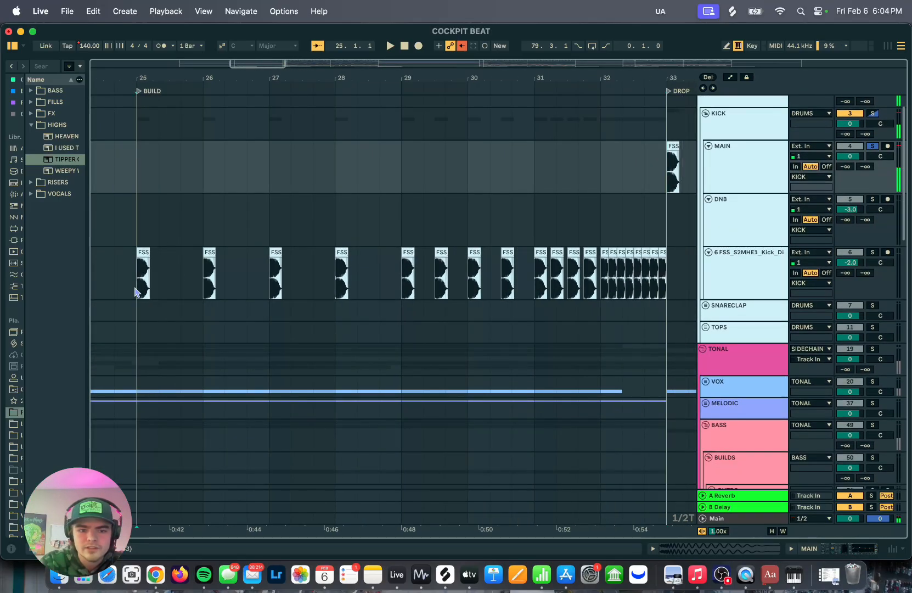
# Solo kick track 6 in the KICK group and play its build pattern from bar 25.
pyautogui.click(162, 273)
pyautogui.press('s')
pyautogui.hscroll(-5, 329, 274)
pyautogui.scroll(-3, 330, 274)
pyautogui.scroll(1, 694, 303)
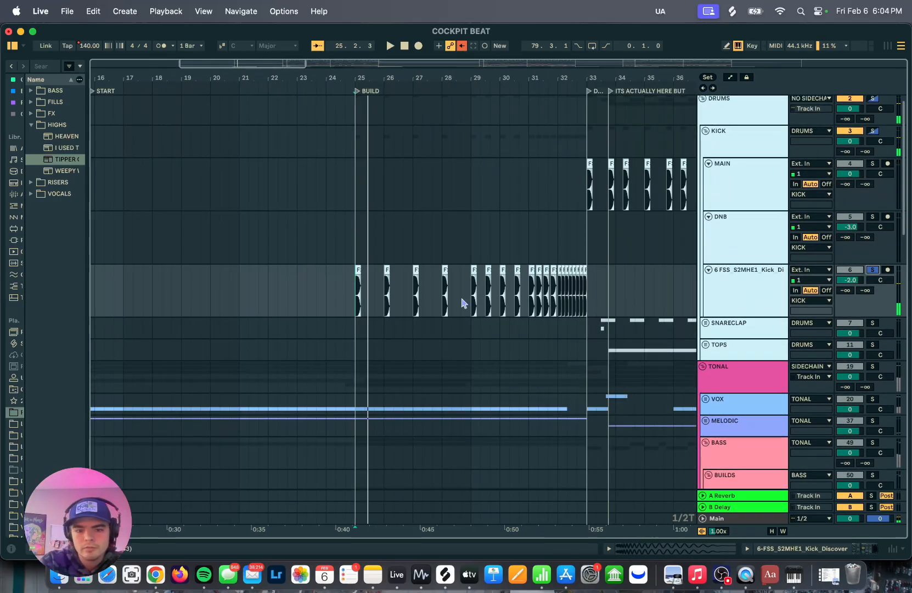
# Fold the KICK, BASS and FX groups to show the whole arrangement from the start through the second drop.
pyautogui.scroll(2, 426, 302)
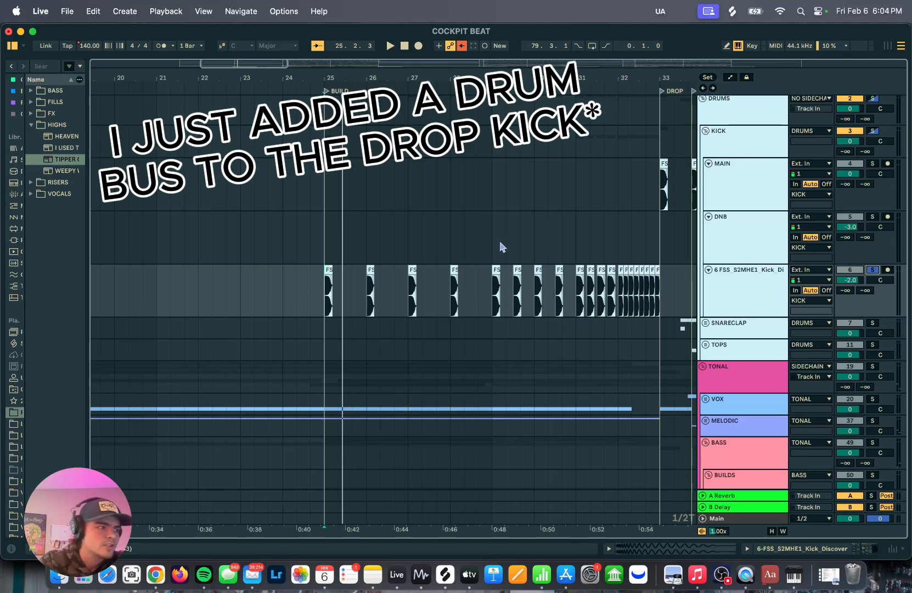
pyautogui.press('Left')
pyautogui.press('-')
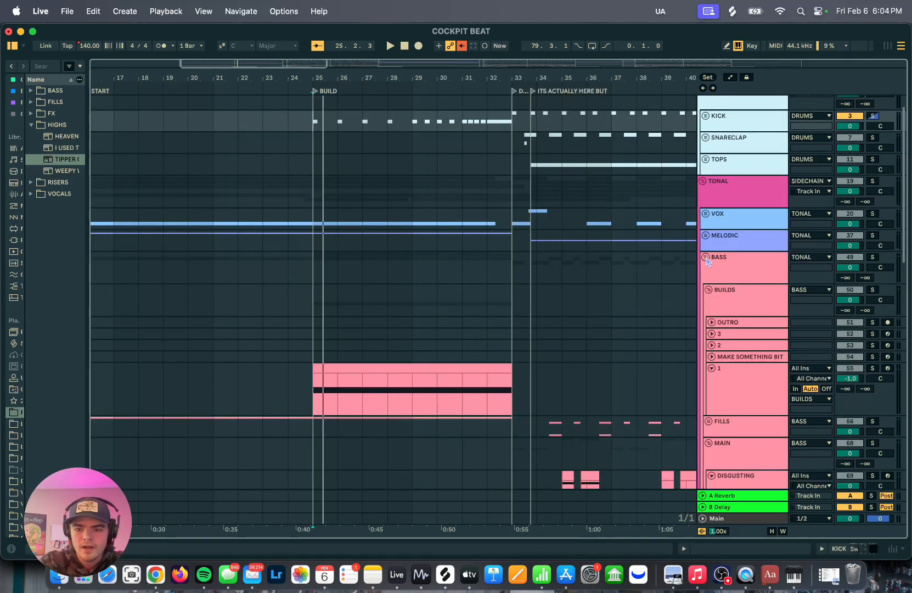
pyautogui.click(707, 257)
pyautogui.click(706, 300)
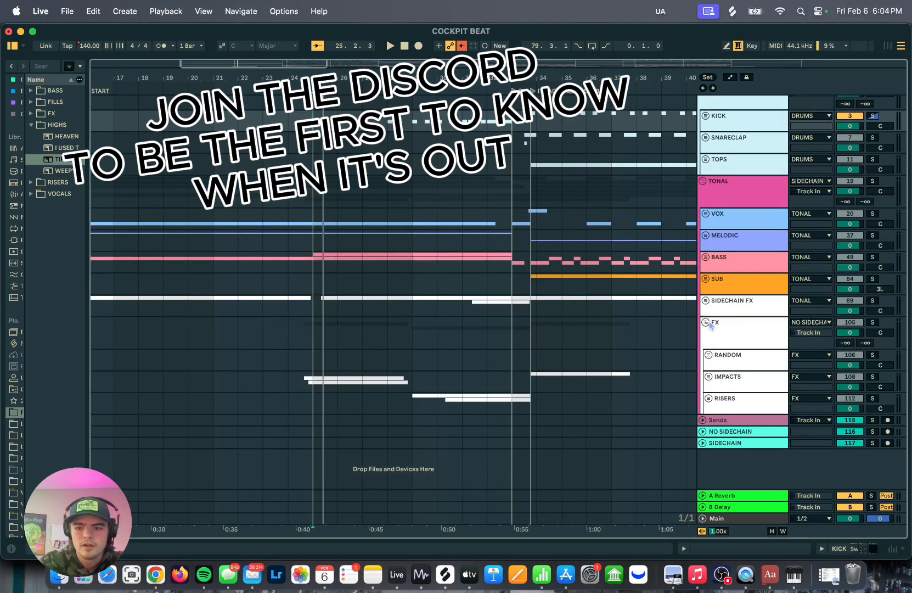
pyautogui.click(707, 322)
pyautogui.hscroll(3, 573, 313)
pyautogui.press('-')
pyautogui.press('-')
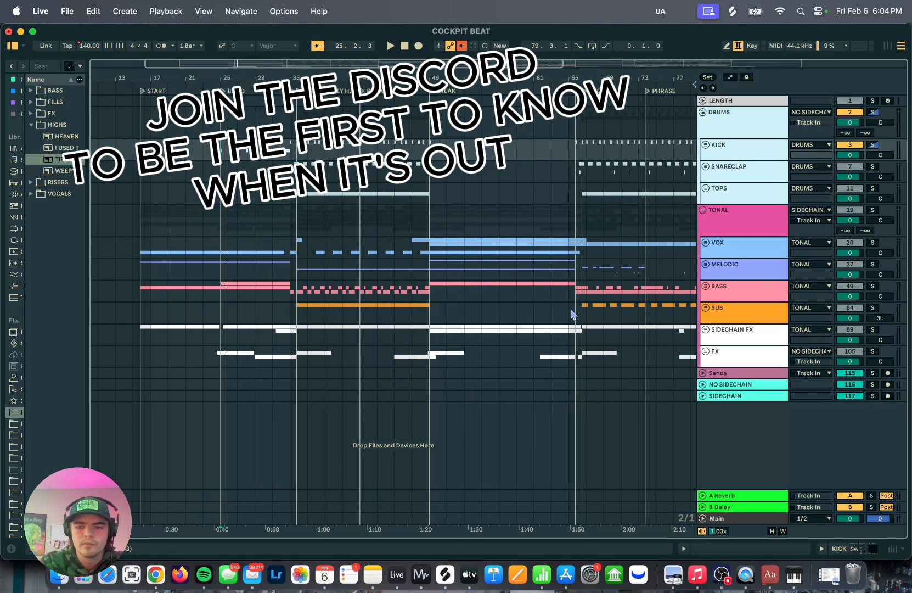
# Unfold and enlarge the NO SIDECHAIN and SIDECHAIN tracks to show their input, monitoring and output routing.
pyautogui.click(702, 396)
pyautogui.click(703, 384)
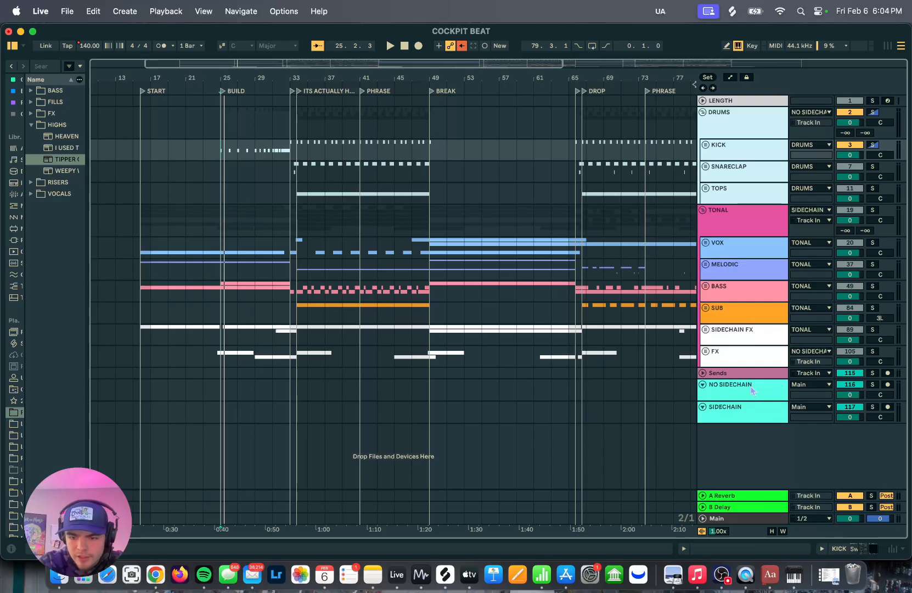
pyautogui.moveTo(723, 421); pyautogui.dragTo(737, 443)
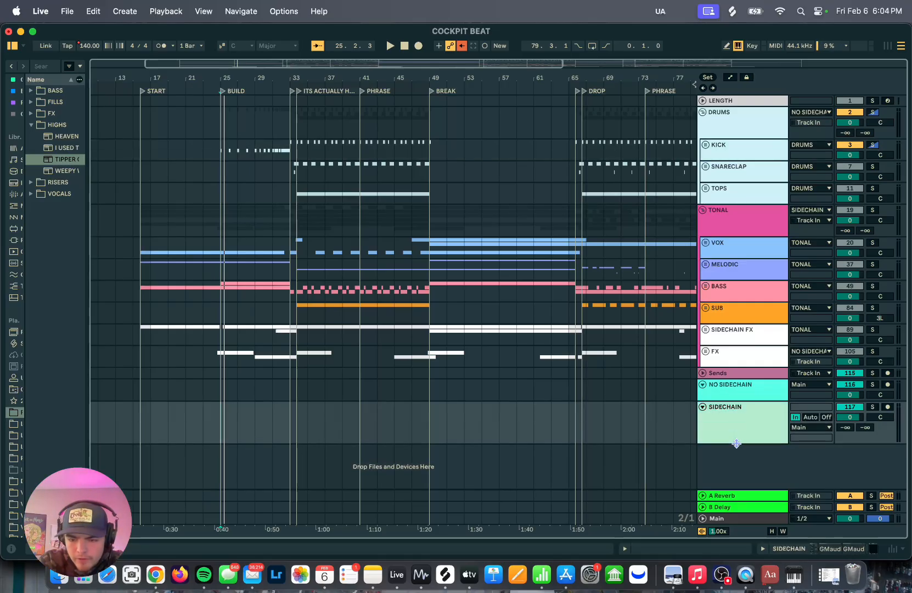
pyautogui.moveTo(754, 399); pyautogui.dragTo(771, 481)
pyautogui.scroll(-1, 764, 442)
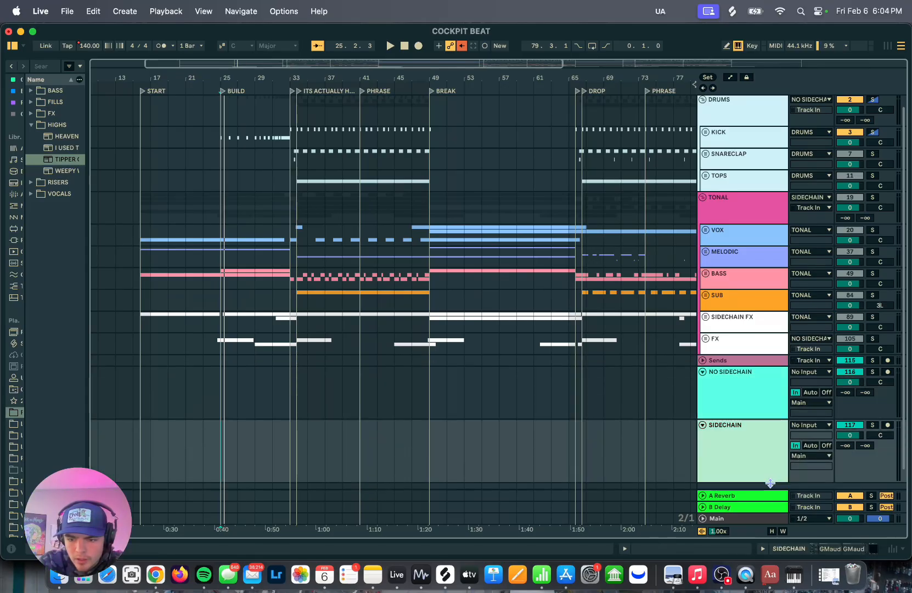
pyautogui.scroll(-1, 820, 371)
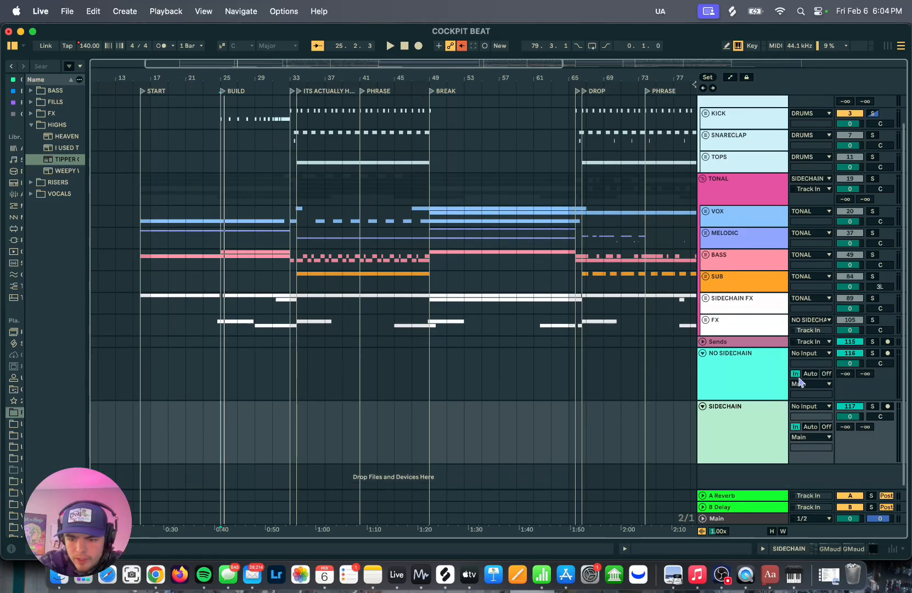
pyautogui.scroll(-1, 818, 437)
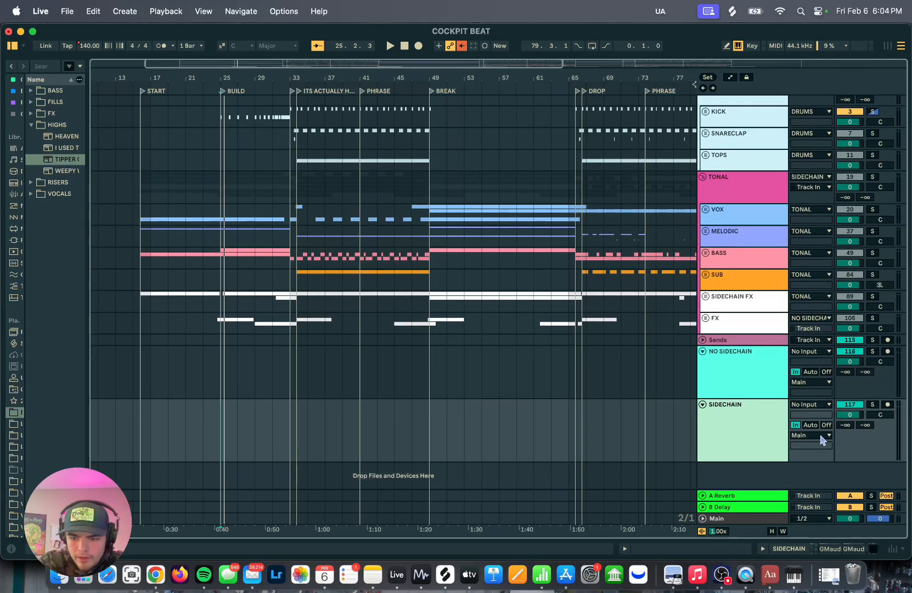
# Open the SIDECHAIN track's device chain and examine its GMaudio Ducker devices against the arrangement.
pyautogui.doubleClick(752, 450)
pyautogui.scroll(-5, 629, 281)
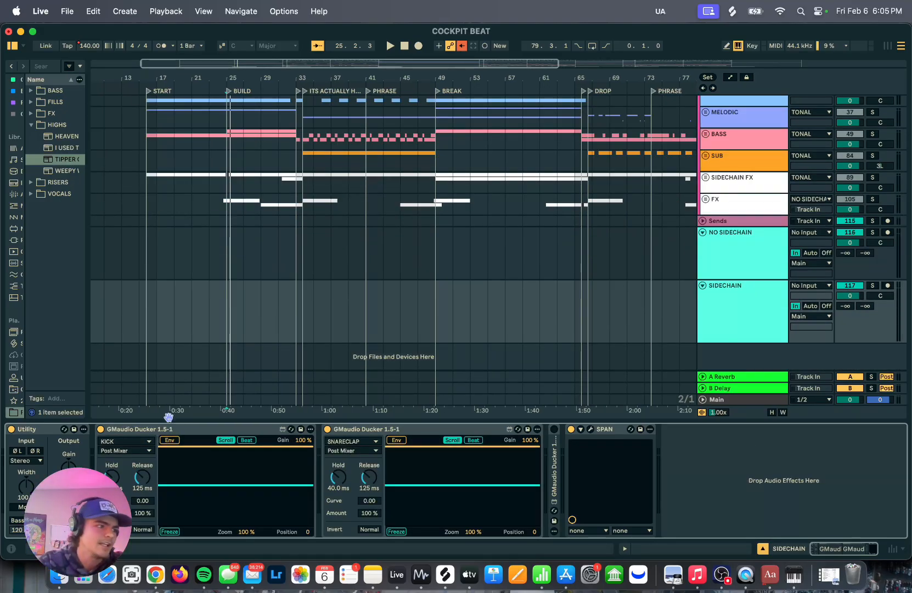
pyautogui.scroll(5, 338, 247)
pyautogui.hscroll(-5, 337, 247)
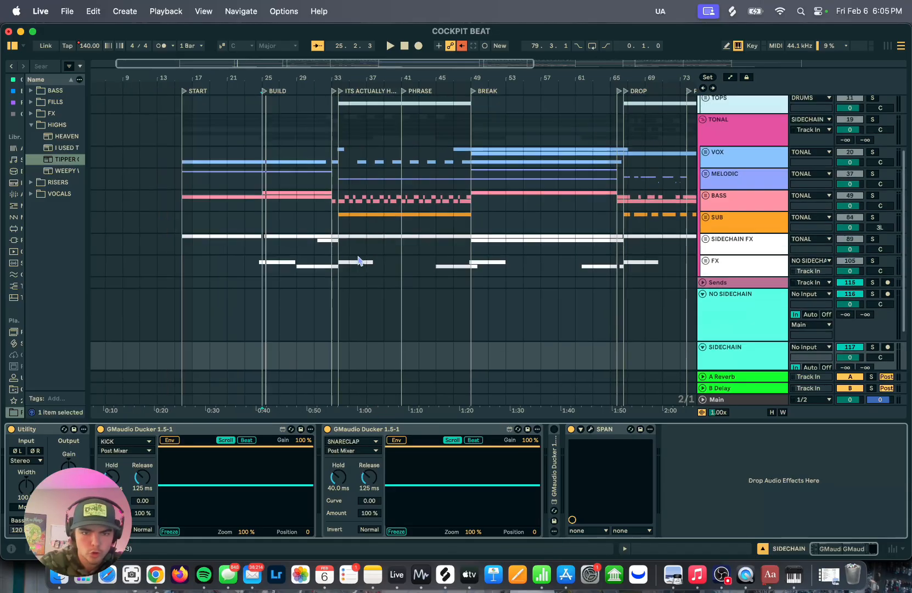
pyautogui.scroll(5, 338, 190)
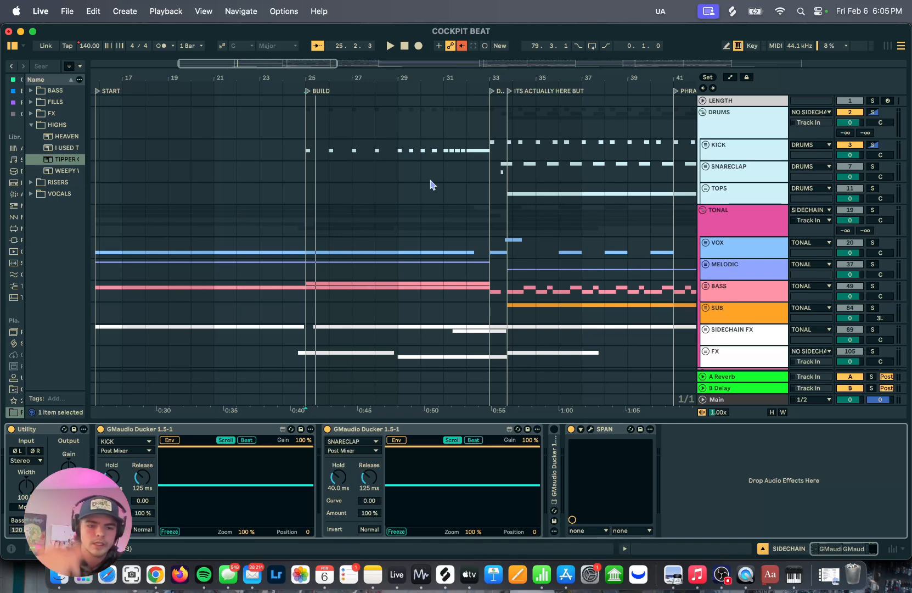
pyautogui.scroll(-3, 433, 186)
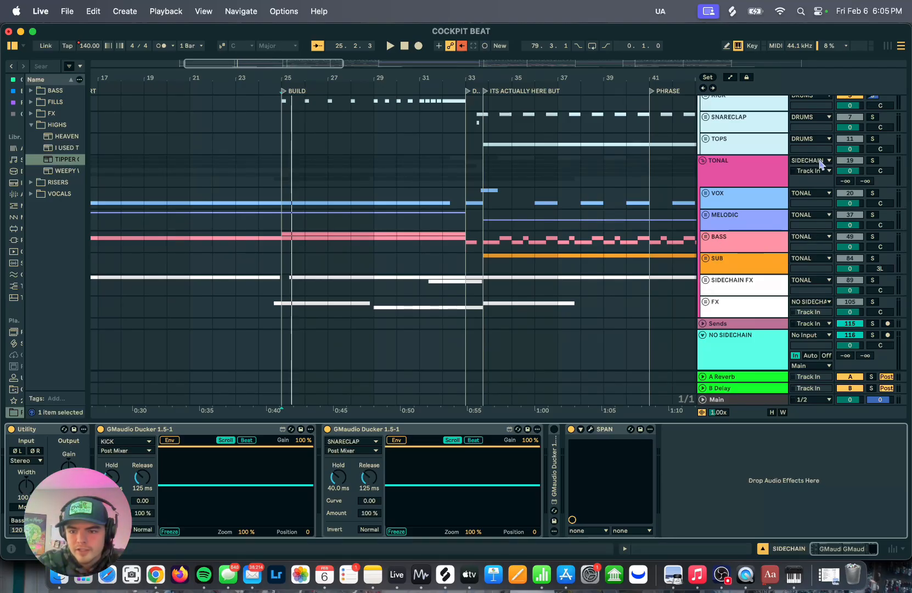
# Select the TONAL group to review its SIDECHAIN routing and devices, and briefly look inside the TOPS group.
pyautogui.click(760, 171)
pyautogui.scroll(3, 733, 301)
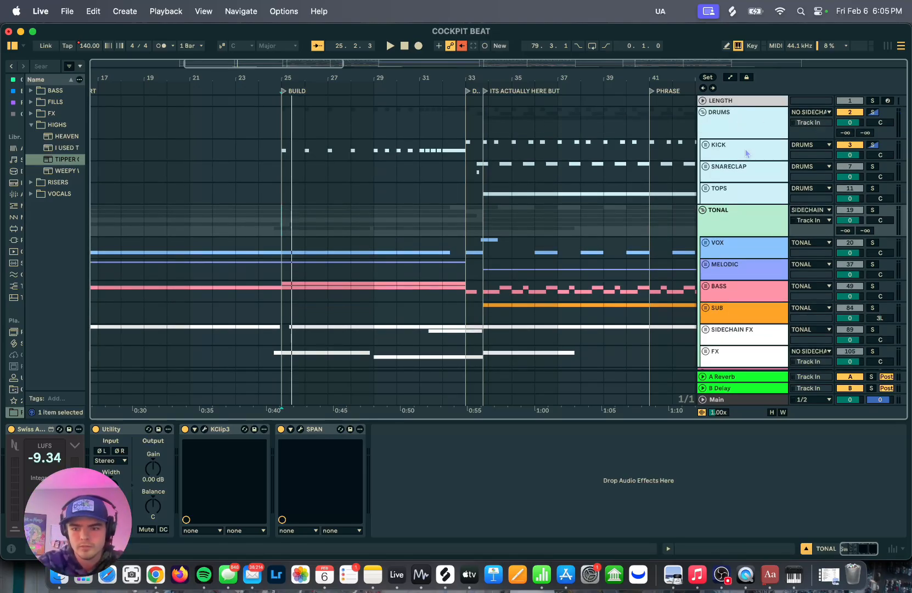
pyautogui.click(707, 190)
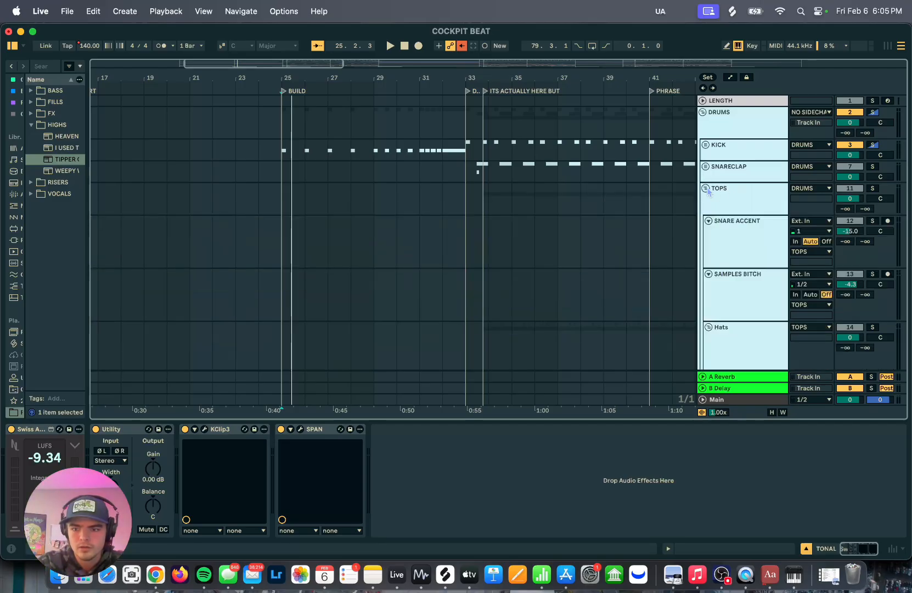
pyautogui.click(708, 190)
pyautogui.scroll(-5, 732, 247)
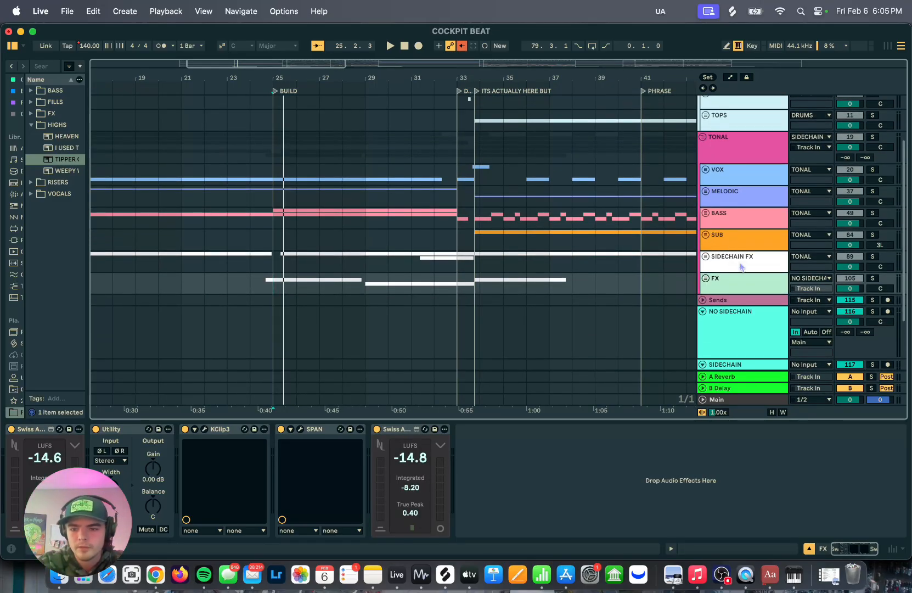
# Compare the routing and device chains of the SIDECHAIN FX and FX groups.
pyautogui.click(741, 267)
pyautogui.click(742, 278)
pyautogui.click(744, 269)
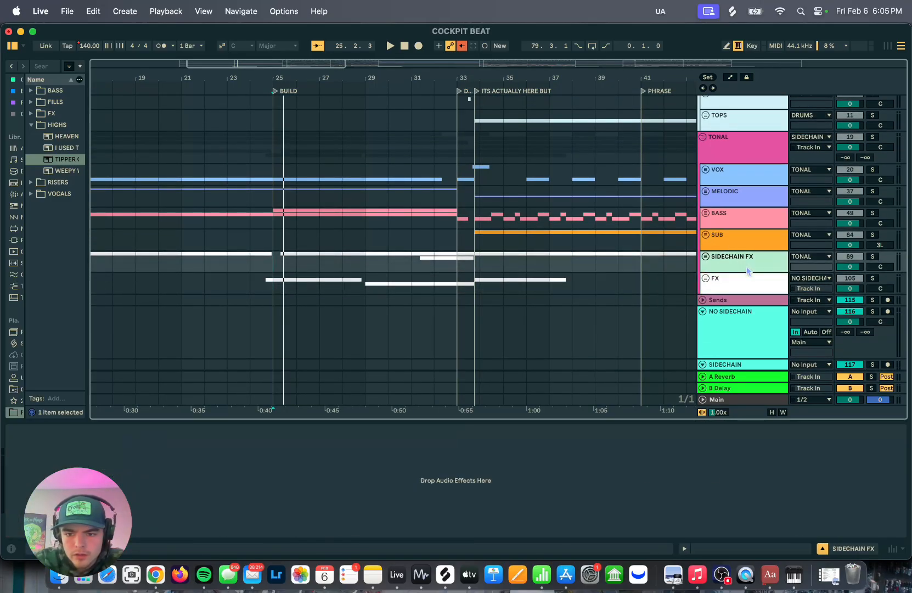
pyautogui.click(746, 275)
pyautogui.click(751, 267)
pyautogui.click(752, 282)
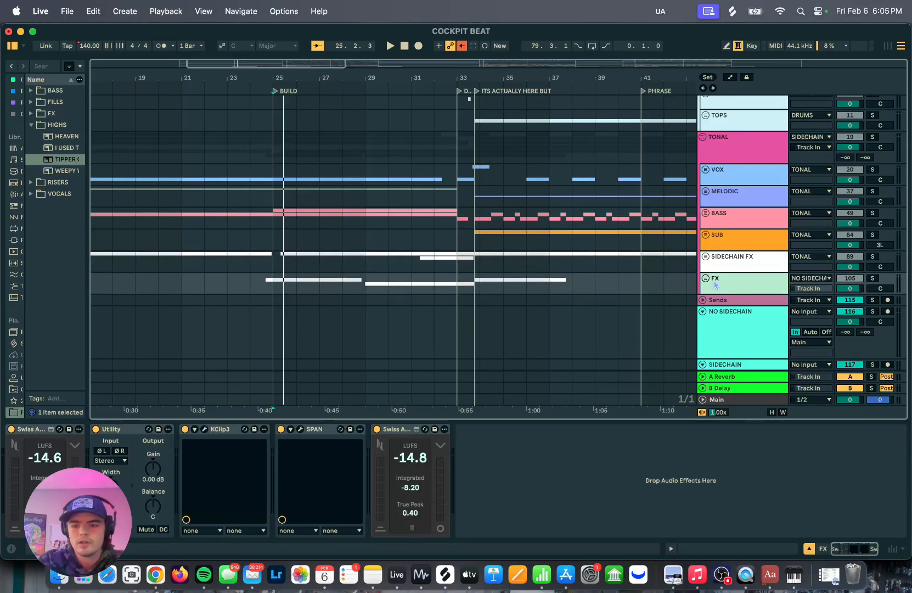
pyautogui.scroll(-6, 433, 313)
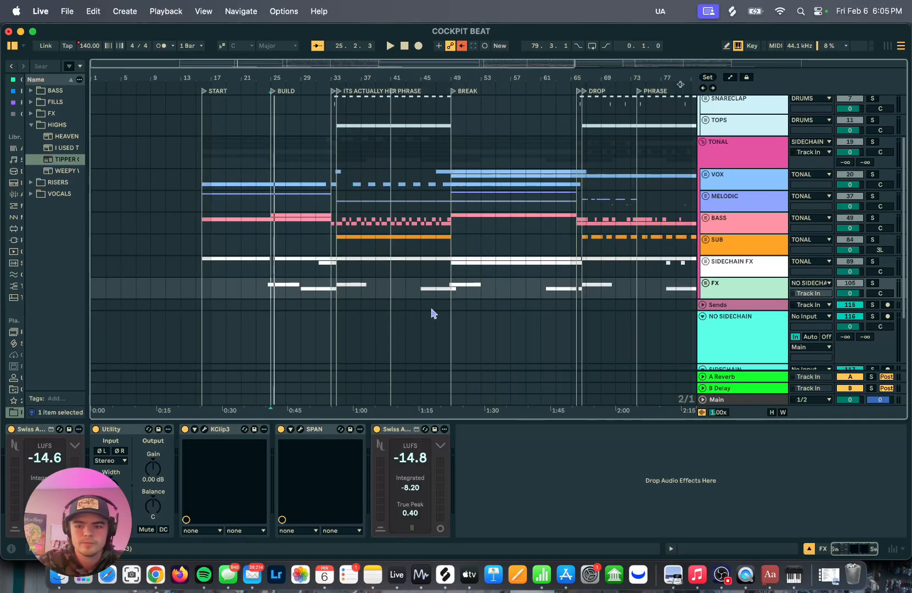
# Unfold the SIDECHAIN FX and FX groups to show their subgroups.
pyautogui.click(560, 275)
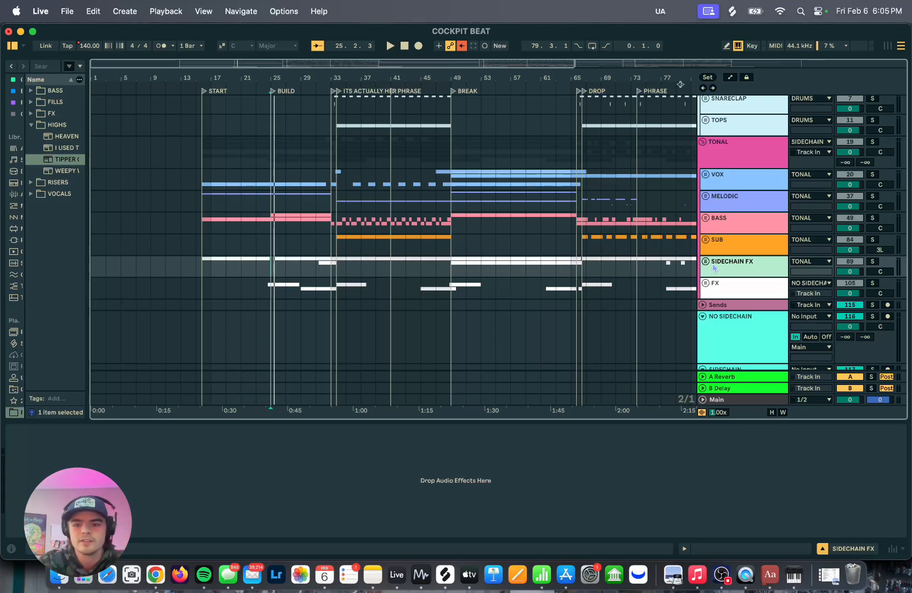
pyautogui.click(706, 262)
pyautogui.scroll(-3, 451, 310)
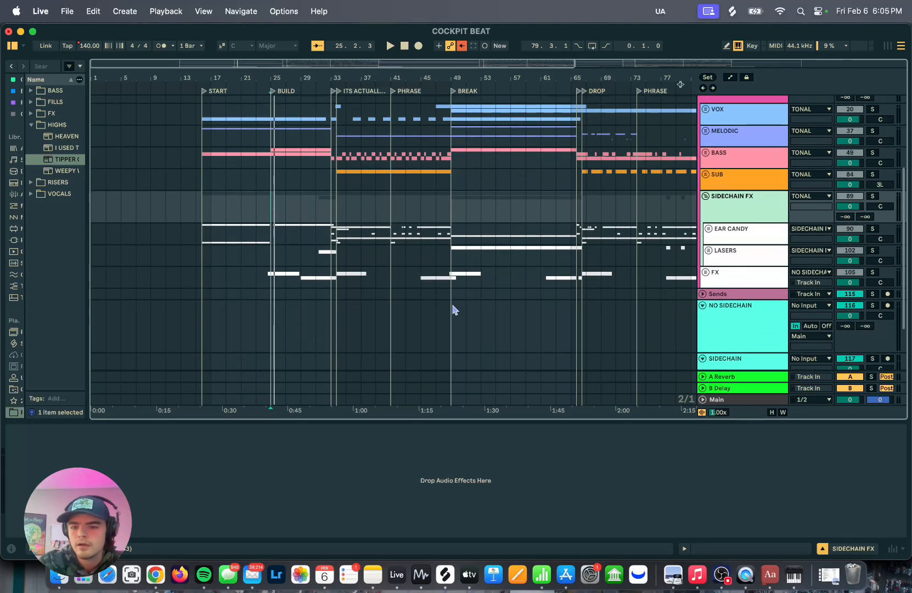
pyautogui.click(730, 278)
pyautogui.click(706, 270)
pyautogui.scroll(-4, 503, 305)
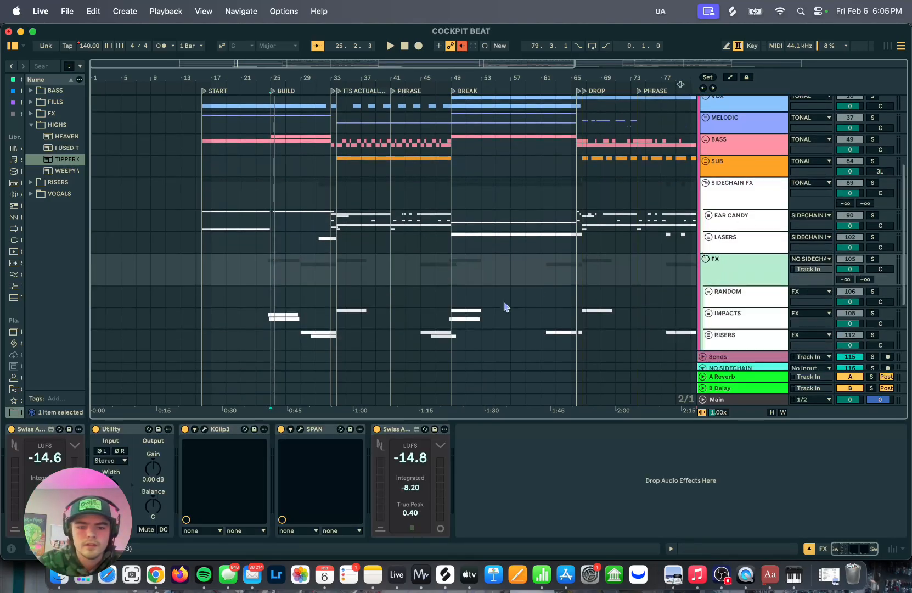
# Solo the FX group and play its impacts and risers from the drop at bar 33.
pyautogui.scroll(5, 330, 258)
pyautogui.click(359, 262)
pyautogui.scroll(1, 360, 262)
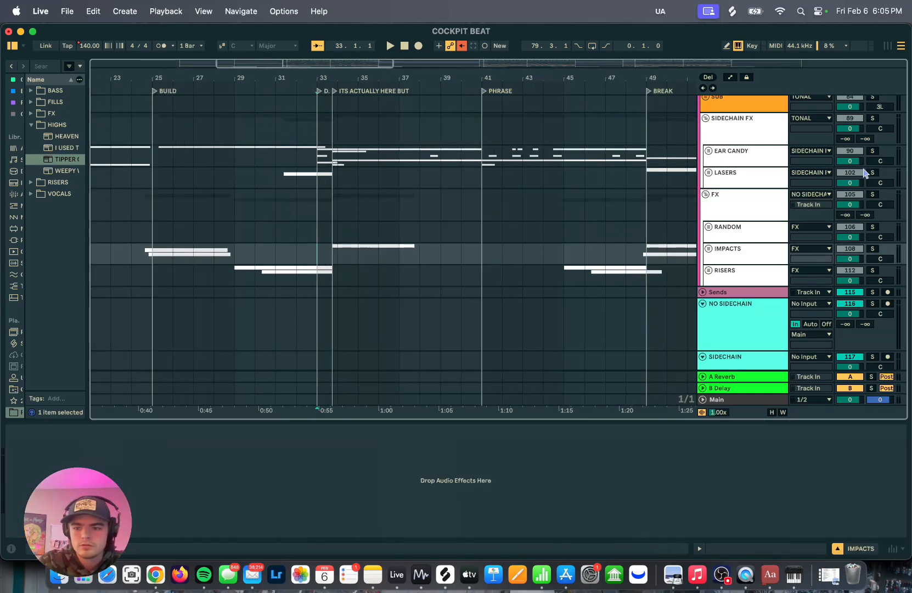
pyautogui.click(873, 194)
pyautogui.scroll(1, 552, 230)
pyautogui.press('space')
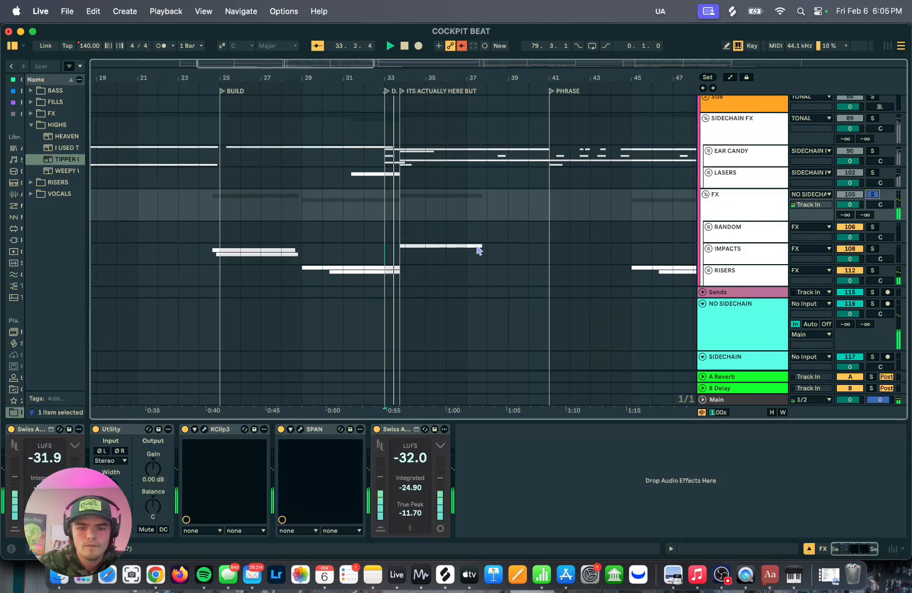
pyautogui.scroll(2, 444, 251)
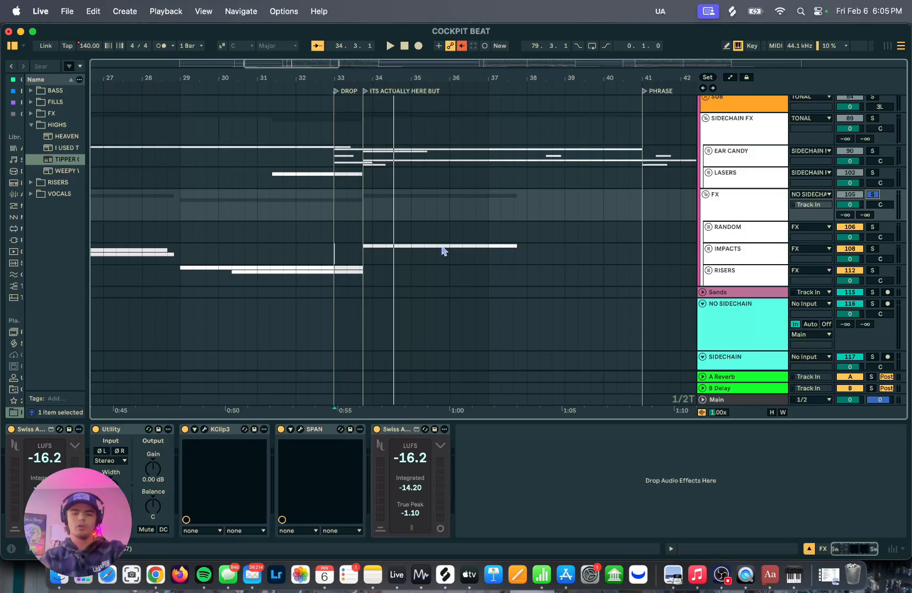
# Hide the device chain, then solo the MIDI bass track in the MAIN group and play it from bar 33.
pyautogui.press('super+alt+l')
pyautogui.scroll(-5, 446, 348)
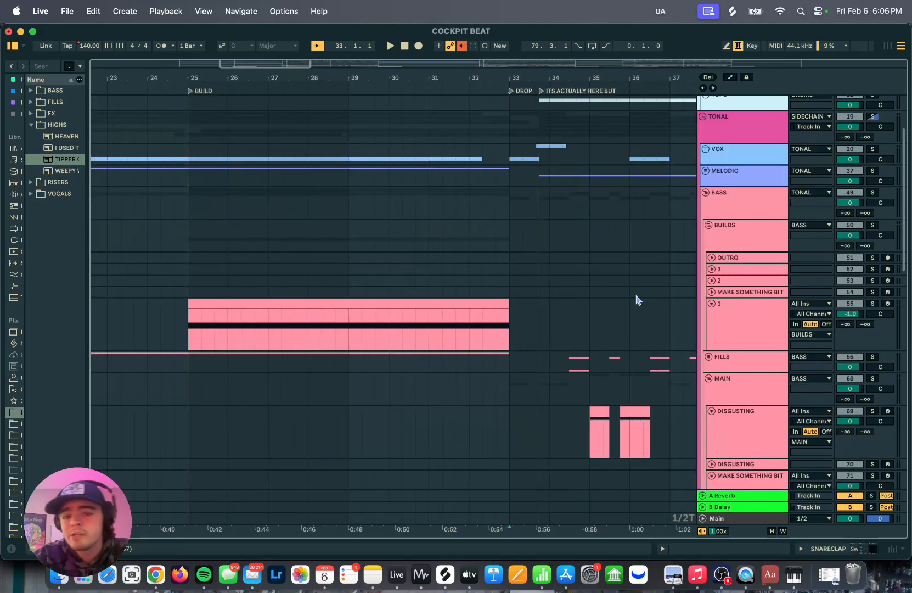
pyautogui.scroll(-10, 638, 300)
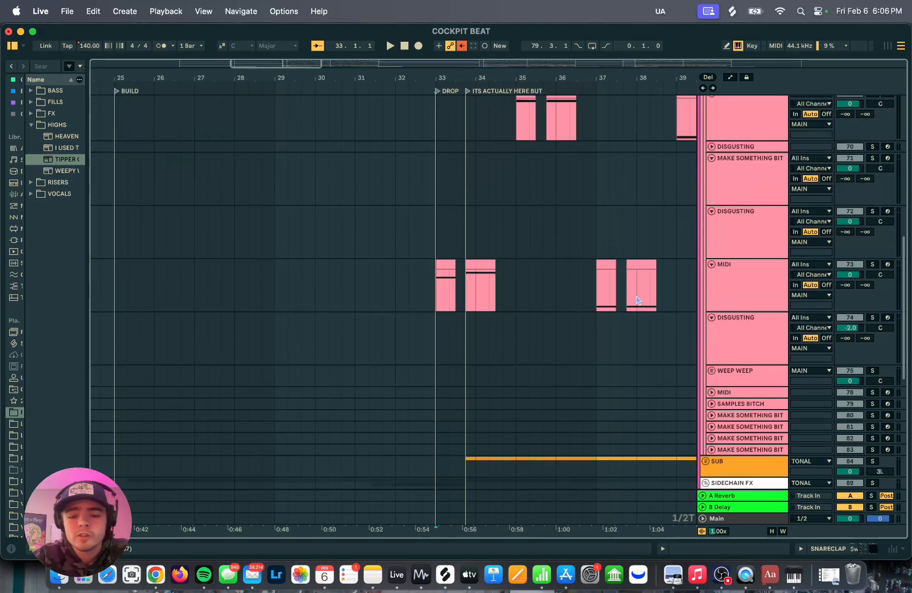
pyautogui.scroll(1, 559, 258)
pyautogui.scroll(8, 426, 252)
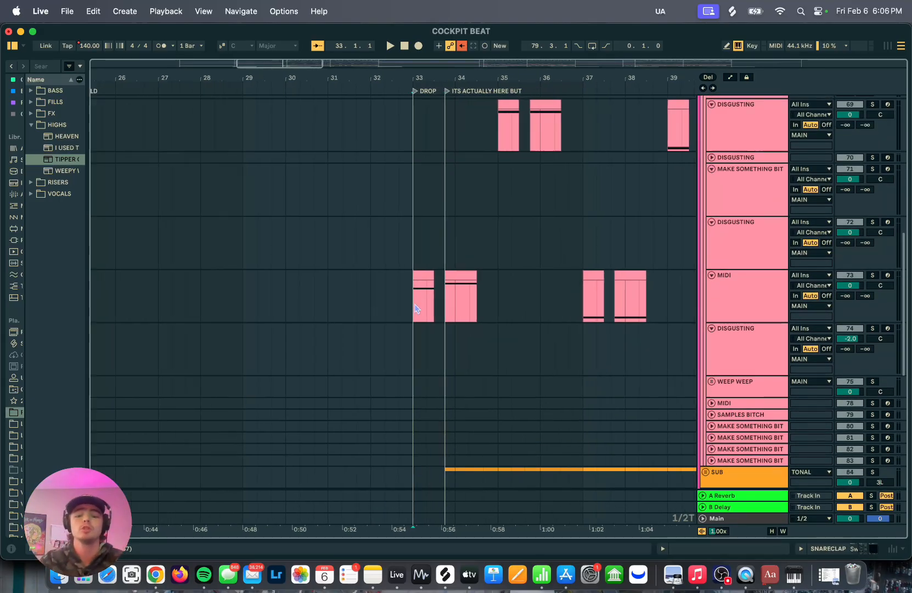
pyautogui.click(397, 307)
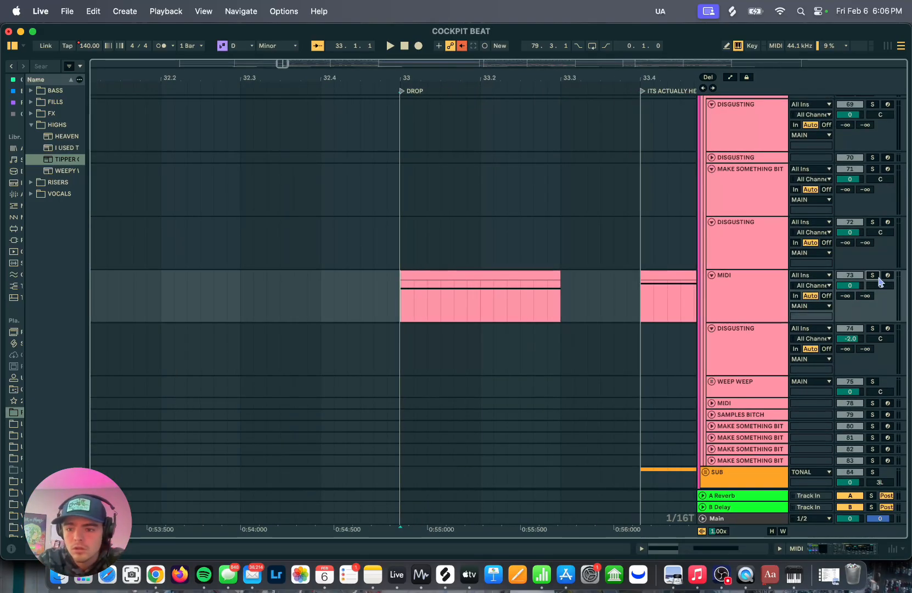
pyautogui.press('space')
pyautogui.scroll(-2, 561, 293)
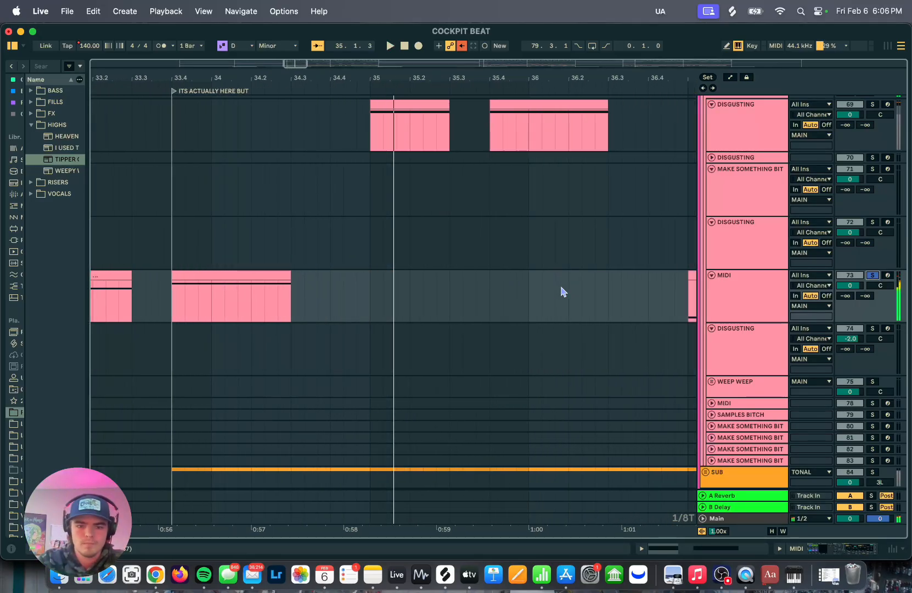
pyautogui.scroll(-3, 562, 291)
pyautogui.scroll(2, 555, 300)
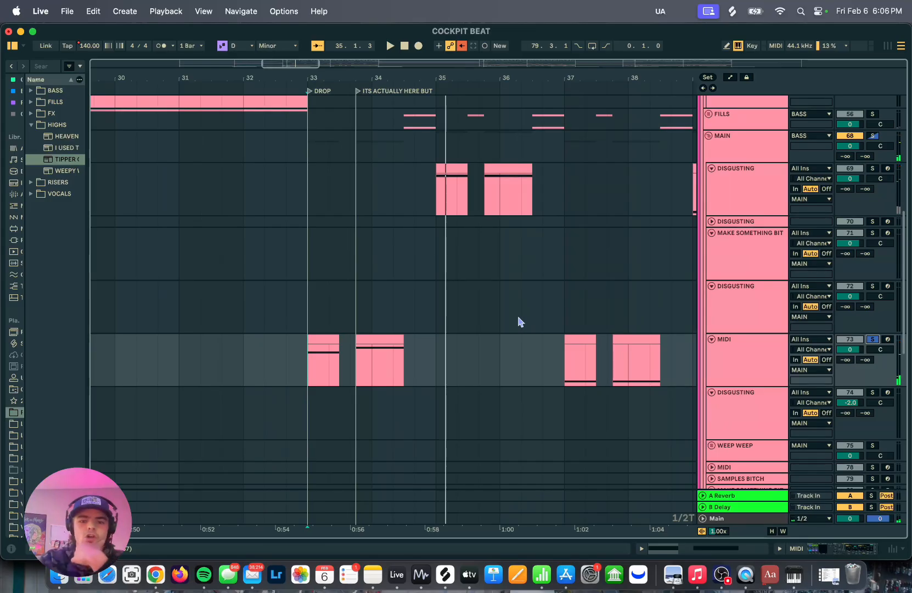
# Play the whole BASS group in solo from the drop at bar 33.
pyautogui.scroll(5, 518, 321)
pyautogui.hscroll(-1, 319, 373)
pyautogui.click(321, 370)
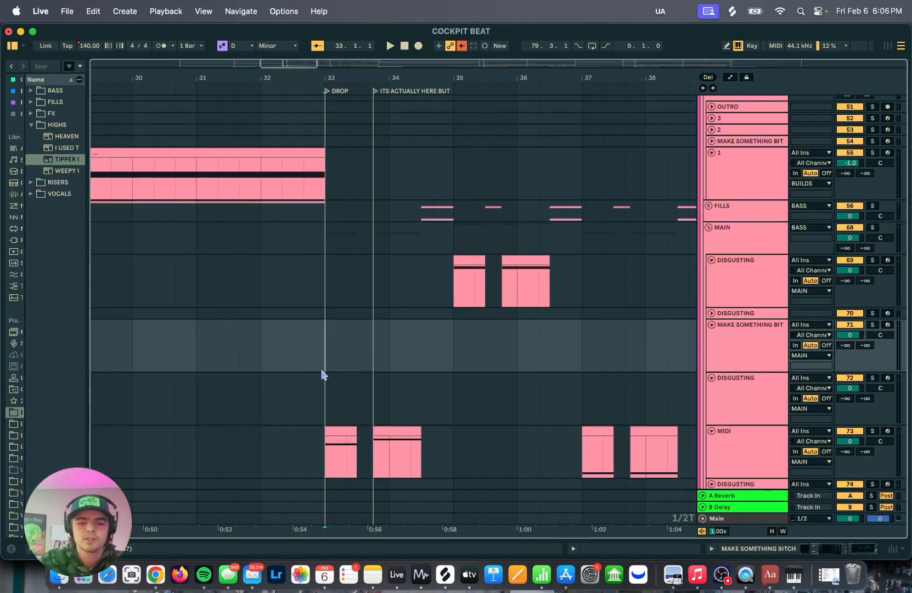
pyautogui.press('space')
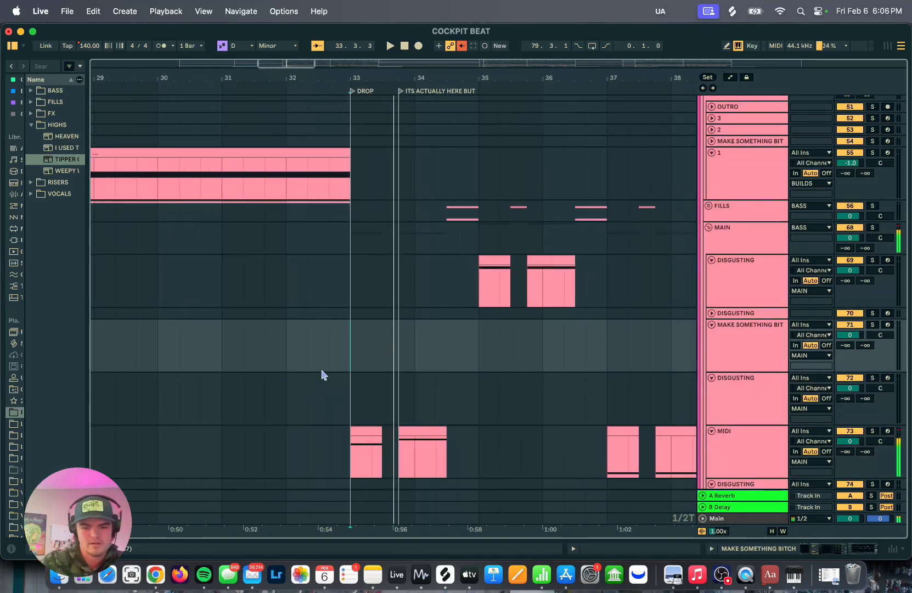
# Replay the soloed basses from the ITS ACTUALLY HERE BUT marker, then from the DISGUSTING clip at bar 35.
pyautogui.click(393, 366)
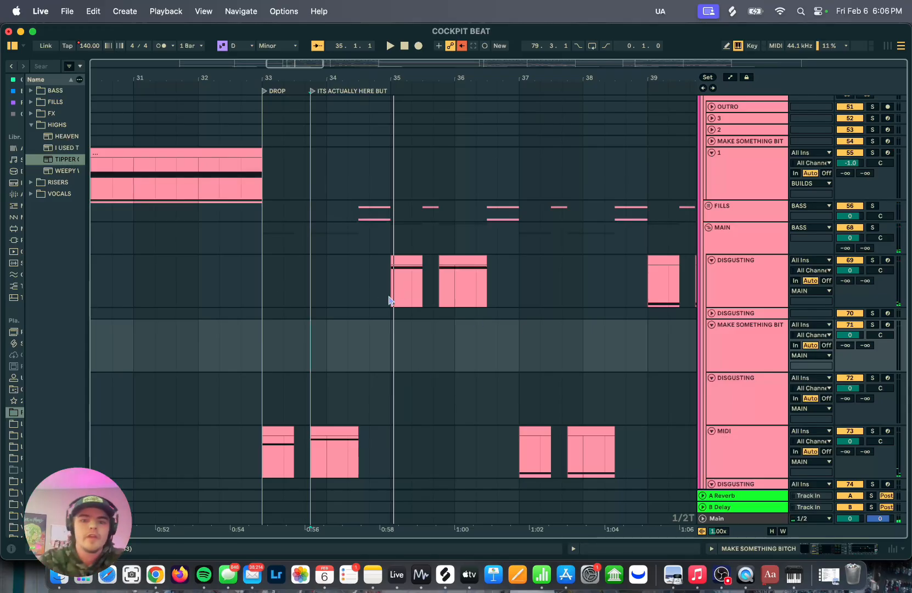
pyautogui.click(388, 300)
pyautogui.press('space')
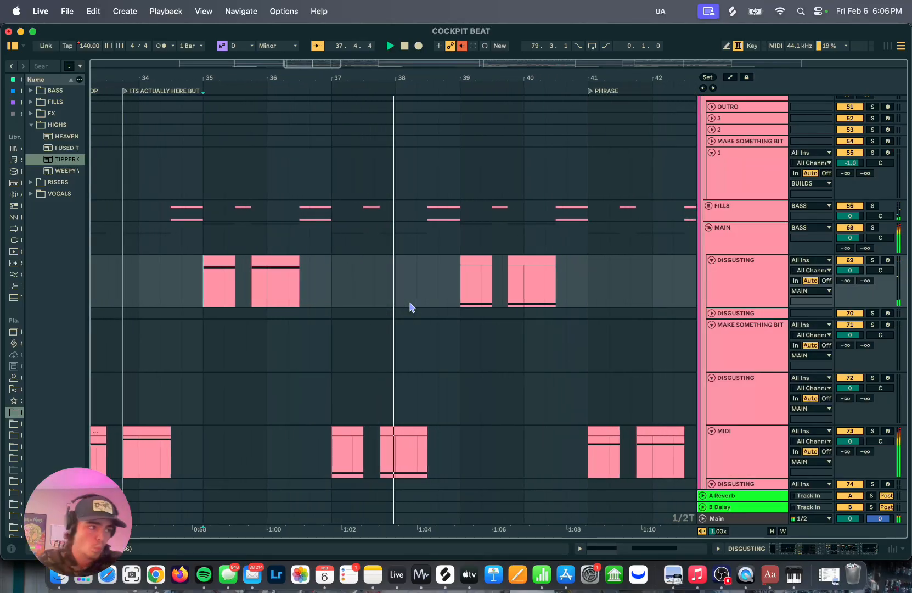
# Show the device chain, then solo the MIDI bass track in the MAIN group and play it from the drop at bar 33.
pyautogui.press('space')
pyautogui.press('-')
pyautogui.scroll(-2, 420, 299)
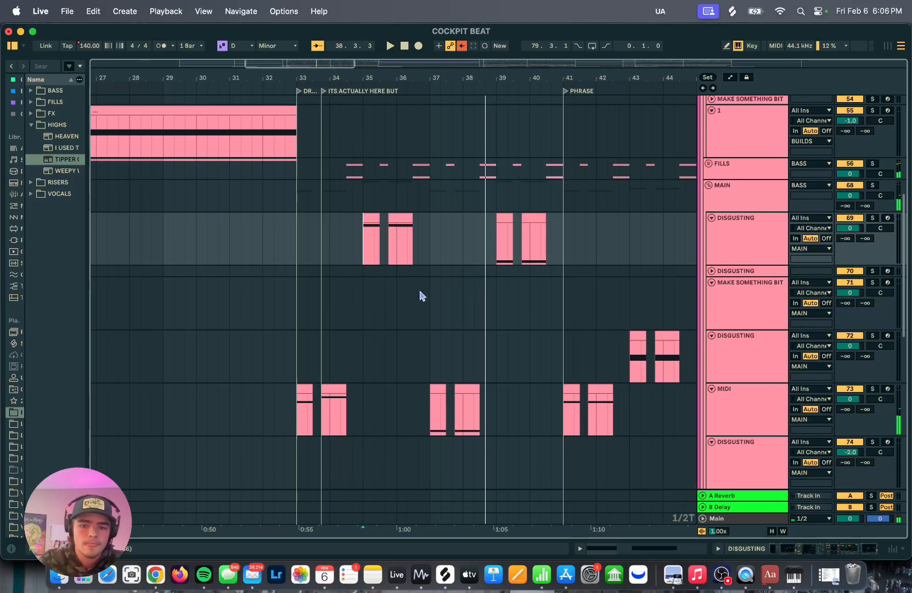
pyautogui.hotkey('shift', 'tab')
pyautogui.scroll(3, 421, 296)
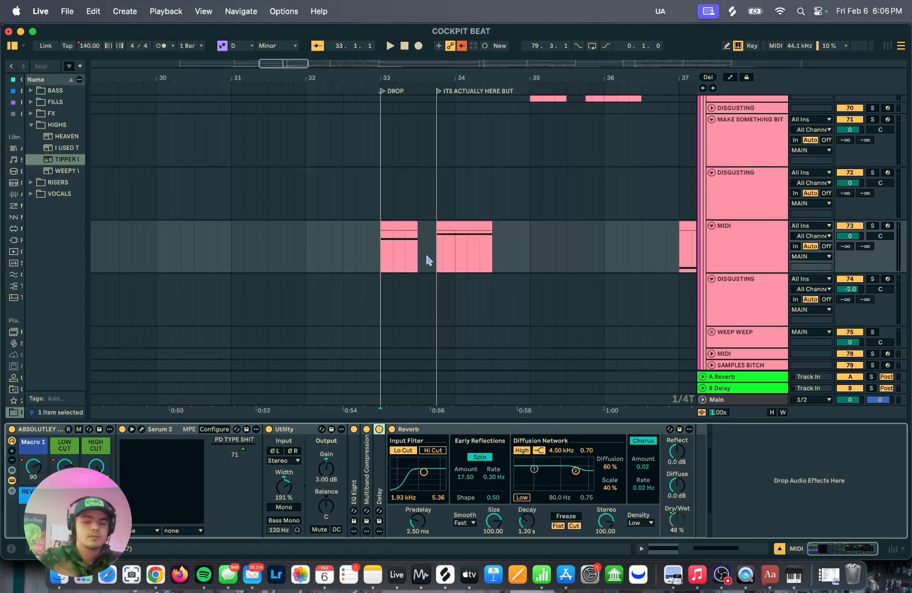
pyautogui.click(873, 226)
pyautogui.press('space')
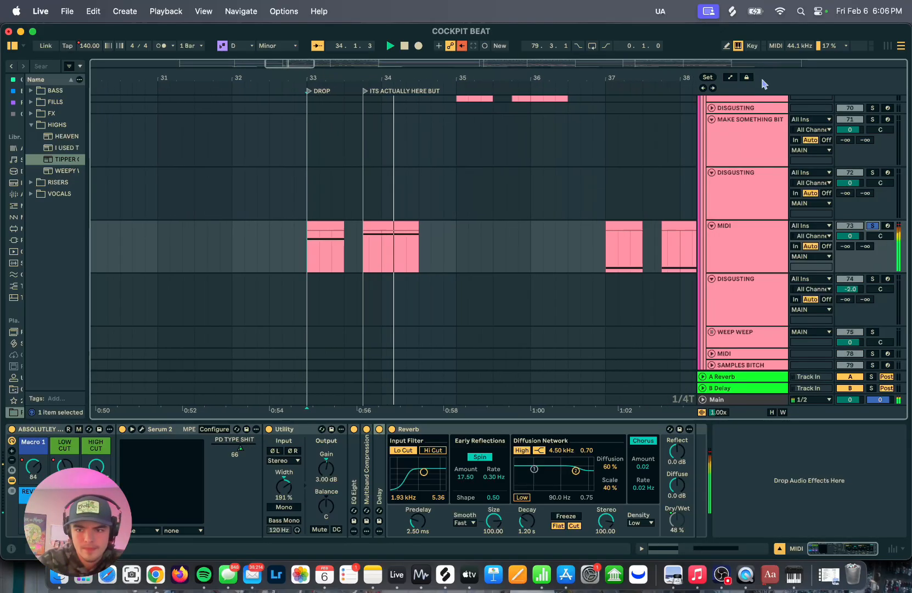
# Show the automation lanes, name the MIDI track rack's first macro PD and display the rack's macro mappings.
pyautogui.click(730, 76)
pyautogui.scroll(-3, 641, 198)
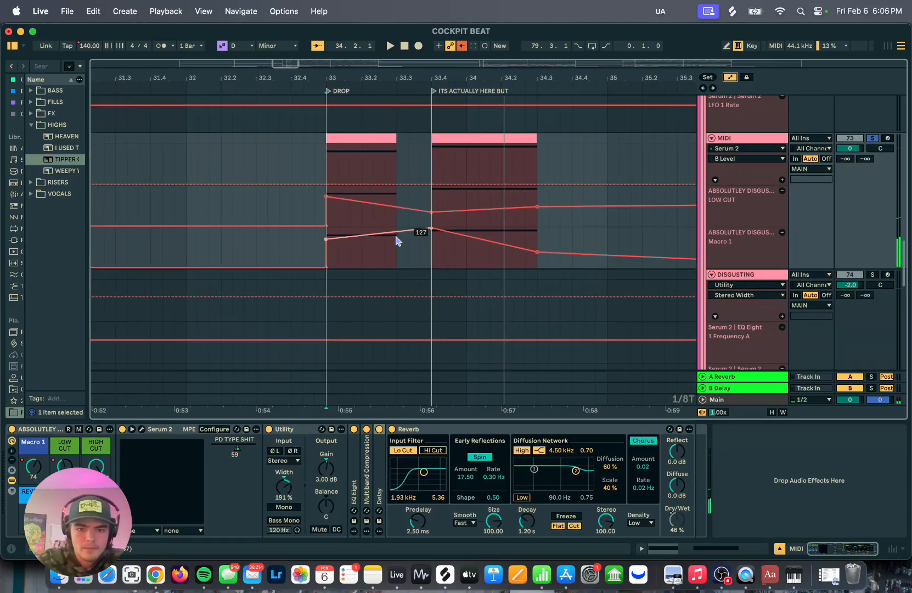
pyautogui.click(78, 429)
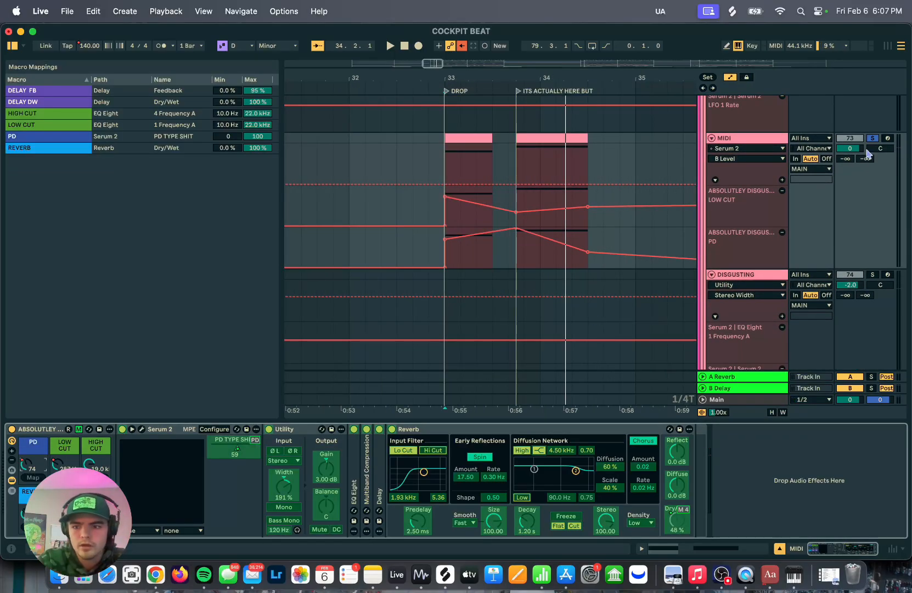
# Play more of the soloed MIDI bass alongside its LOW CUT and PD automation curves, then unsolo the track.
pyautogui.scroll(-5, 611, 206)
pyautogui.press('space')
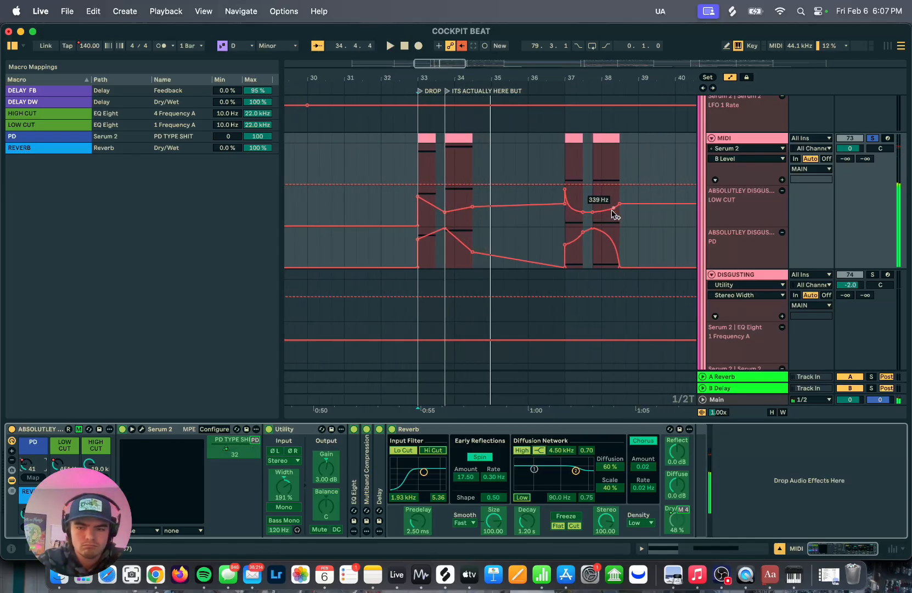
pyautogui.scroll(3, 861, 196)
pyautogui.click(872, 215)
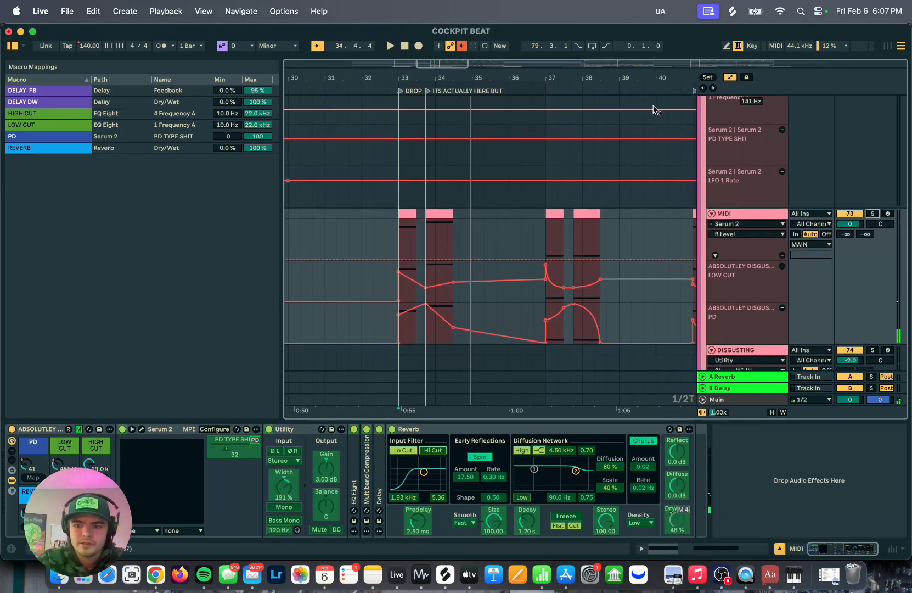
# Inspect the FX and oscillator pages of the MIDI track's Serum 2 patch, then close the synth and the macro mappings.
pyautogui.click(143, 429)
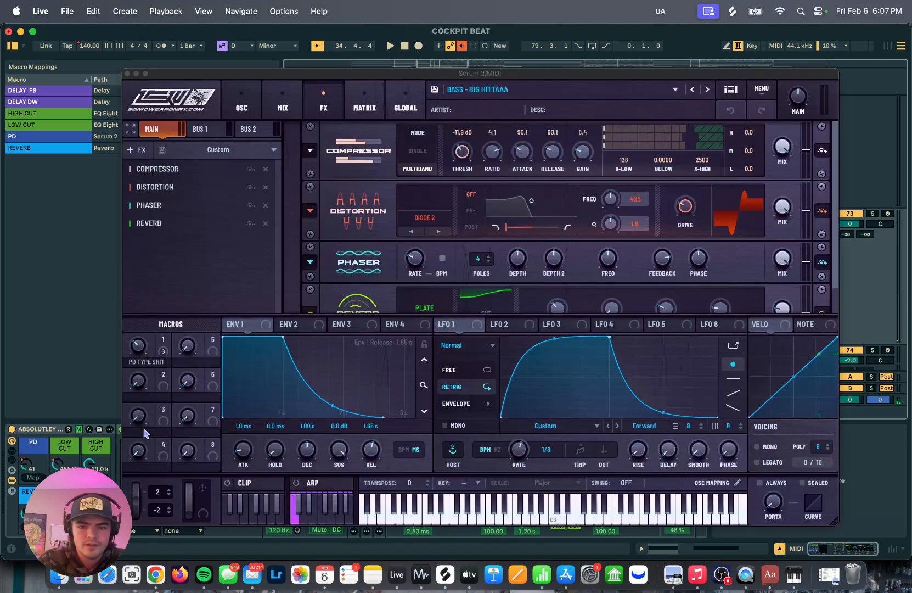
pyautogui.click(241, 104)
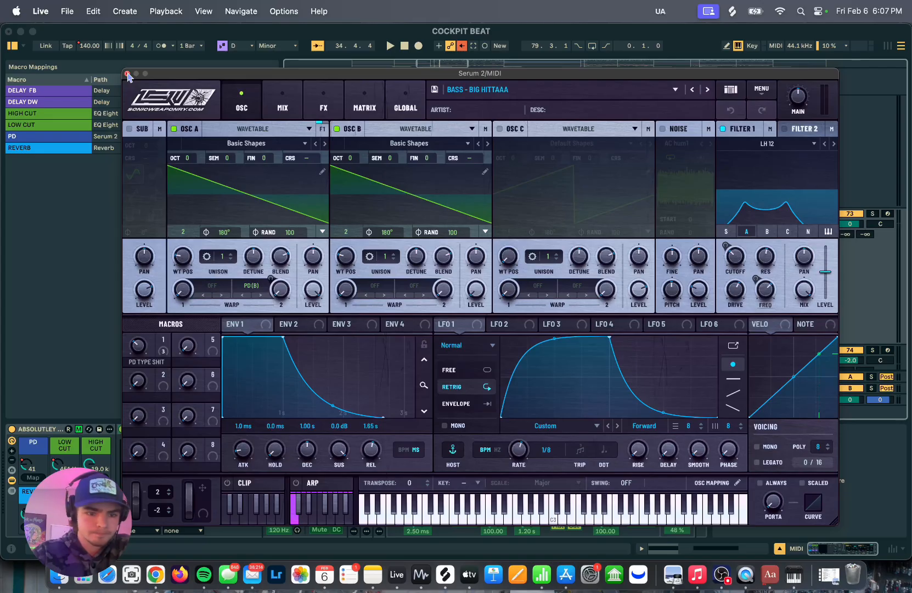
pyautogui.click(128, 74)
pyautogui.click(79, 429)
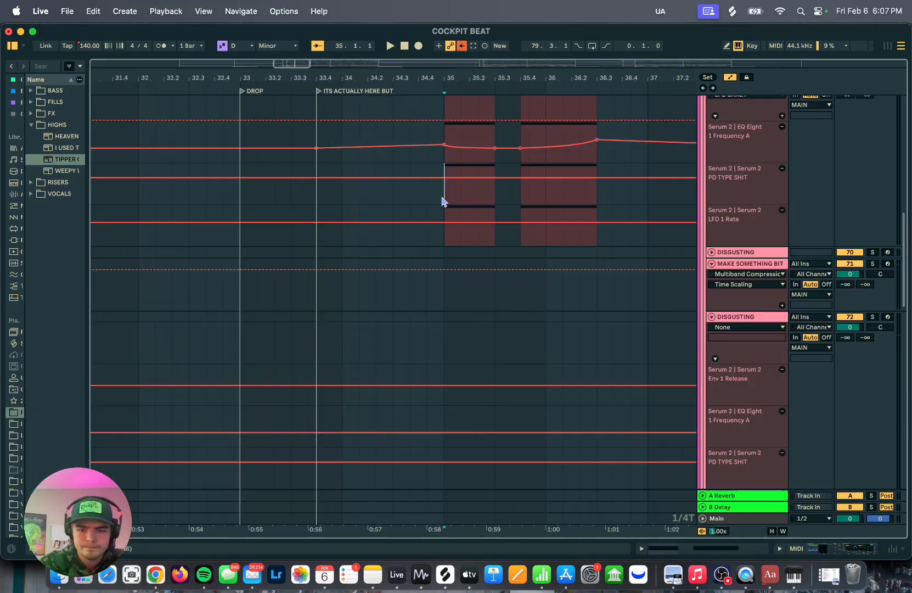
# Play the drop from the DISGUSTING clip at bar 35 with its automation lanes in view.
pyautogui.click(444, 199)
pyautogui.press('space')
pyautogui.scroll(8, 556, 226)
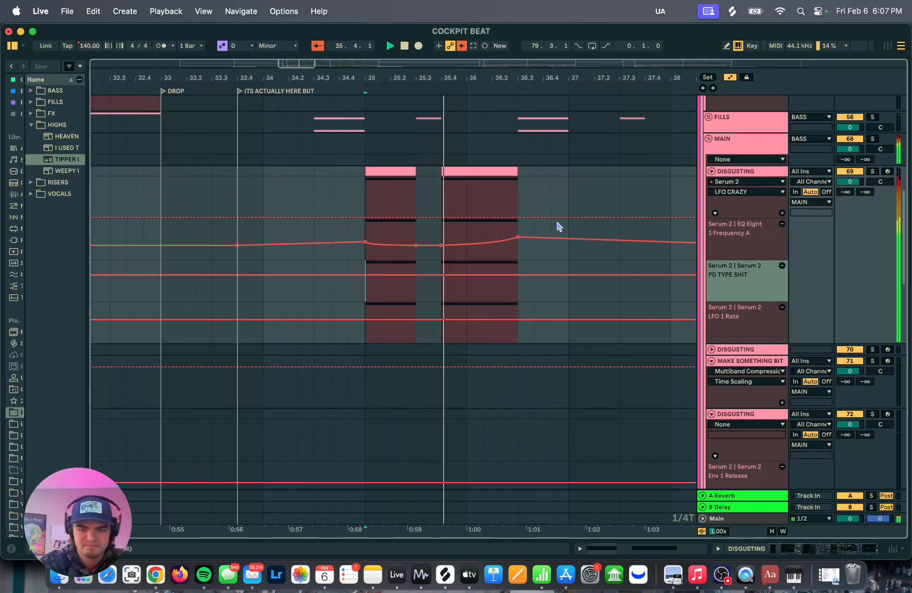
pyautogui.press('space')
# Show the DISGUSTING track's device chain and look through its effects from Serum 2 to Reverb.
pyautogui.hotkey('shift', 'Tab')
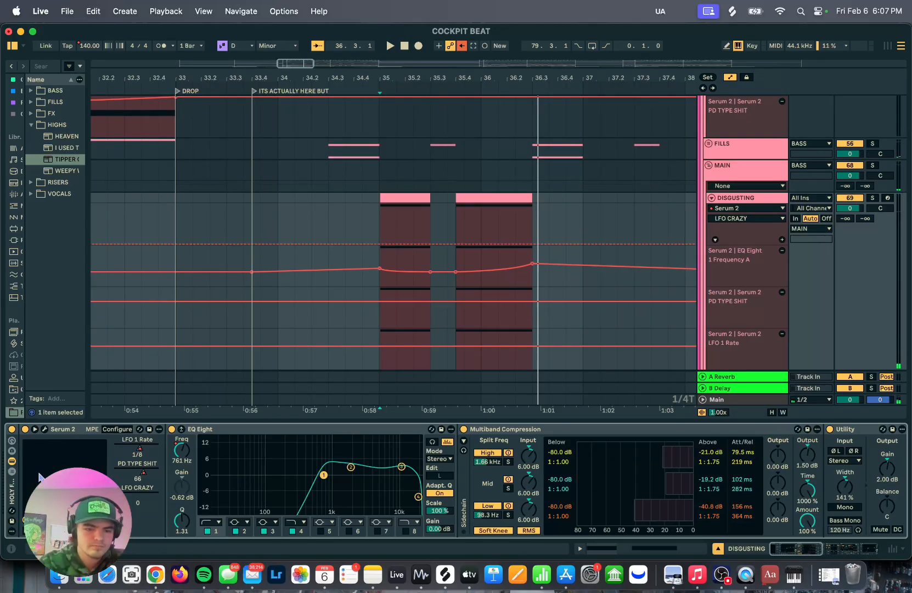
pyautogui.hscroll(10, 818, 466)
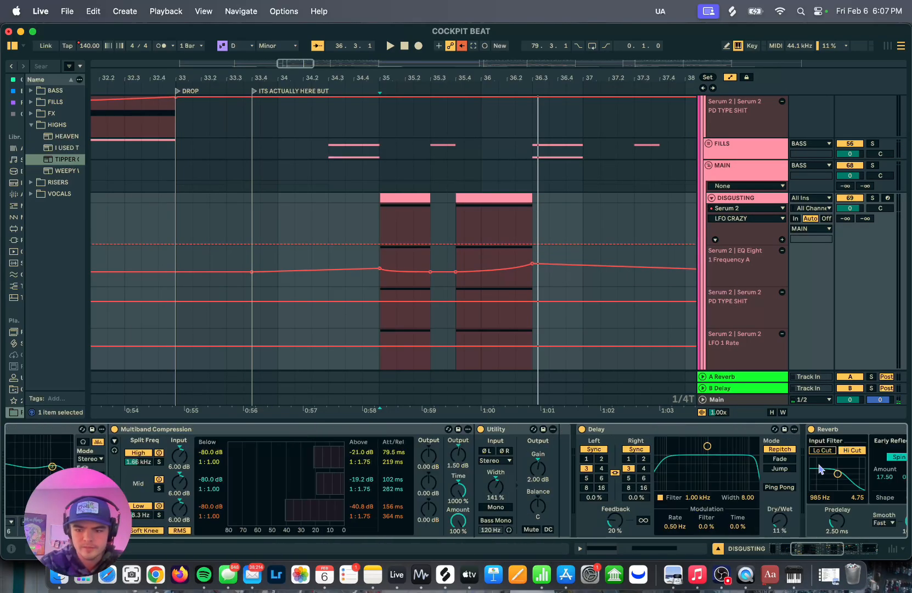
pyautogui.hscroll(-10, 817, 468)
pyautogui.hscroll(15, 816, 468)
pyautogui.hscroll(-15, 815, 470)
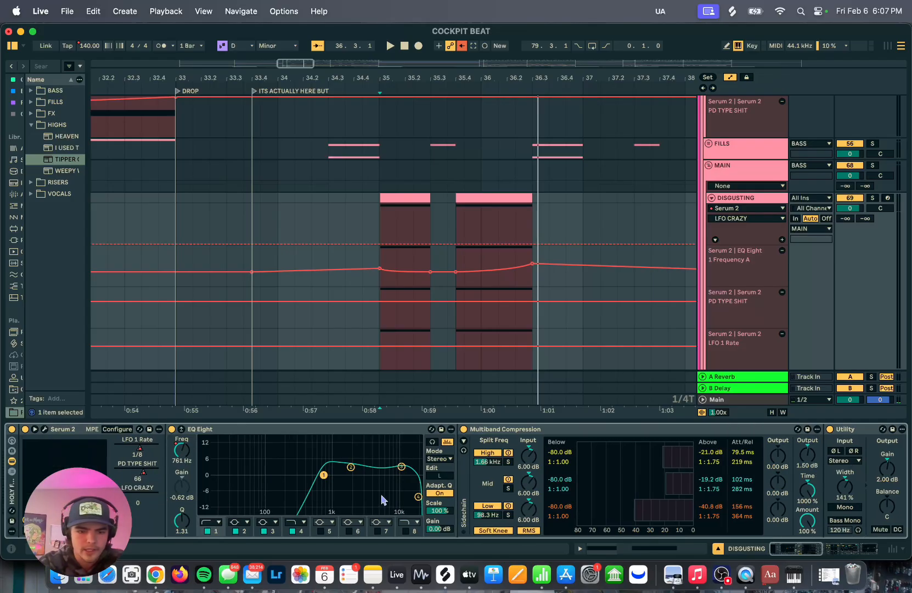
# Open the DISGUSTING track's Serum 2 patch and play it while checking the modulators assigned to oscillator A's level.
pyautogui.click(45, 430)
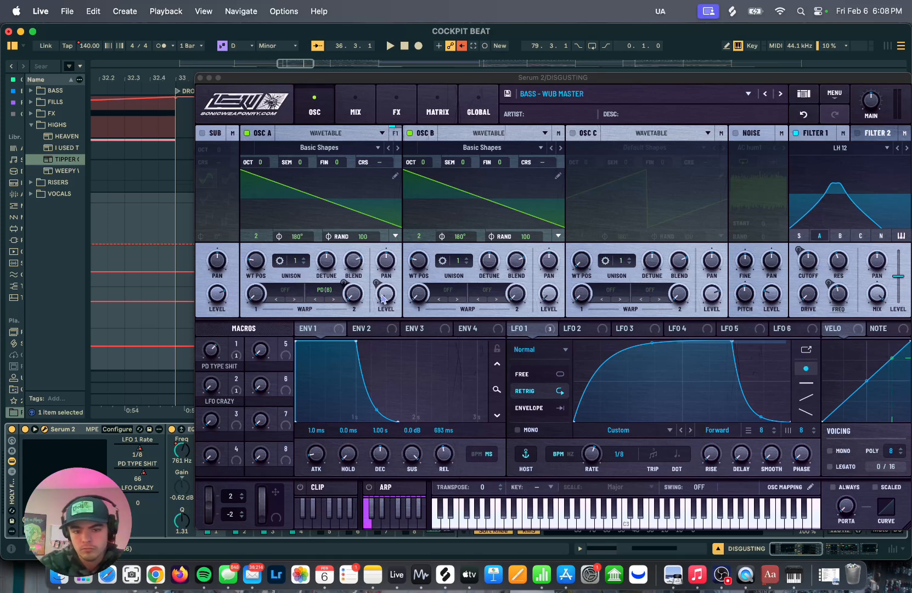
pyautogui.moveTo(383, 298)
pyautogui.press('space')
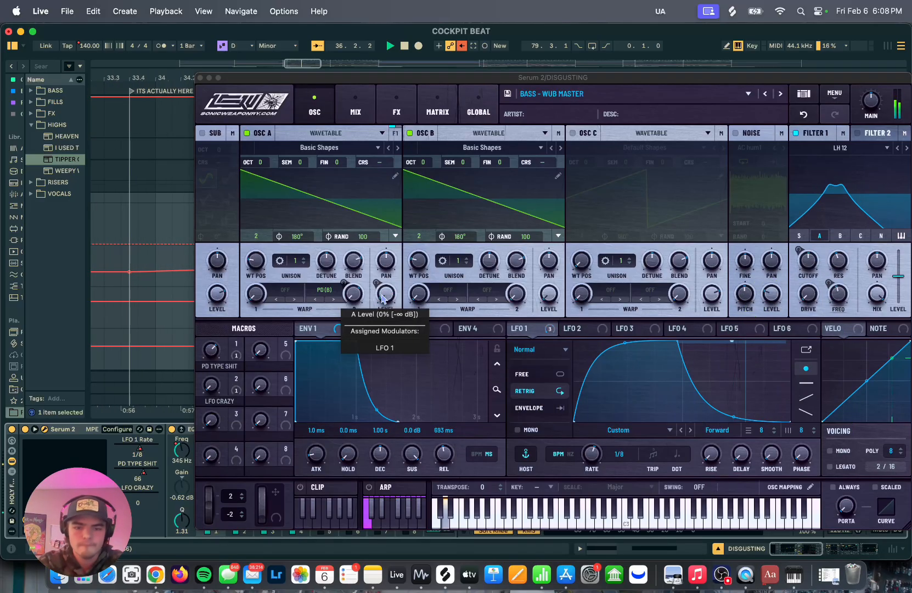
pyautogui.press('space')
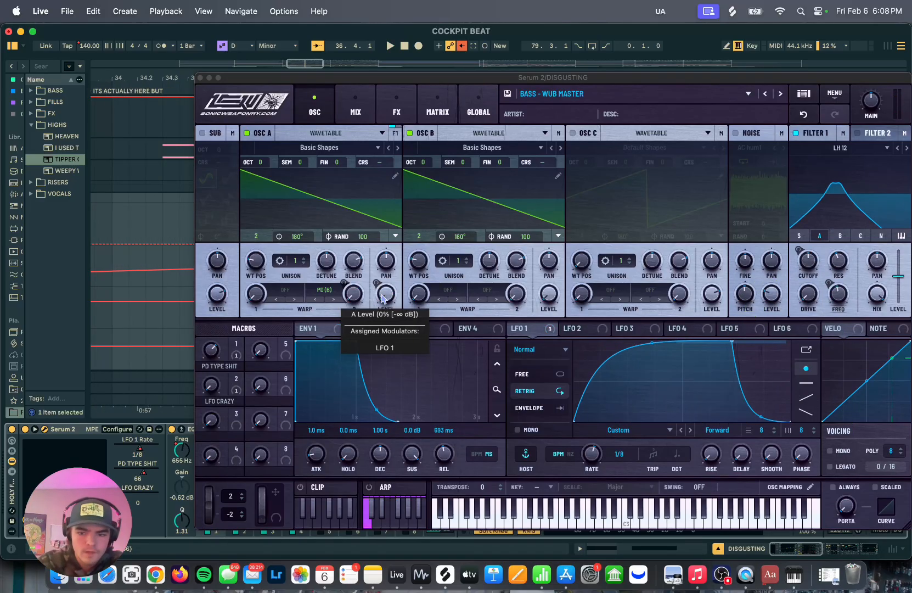
# Check the Modulate X bus options of the upper right point on the LFO 1 curve without changing them.
pyautogui.rightClick(733, 344)
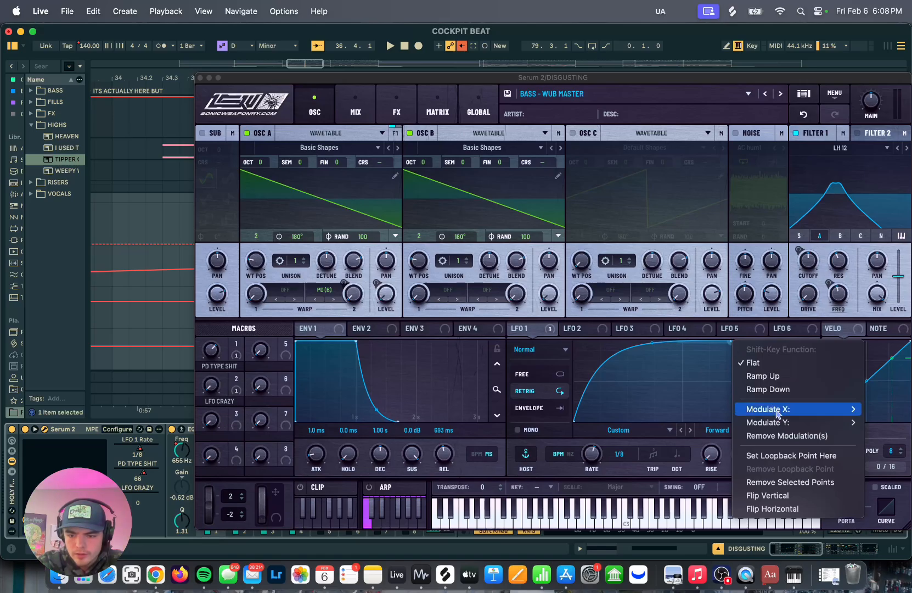
pyautogui.moveTo(777, 415)
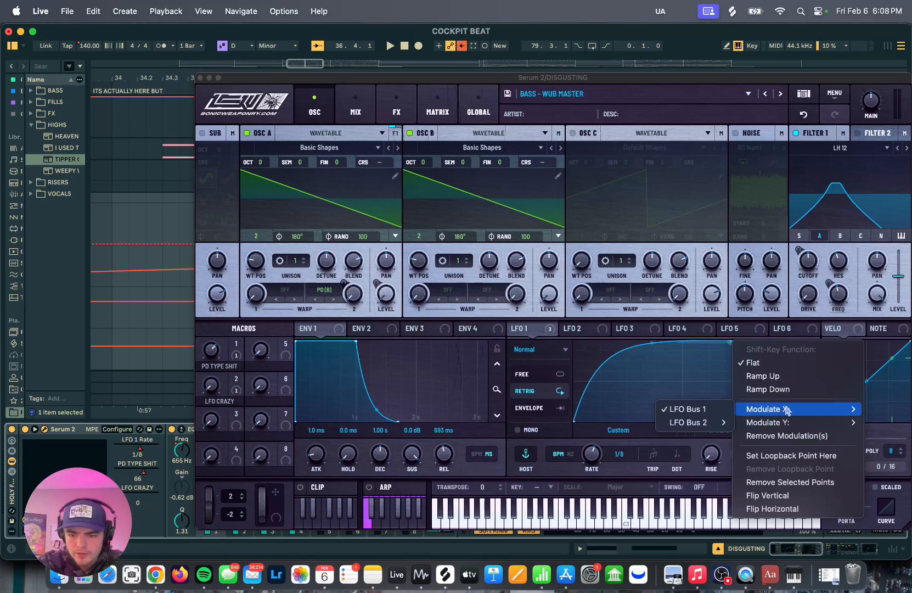
pyautogui.moveTo(728, 416)
pyautogui.click(597, 354)
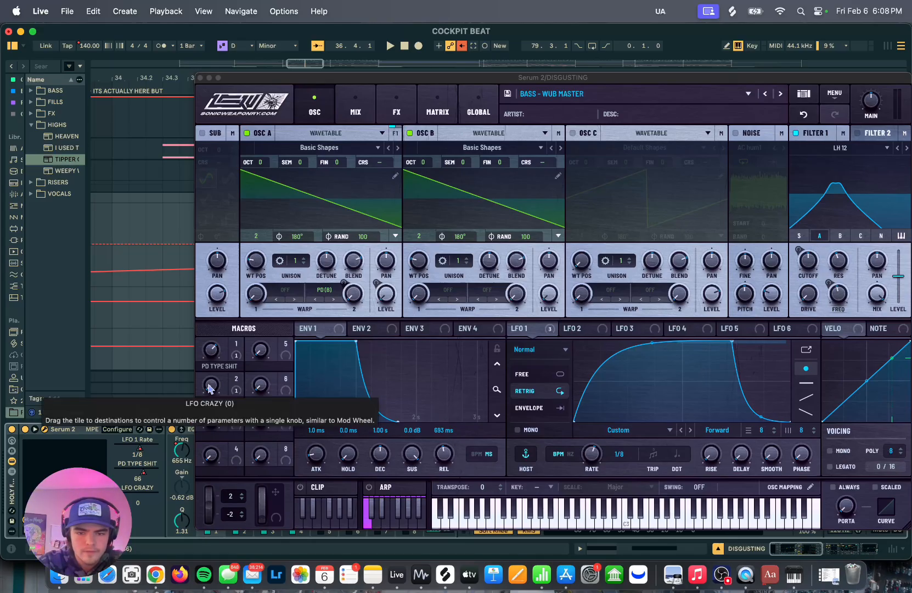
# Try moving the LFO CRAZY macro and audition its effect on the DISGUSTING bass.
pyautogui.moveTo(210, 388); pyautogui.dragTo(217, 554)
pyautogui.press('space')
pyautogui.press('space')
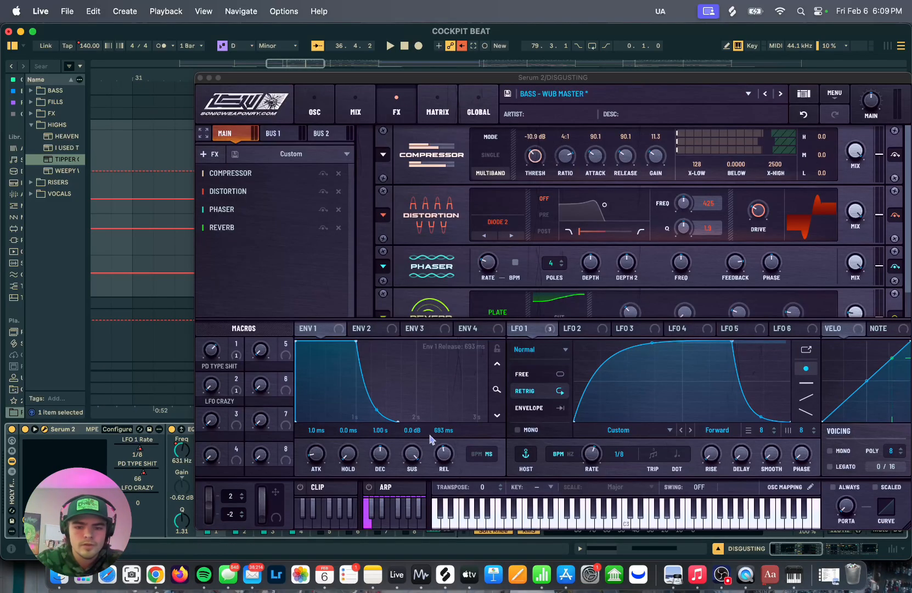
# Audition the DISGUSTING bass with Env 1's release at 0.0 ms, then restore it to 693 ms and replay.
pyautogui.moveTo(441, 458); pyautogui.dragTo(426, 510)
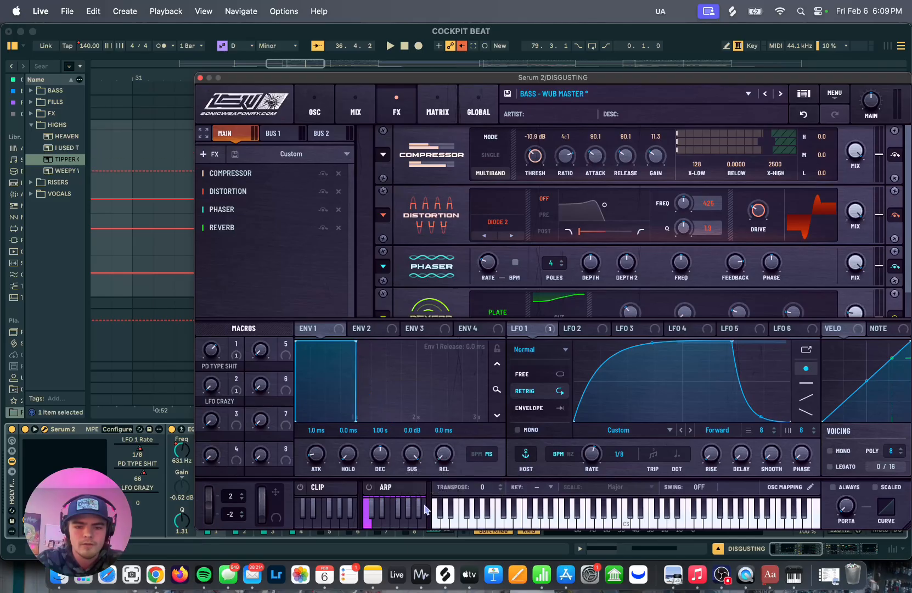
pyautogui.press('space')
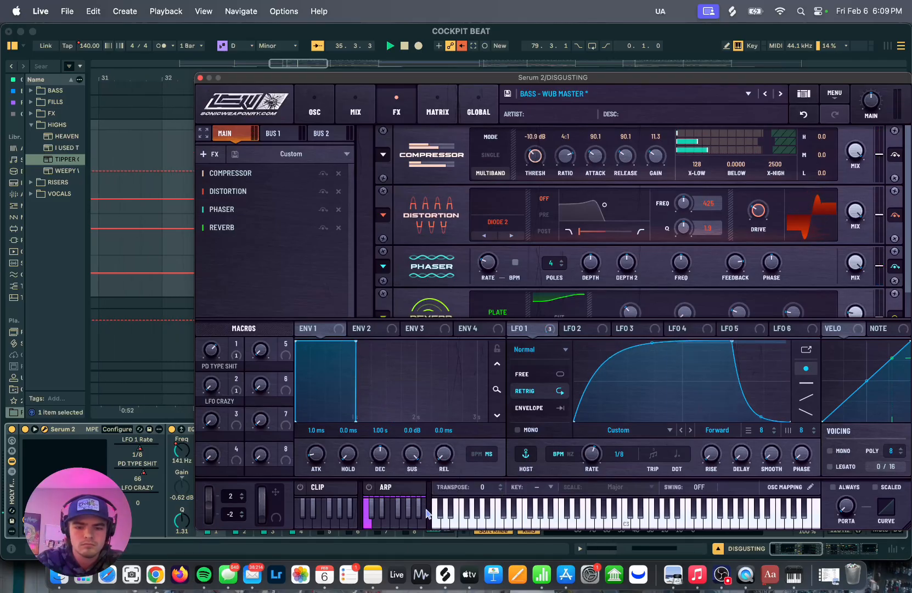
pyautogui.press('space')
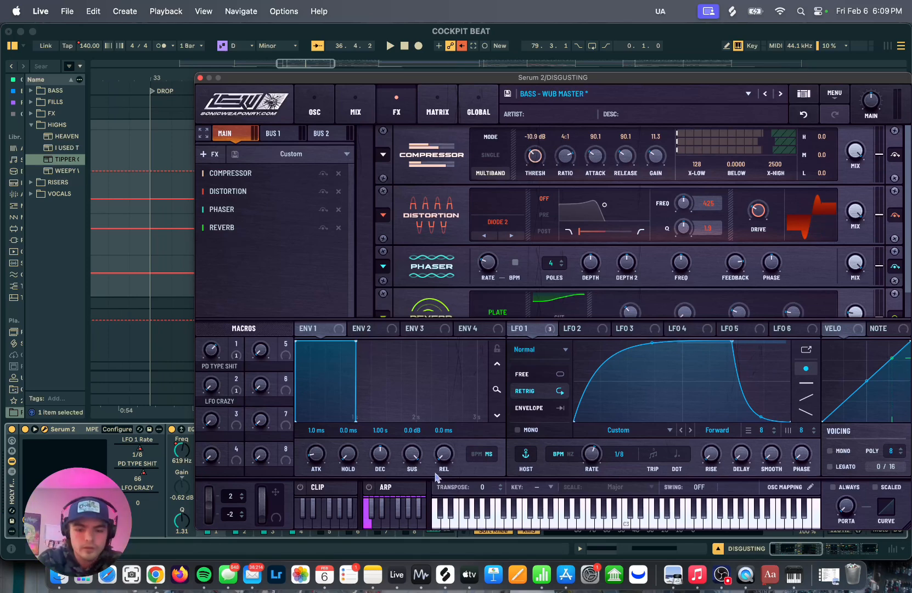
pyautogui.moveTo(438, 466); pyautogui.dragTo(460, 458)
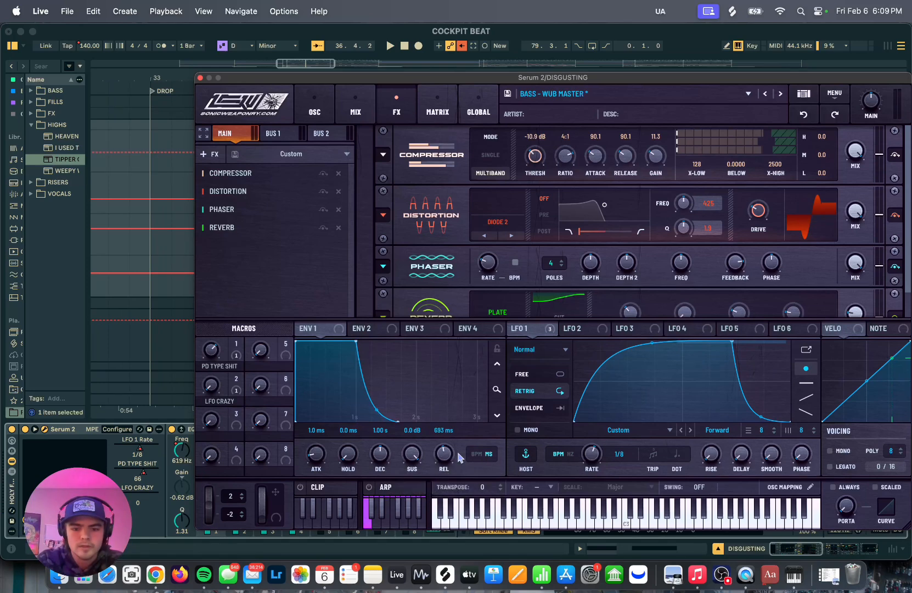
pyautogui.press('space')
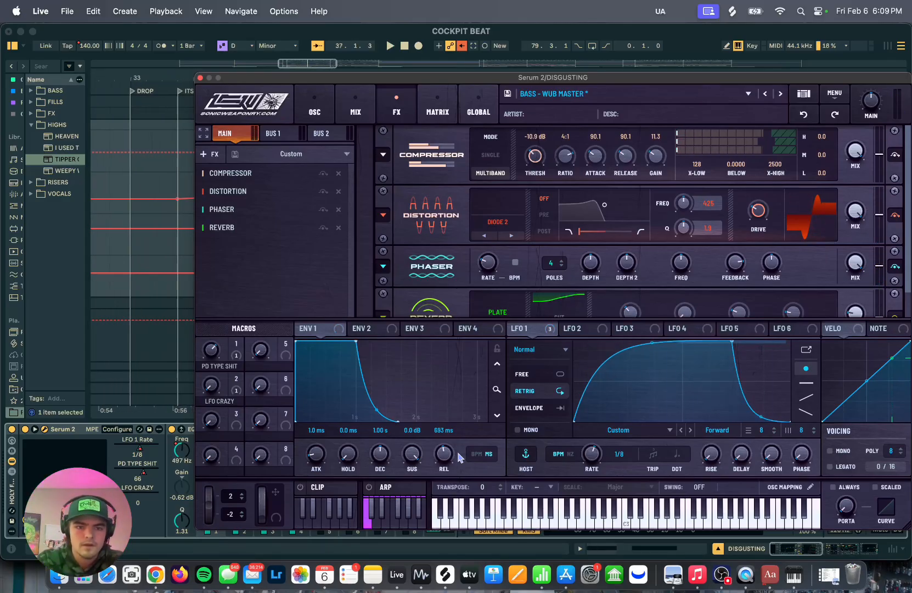
# Close Serum 2, then solo the MIDI bass track and play it from the drop at bar 33.
pyautogui.click(200, 78)
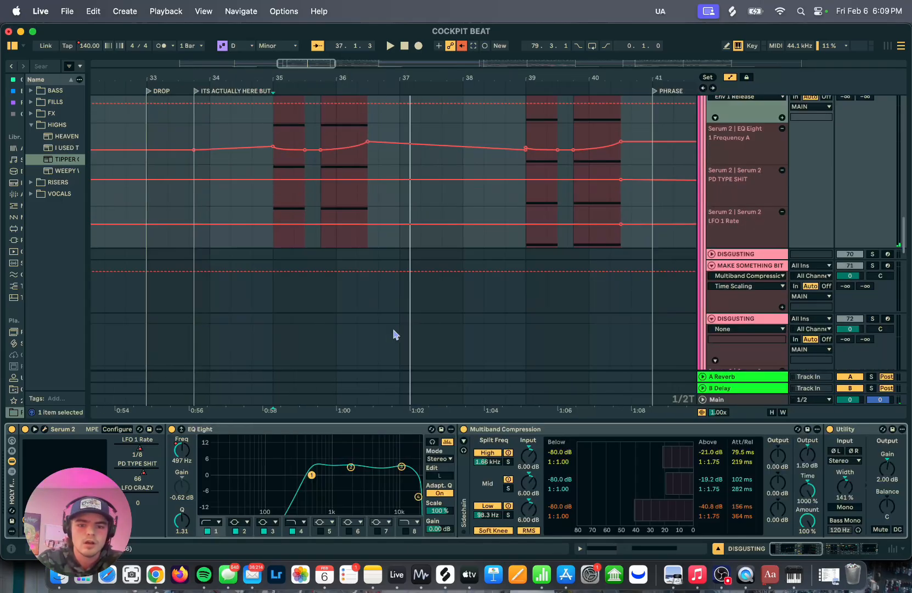
pyautogui.press('space')
pyautogui.click(330, 256)
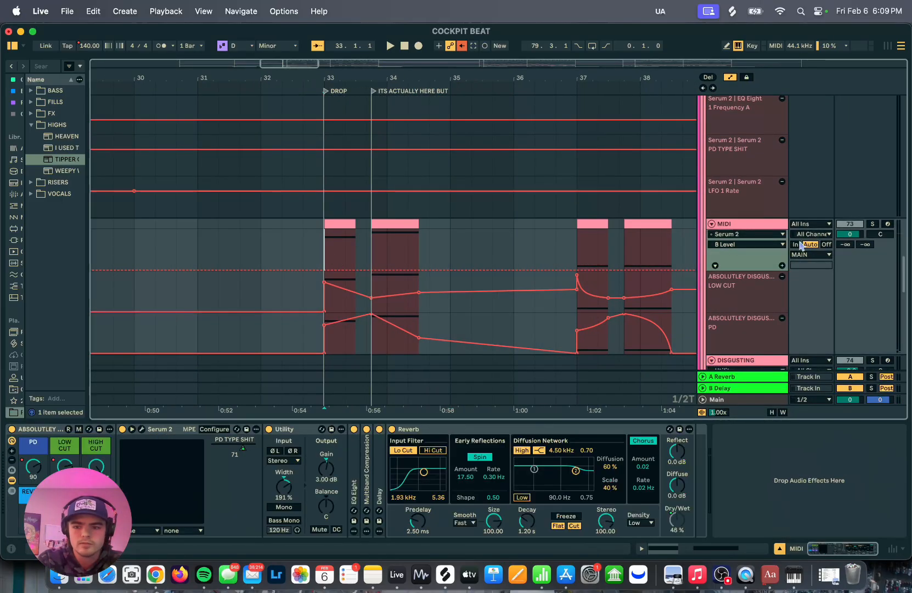
pyautogui.scroll(-2, 561, 247)
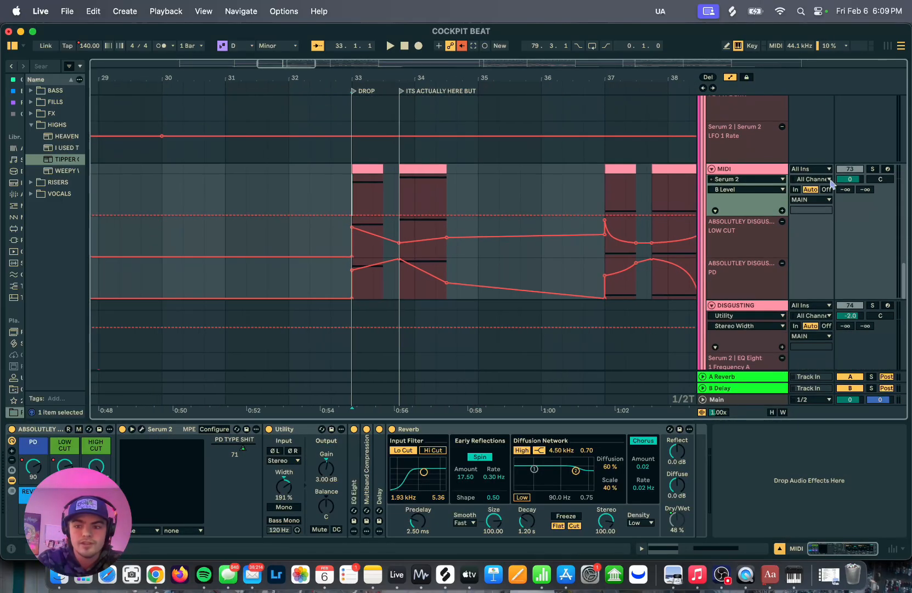
pyautogui.press('space')
pyautogui.scroll(5, 519, 198)
pyautogui.scroll(-2, 473, 190)
pyautogui.hscroll(2, 473, 190)
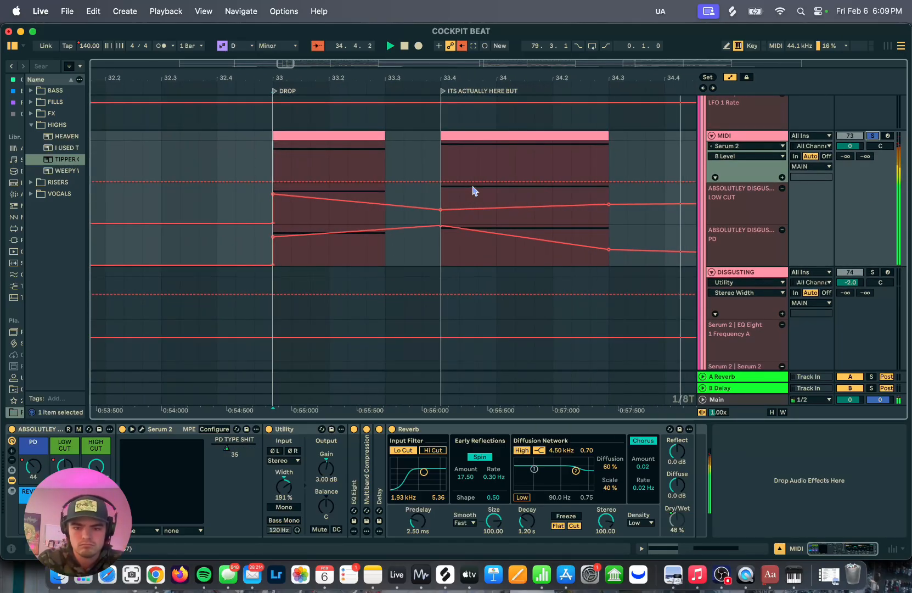
pyautogui.scroll(-3, 418, 200)
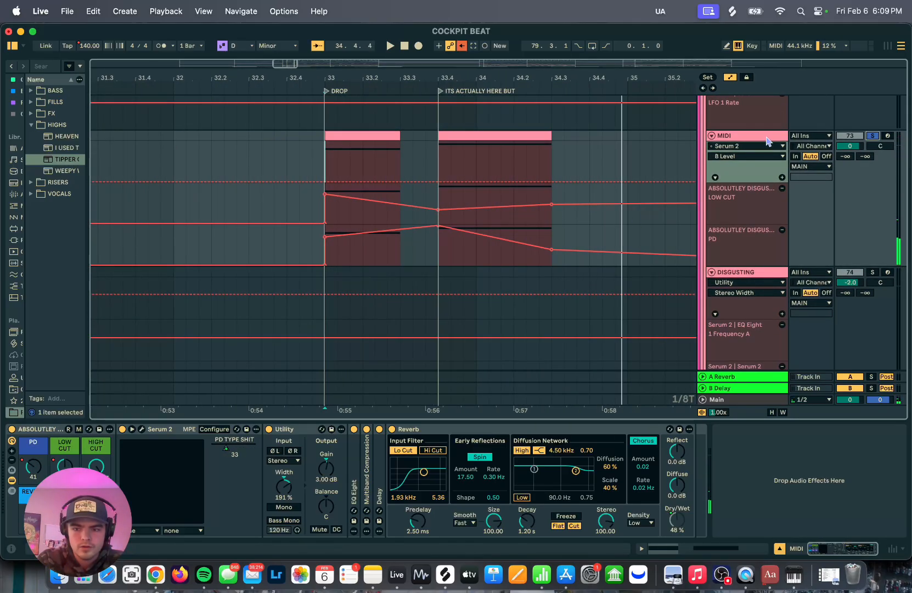
# Try Env 1's release at 0.0 ms in the MIDI track's Serum 2 patch, then undo it and replay the bass.
pyautogui.click(144, 429)
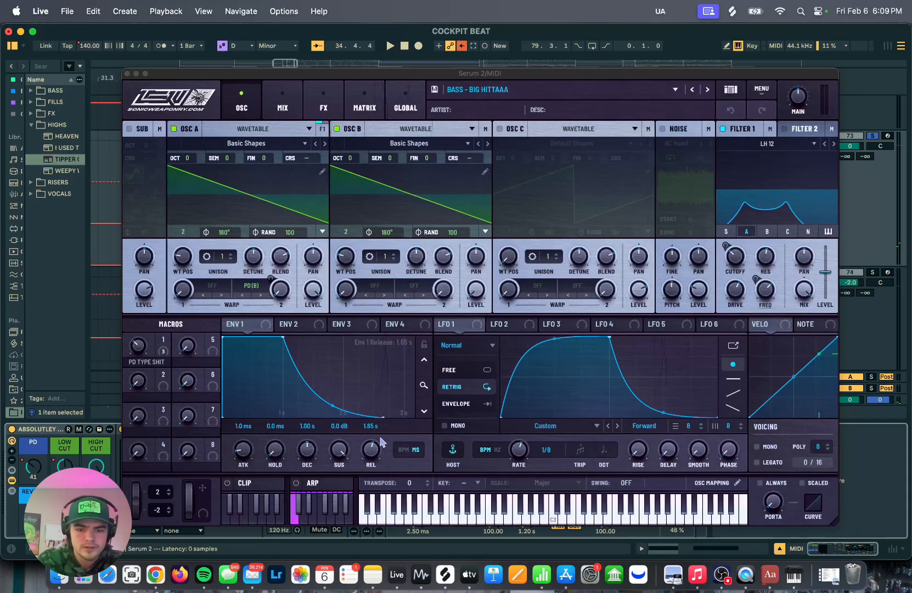
pyautogui.moveTo(371, 445); pyautogui.dragTo(371, 483)
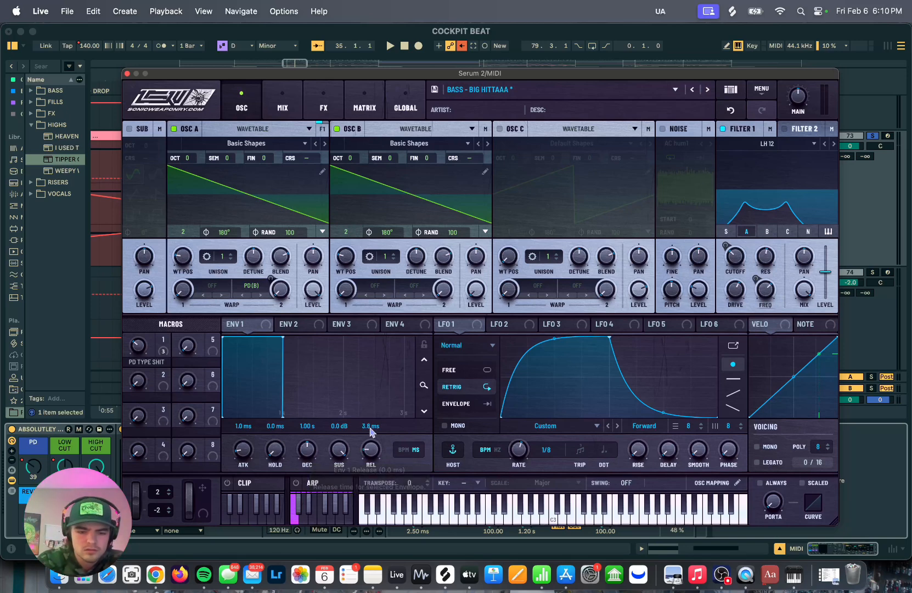
pyautogui.press('super+z')
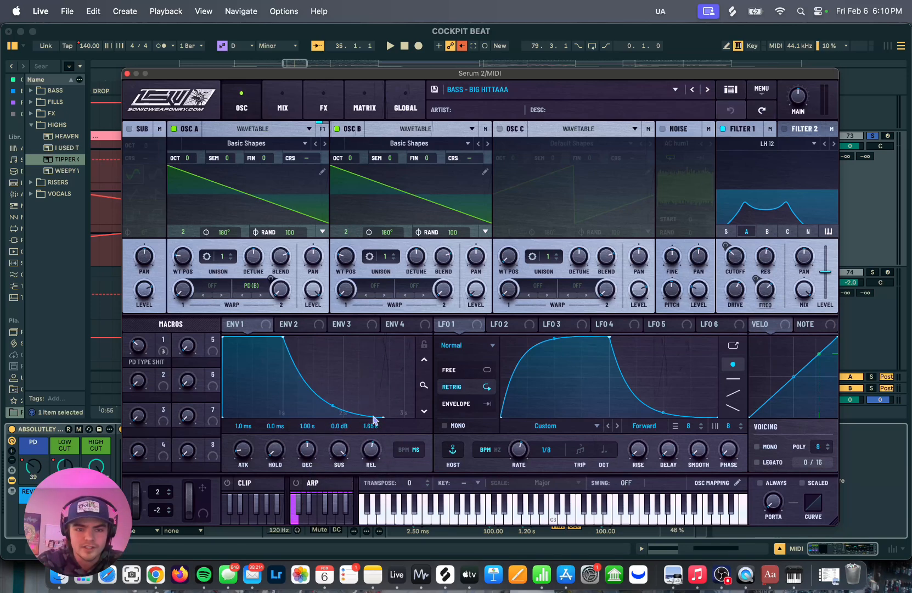
pyautogui.press('space')
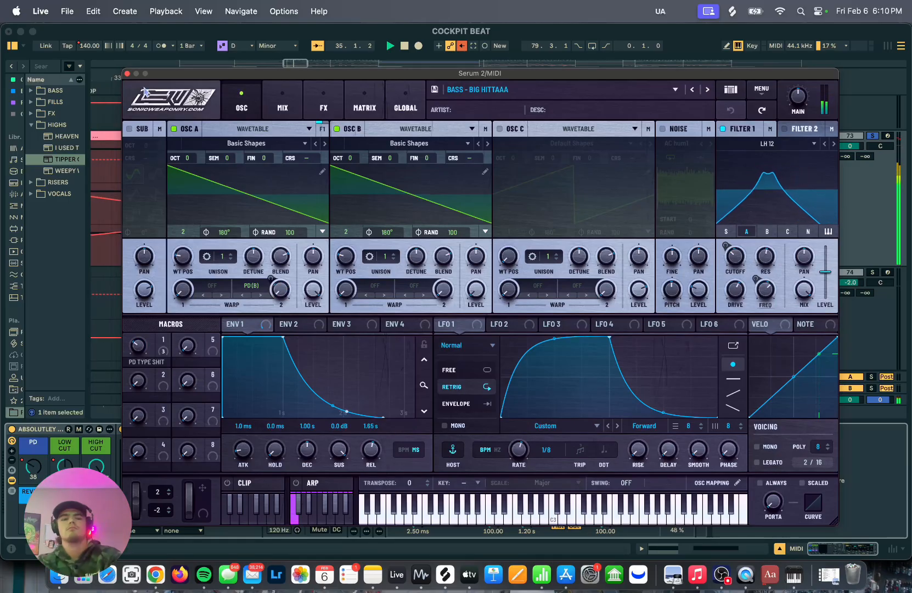
# Close the MIDI track's Serum 2 window and review the modulation matrix and FX chain of the DISGUSTING track's WUB MASTER patch.
pyautogui.click(127, 73)
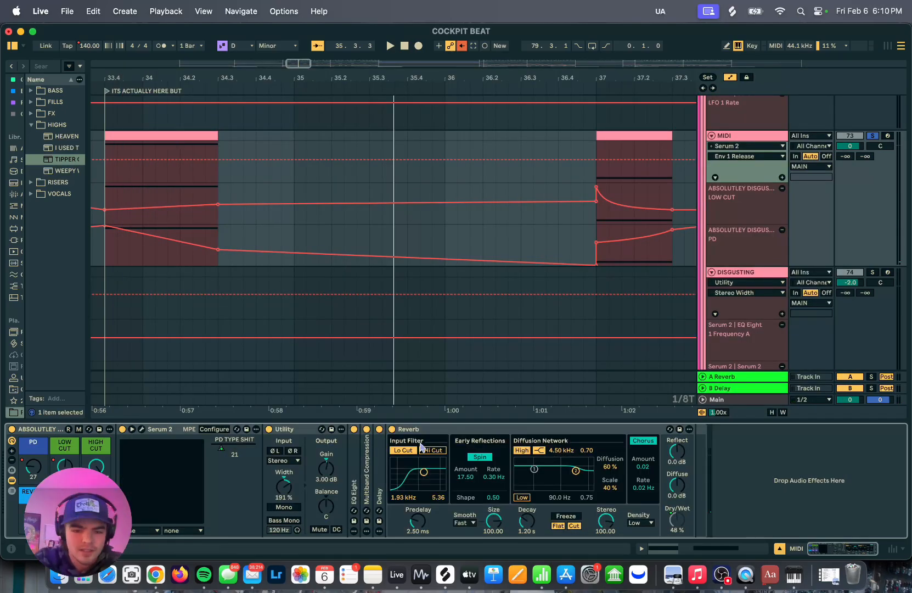
pyautogui.moveTo(440, 422); pyautogui.dragTo(440, 535)
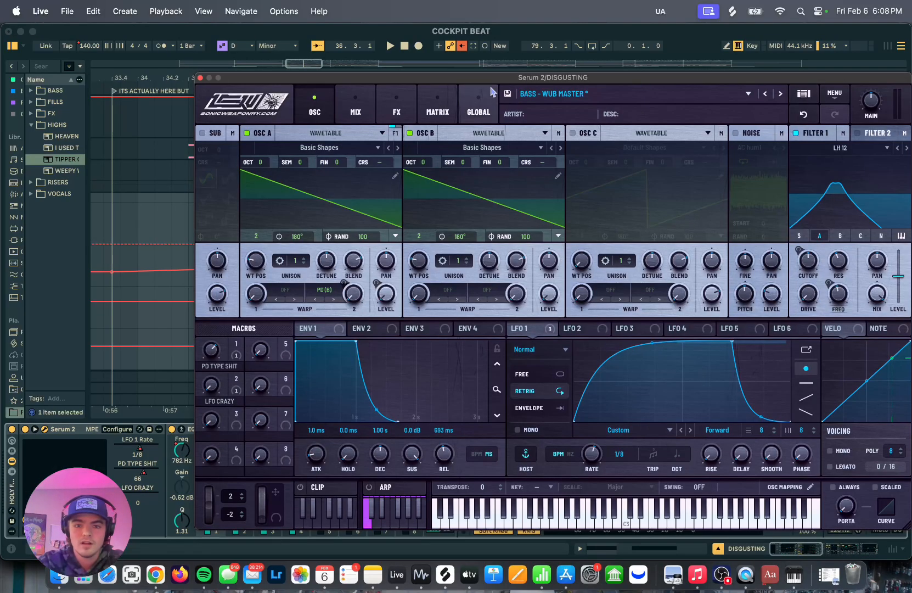
pyautogui.click(437, 113)
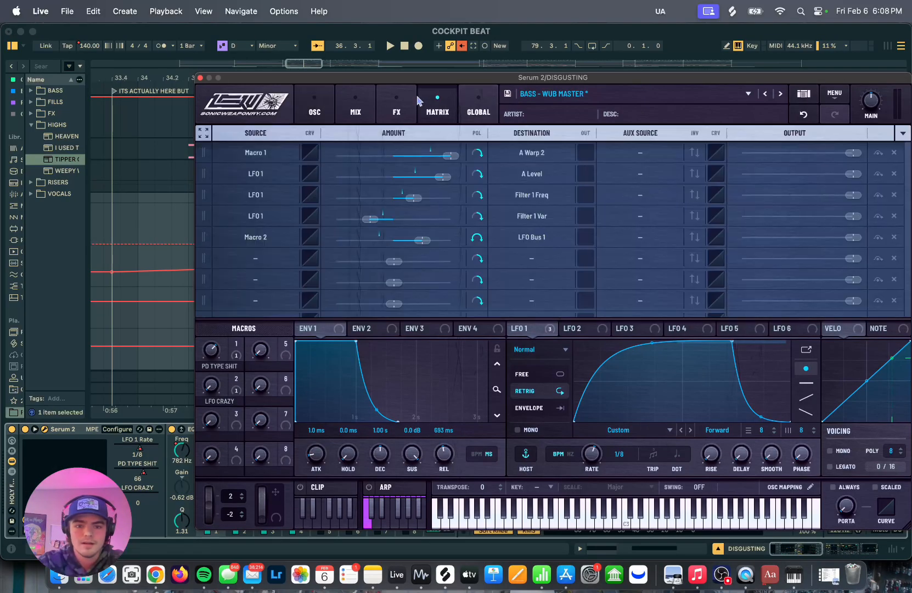
pyautogui.click(409, 116)
pyautogui.scroll(-2, 376, 227)
pyautogui.scroll(2, 376, 227)
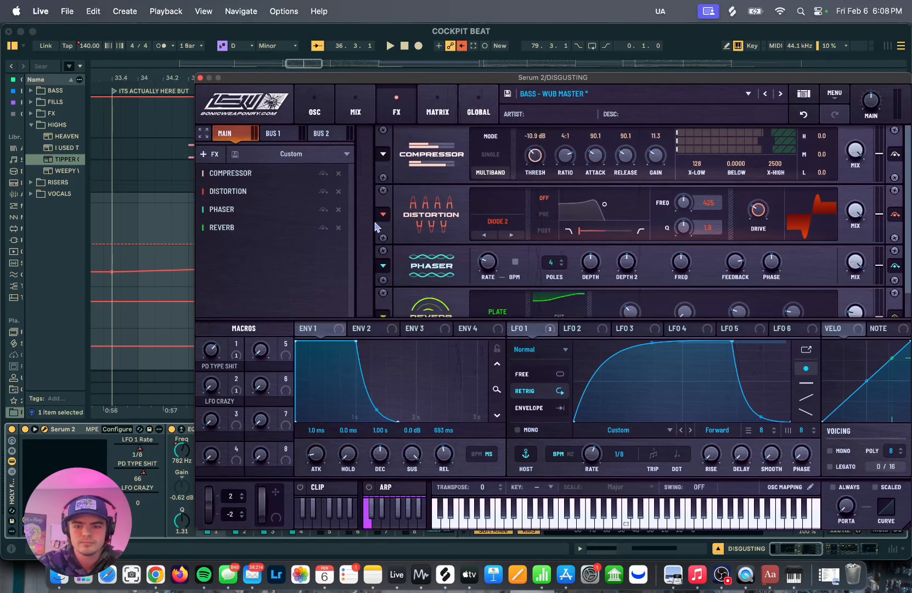
pyautogui.scroll(-2, 442, 164)
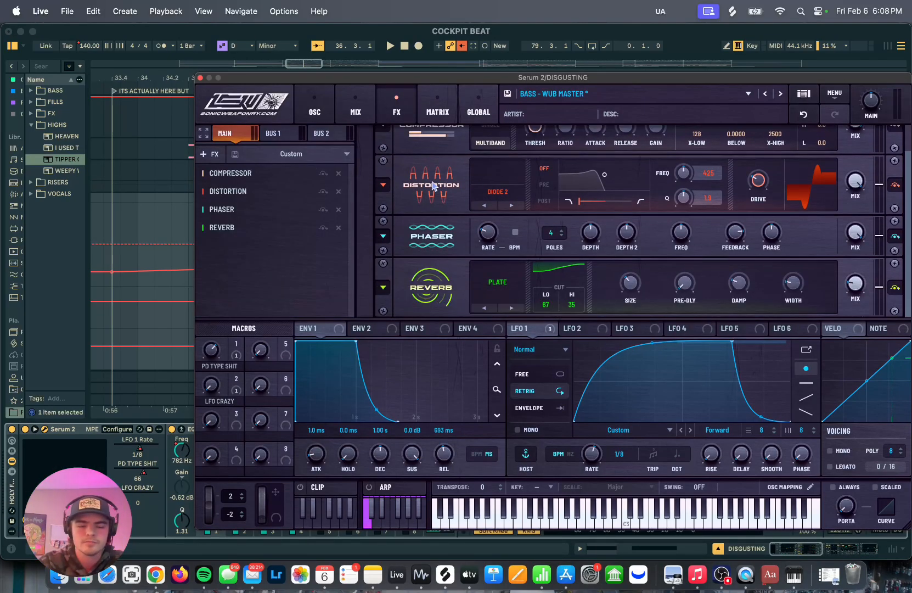
# Close the DISGUSTING track's Serum 2 window and hide both the device view and the automation lanes.
pyautogui.click(200, 78)
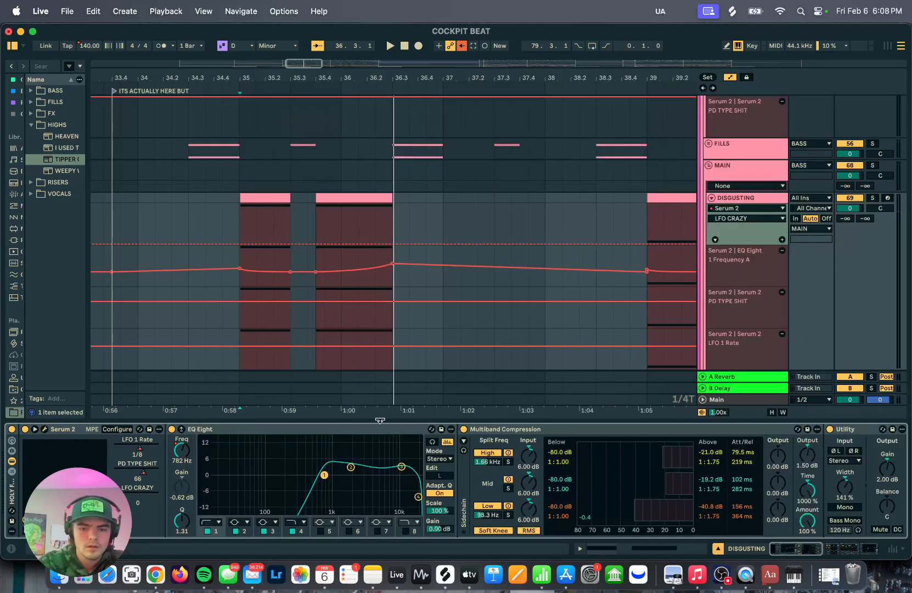
pyautogui.moveTo(380, 421); pyautogui.dragTo(398, 485)
pyautogui.hscroll(-5, 407, 366)
pyautogui.click(731, 77)
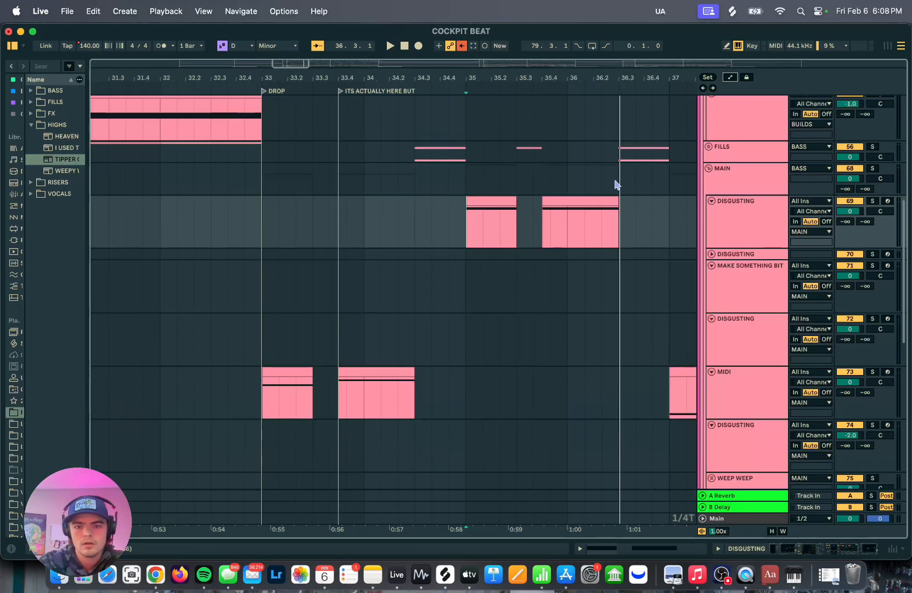
# Open the FILLS group, folding its CRAZY NASTY SHIT track and unfolding track 67, MAKE SOMETHING BITCH.
pyautogui.click(709, 147)
pyautogui.scroll(-2, 643, 240)
pyautogui.hscroll(-2, 643, 240)
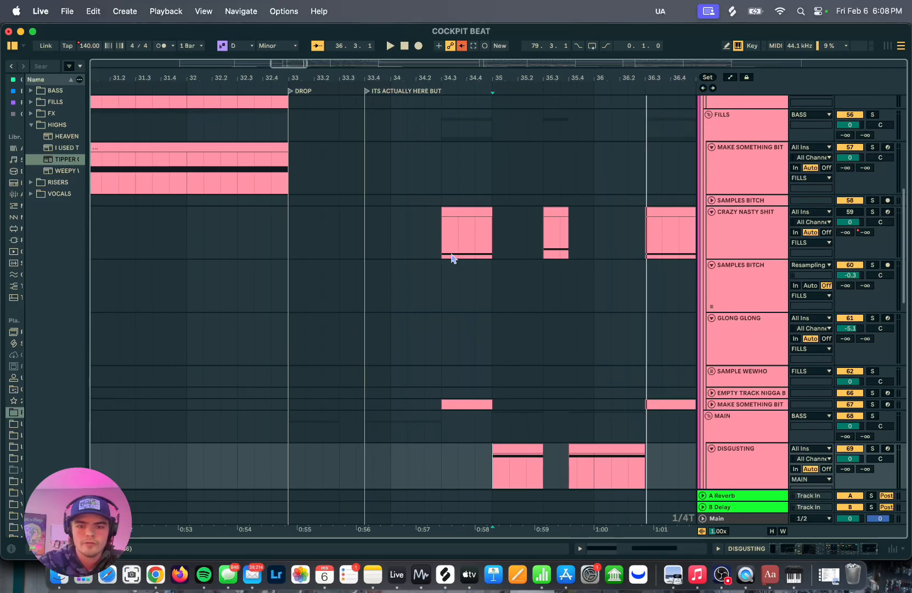
pyautogui.hscroll(2, 605, 359)
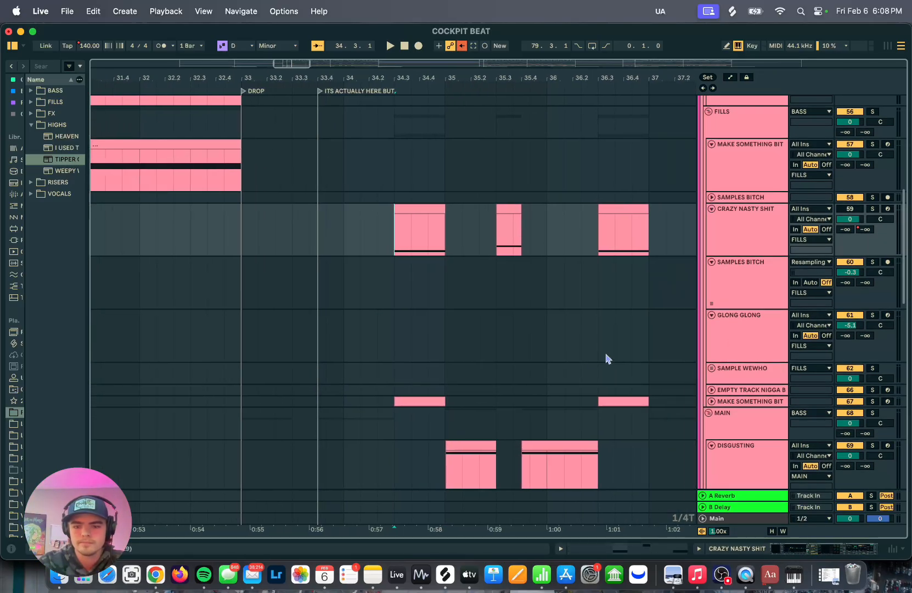
pyautogui.scroll(-3, 605, 359)
pyautogui.click(711, 139)
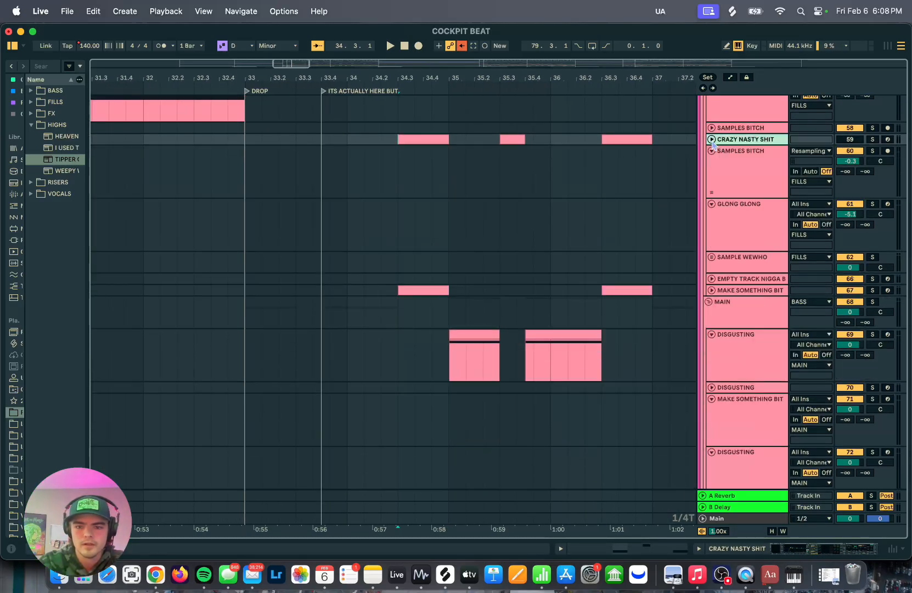
pyautogui.click(712, 290)
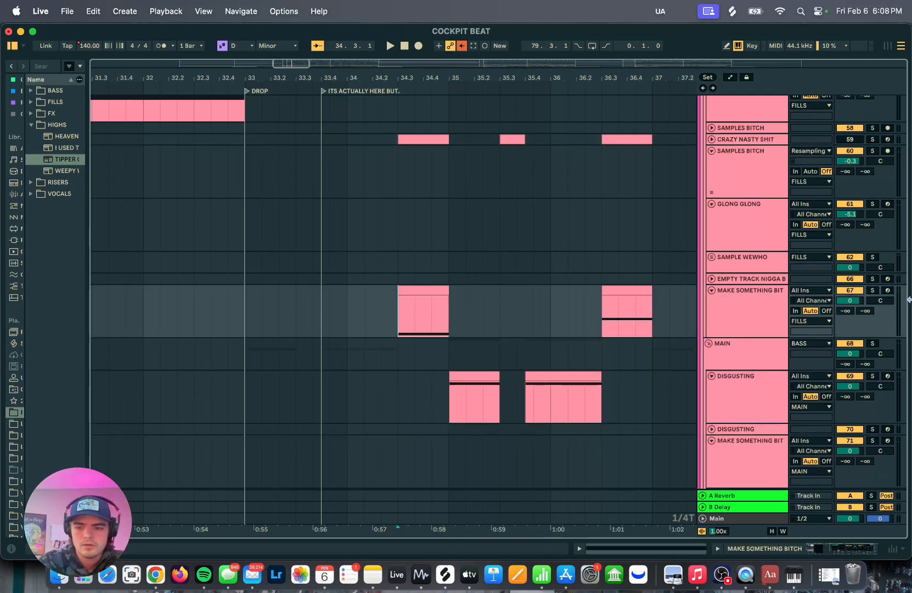
# Solo the MAKE SOMETHING BITCH fill on track 67 and play its first clip from bar 34.3.
pyautogui.click(872, 291)
pyautogui.press('space')
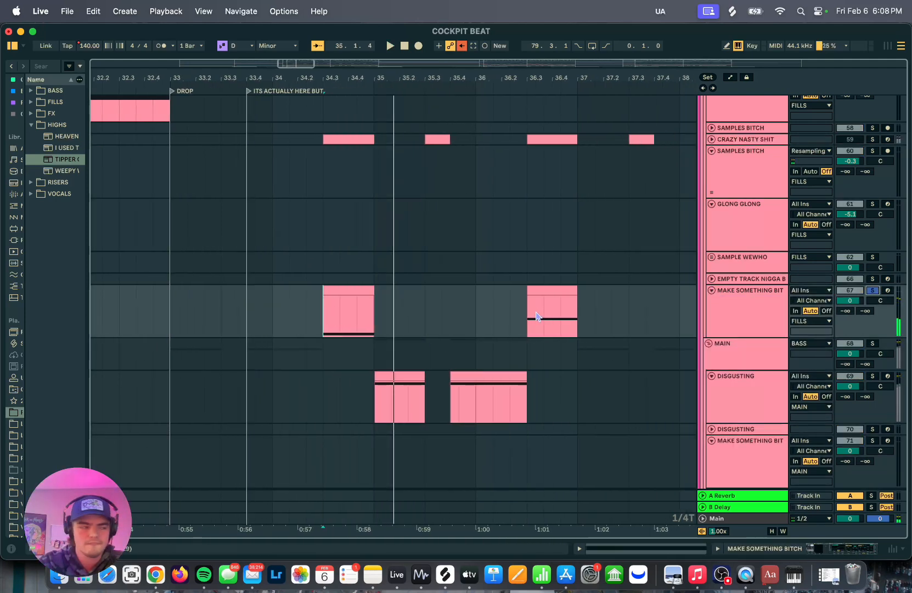
pyautogui.press('space')
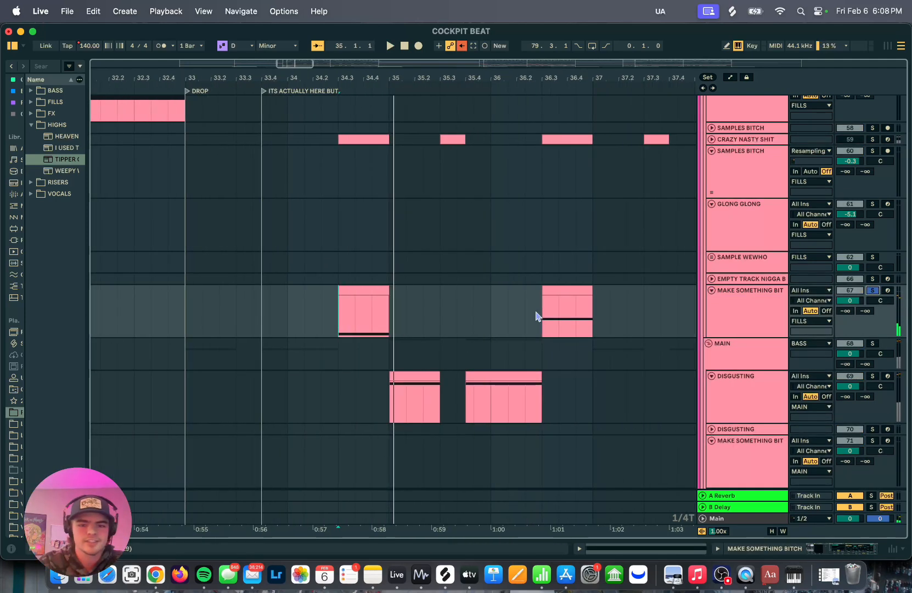
# Inspect Osc A's coarse pitch modulation in track 67's Serum 2 patch, then close the plug-in and hide the device view.
pyautogui.scroll(-5, 388, 352)
pyautogui.scroll(3, 388, 353)
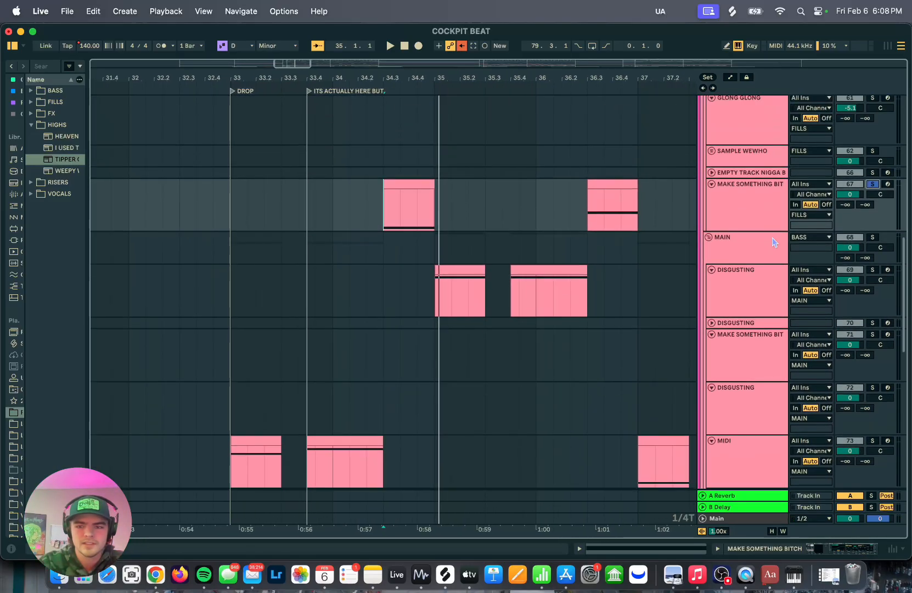
pyautogui.doubleClick(772, 225)
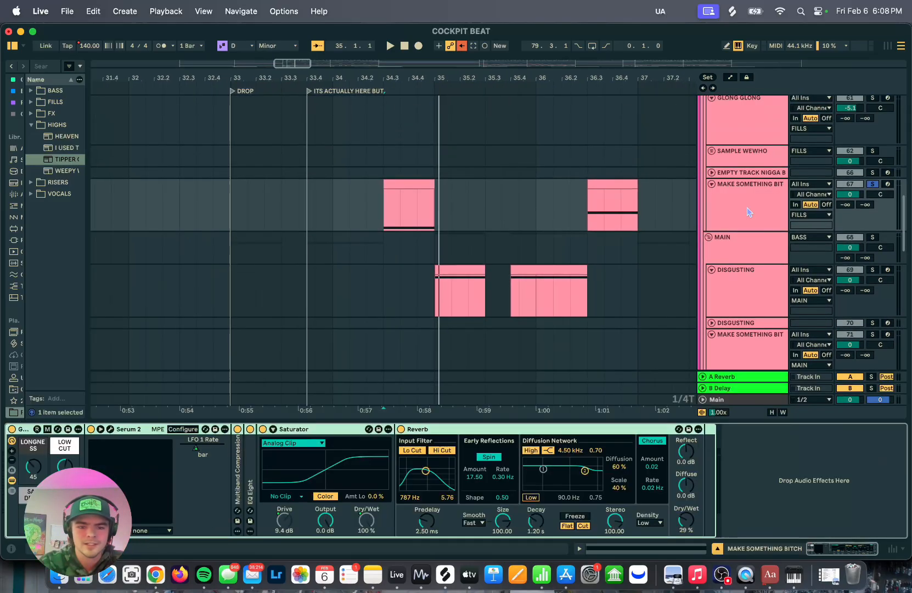
pyautogui.click(111, 430)
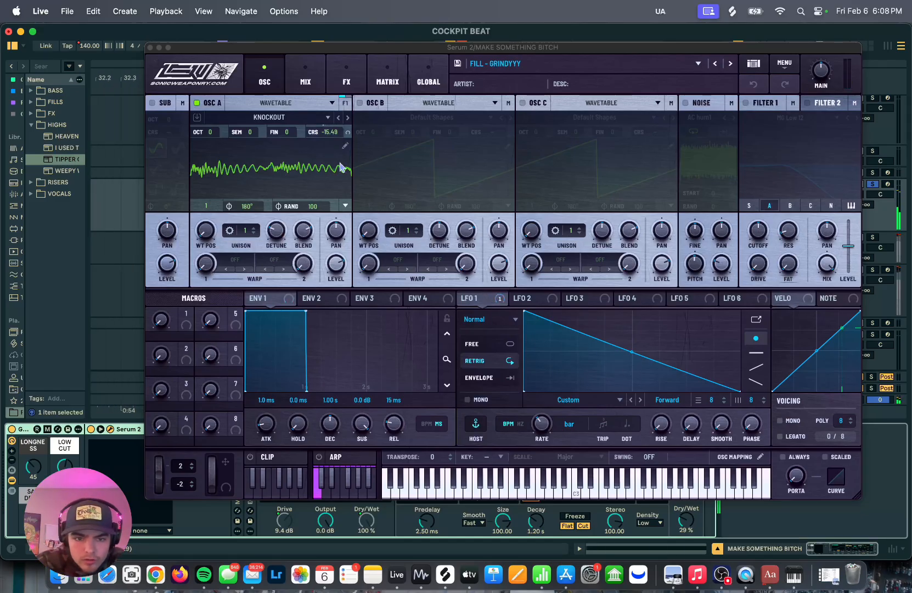
pyautogui.moveTo(322, 136)
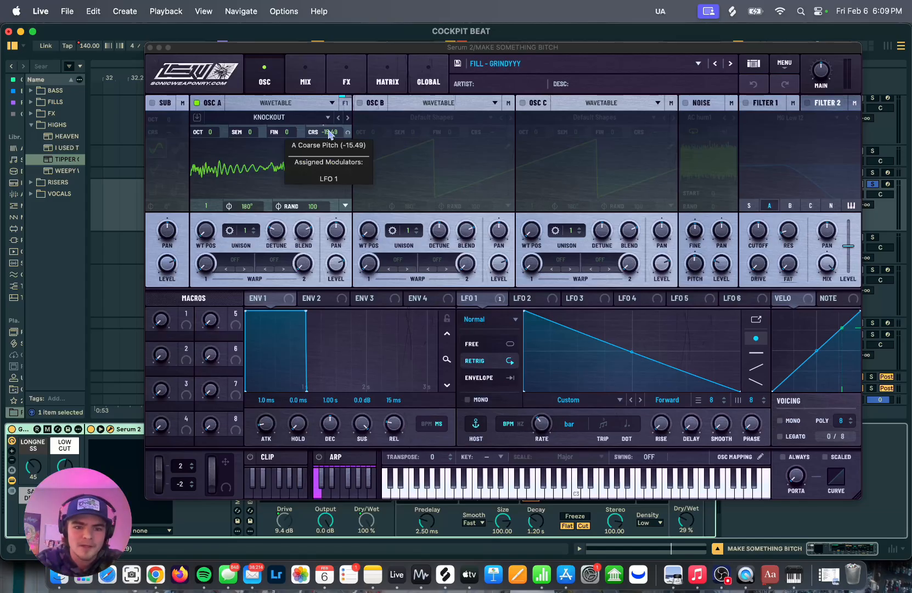
pyautogui.click(151, 48)
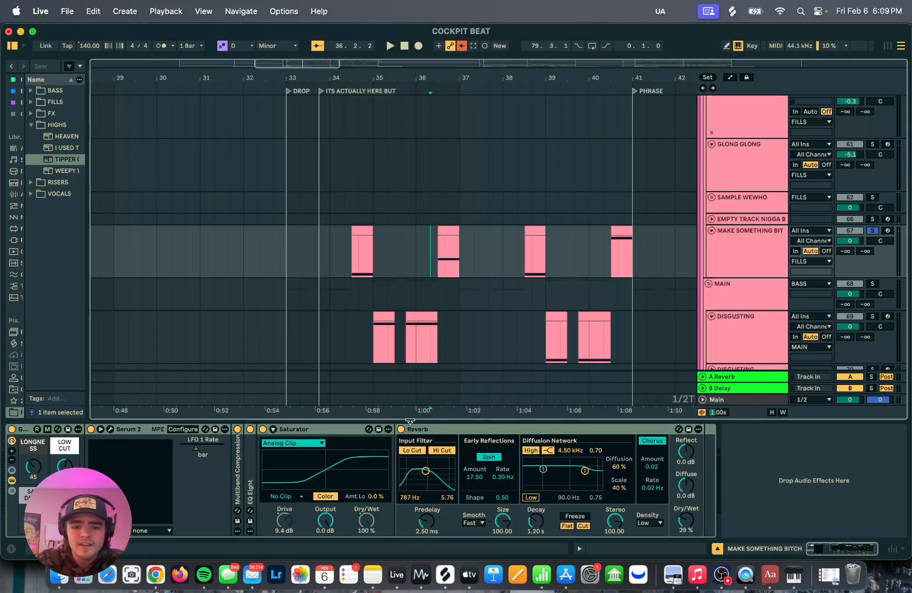
pyautogui.moveTo(410, 421); pyautogui.dragTo(410, 541)
# Solo the DRUMS group and play it from the drop at bar 33.
pyautogui.scroll(3, 377, 307)
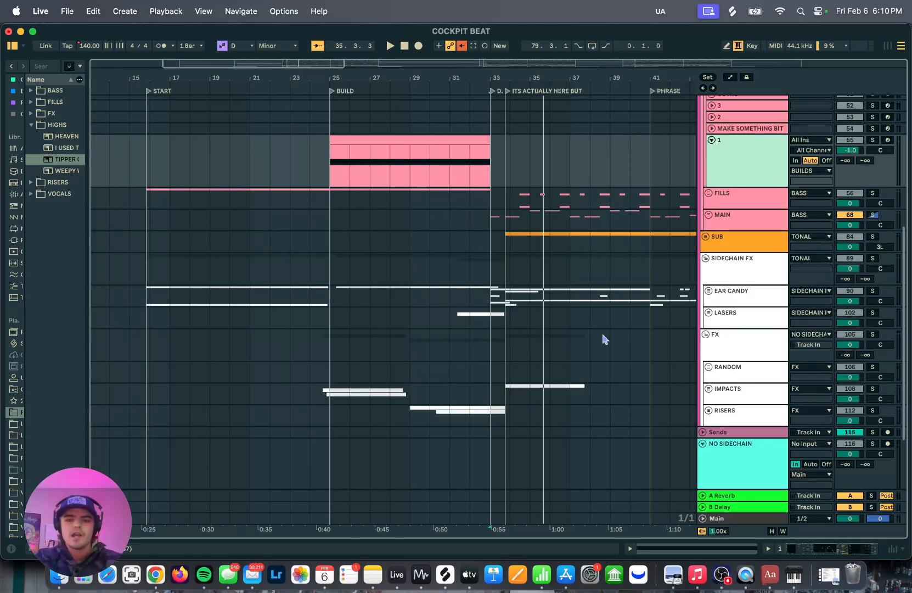
pyautogui.hscroll(2, 605, 338)
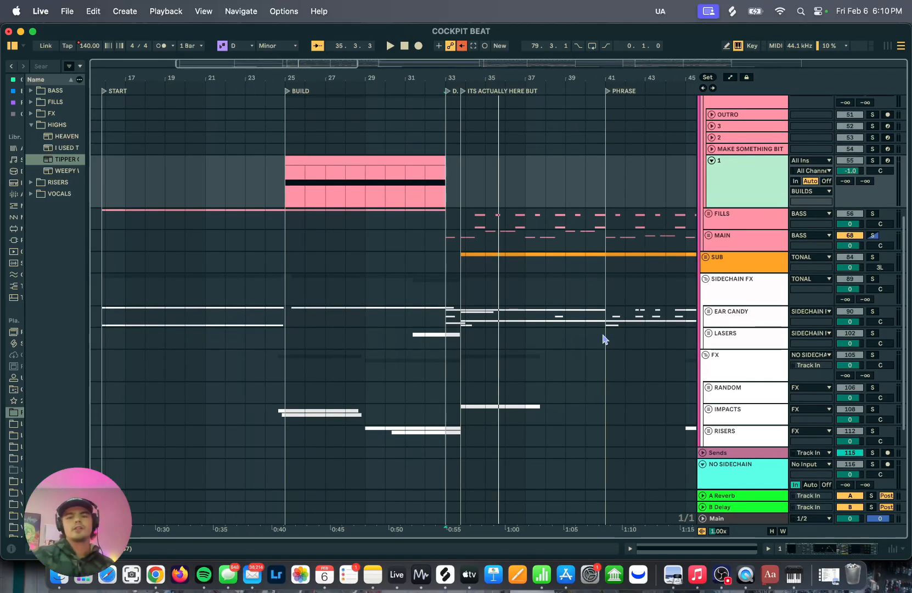
pyautogui.scroll(5, 508, 256)
pyautogui.hscroll(2, 508, 256)
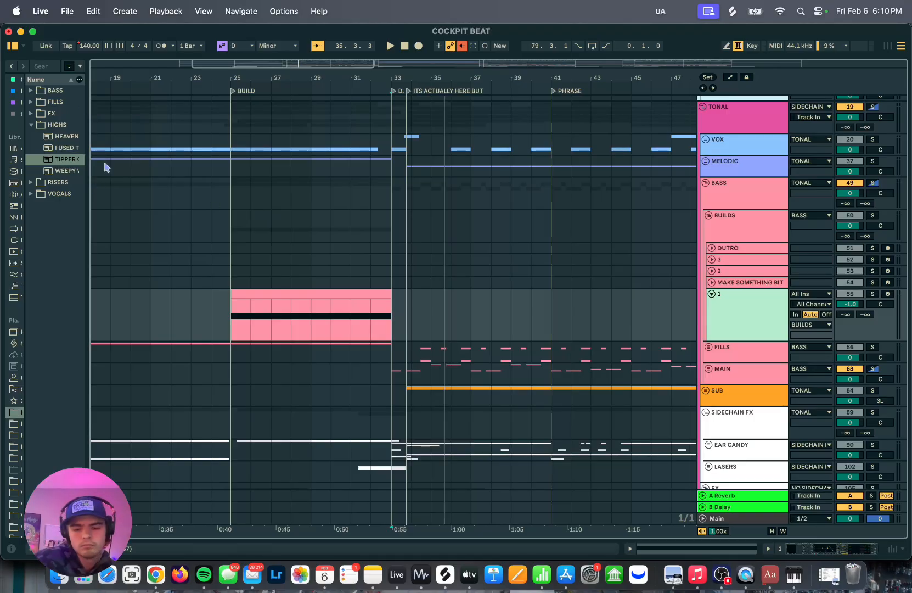
pyautogui.scroll(5, 365, 236)
pyautogui.hscroll(2, 365, 236)
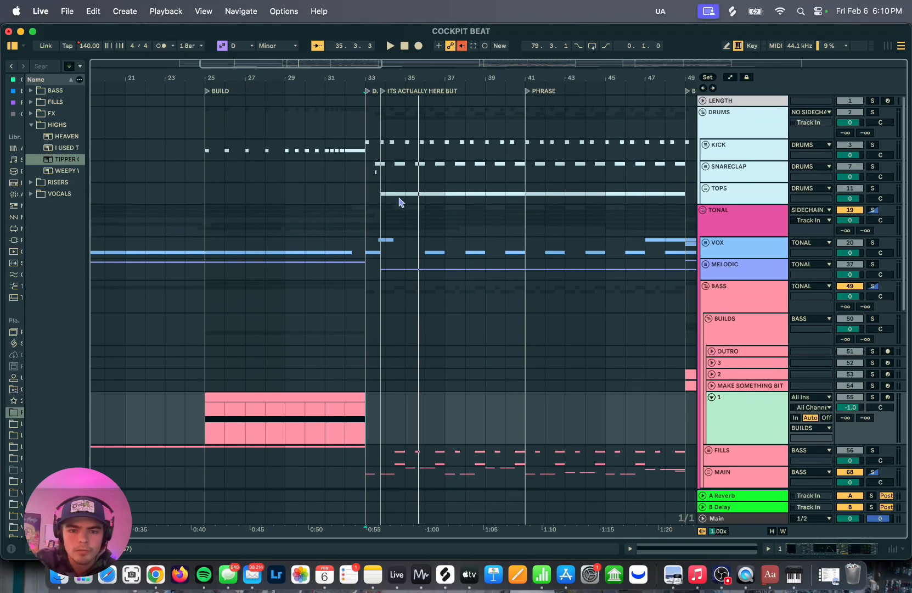
pyautogui.click(366, 172)
pyautogui.scroll(3, 424, 177)
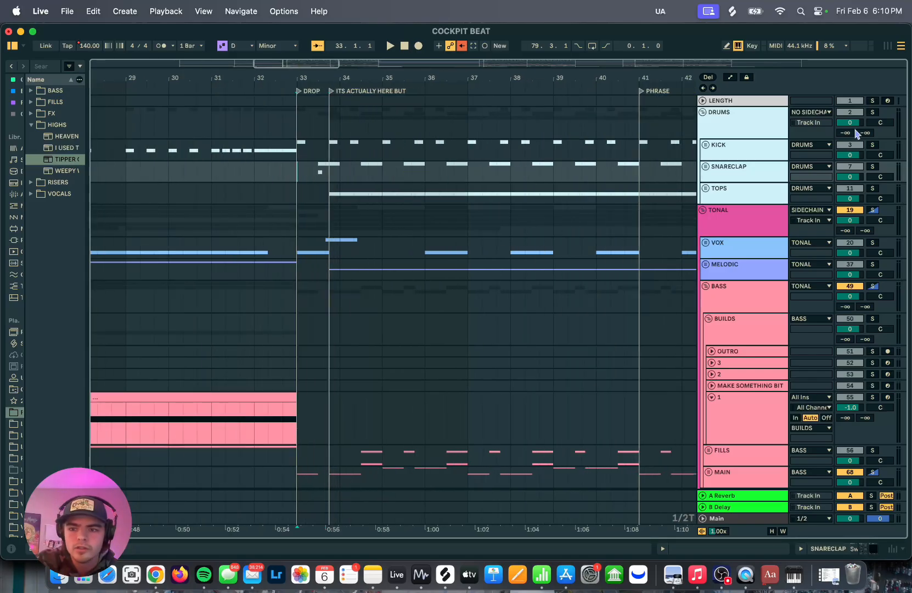
pyautogui.click(873, 113)
pyautogui.press('space')
pyautogui.scroll(3, 583, 195)
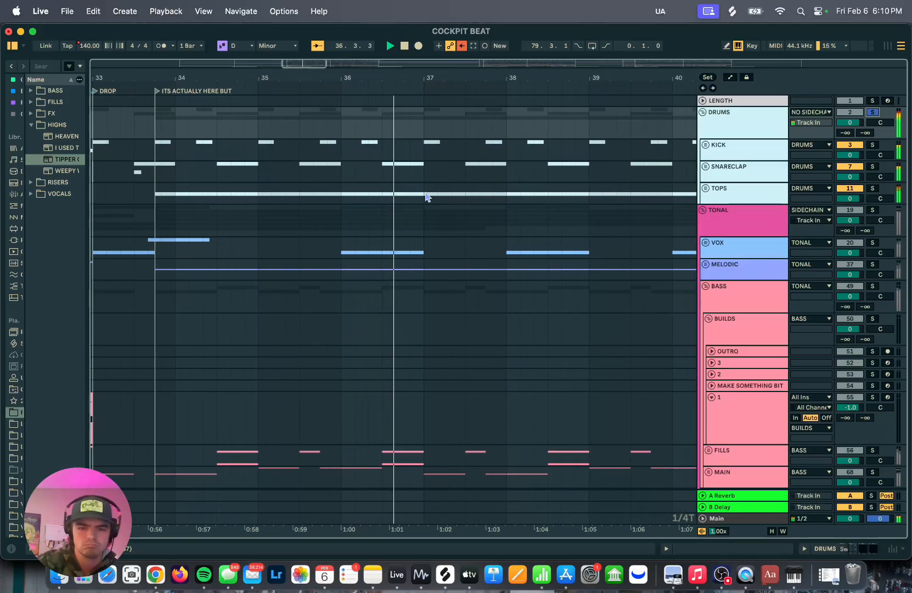
pyautogui.hscroll(-5, 533, 189)
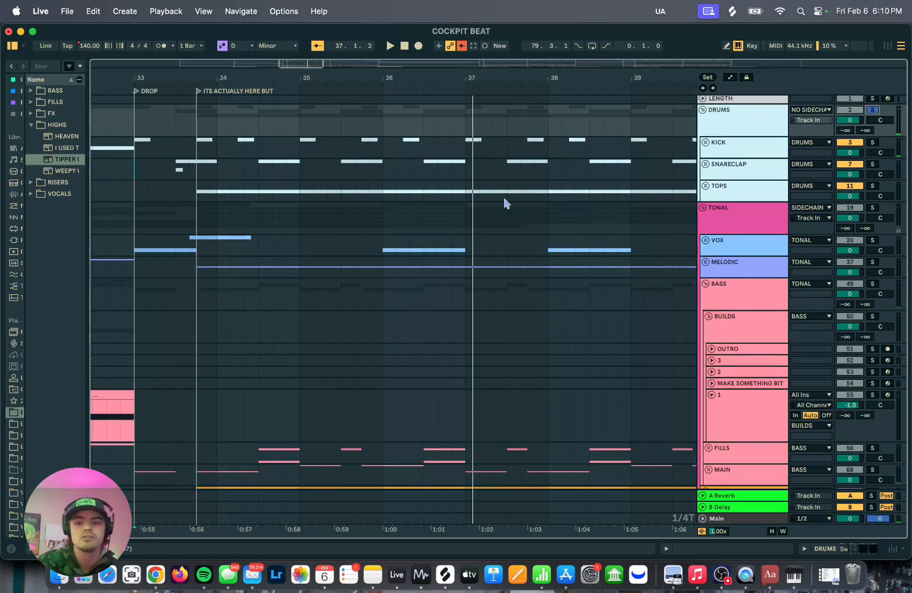
# Unfold the TOPS group, then solo its Hats group and play it from bar 33.4.
pyautogui.click(705, 186)
pyautogui.scroll(-5, 431, 272)
pyautogui.hscroll(-3, 432, 273)
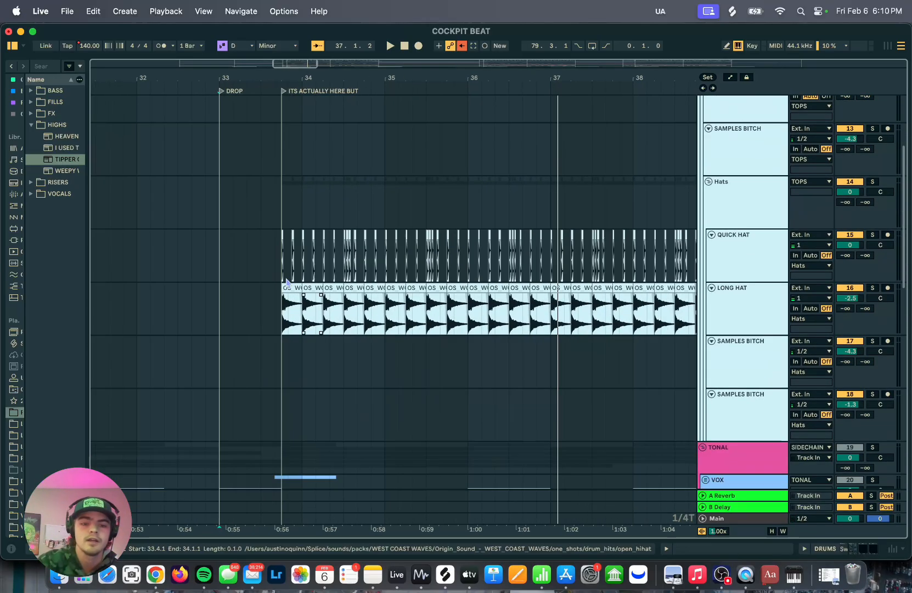
pyautogui.click(280, 257)
pyautogui.click(872, 184)
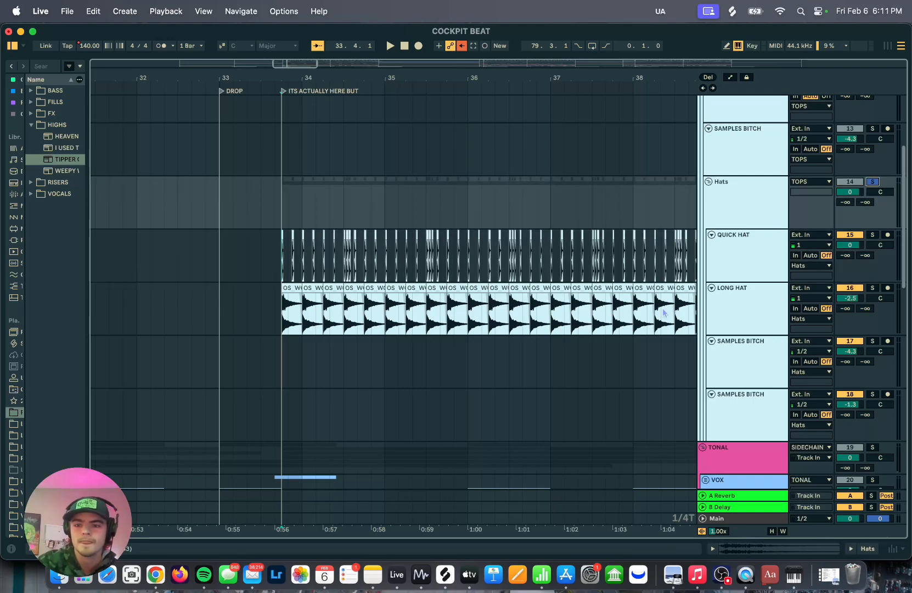
pyautogui.press('space')
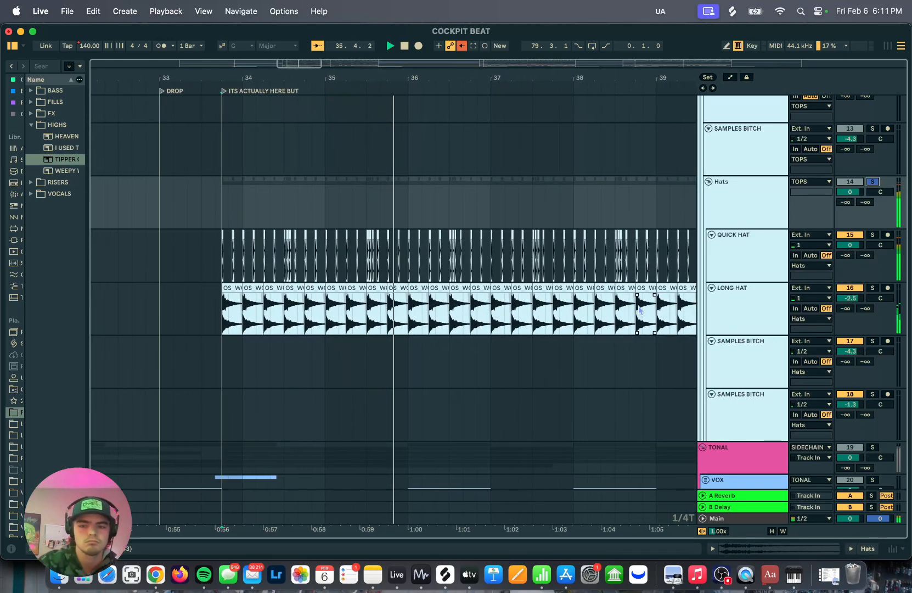
# Audition the QUICK HAT and LONG HAT tracks separately in solo, then turn the solo off.
pyautogui.click(872, 235)
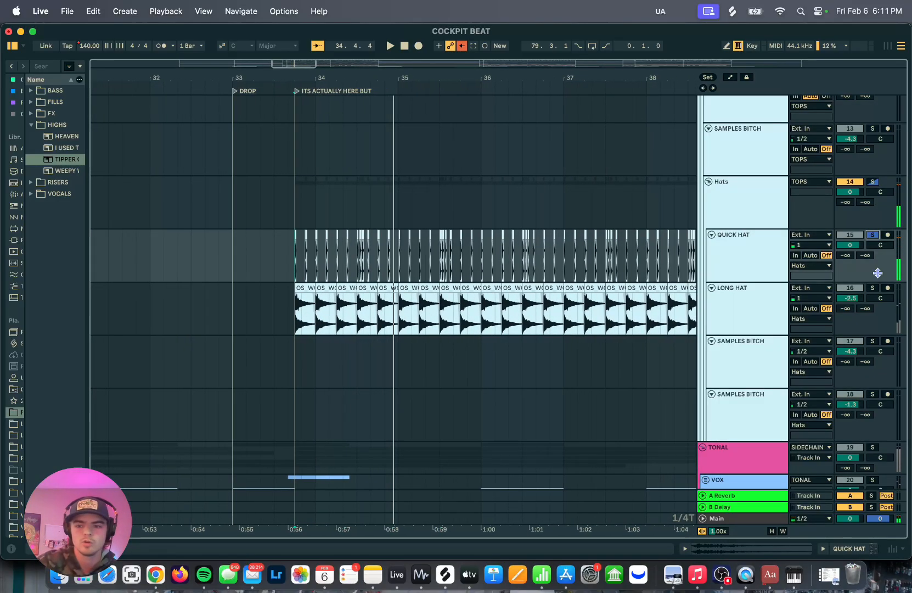
pyautogui.click(873, 288)
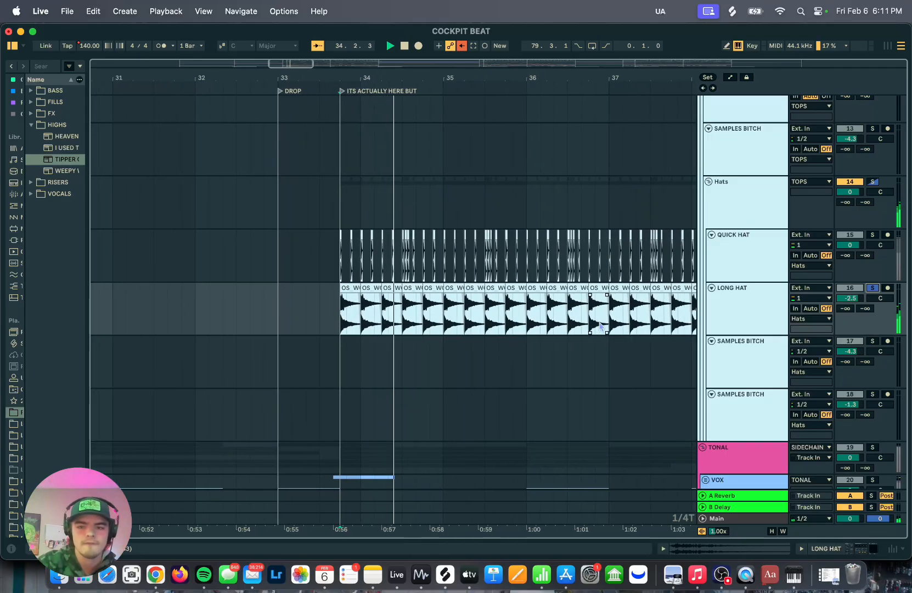
pyautogui.click(874, 288)
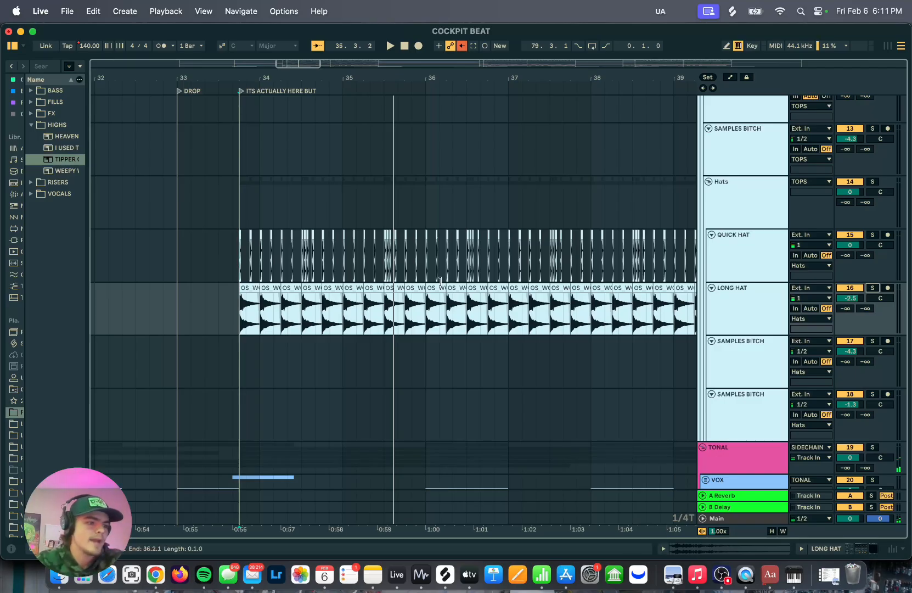
# Fold the TOPS group and unfold the MELODIC group.
pyautogui.scroll(-10, 461, 259)
pyautogui.scroll(5, 462, 259)
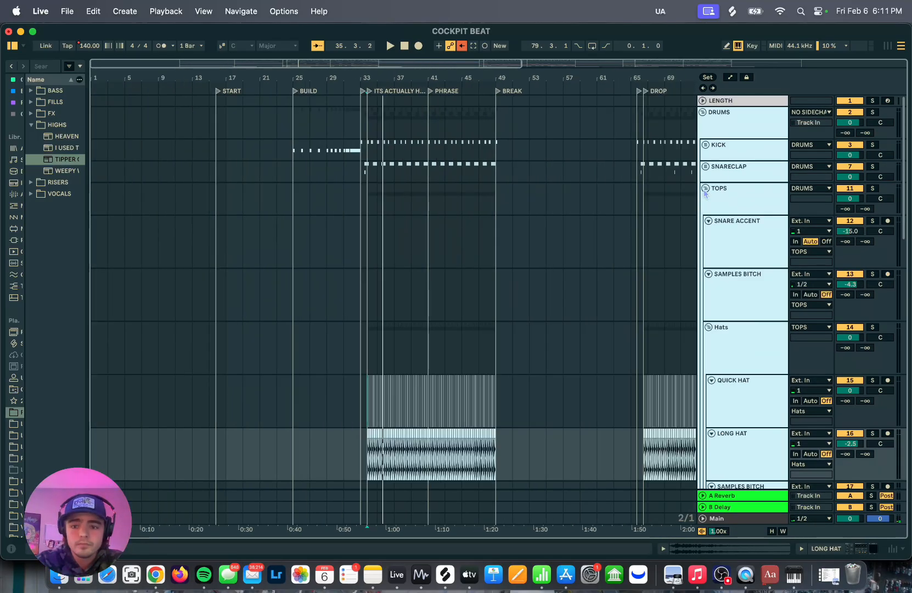
pyautogui.click(705, 189)
pyautogui.scroll(-2, 565, 258)
pyautogui.click(705, 226)
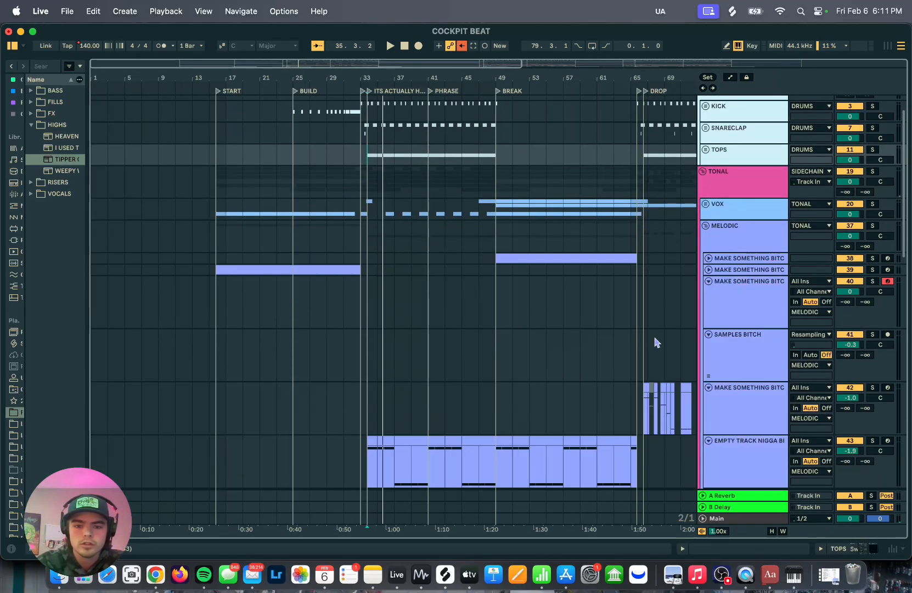
# Solo track 43 in the MELODIC group and play its MIDI clip from the clip's start at bar 33.4.
pyautogui.scroll(-4, 656, 340)
pyautogui.scroll(5, 444, 363)
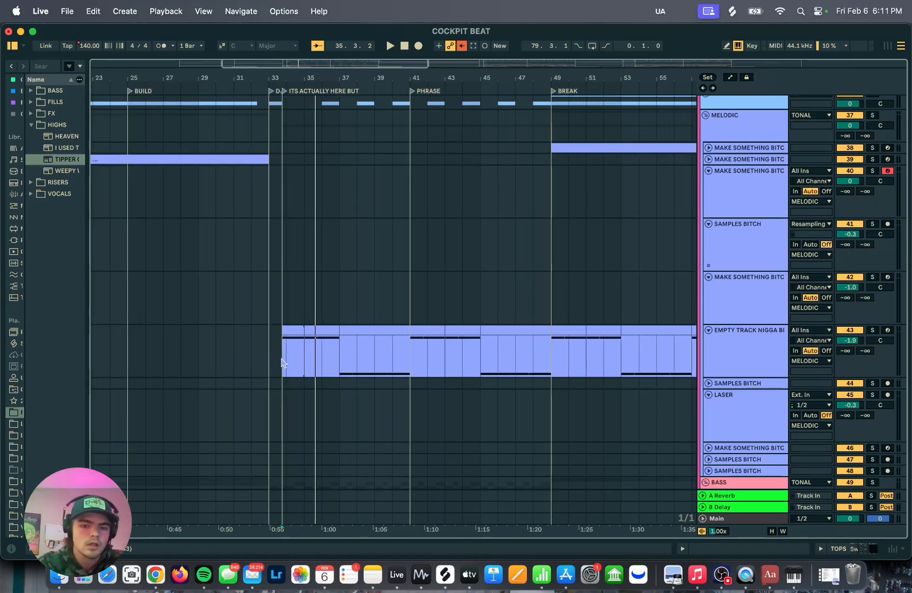
pyautogui.scroll(-3, 281, 362)
pyautogui.scroll(-2, 315, 330)
pyautogui.scroll(4, 316, 325)
pyautogui.click(314, 325)
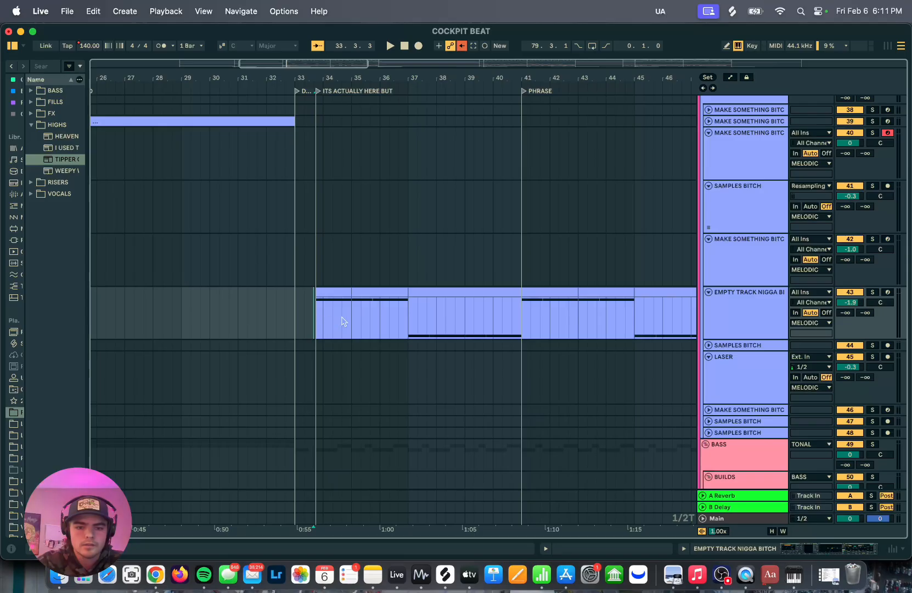
pyautogui.scroll(3, 329, 324)
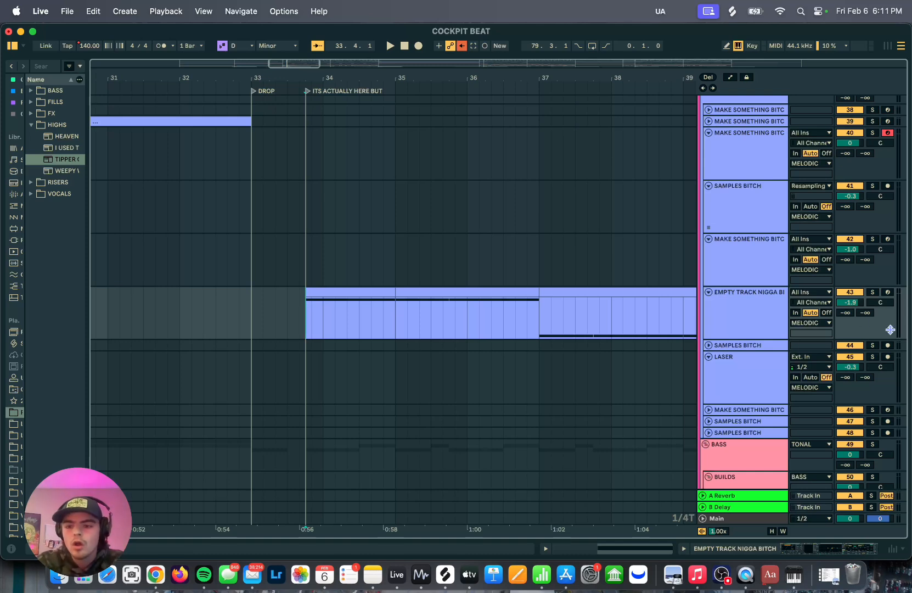
pyautogui.click(872, 293)
pyautogui.press('space')
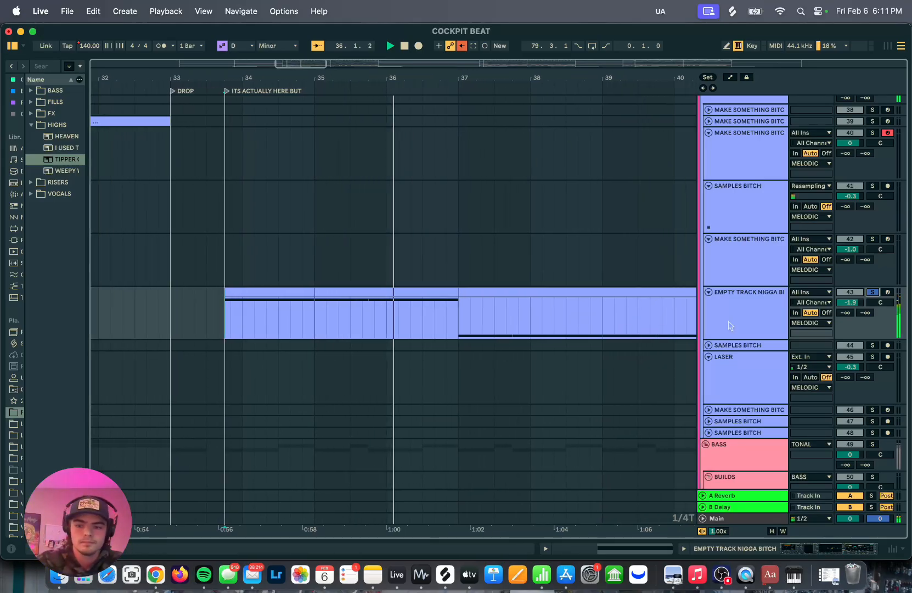
pyautogui.press('space')
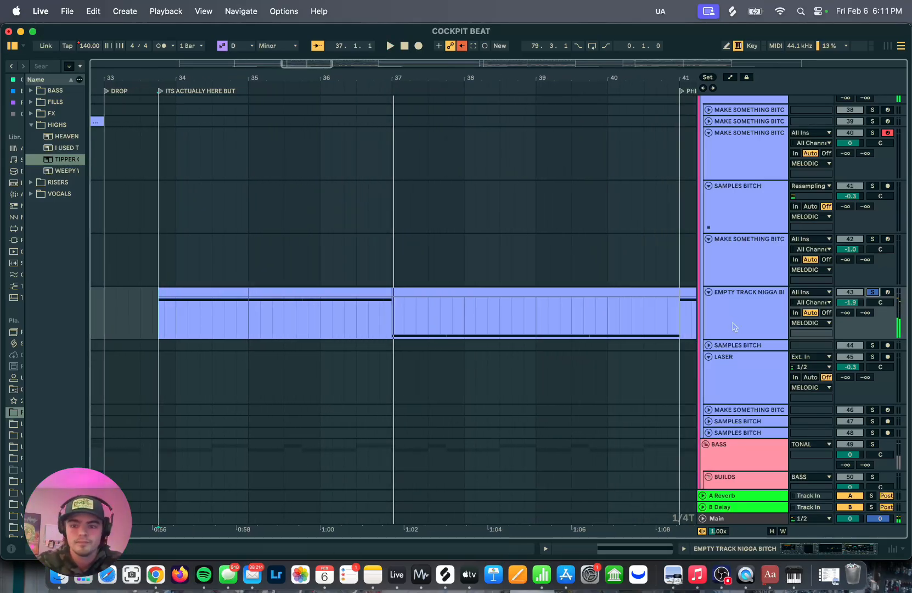
# Open track 43's Serum 2 patch RANDOM - I ARPPED THIS, show its oscillators, play it and check what modulates oscillator A's wavetable position.
pyautogui.doubleClick(734, 327)
pyautogui.hscroll(5, 484, 477)
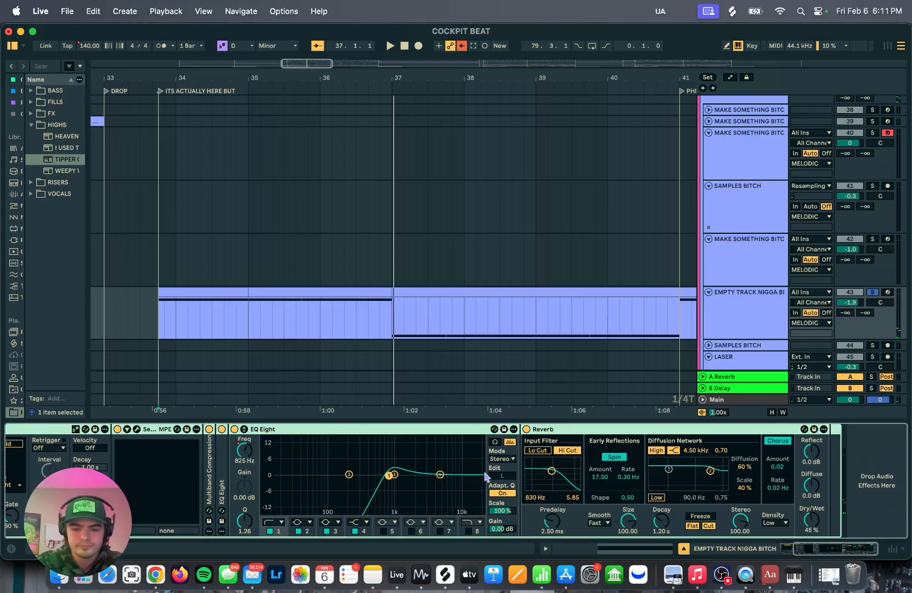
pyautogui.hscroll(-5, 484, 477)
pyautogui.click(266, 430)
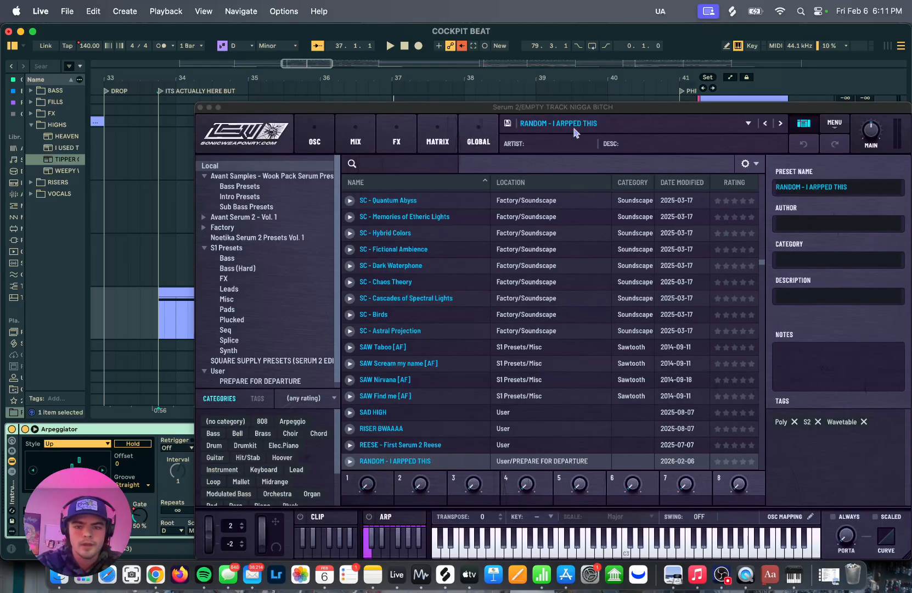
pyautogui.click(810, 126)
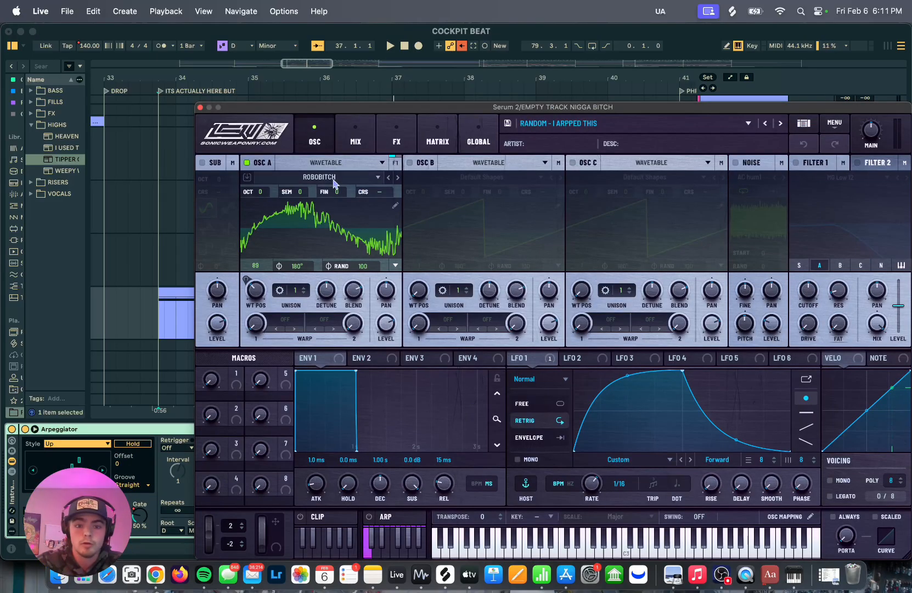
pyautogui.press('space')
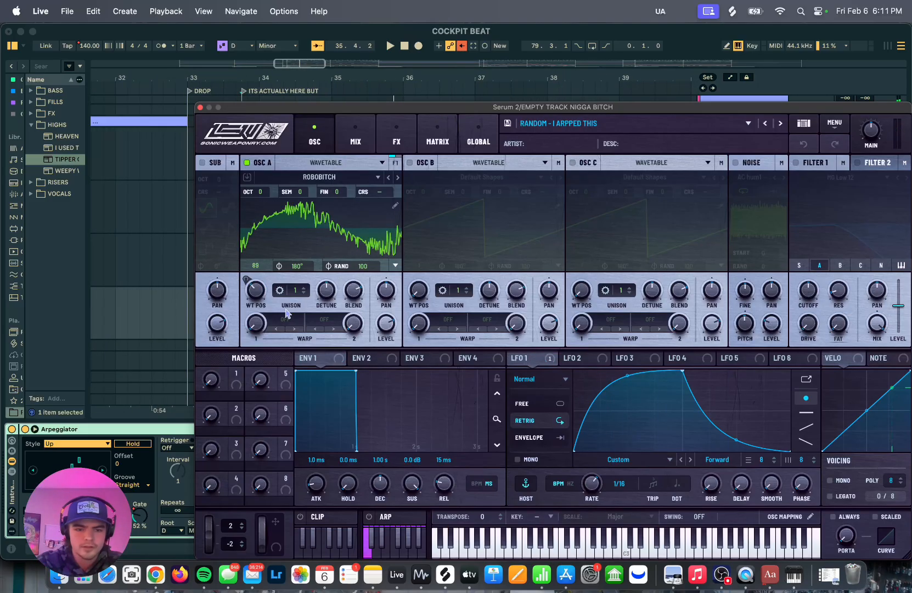
pyautogui.moveTo(249, 292)
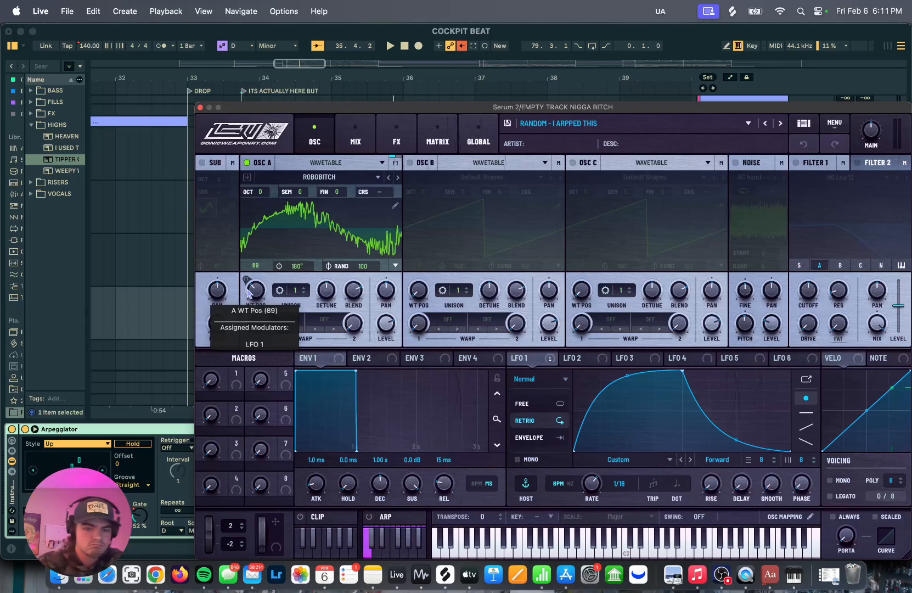
# Close the Serum 2 window and examine the effects in track 43's device chain.
pyautogui.click(201, 108)
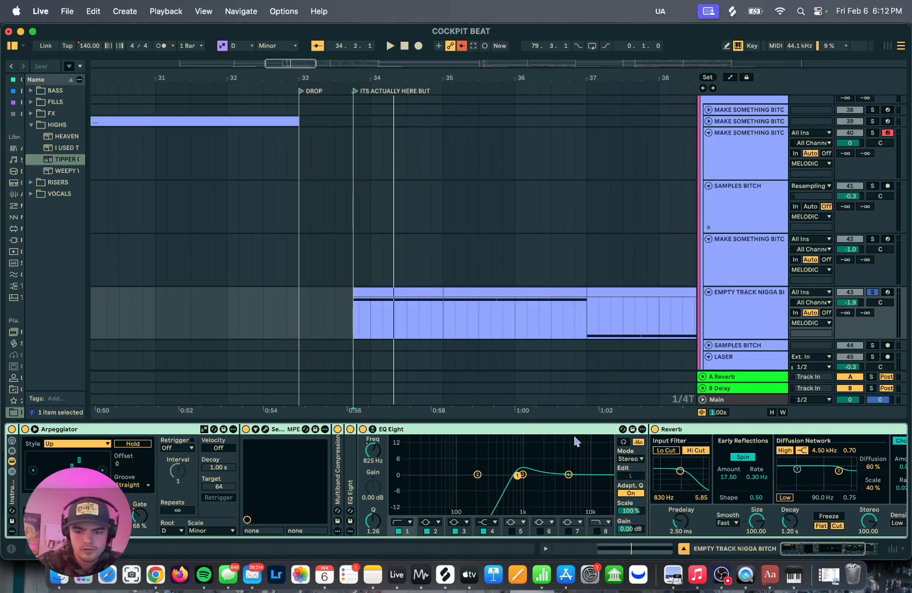
pyautogui.moveTo(344, 422); pyautogui.dragTo(344, 541)
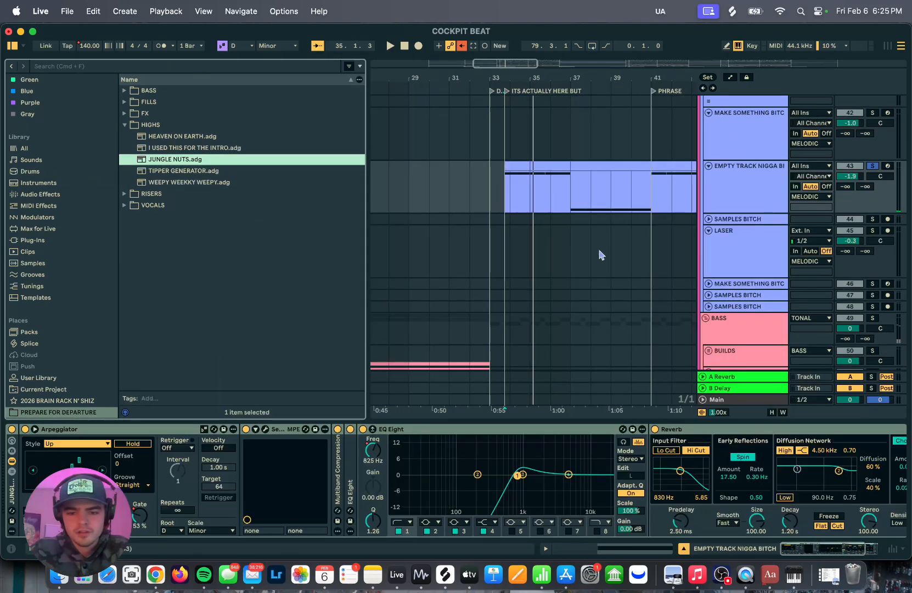
pyautogui.scroll(-3, 599, 254)
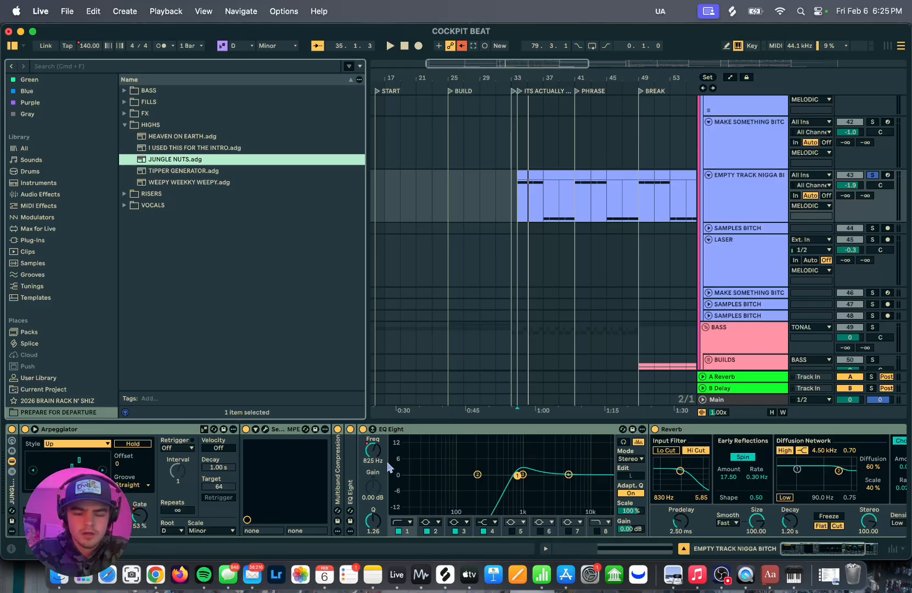
pyautogui.hscroll(5, 401, 472)
pyautogui.hscroll(-5, 416, 474)
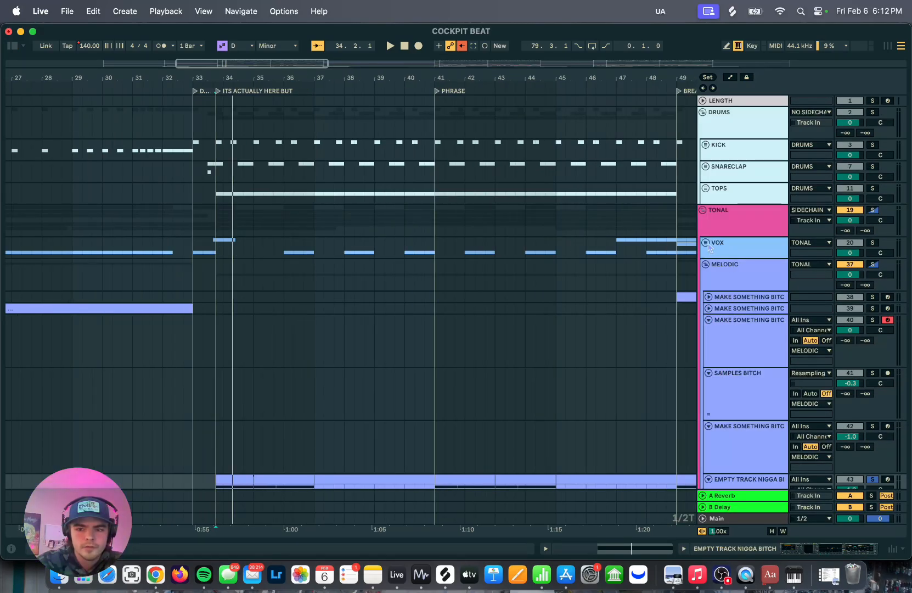
# Unfold the VOX group and look over the captain announcement clips in COCKPIT STUFF.
pyautogui.click(707, 244)
pyautogui.scroll(-5, 384, 307)
pyautogui.hscroll(-3, 384, 308)
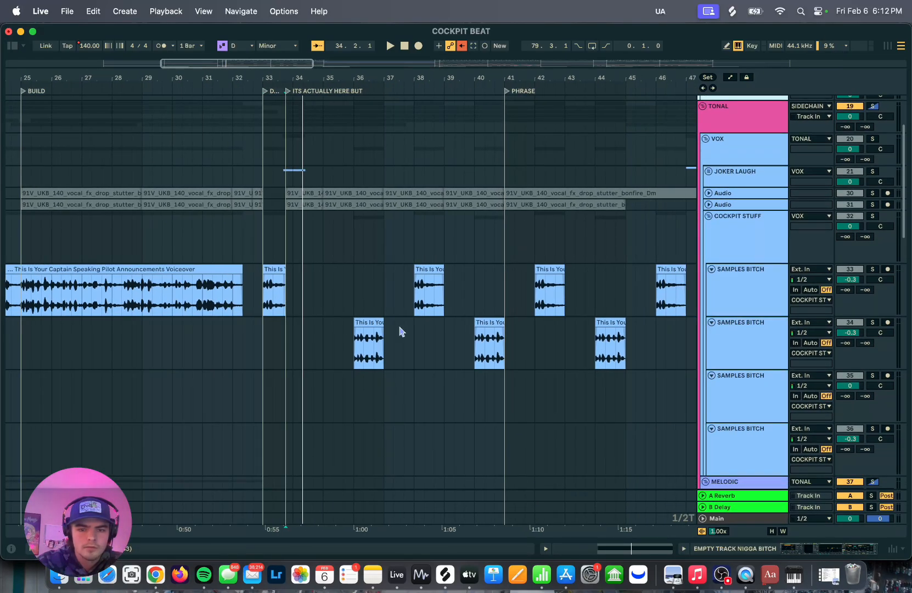
pyautogui.scroll(-3, 433, 291)
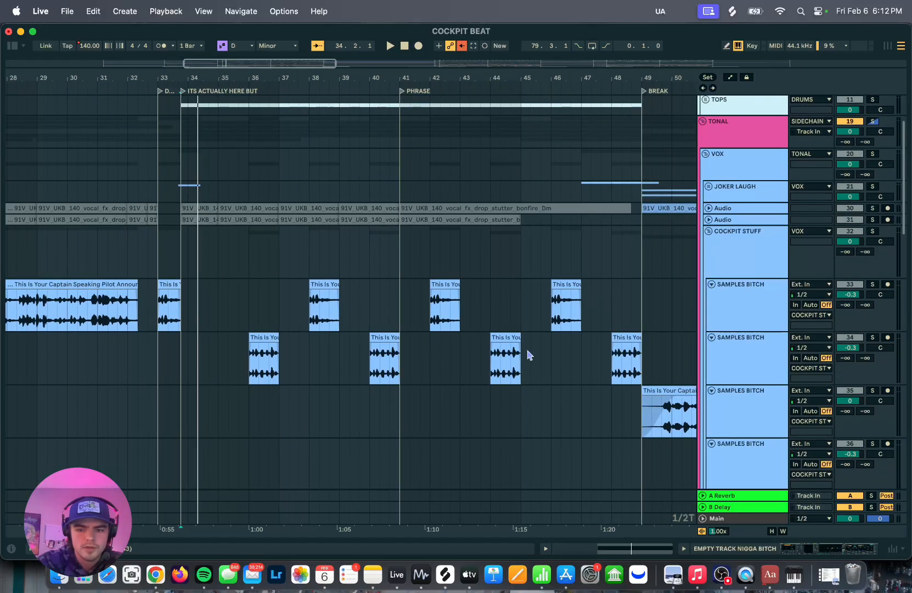
# Solo the SIDECHAIN FX group, play it from the drop at bar 33, and turn its solo off before stopping playback.
pyautogui.scroll(-5, 529, 349)
pyautogui.scroll(-5, 530, 346)
pyautogui.scroll(-5, 315, 320)
pyautogui.scroll(-1, 241, 305)
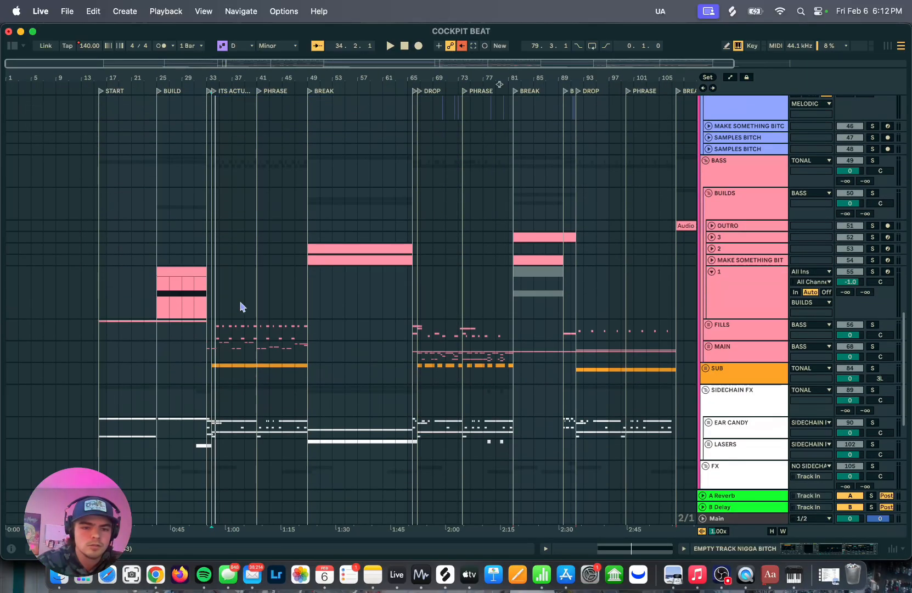
pyautogui.scroll(-5, 406, 211)
pyautogui.scroll(3, 406, 211)
pyautogui.scroll(2, 405, 212)
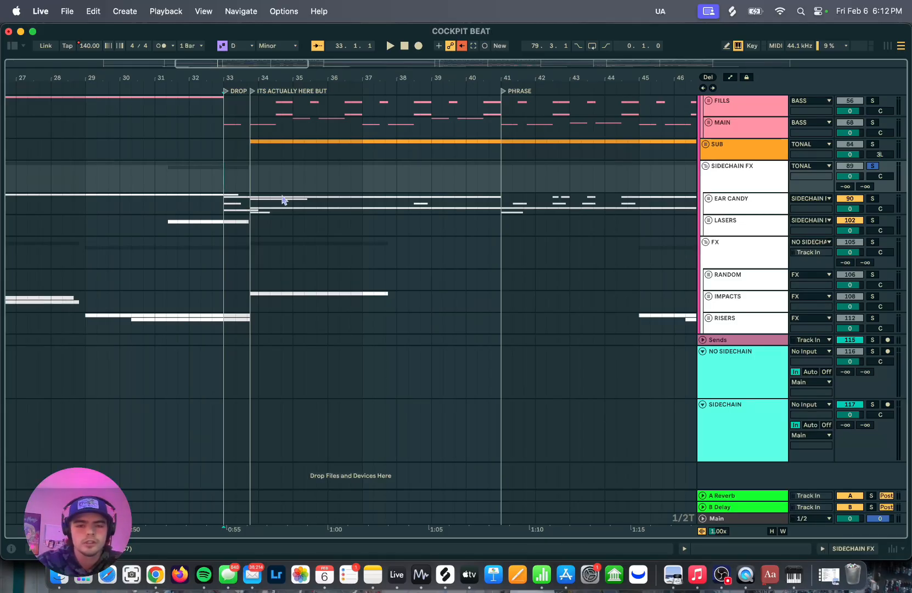
pyautogui.press('space')
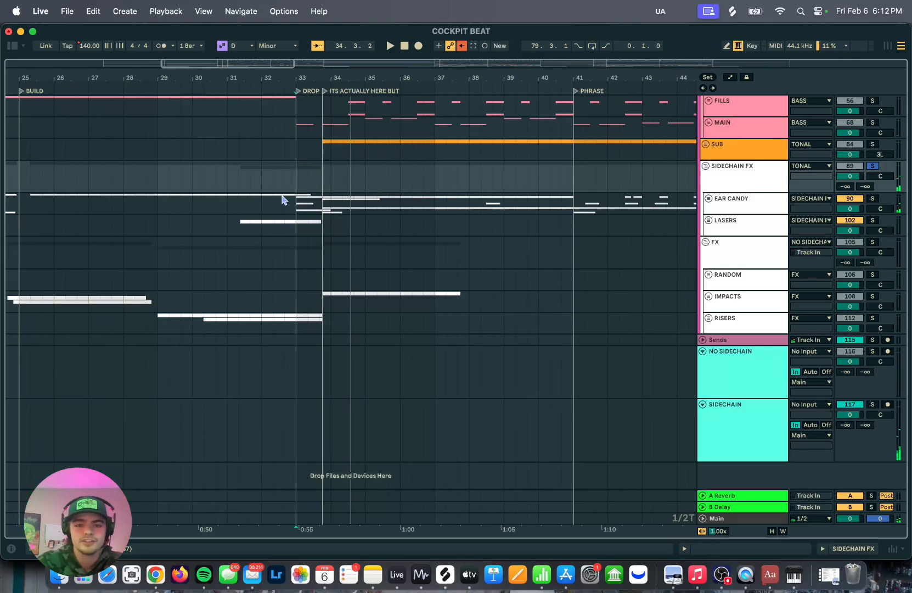
pyautogui.press('space')
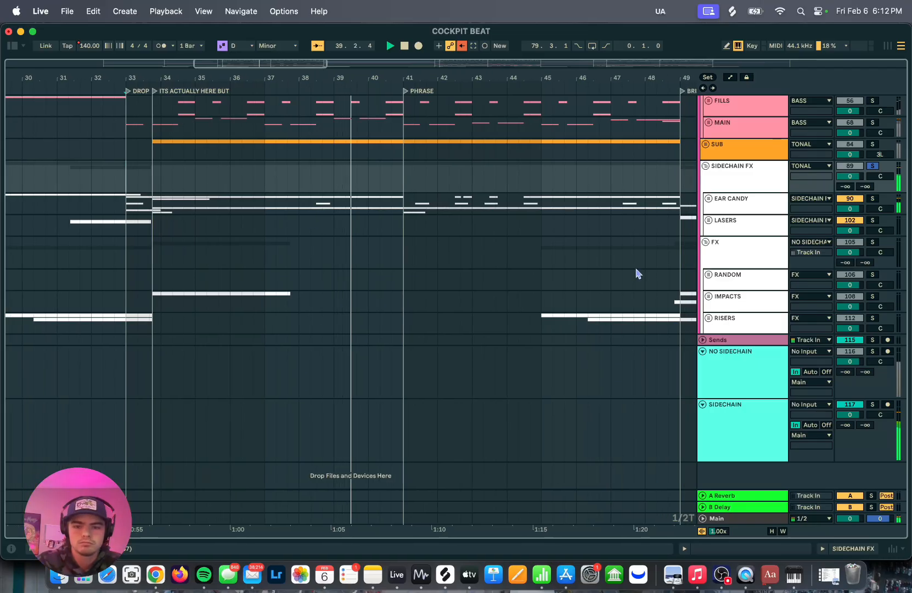
pyautogui.click(872, 165)
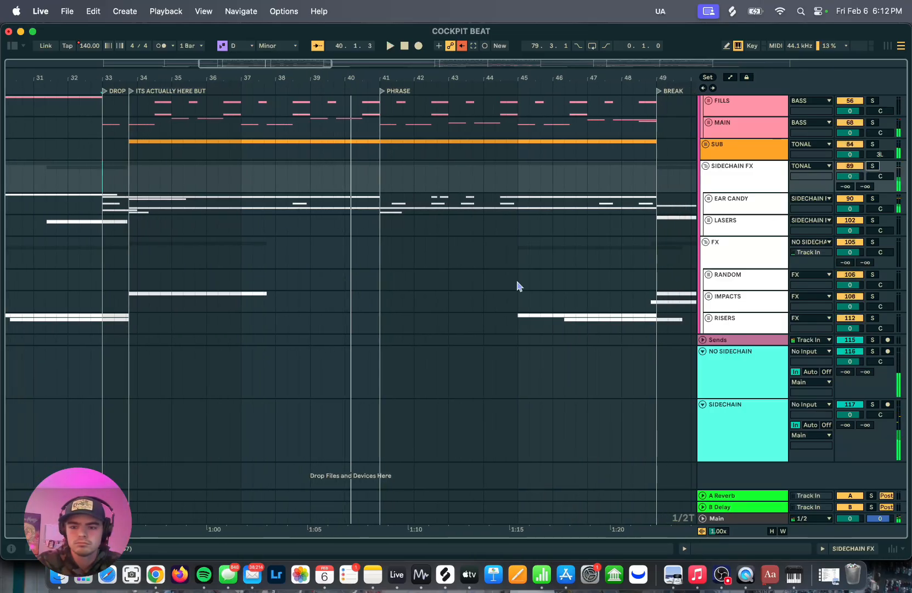
pyautogui.press('space')
# Place the playhead at the break at bar 49 and fold the COCKPIT STUFF, MELODIC and BASS groups.
pyautogui.press('-')
pyautogui.scroll(8, 518, 285)
pyautogui.hscroll(8, 518, 285)
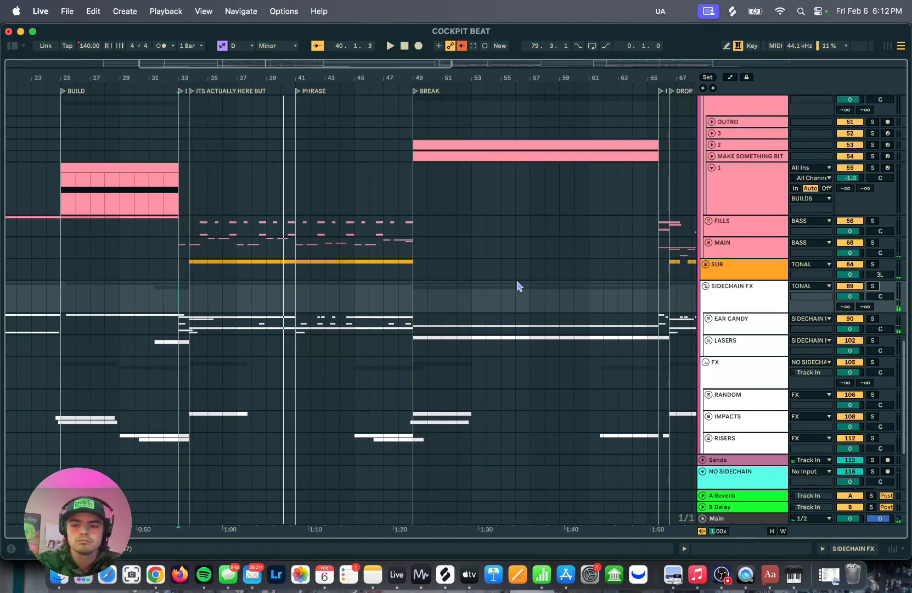
pyautogui.scroll(10, 309, 262)
pyautogui.press('=')
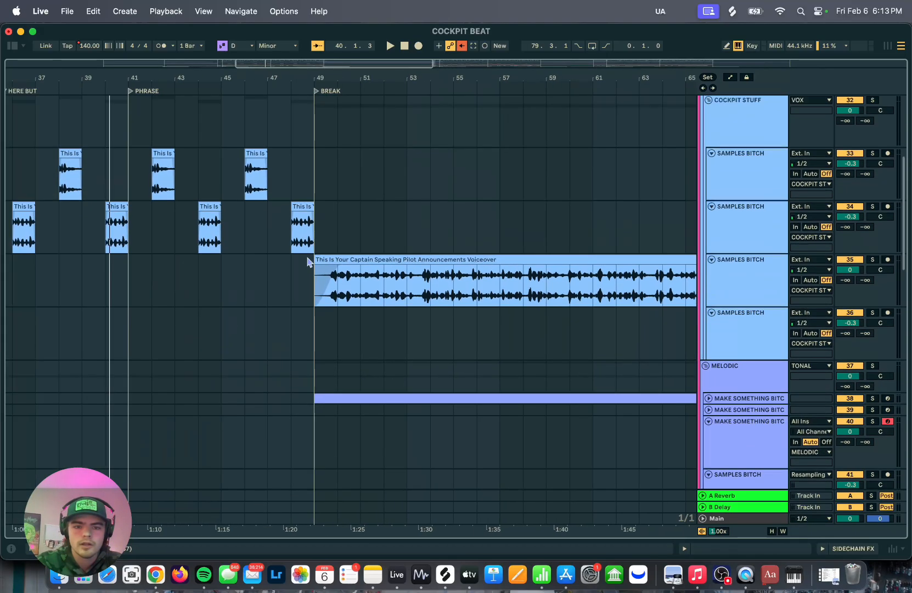
pyautogui.click(310, 165)
pyautogui.scroll(5, 324, 244)
pyautogui.click(709, 255)
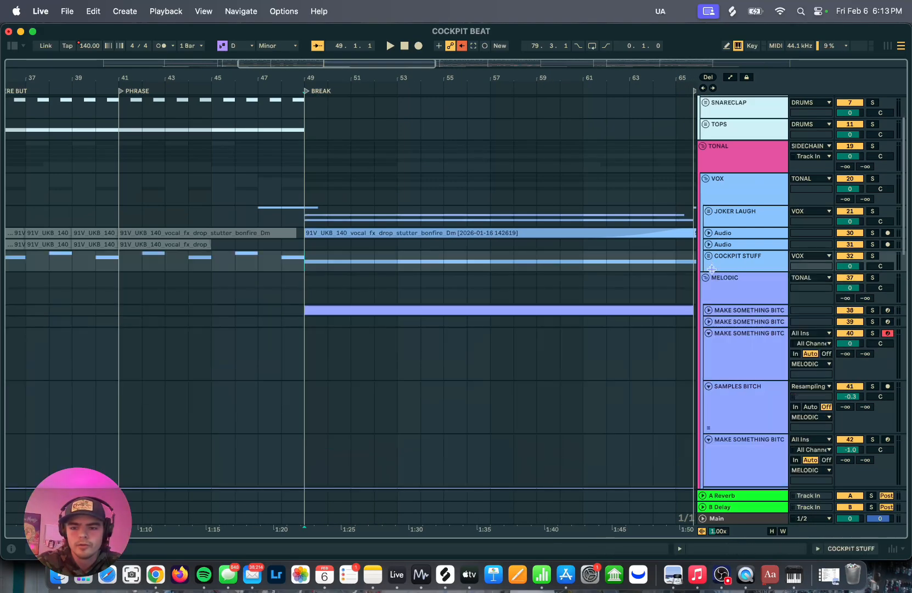
pyautogui.click(706, 278)
pyautogui.click(706, 299)
# Select the VOX group and play the full break from bar 49.
pyautogui.click(719, 190)
pyautogui.press('space')
pyautogui.press('=')
pyautogui.press('=')
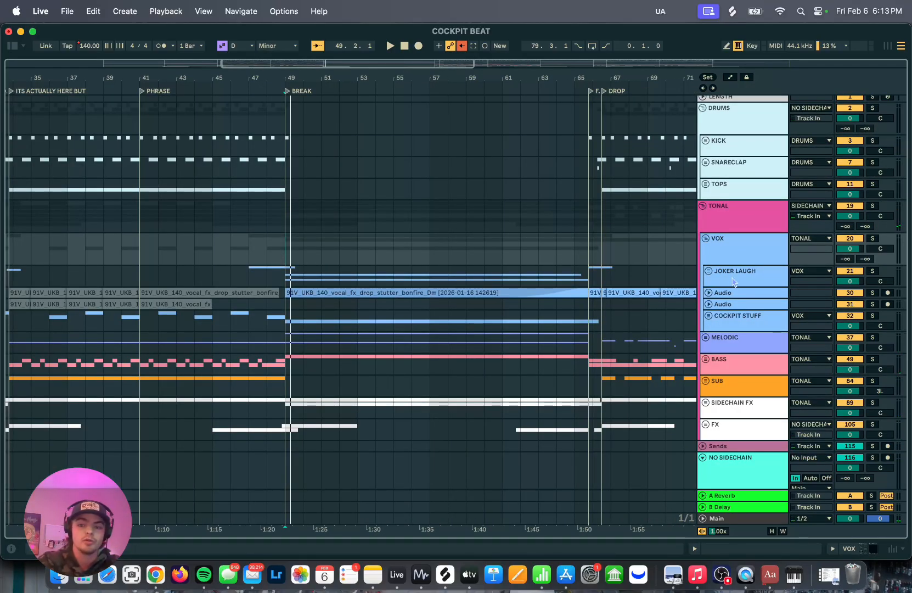
# Solo the JOKER LAUGH group and play it from bar 47 into the break.
pyautogui.click(872, 272)
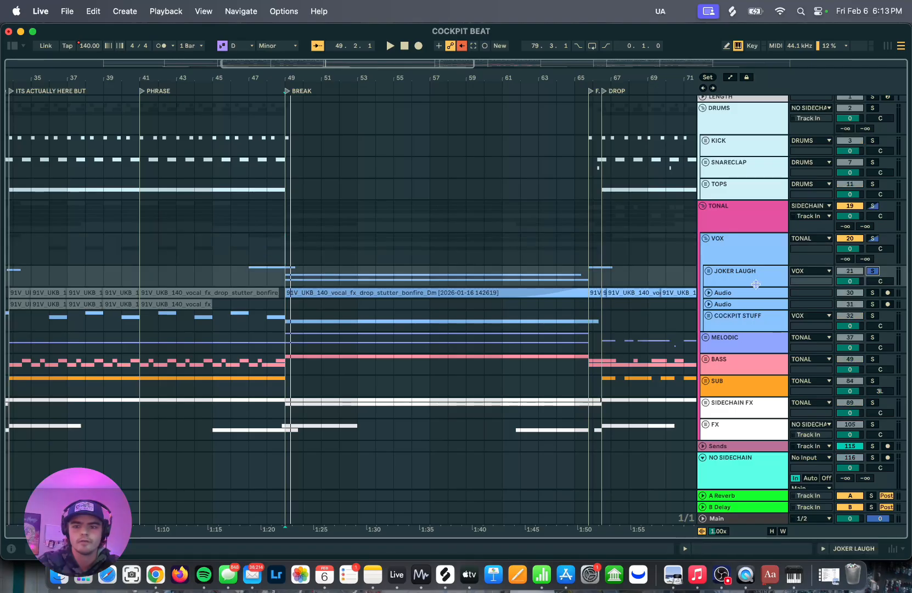
pyautogui.click(244, 269)
pyautogui.press('space')
pyautogui.scroll(5, 490, 234)
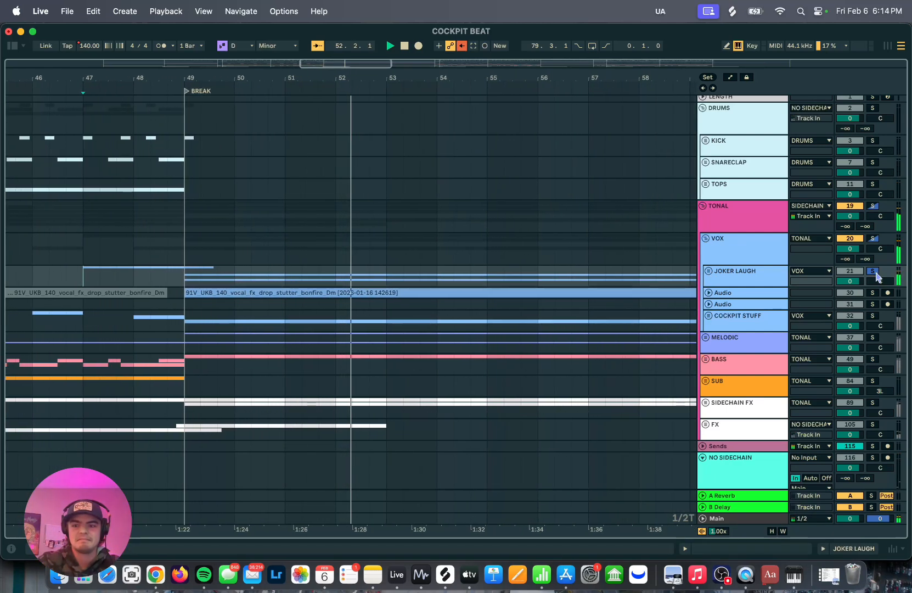
# Unfold the JOKER LAUGH group and examine its Joker Laughing and Evil Laugh clips in the break.
pyautogui.doubleClick(730, 282)
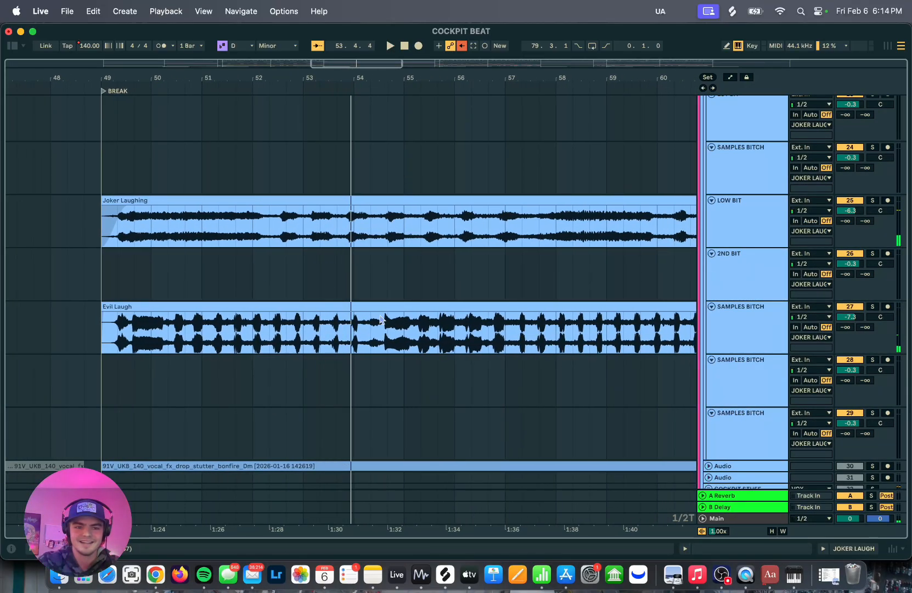
pyautogui.scroll(-5, 339, 301)
pyautogui.scroll(-1, 341, 301)
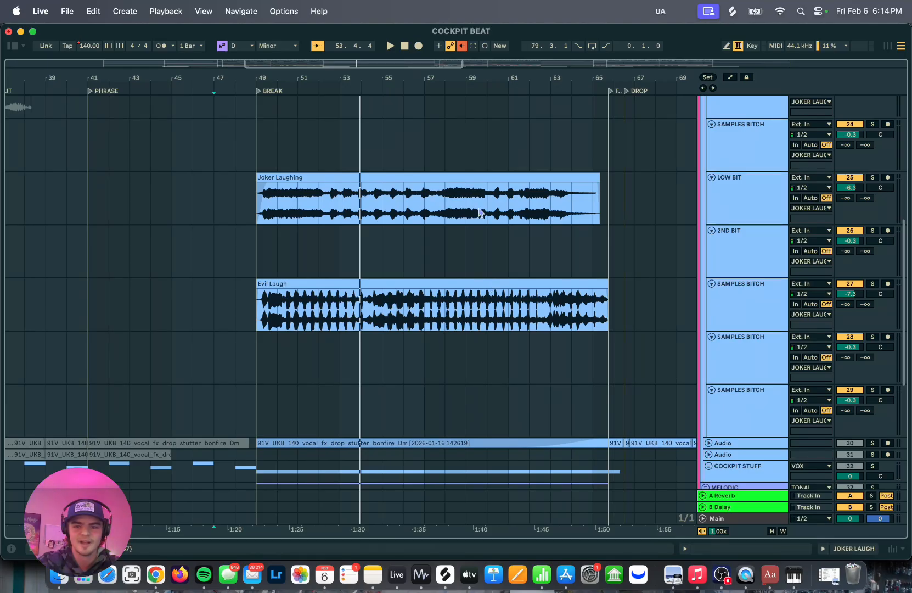
pyautogui.scroll(3, 549, 230)
pyautogui.scroll(-8, 592, 252)
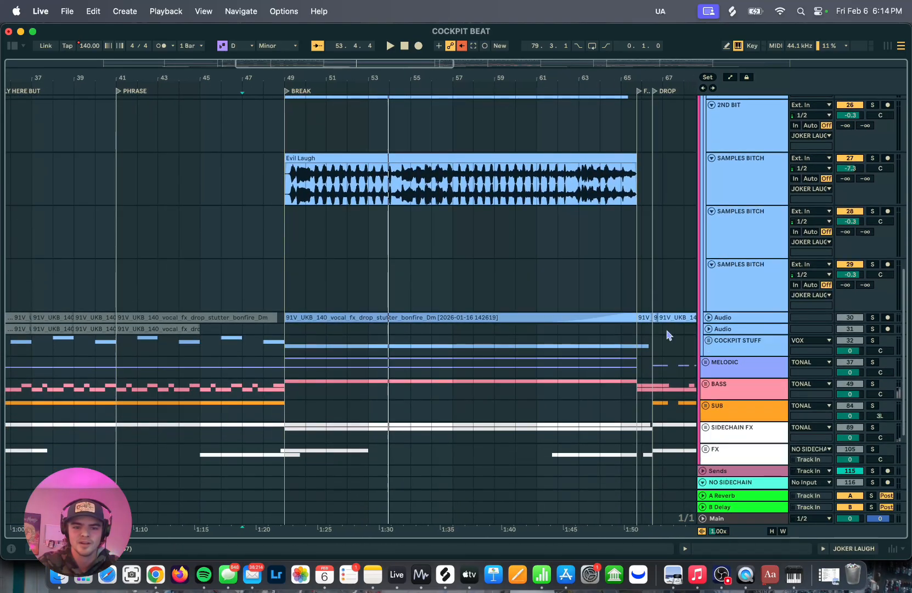
# Enlarge and solo Audio track 30 with the vocal drop stutter clips, and play it from the second drop at bar 66.3.
pyautogui.click(654, 318)
pyautogui.press('z')
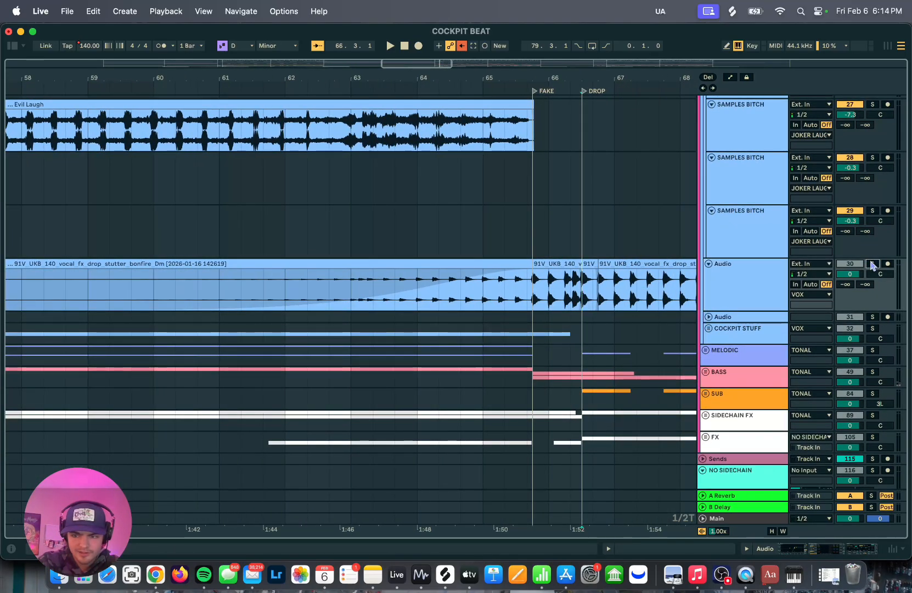
pyautogui.scroll(-6, 516, 260)
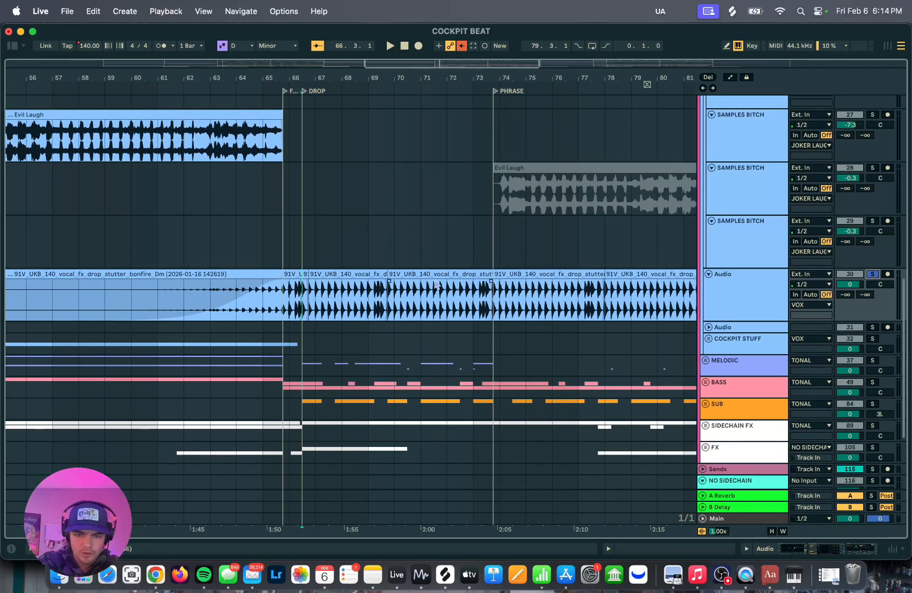
pyautogui.press('space')
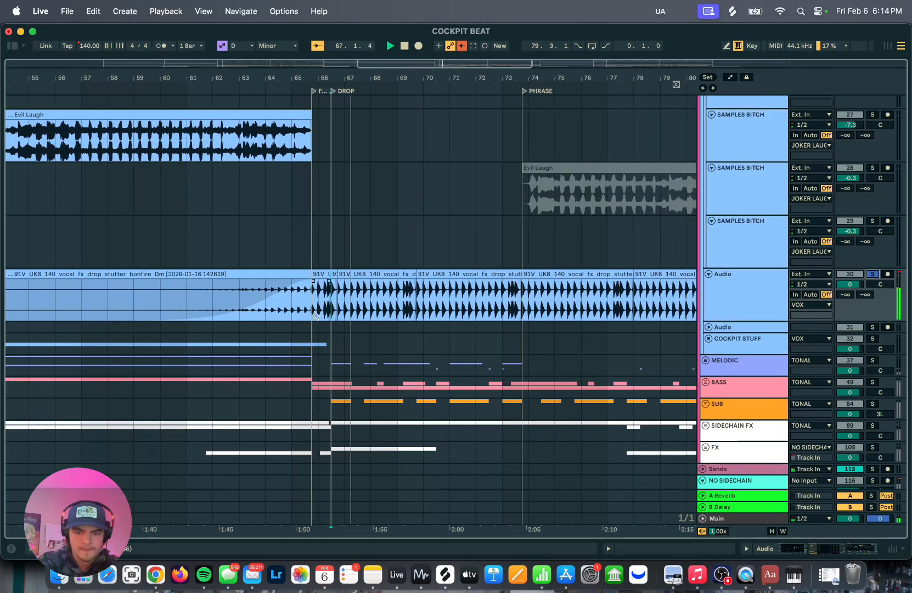
pyautogui.press('space')
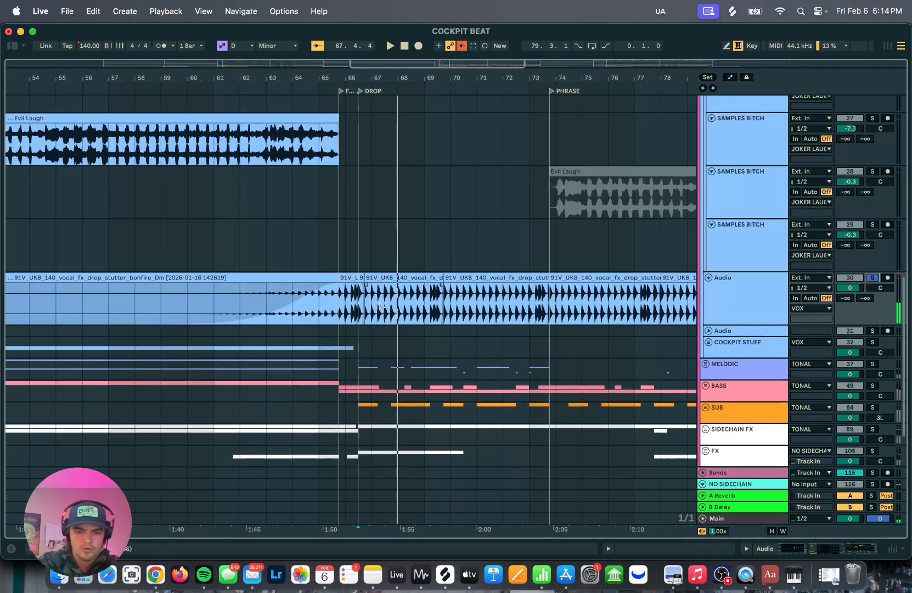
pyautogui.scroll(-6, 412, 300)
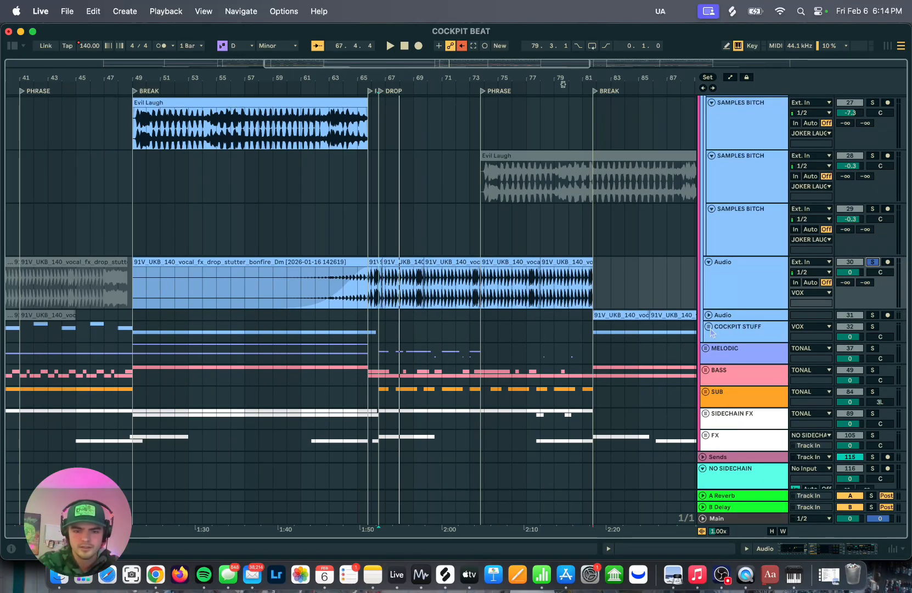
# Unfold the MELODIC group, solo riser track 38 and play it from the start of the break at bar 49.
pyautogui.click(705, 348)
pyautogui.scroll(-5, 412, 274)
pyautogui.press('space')
pyautogui.click(729, 191)
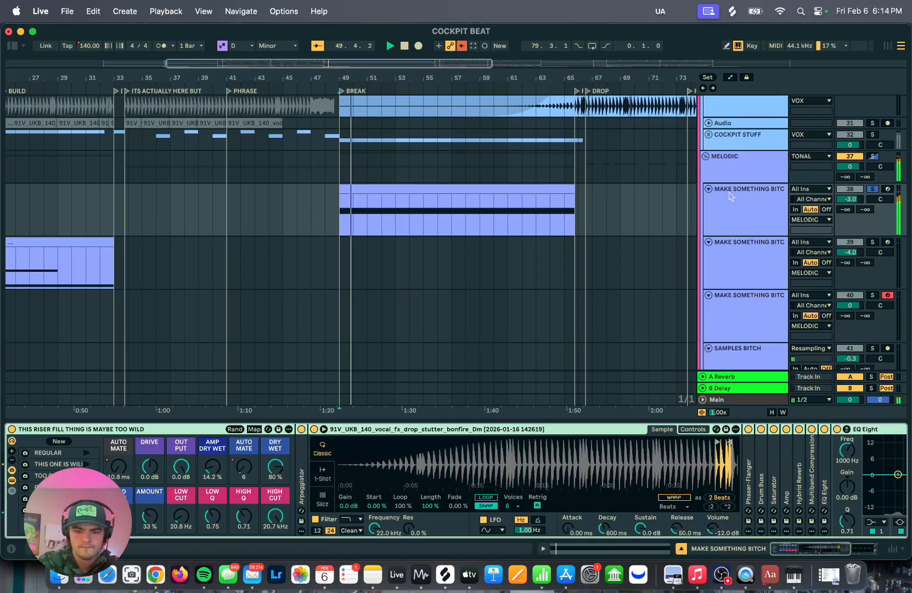
pyautogui.press('space')
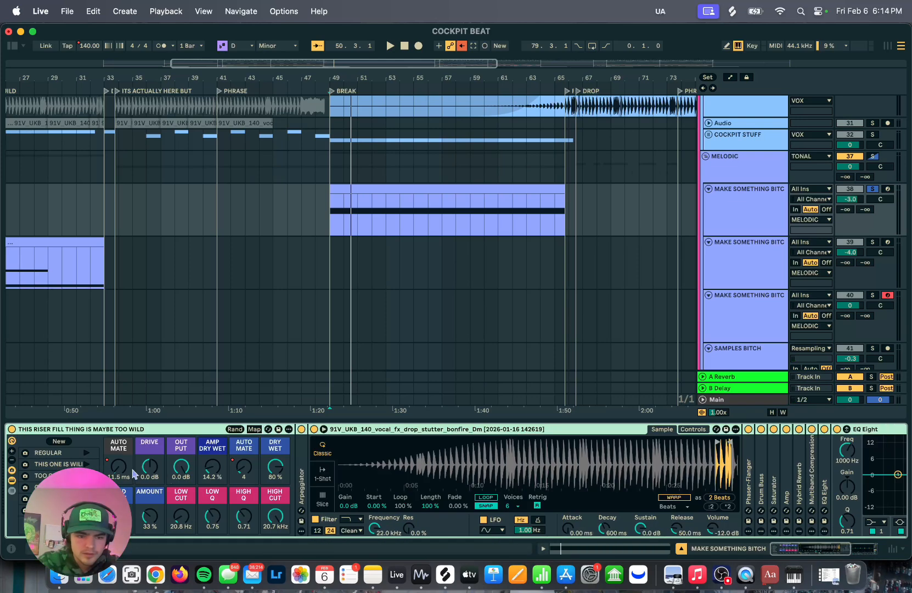
pyautogui.press('space')
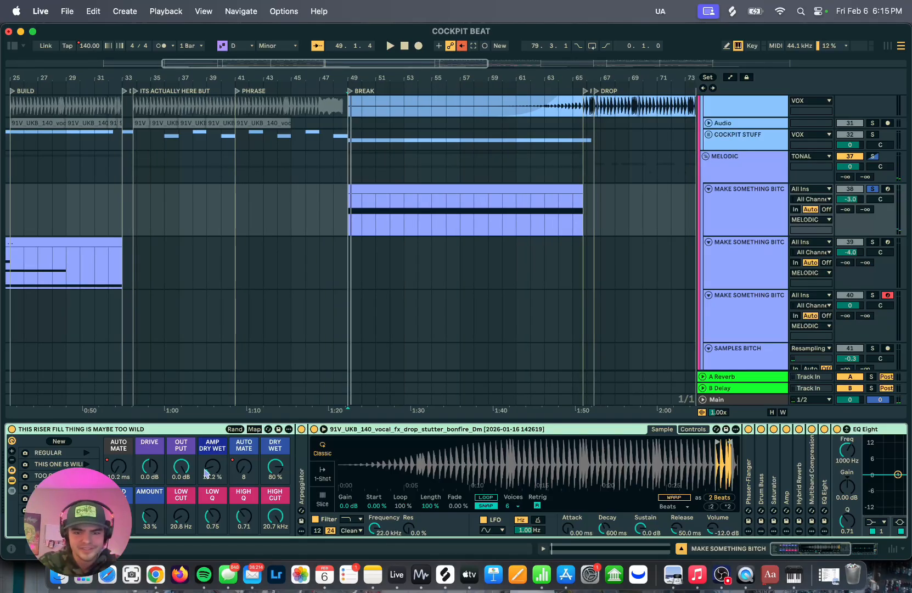
# Show the automation lanes and examine track 38's two AUTO MATE curves across the break up to the FAKE marker.
pyautogui.press('a')
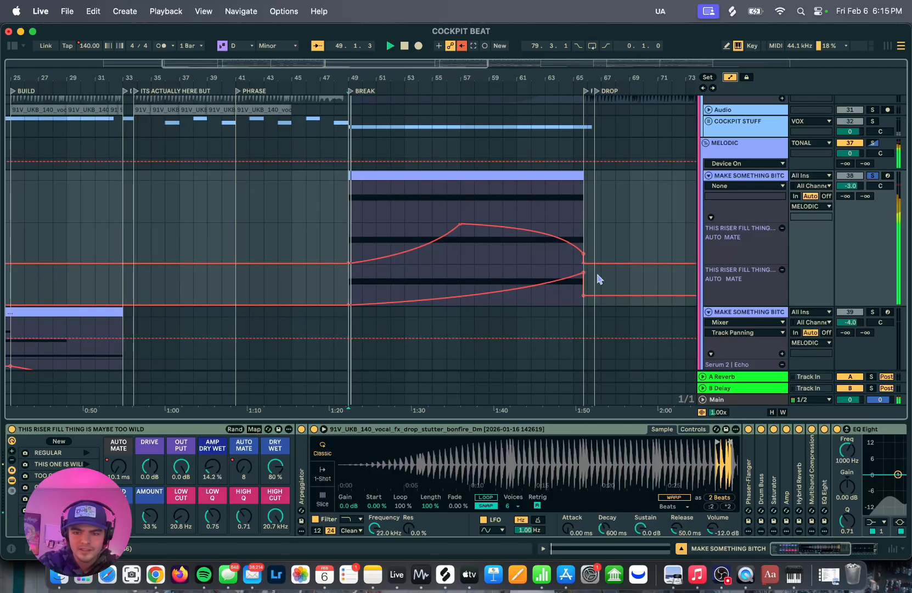
pyautogui.scroll(-2, 598, 279)
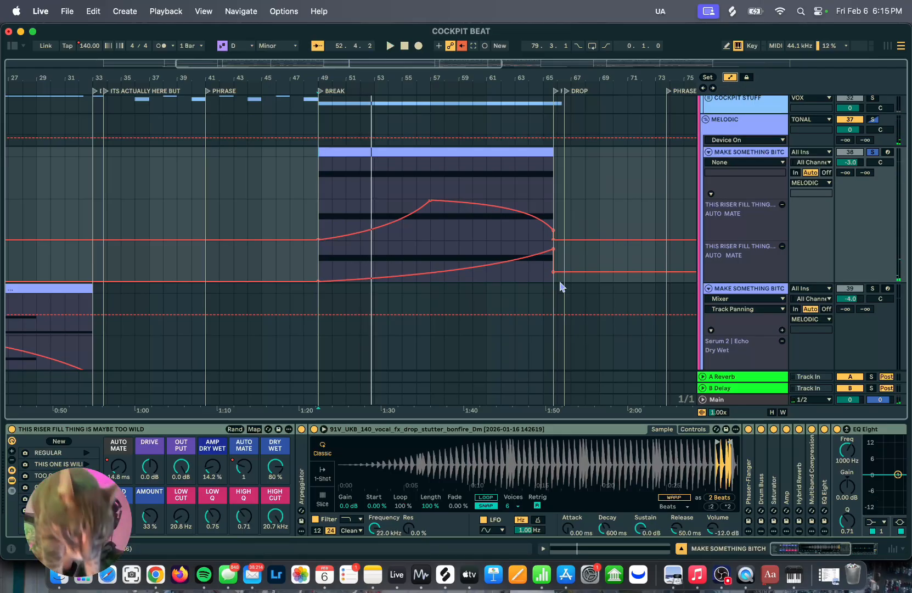
pyautogui.scroll(3, 550, 249)
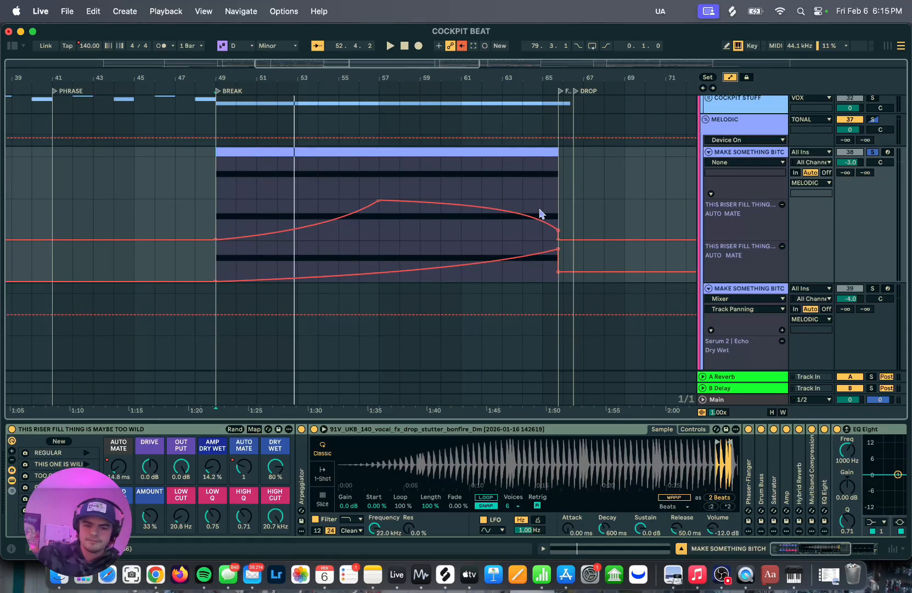
pyautogui.click(547, 178)
pyautogui.scroll(2, 547, 178)
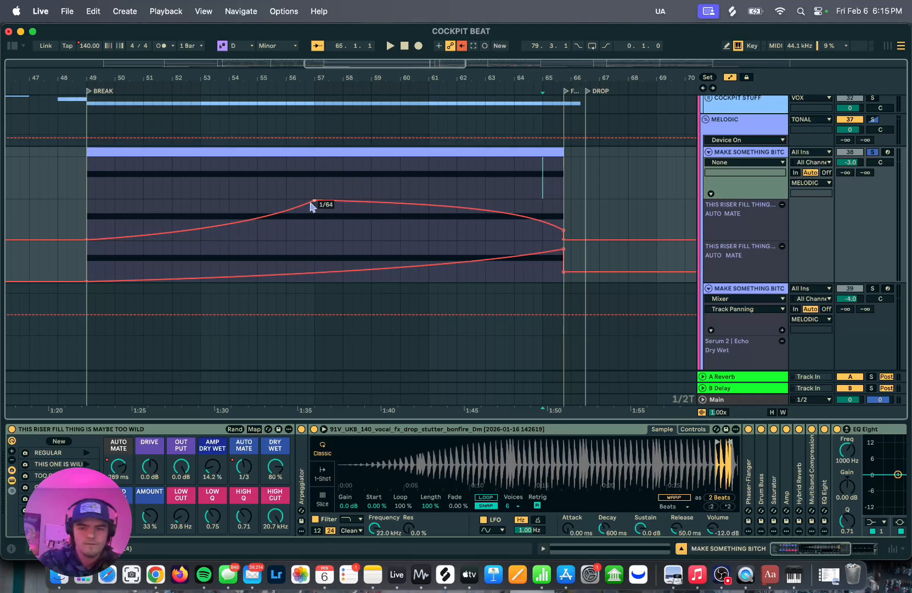
pyautogui.scroll(4, 524, 152)
pyautogui.hscroll(3, 567, 198)
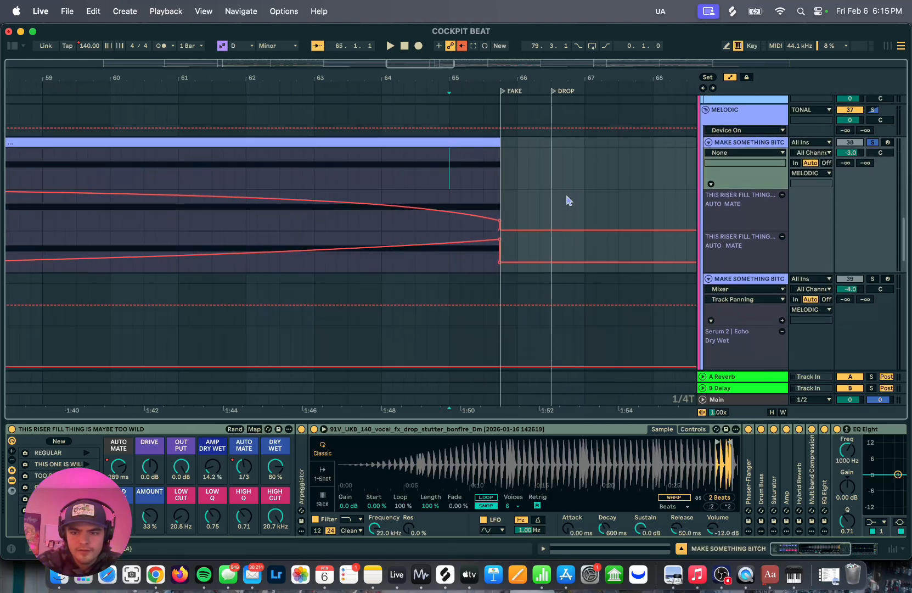
pyautogui.scroll(-2, 567, 198)
pyautogui.scroll(1, 540, 196)
pyautogui.hscroll(-1, 527, 176)
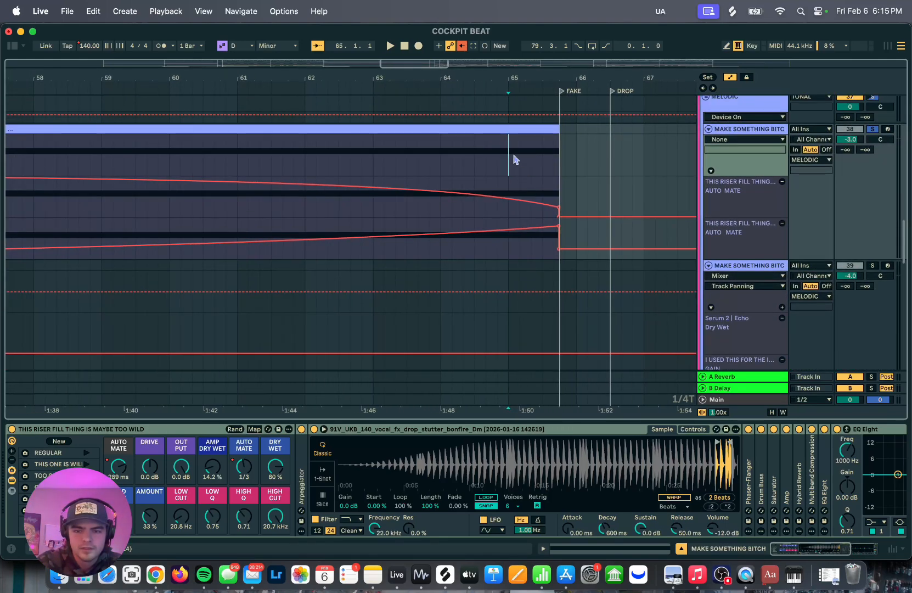
# Play the soloed riser on track 38 from bars 65 and 62 into the end of the break.
pyautogui.press('space')
pyautogui.hscroll(3, 512, 158)
pyautogui.hscroll(-1, 512, 158)
pyautogui.scroll(-1, 512, 158)
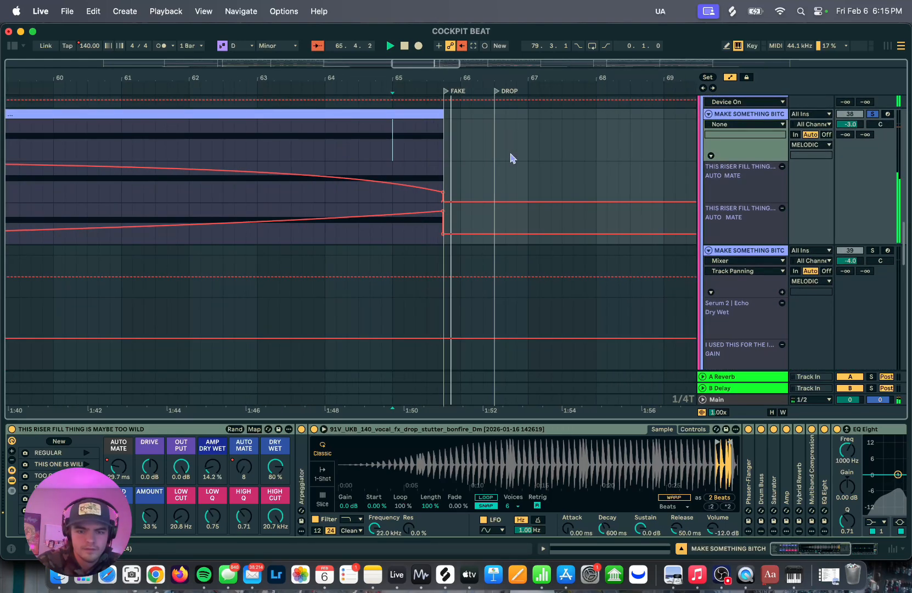
pyautogui.click(189, 140)
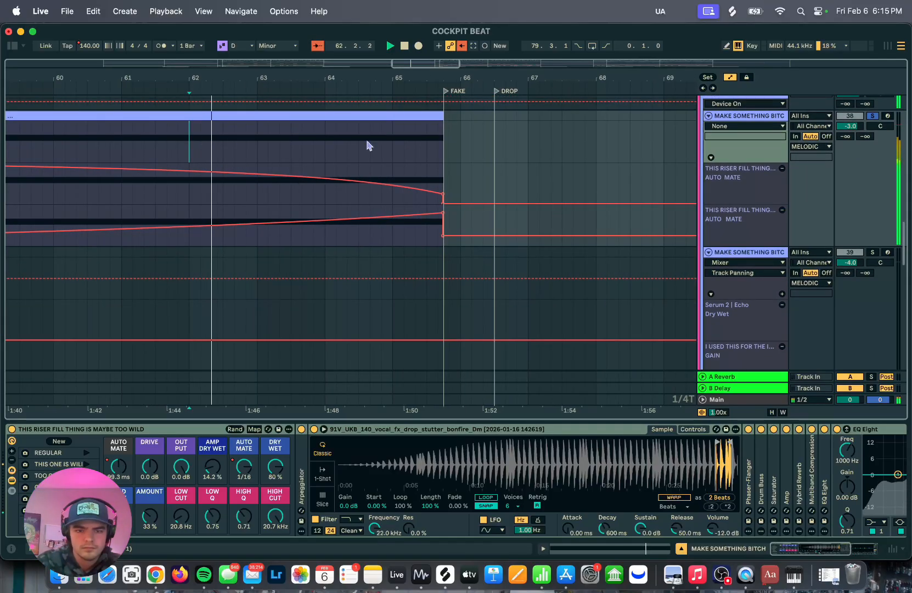
pyautogui.hscroll(2, 391, 148)
pyautogui.scroll(1, 391, 149)
pyautogui.scroll(-5, 390, 149)
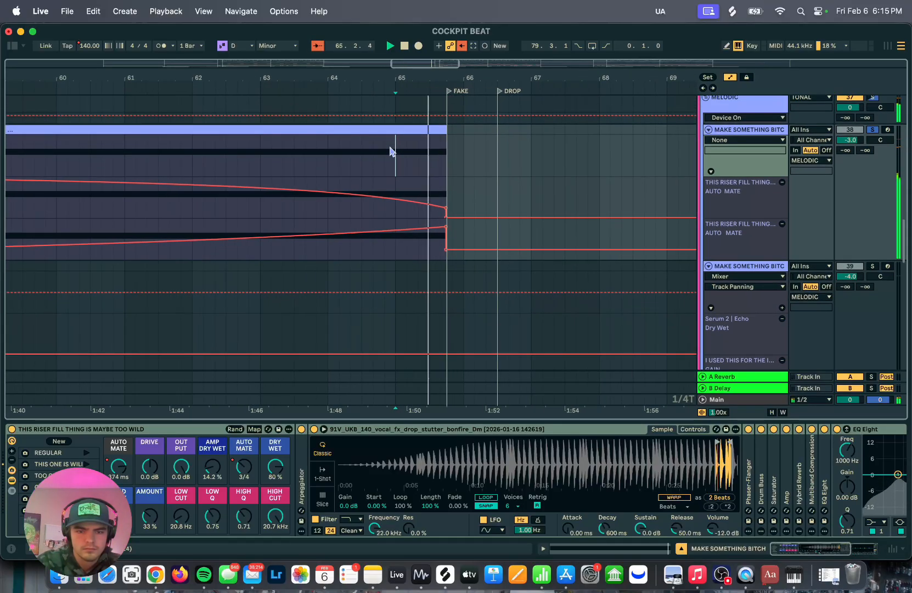
pyautogui.press('space')
# Open the riser clip on track 38 and inspect the MPE pitch curve of its C3 note in an enlarged clip editor.
pyautogui.hscroll(-2, 558, 376)
pyautogui.scroll(-1, 558, 377)
pyautogui.doubleClick(420, 123)
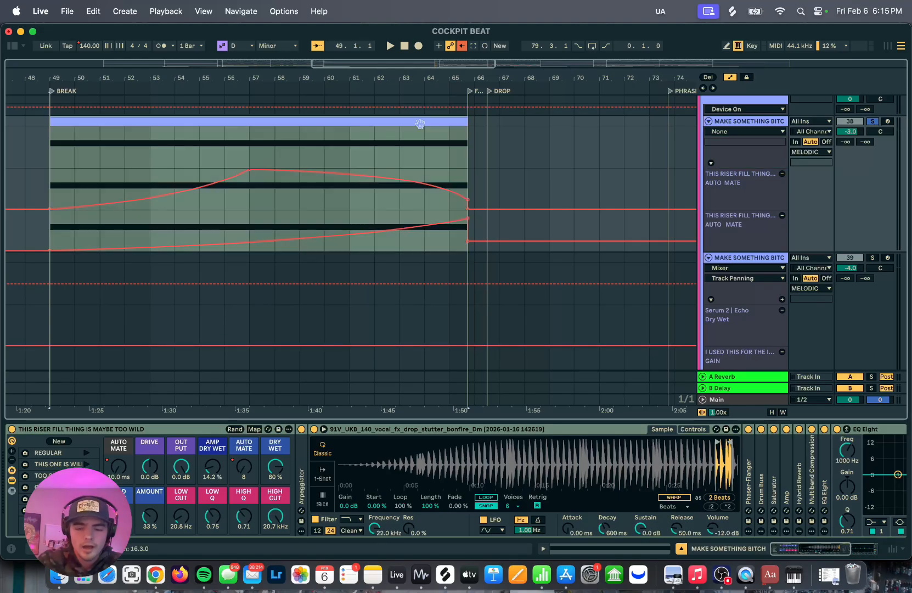
pyautogui.moveTo(620, 402); pyautogui.dragTo(619, 207)
pyautogui.scroll(5, 619, 207)
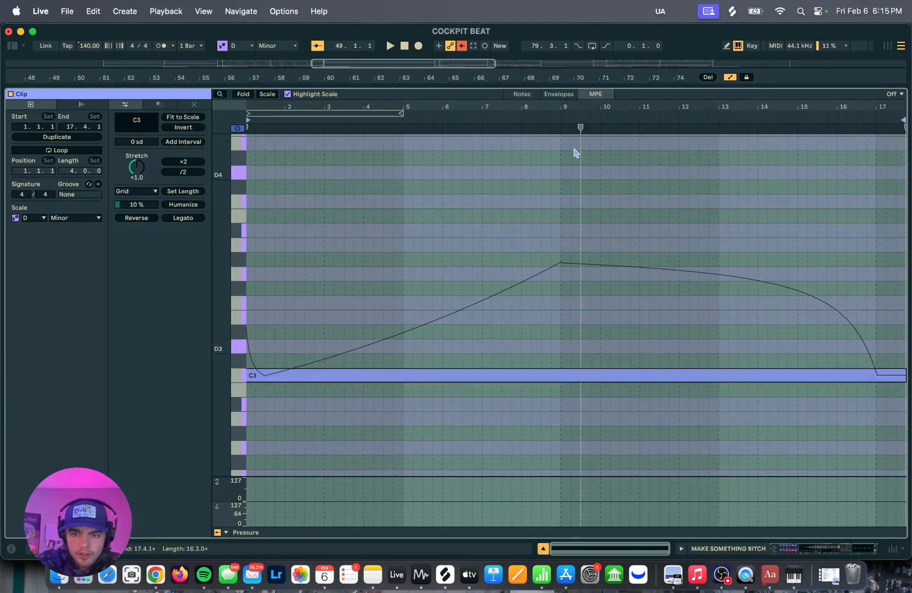
pyautogui.click(467, 374)
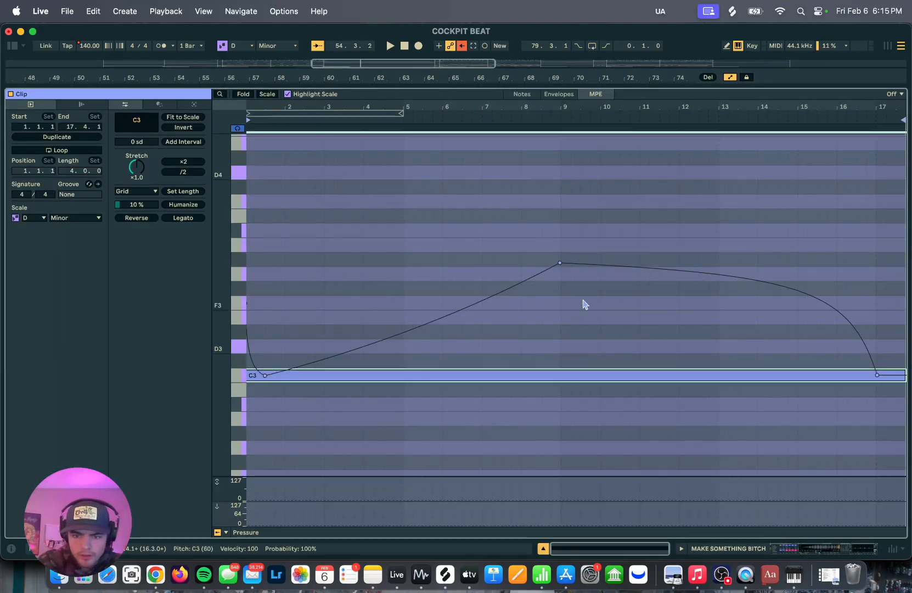
pyautogui.moveTo(505, 88); pyautogui.dragTo(495, 411)
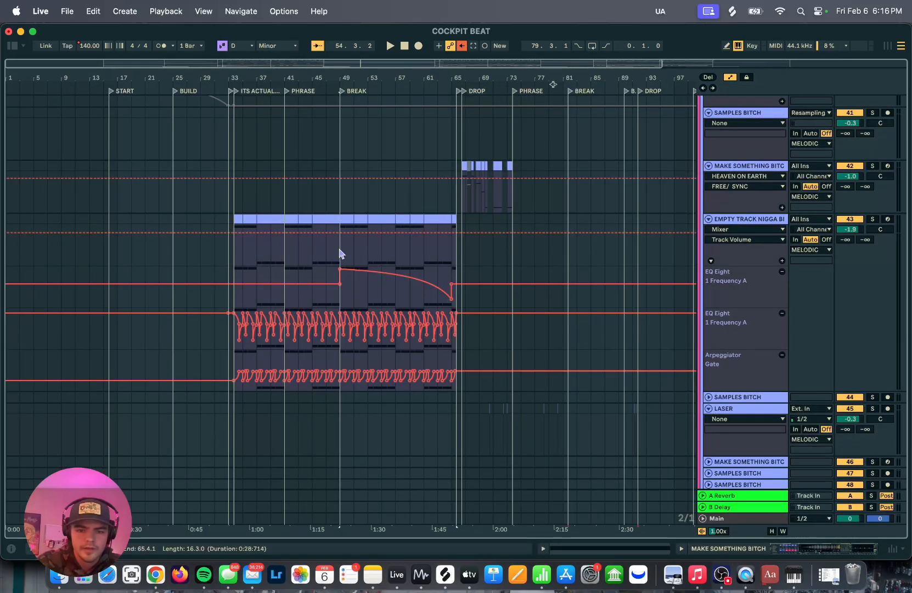
# Solo arpeggiated melodic track 43 and play it from bar 49 while examining its EQ Eight and Arpeggiator Gate automation.
pyautogui.click(874, 219)
pyautogui.press('space')
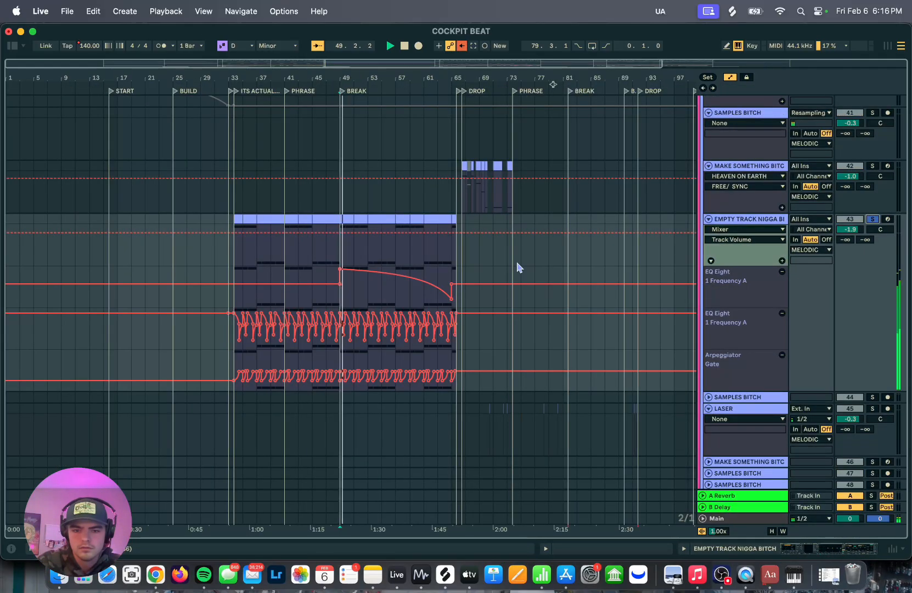
pyautogui.scroll(5, 470, 262)
pyautogui.scroll(-5, 470, 263)
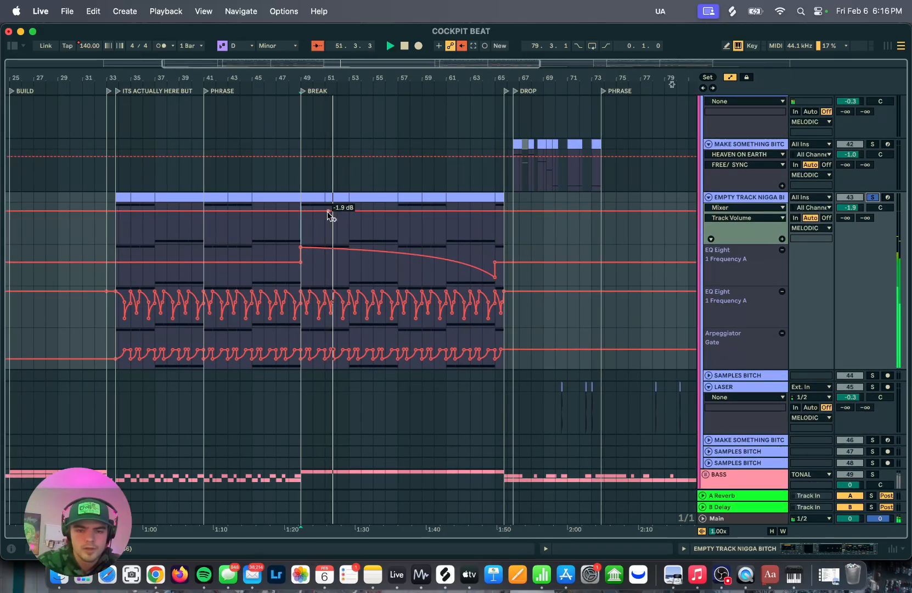
pyautogui.moveTo(299, 251)
# Hide the automation lanes, solo track 2 in the BASS group's BUILDS subgroup and play it from bar 49.
pyautogui.hotkey('shift', 'Tab')
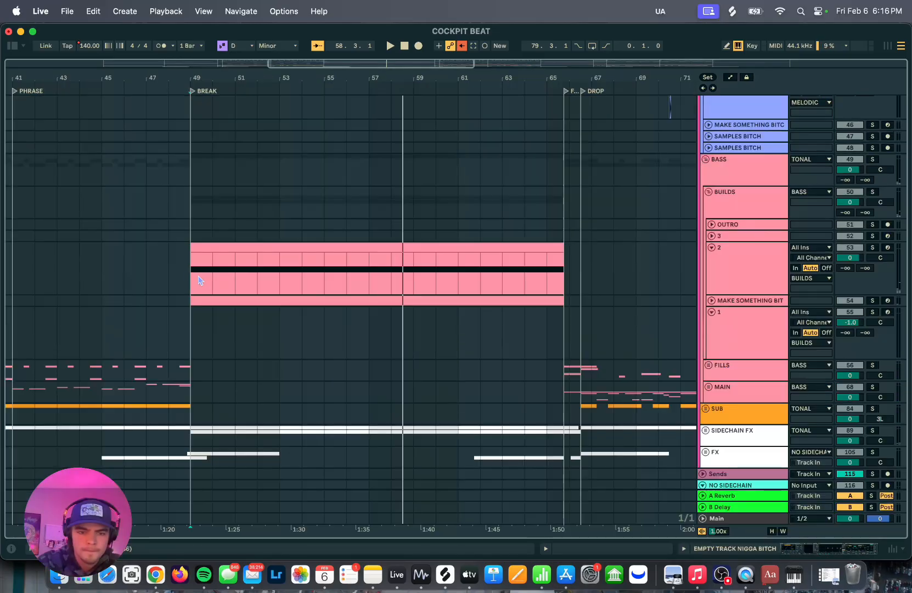
pyautogui.scroll(-5, 539, 303)
pyautogui.click(728, 265)
pyautogui.press('space')
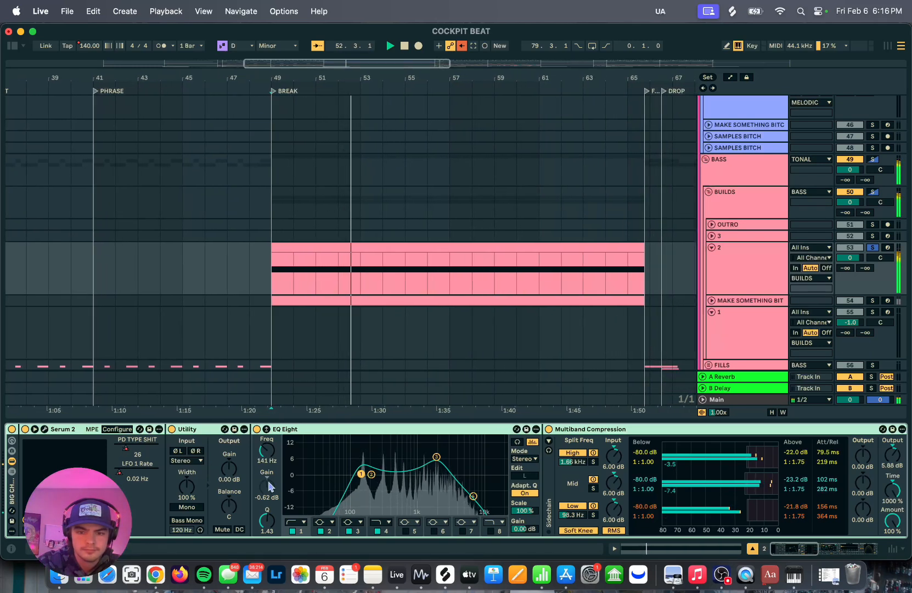
# Examine track 2's device chain from Serum 2 and EQ Eight through Multiband Compression and Reverb to Hybrid Reverb and Echo.
pyautogui.hscroll(15, 269, 486)
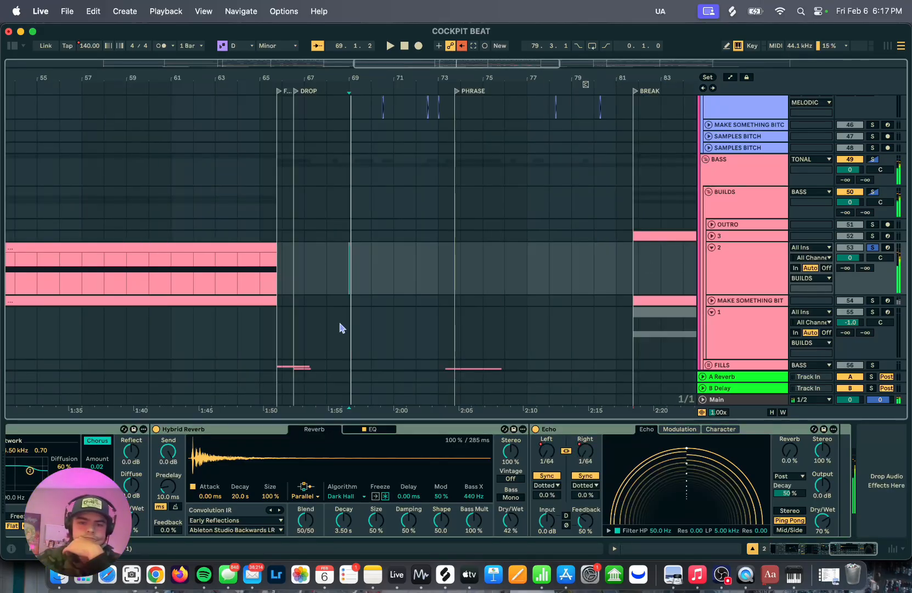
pyautogui.hscroll(-10, 342, 328)
pyautogui.scroll(-2, 342, 327)
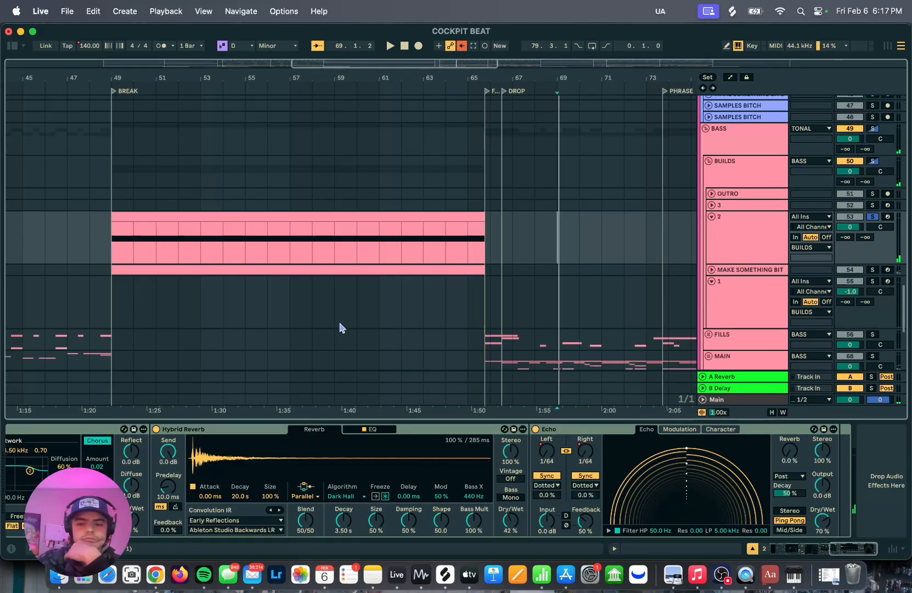
pyautogui.hscroll(-15, 448, 471)
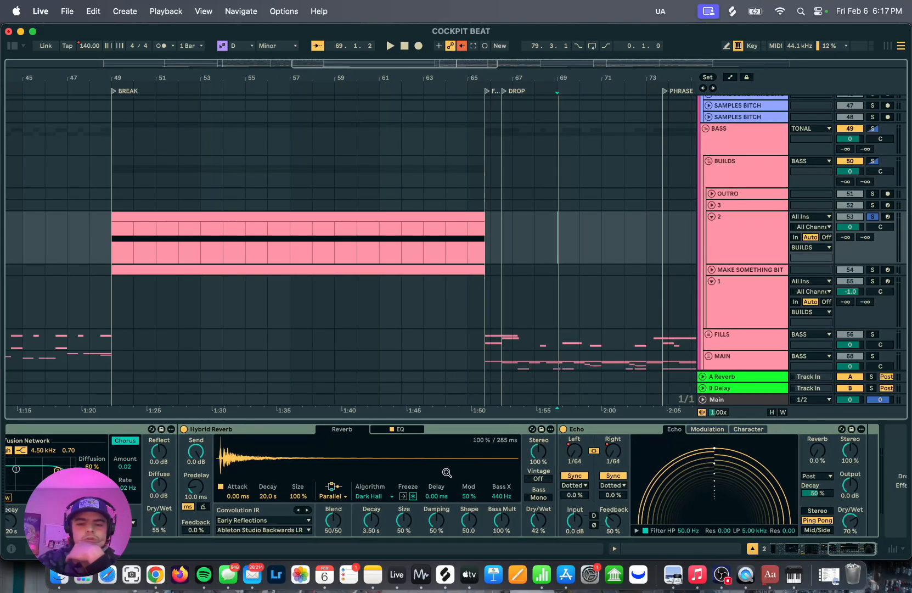
pyautogui.hscroll(-5, 321, 483)
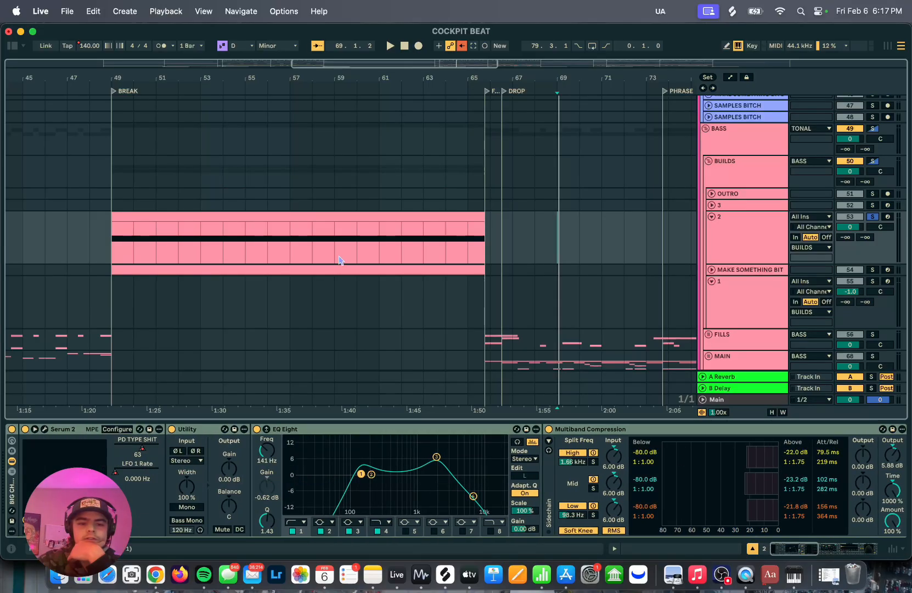
pyautogui.hscroll(-15, 340, 259)
pyautogui.scroll(3, 340, 259)
pyautogui.scroll(-5, 340, 259)
pyautogui.hscroll(15, 483, 246)
pyautogui.scroll(-2, 482, 246)
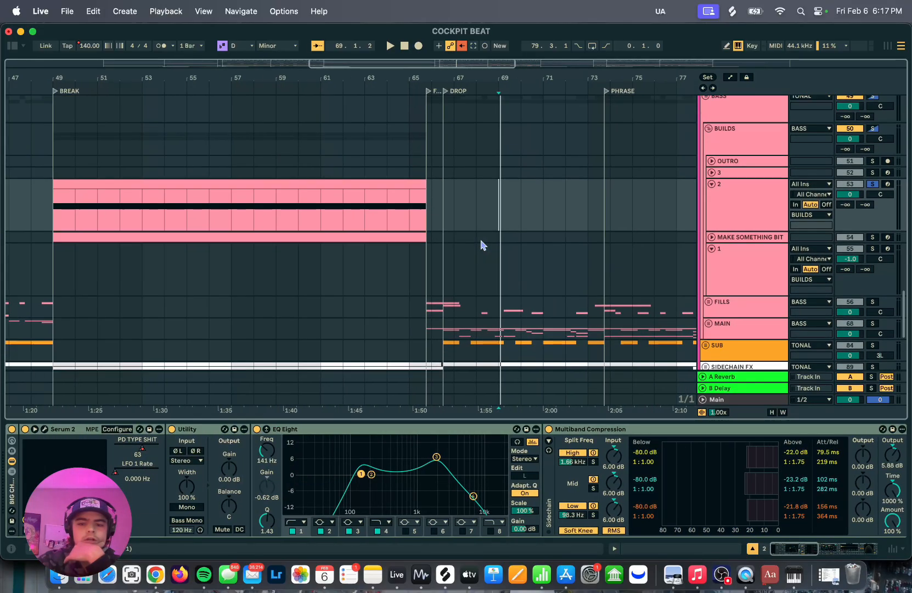
pyautogui.hscroll(15, 657, 471)
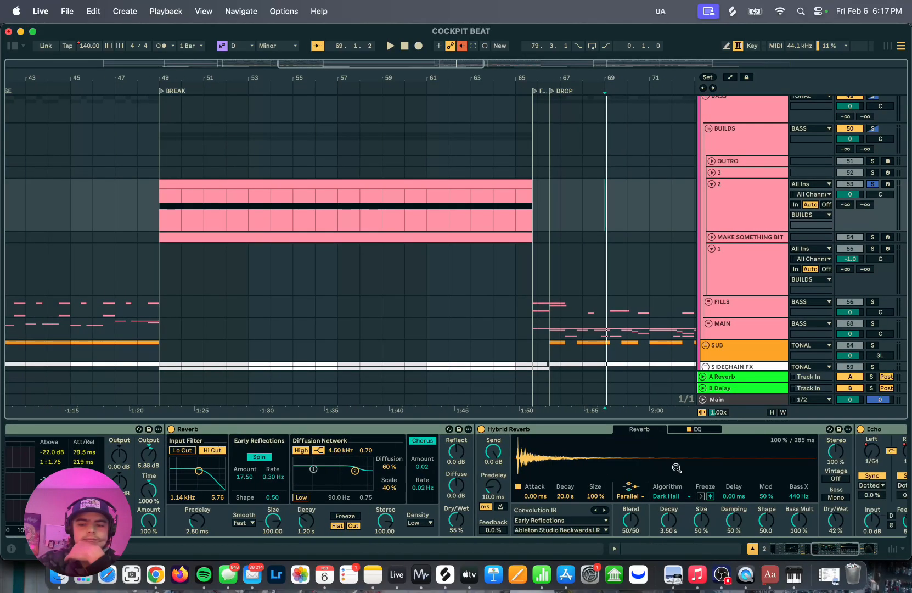
# Show track 2's automation lanes and look up the automation of the Echo's right delay time alongside the L Division curve.
pyautogui.press('a')
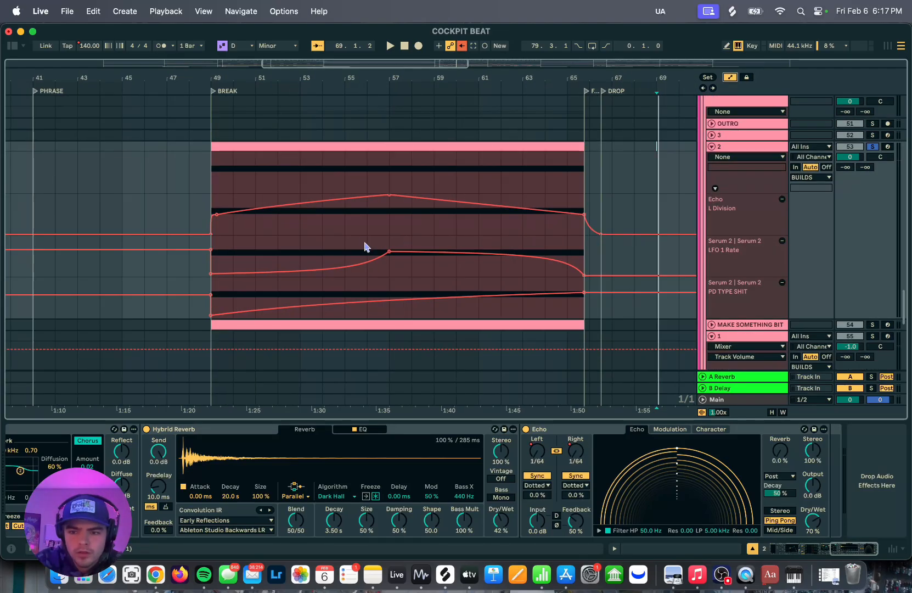
pyautogui.hscroll(-1, 590, 275)
pyautogui.scroll(-1, 590, 276)
pyautogui.rightClick(570, 461)
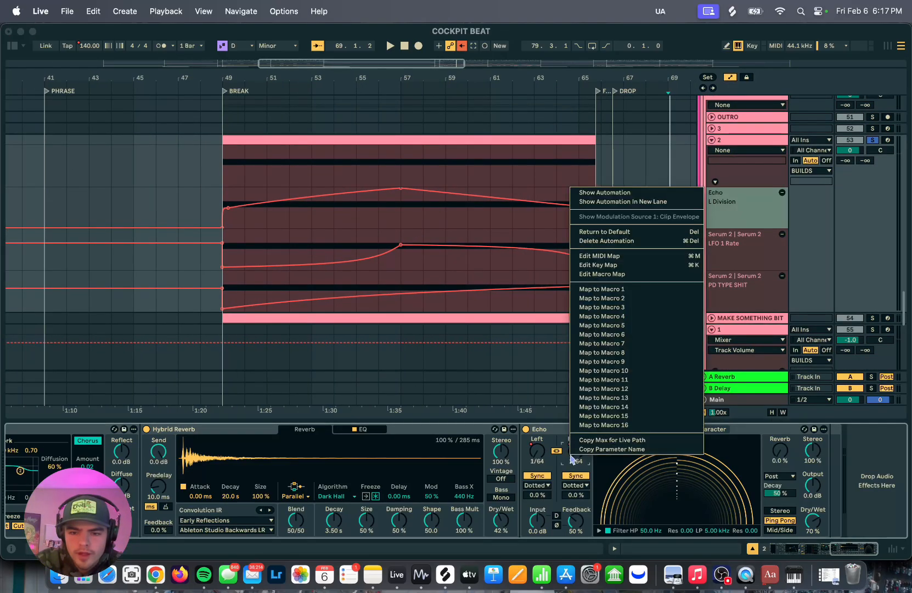
pyautogui.click(638, 202)
pyautogui.scroll(-1, 475, 363)
pyautogui.hscroll(-1, 474, 363)
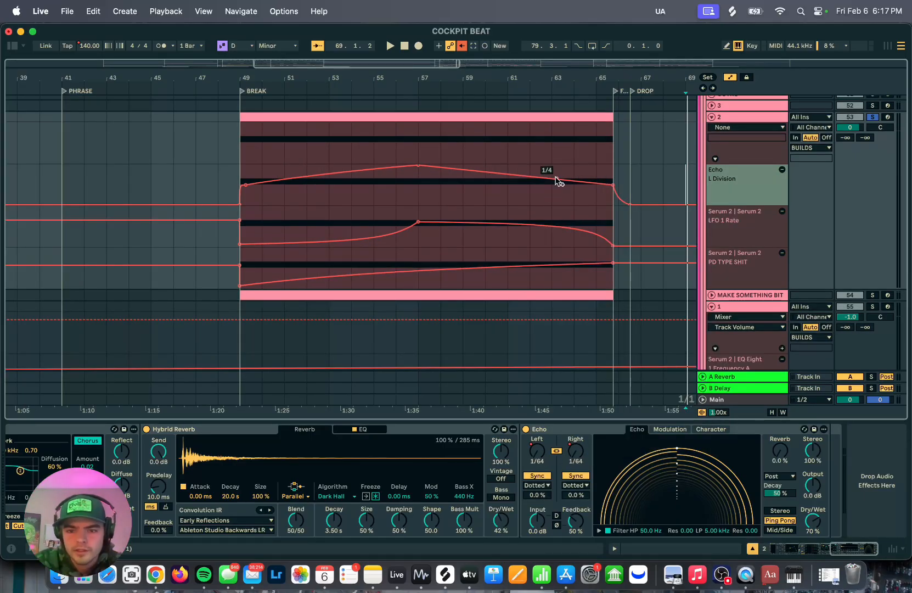
# Play track 2 from bar 49 with the Echo L Division automation deleted, and undo the deletion.
pyautogui.click(238, 174)
pyautogui.press('Delete')
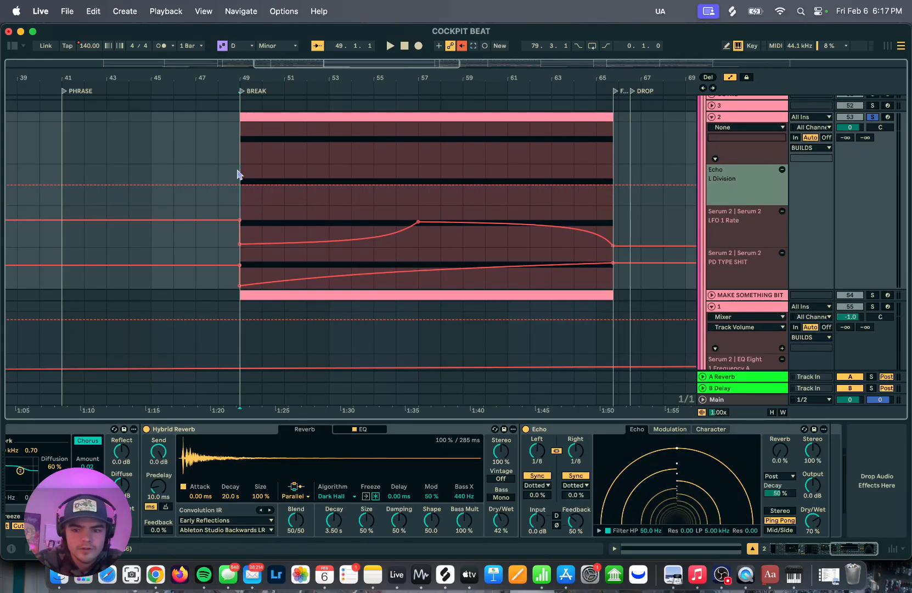
pyautogui.press('space')
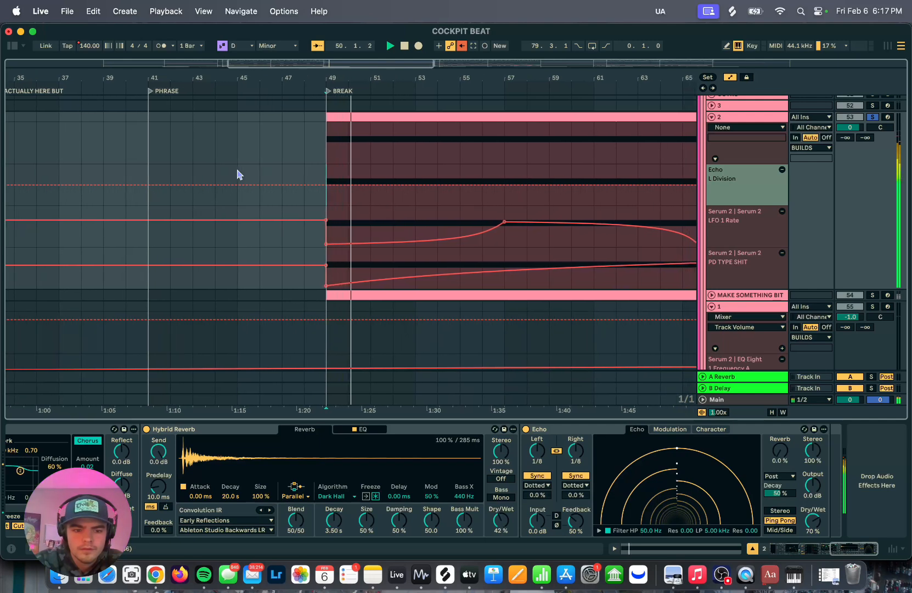
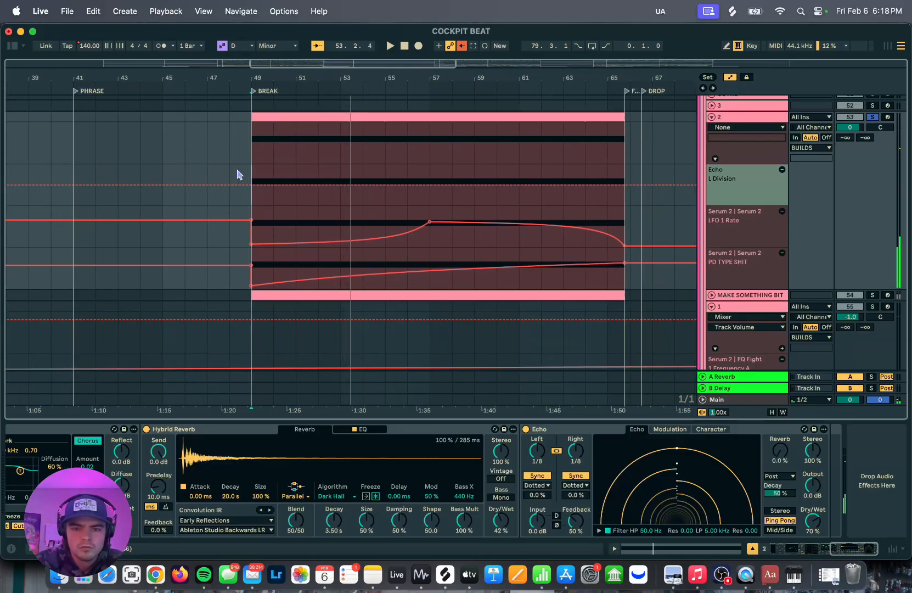
pyautogui.press('super+v')
# Play track 2 from bar 49 with its Echo L Division automation and watch the Echo and Serum 2 settings move.
pyautogui.click(250, 178)
pyautogui.press('space')
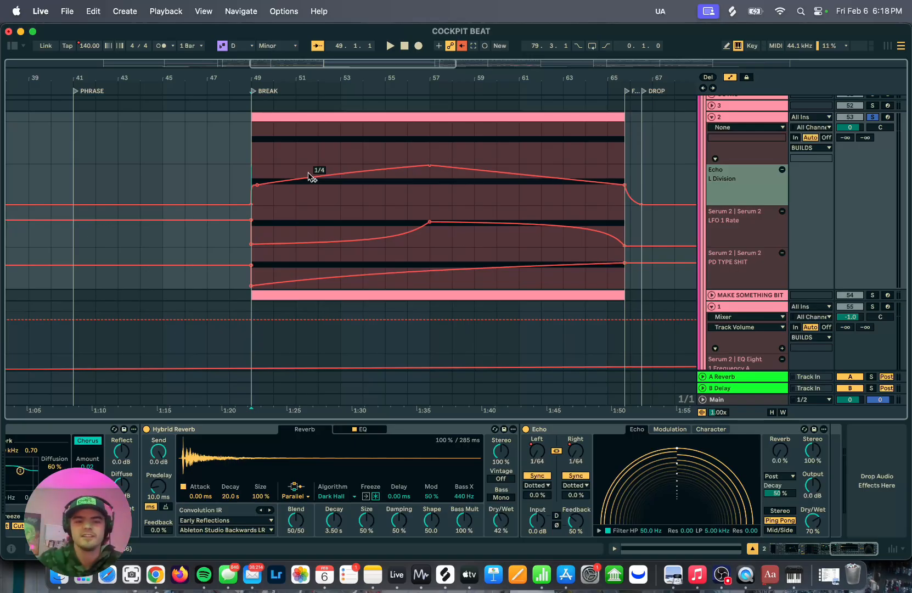
pyautogui.scroll(5, 250, 186)
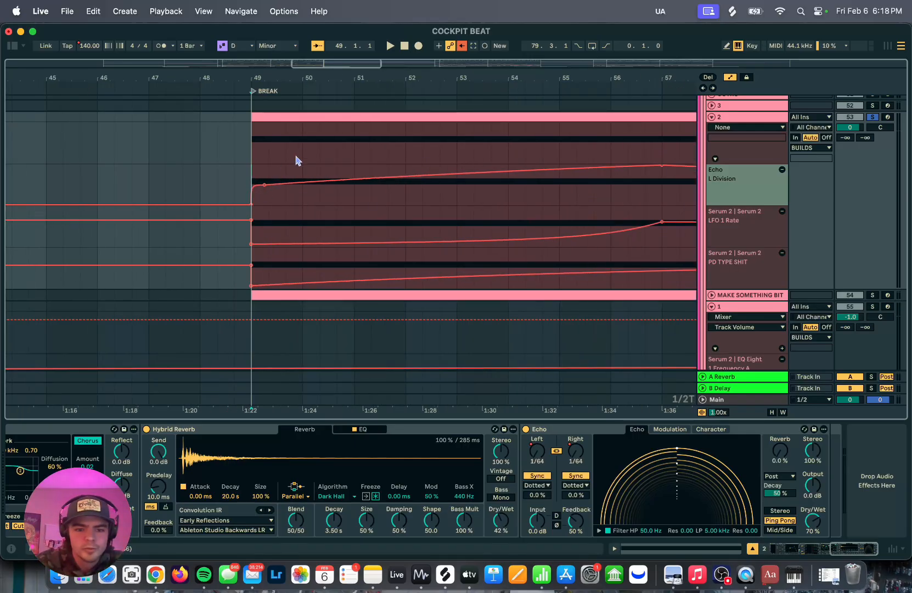
pyautogui.press('space')
pyautogui.scroll(-5, 439, 146)
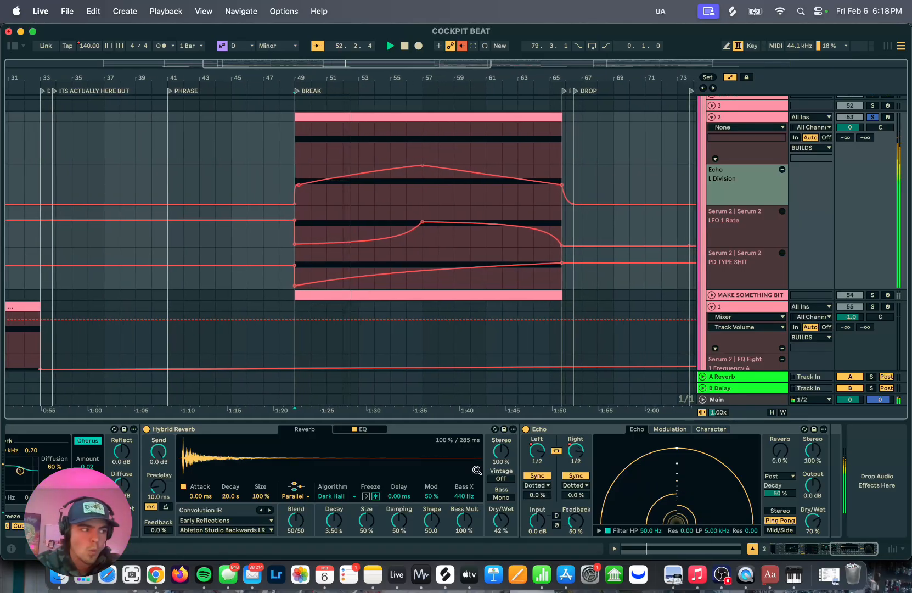
pyautogui.click(487, 335)
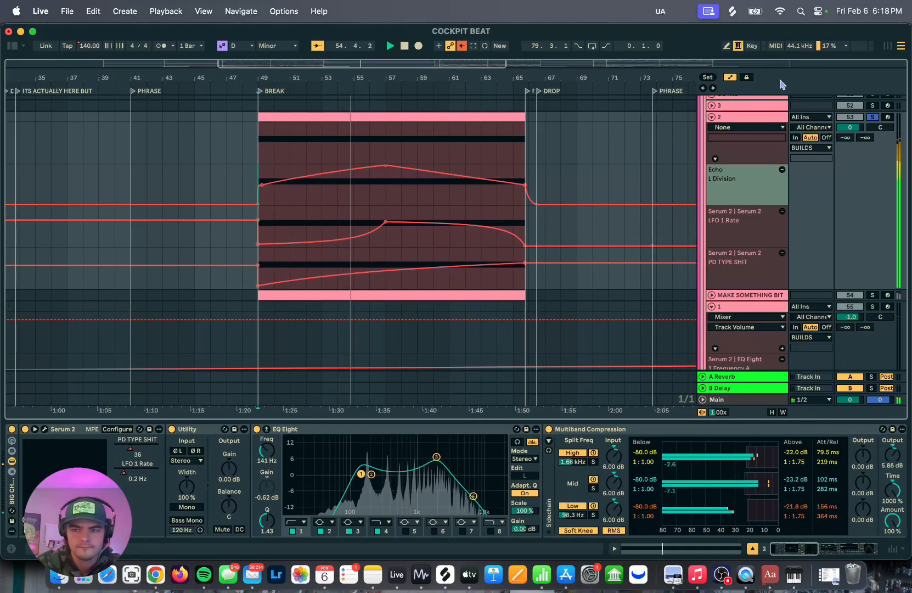
pyautogui.press('space')
# Hide the automation lanes, enlarge and solo track 54 in BUILDS, and play it from bar 65 into the FAKE section.
pyautogui.press('a')
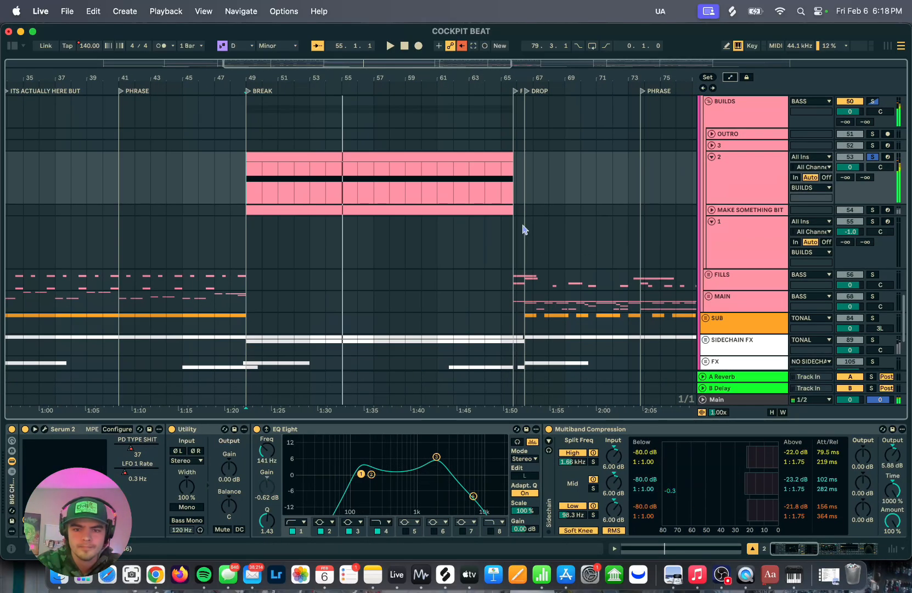
pyautogui.hscroll(5, 570, 204)
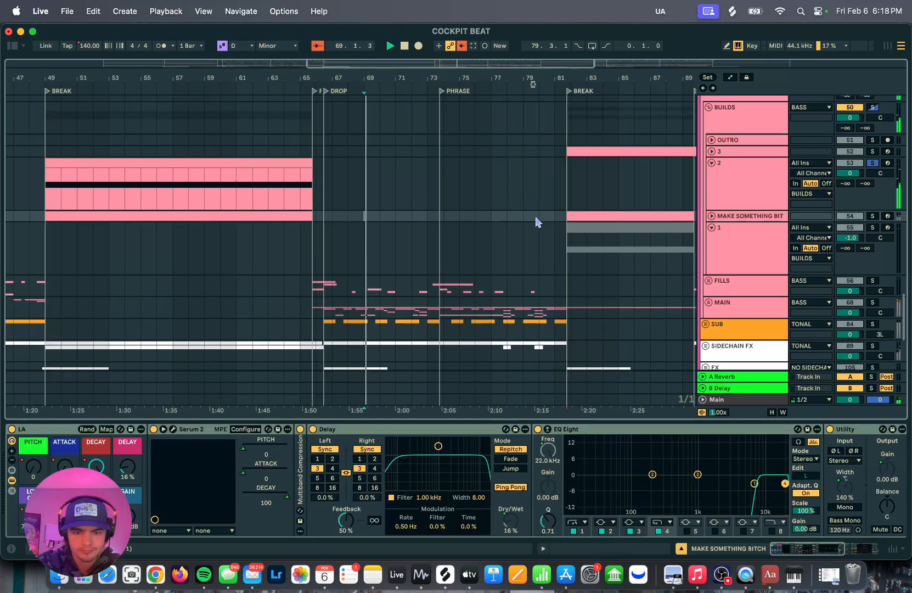
pyautogui.click(713, 233)
pyautogui.press('super+alt+l')
pyautogui.click(711, 232)
pyautogui.scroll(3, 385, 402)
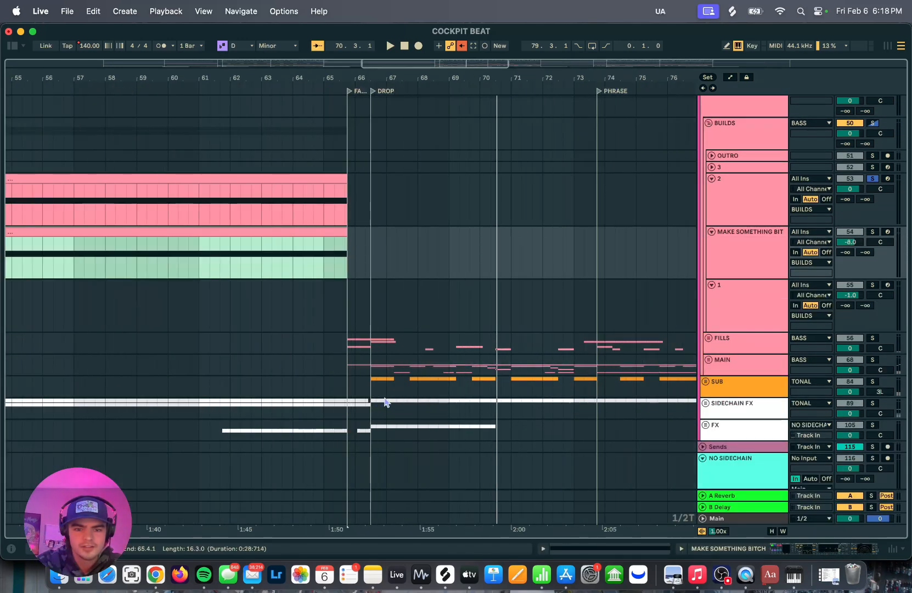
pyautogui.press('space')
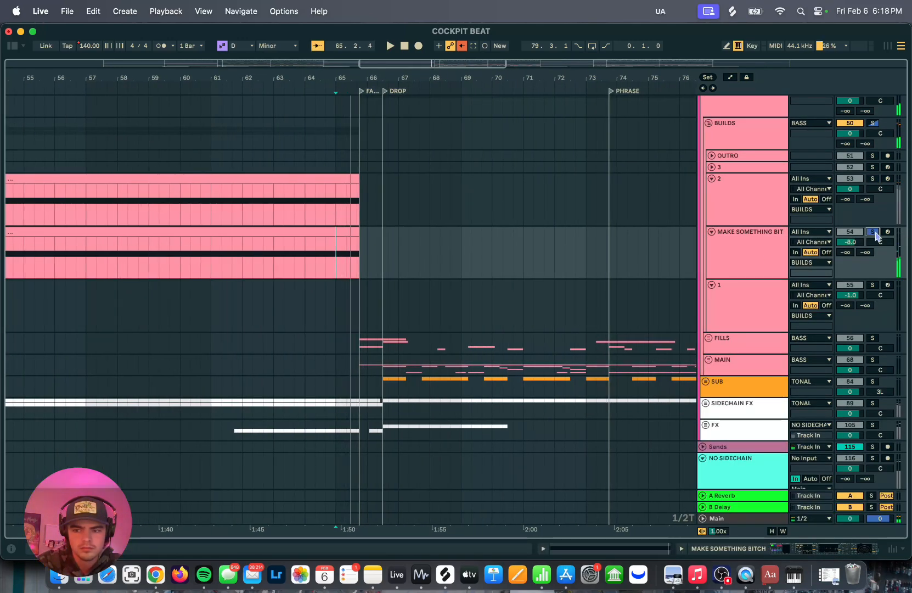
# Unsolo the MAKE SOMETHING BITCH track in the BUILDS group and expand the MAIN bass group.
pyautogui.click(873, 232)
pyautogui.scroll(-2, 405, 317)
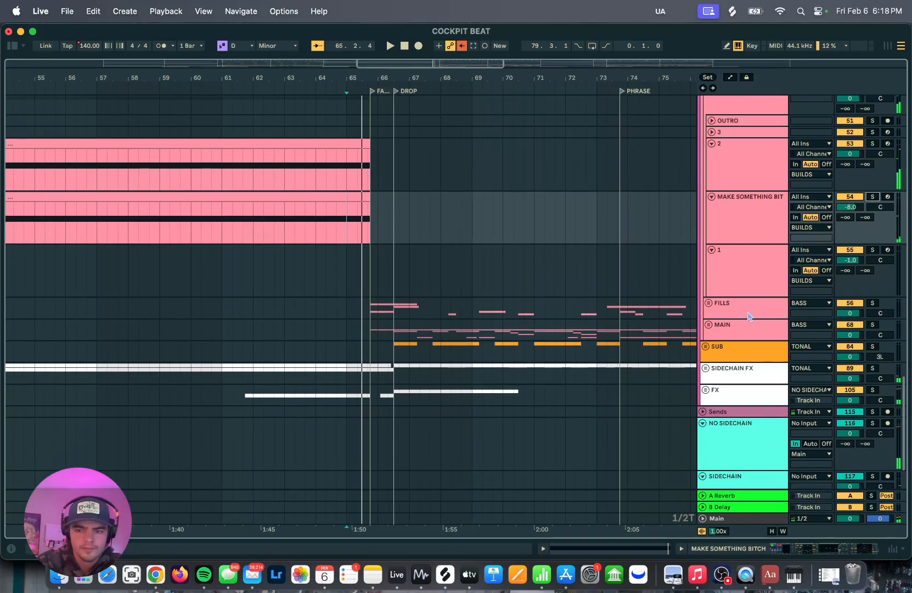
pyautogui.click(709, 325)
pyautogui.scroll(-3, 645, 384)
pyautogui.scroll(3, 539, 298)
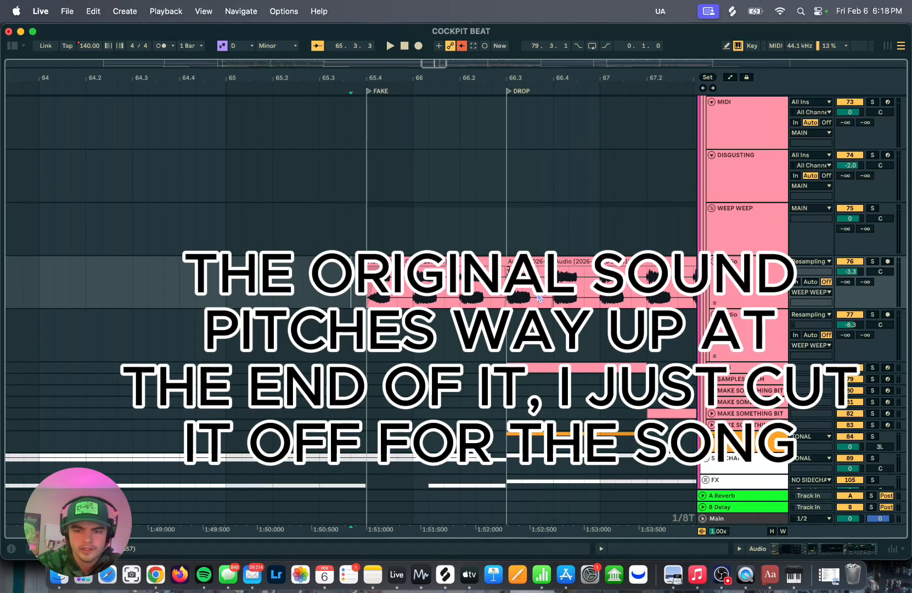
# Solo the first audio track in the WEEP WEEP group and play it from the FAKE marker into the drop.
pyautogui.click(872, 261)
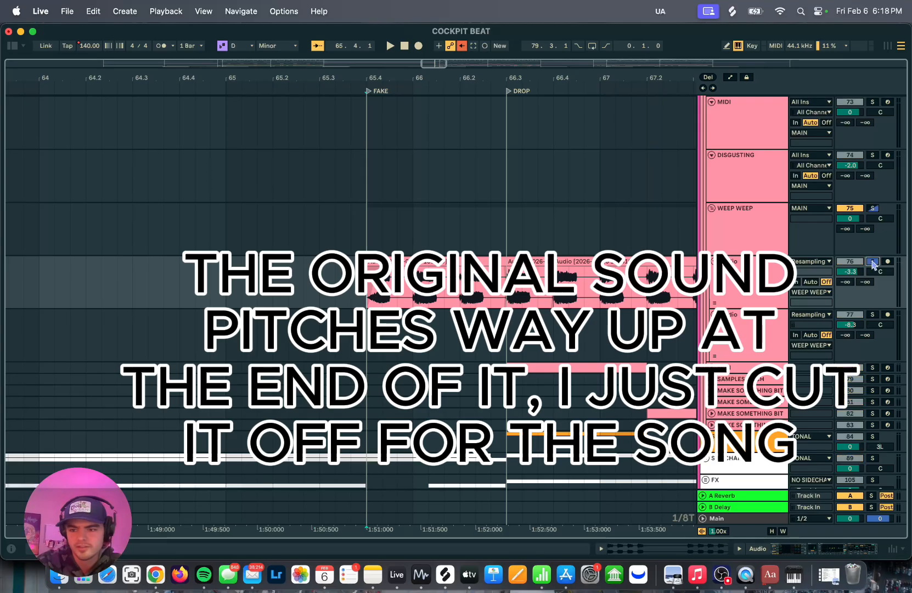
pyautogui.press('space')
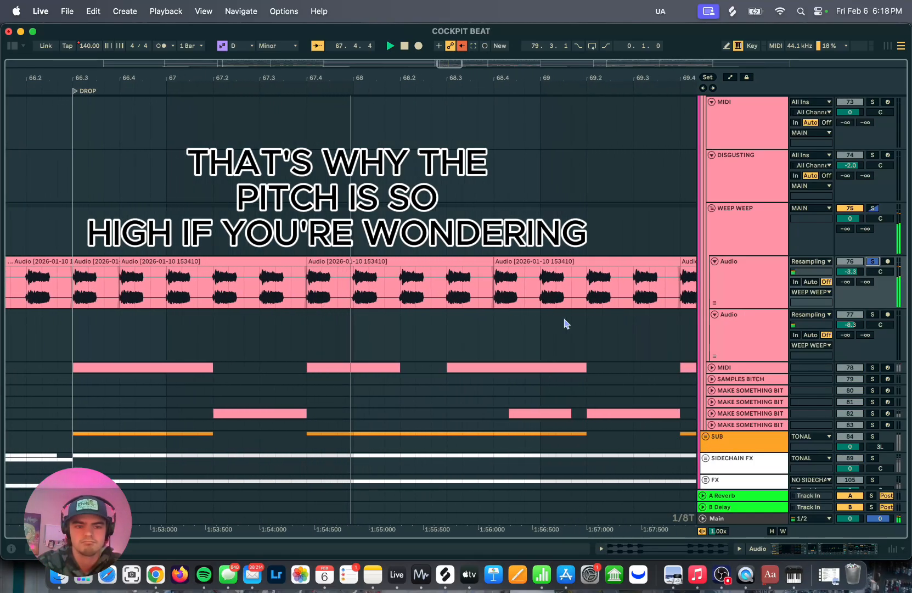
pyautogui.press('space')
pyautogui.press('-')
pyautogui.press('-')
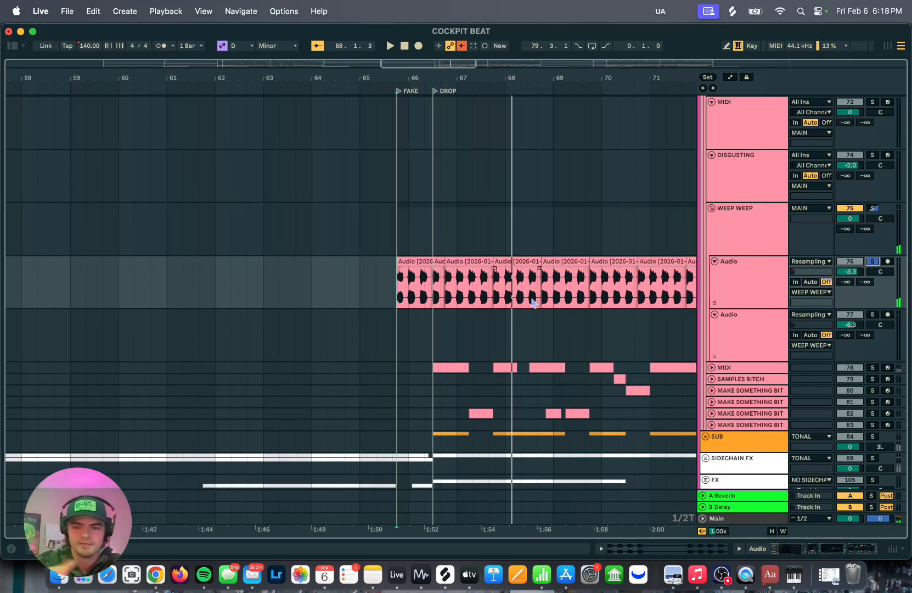
# Replay the soloed WEEP WEEP audio track from the FAKE marker.
pyautogui.scroll(10, 532, 302)
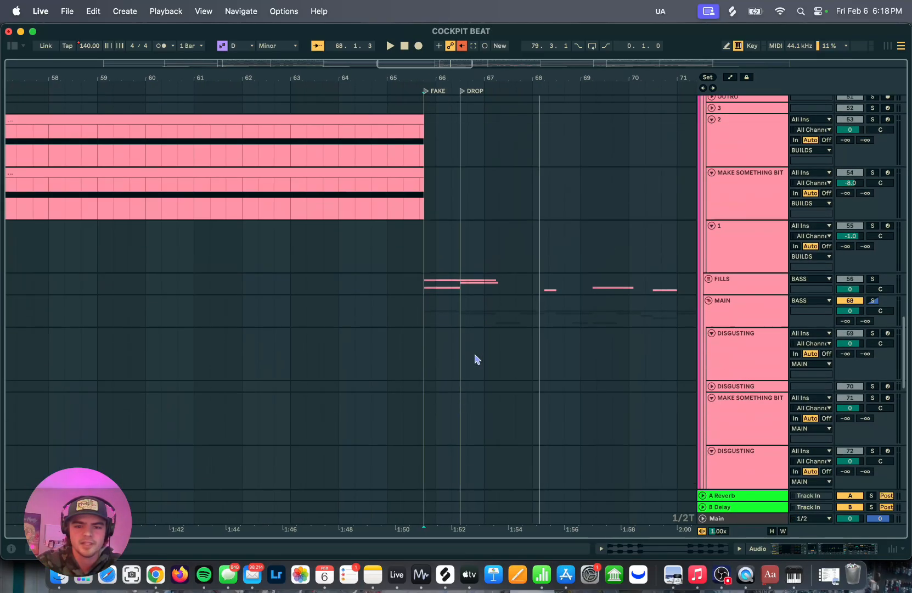
pyautogui.scroll(-10, 451, 355)
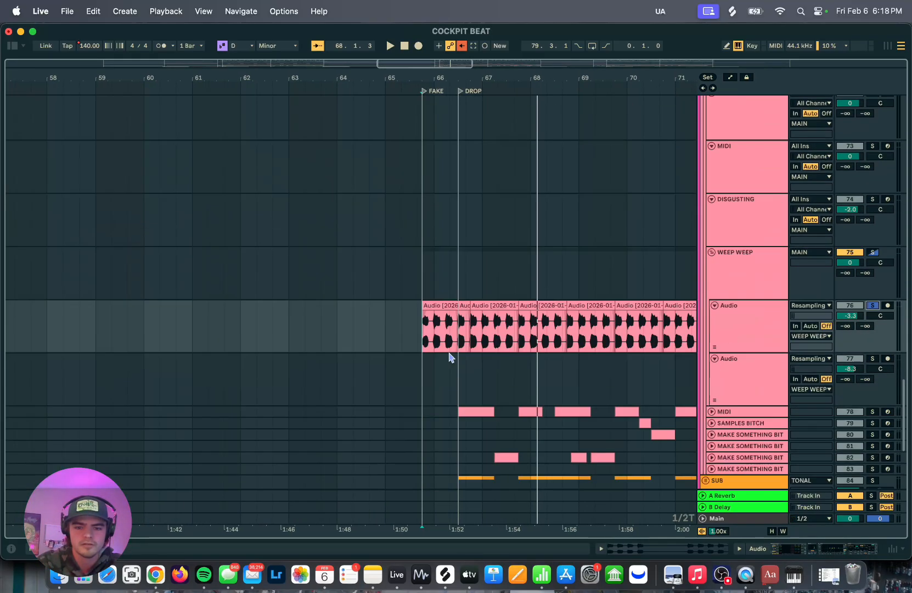
pyautogui.scroll(2, 452, 354)
pyautogui.press('space')
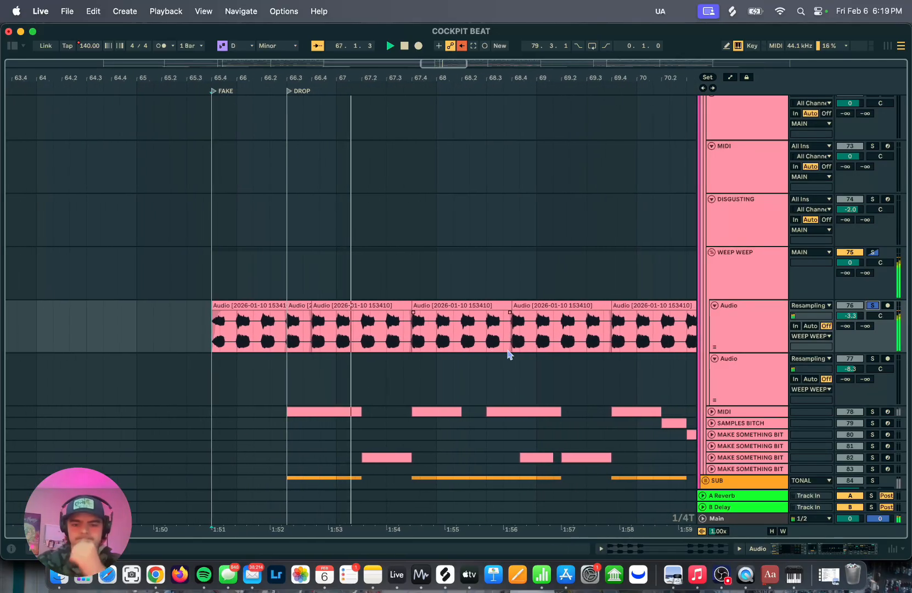
pyautogui.press('space')
# Solo the MAKE SOMETHING BITCH build track, play it from the BREAK marker and display its device chain.
pyautogui.scroll(5, 505, 377)
pyautogui.scroll(4, 293, 385)
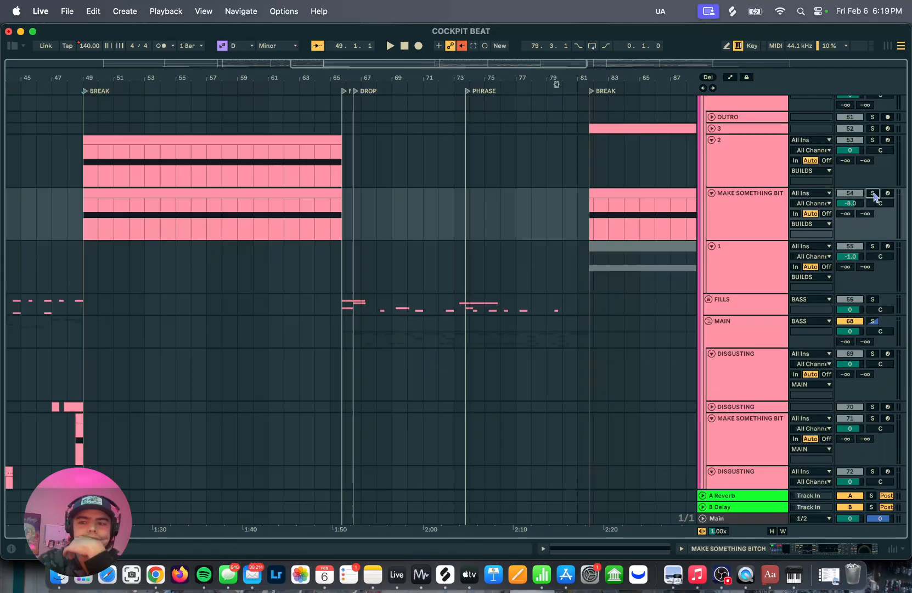
pyautogui.click(873, 195)
pyautogui.press('space')
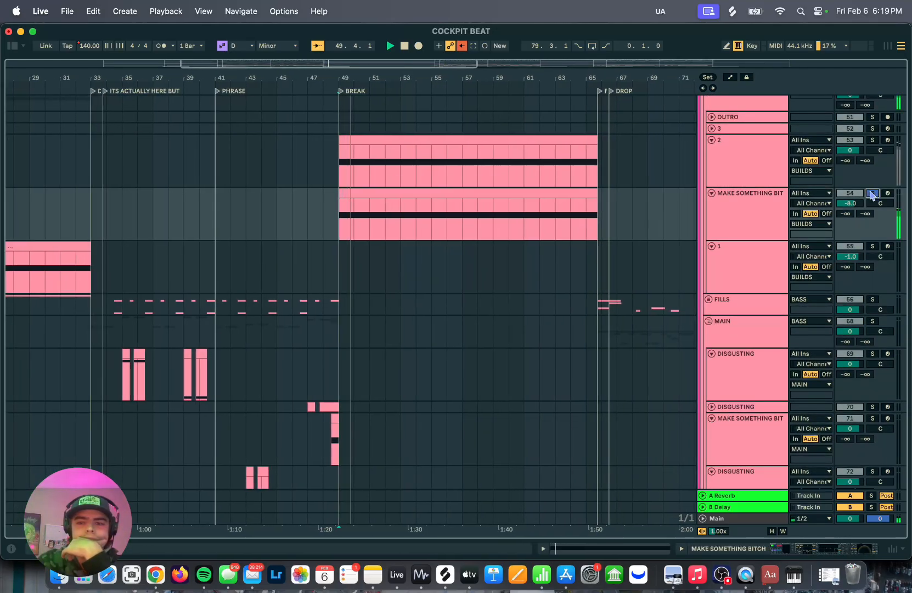
pyautogui.doubleClick(752, 212)
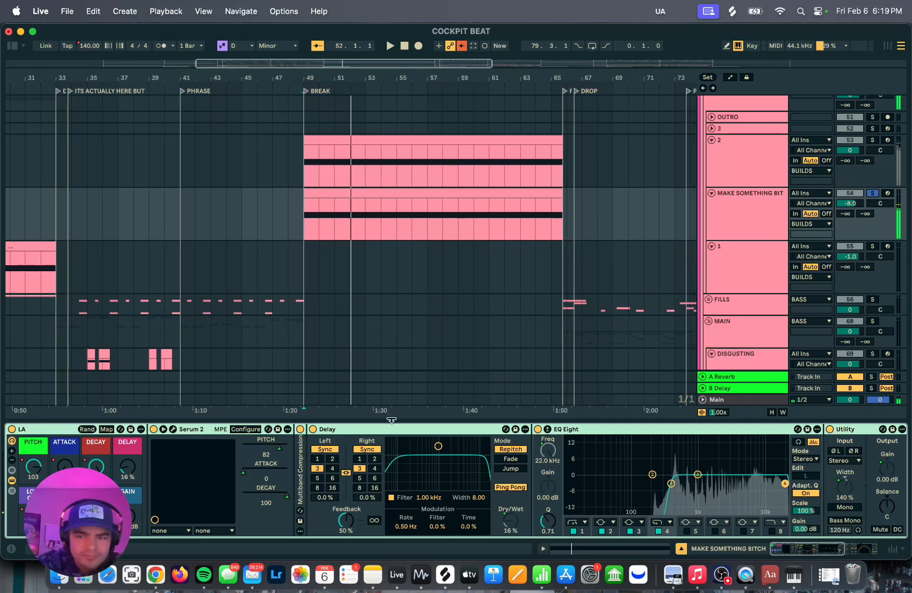
pyautogui.press('space')
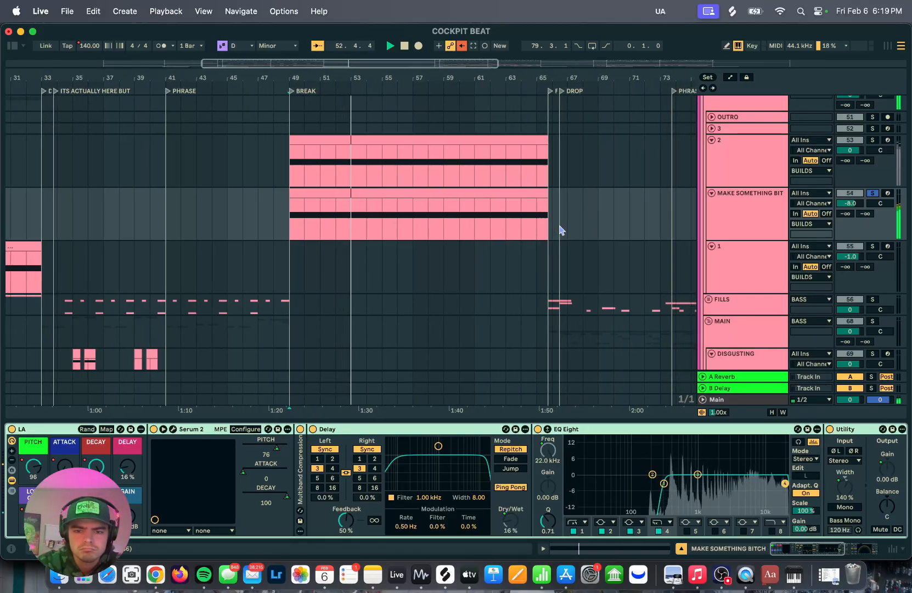
# Bring the Echo device into view and play the build track's tail just after the FAKE marker.
pyautogui.hscroll(10, 551, 455)
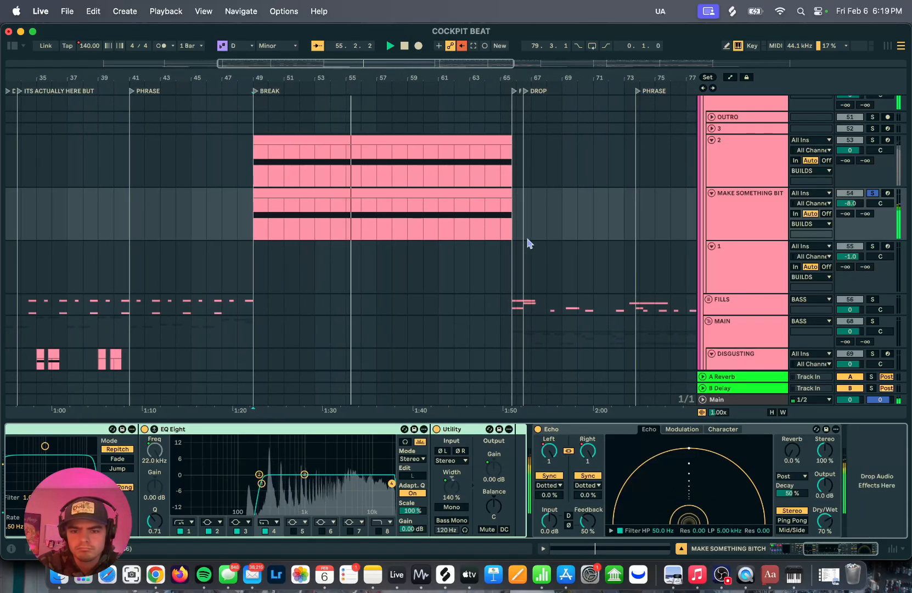
pyautogui.click(516, 230)
pyautogui.press('space')
pyautogui.press('space')
pyautogui.press('space')
pyautogui.hscroll(-2, 508, 235)
pyautogui.scroll(-1, 508, 235)
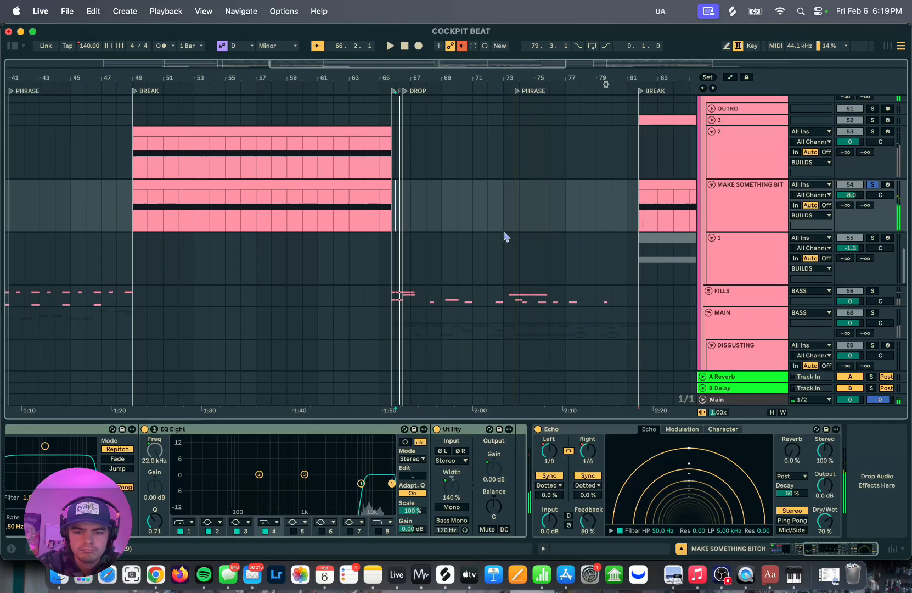
pyautogui.hscroll(-15, 527, 461)
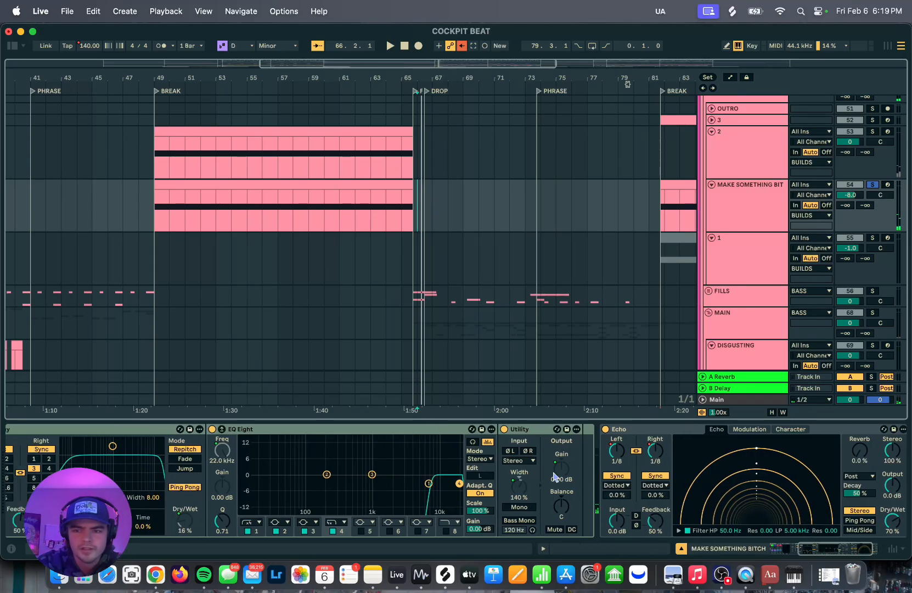
# Solo the CRAZY NASTY SHIT track in the FILLS group, show its devices and play it from the FAKE marker.
pyautogui.click(382, 261)
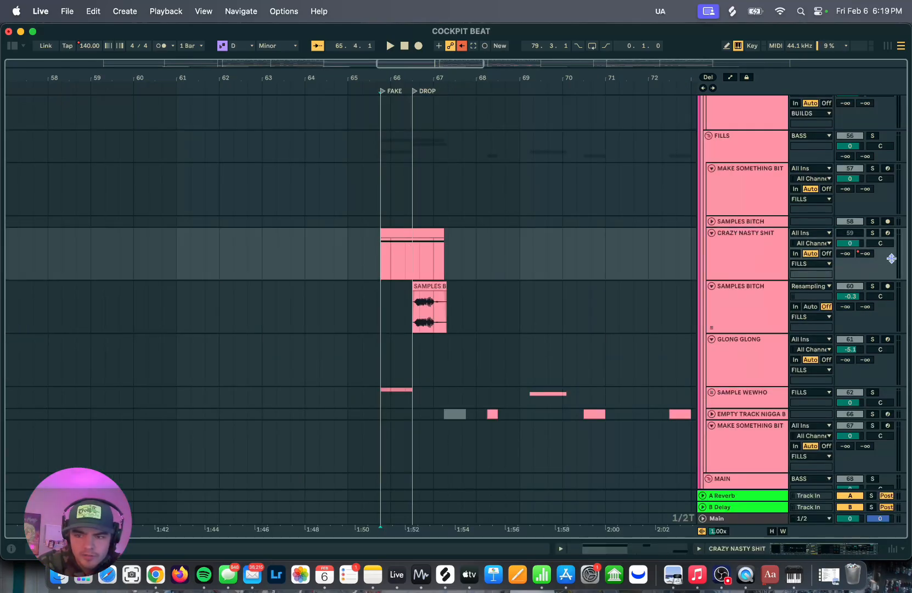
pyautogui.doubleClick(754, 246)
pyautogui.press('space')
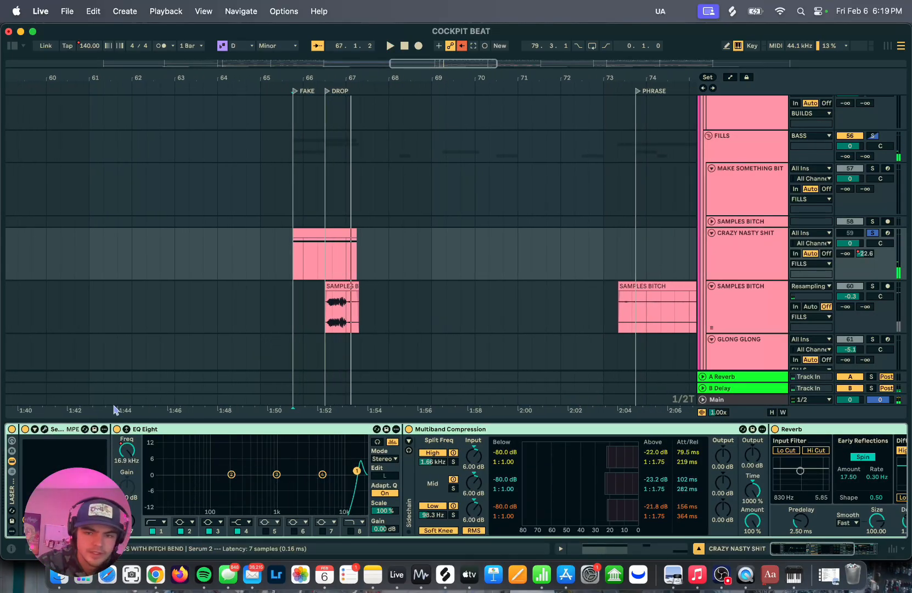
# Show the Serum 2 window of the CRAZY NASTY SHIT track and move it below the track's clips.
pyautogui.press('super+alt+p')
pyautogui.click(481, 171)
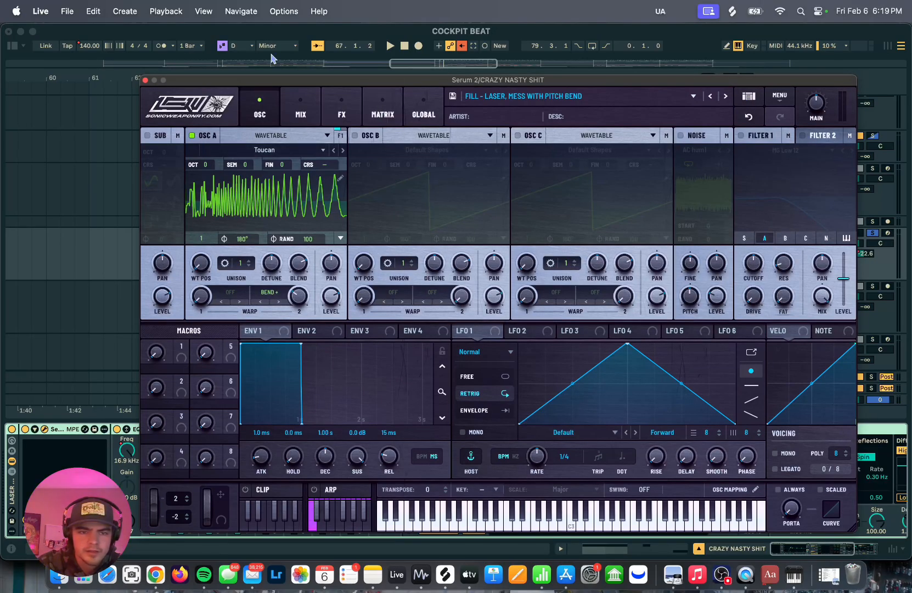
pyautogui.moveTo(270, 83); pyautogui.dragTo(225, 33)
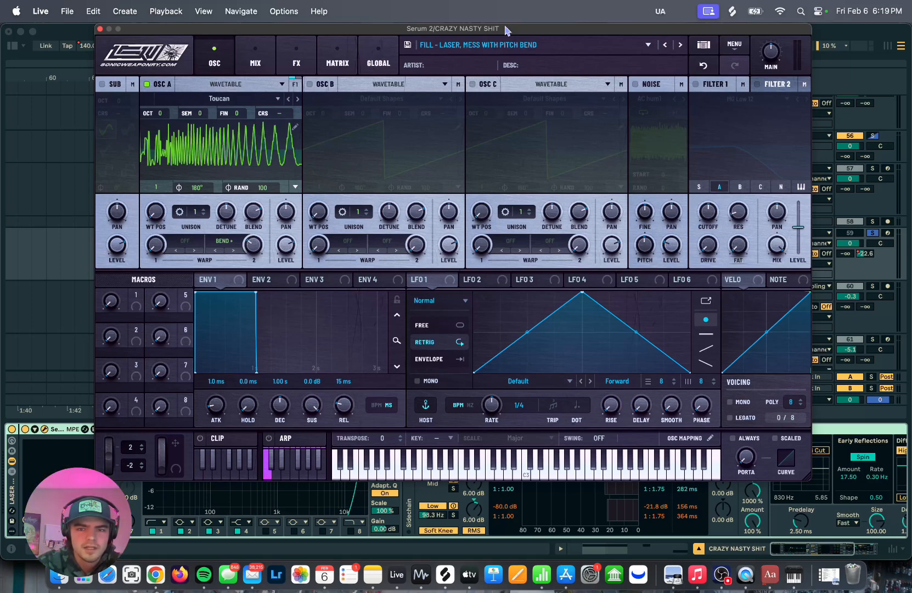
pyautogui.moveTo(506, 30); pyautogui.dragTo(477, 347)
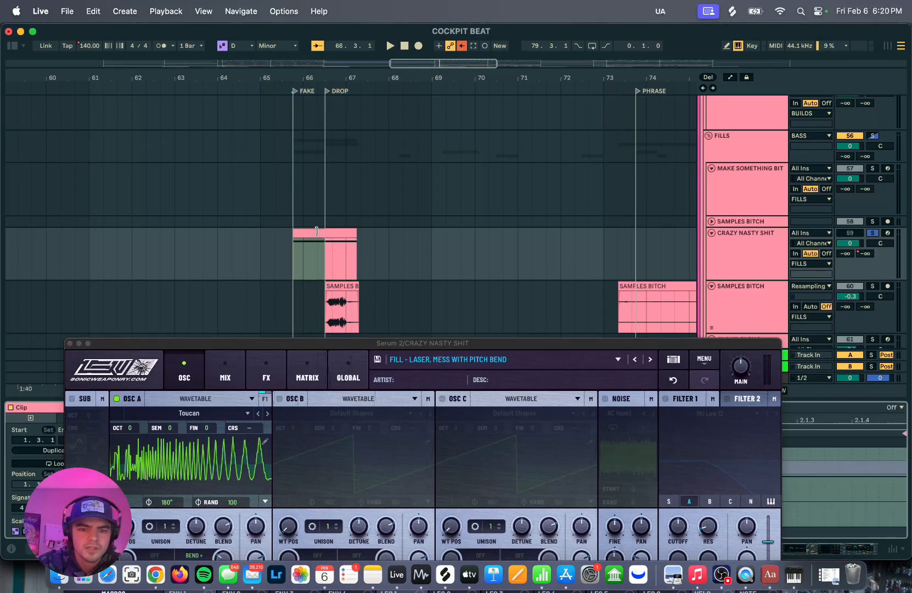
# Hide the plug-in window and inspect the MPE pitch bend of the CRAZY NASTY SHIT clip after the DROP marker in an enlarged clip view.
pyautogui.click(335, 233)
pyautogui.press('super+alt+p')
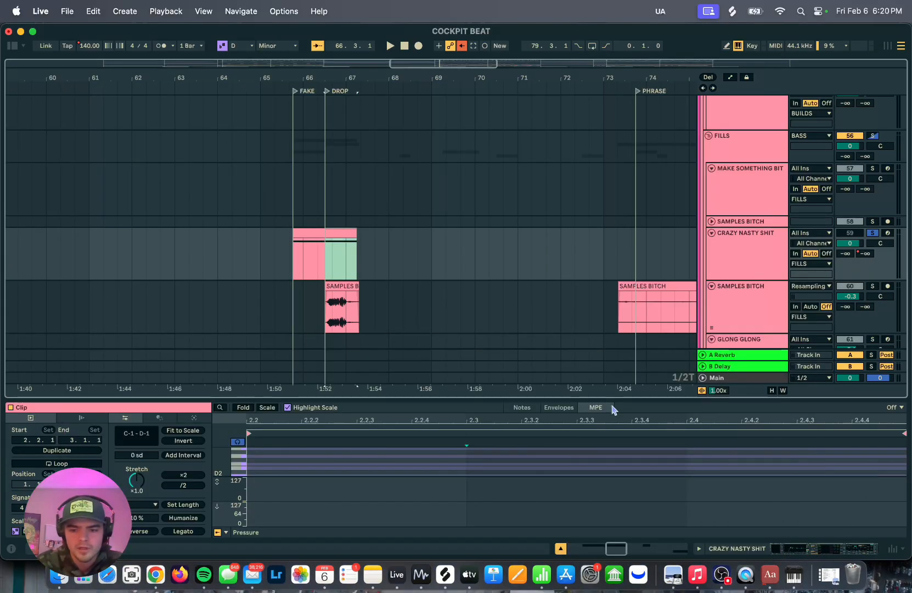
pyautogui.moveTo(617, 403); pyautogui.dragTo(710, 95)
pyautogui.click(467, 421)
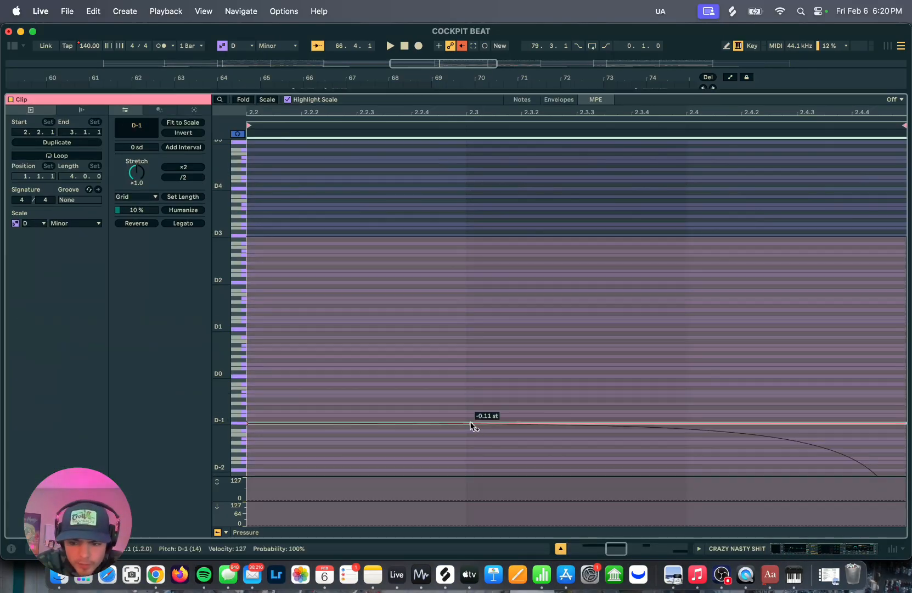
pyautogui.scroll(-6, 471, 425)
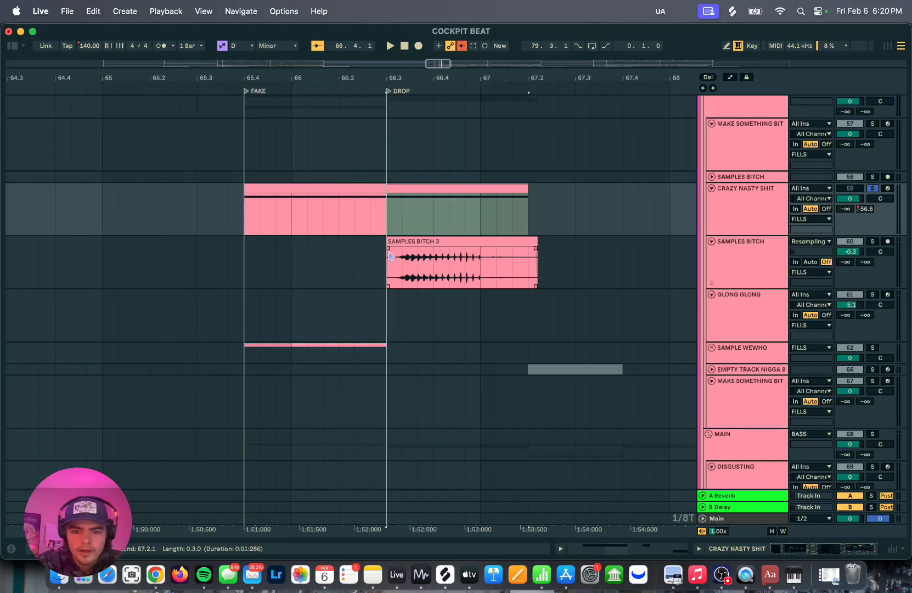
# Solo the SAMPLES BITCH track in the FILLS group and play its SAMPLES BITCH 3 clip from the DROP marker.
pyautogui.click(395, 281)
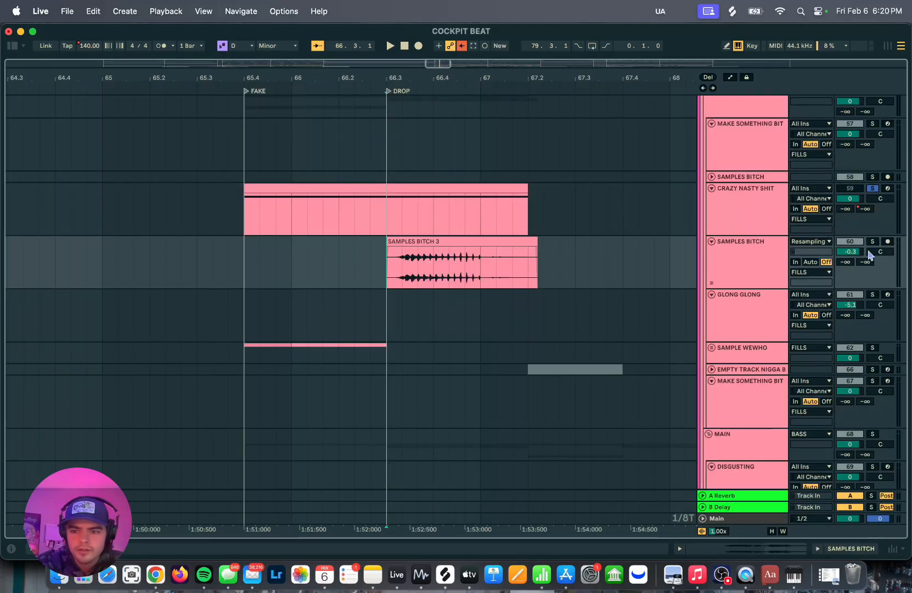
pyautogui.hscroll(2, 464, 299)
pyautogui.hscroll(-2, 525, 289)
pyautogui.scroll(-1, 525, 289)
pyautogui.press('space')
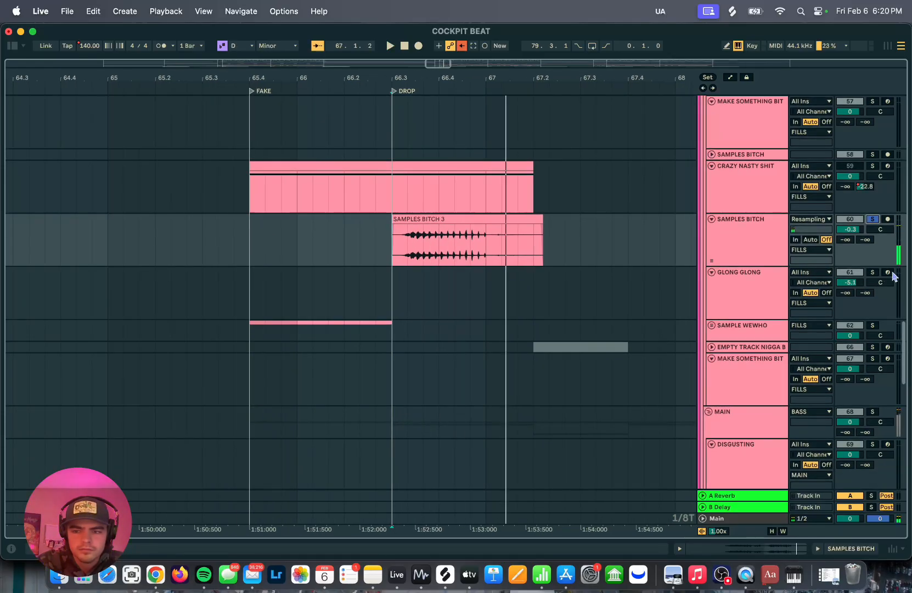
# Expand the SAMPLE WEWHO group, solo its first audio track and play the clip from the FAKE marker.
pyautogui.click(710, 325)
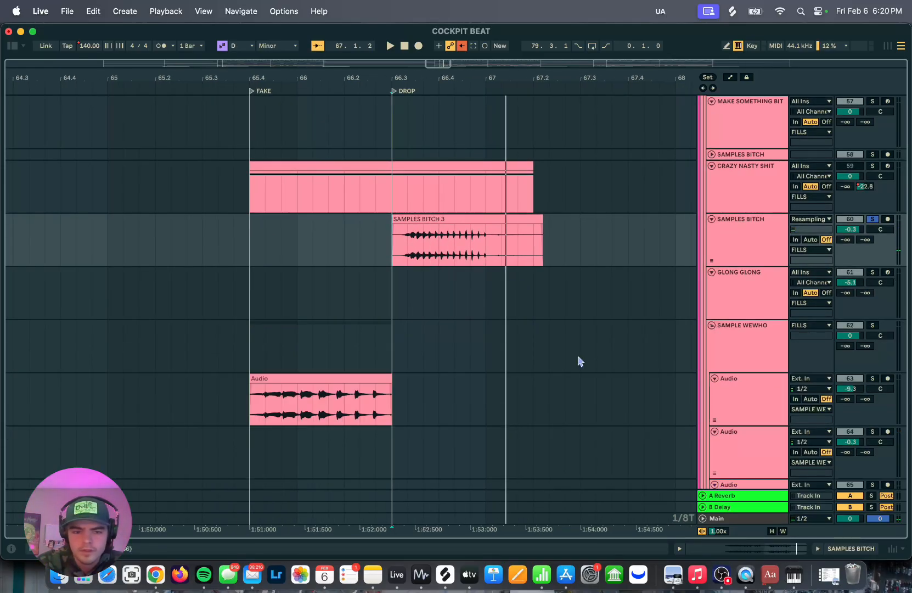
pyautogui.hscroll(-3, 581, 362)
pyautogui.scroll(-2, 580, 362)
pyautogui.click(723, 350)
pyautogui.click(877, 319)
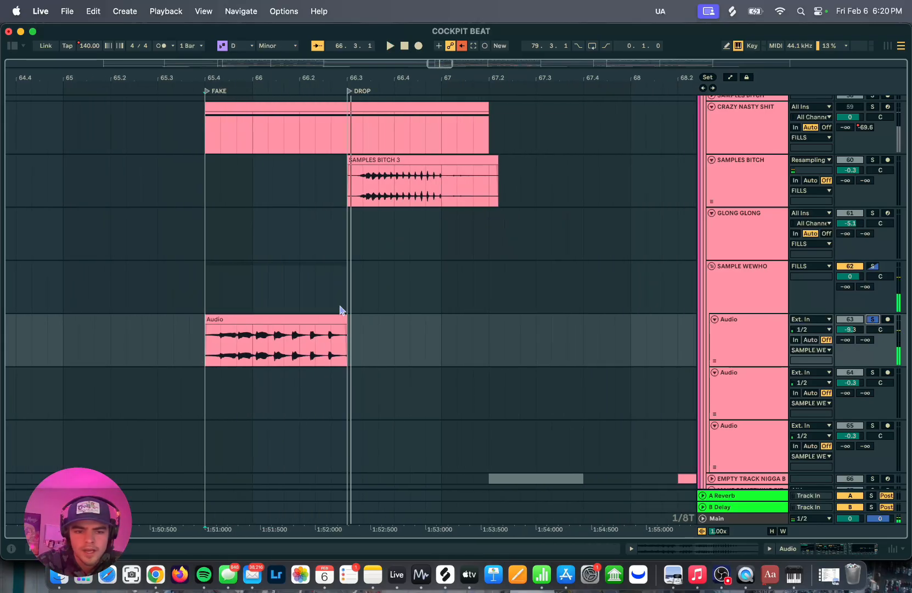
# View the sample details of the SAMPLE WEWHO audio clip between FAKE and DROP, and close the clip view.
pyautogui.doubleClick(247, 317)
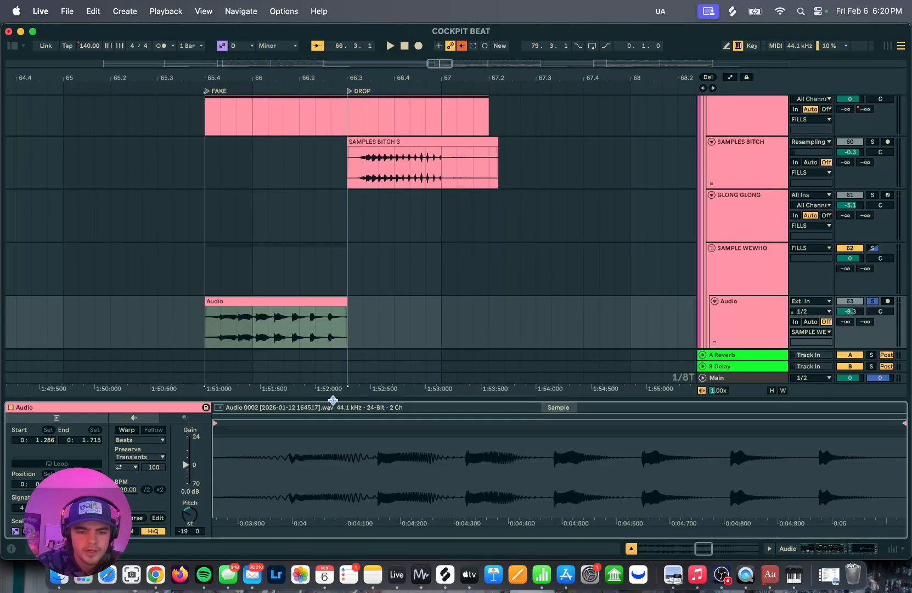
pyautogui.moveTo(333, 401); pyautogui.dragTo(327, 567)
pyautogui.scroll(-3, 332, 240)
pyautogui.scroll(2, 331, 241)
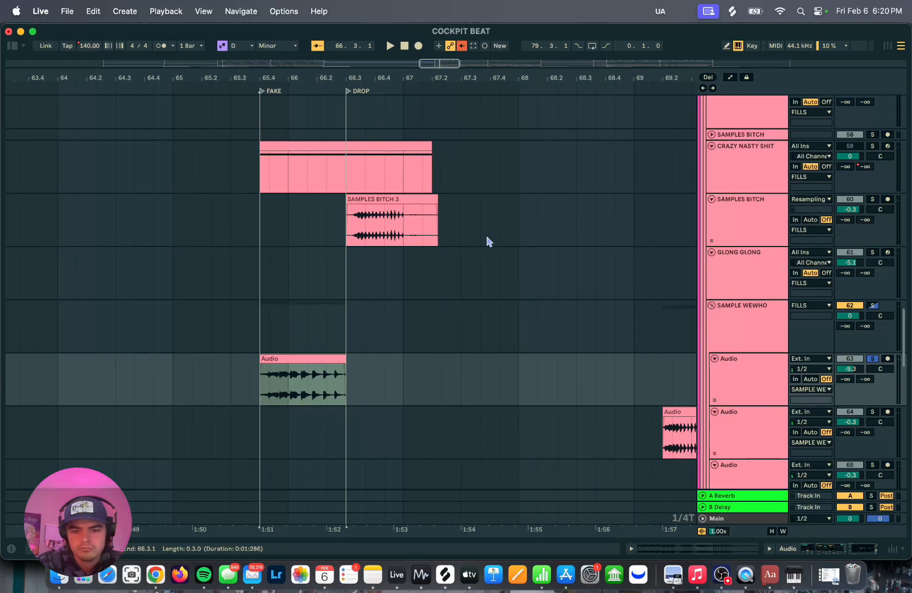
# Solo the SAMPLES BITCH track together with the first SAMPLE WEWHO audio track and play both from the FAKE marker.
pyautogui.click(873, 199)
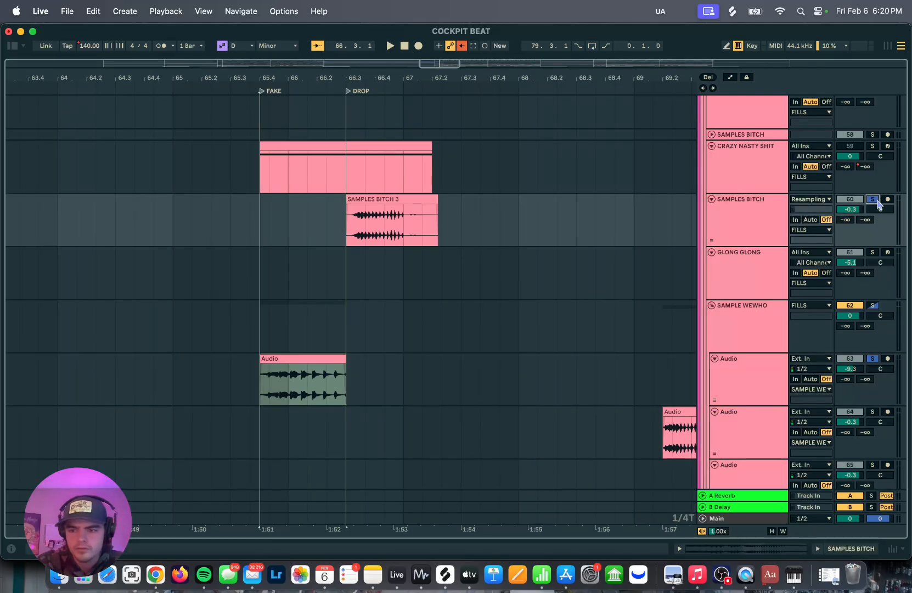
pyautogui.click(875, 200)
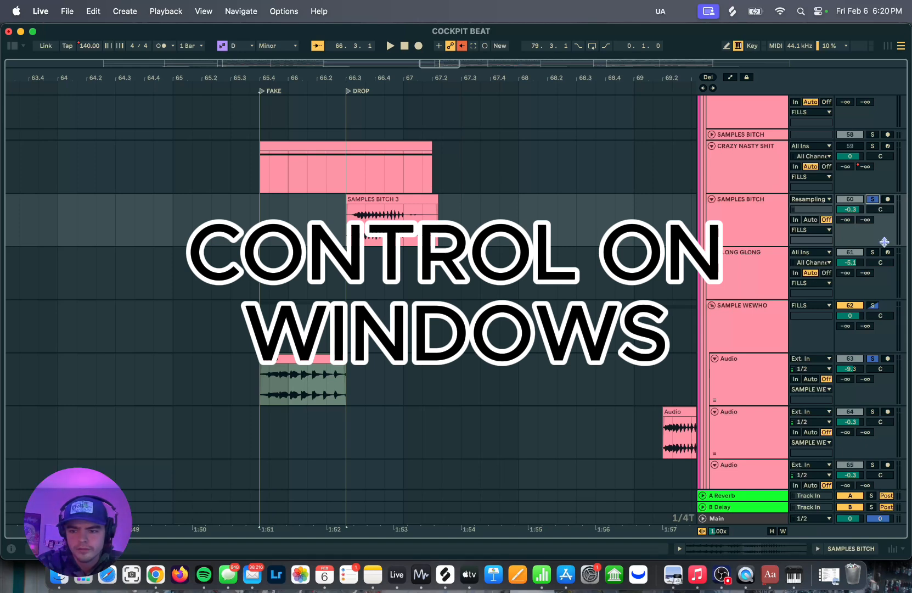
pyautogui.click(388, 275)
pyautogui.scroll(3, 389, 275)
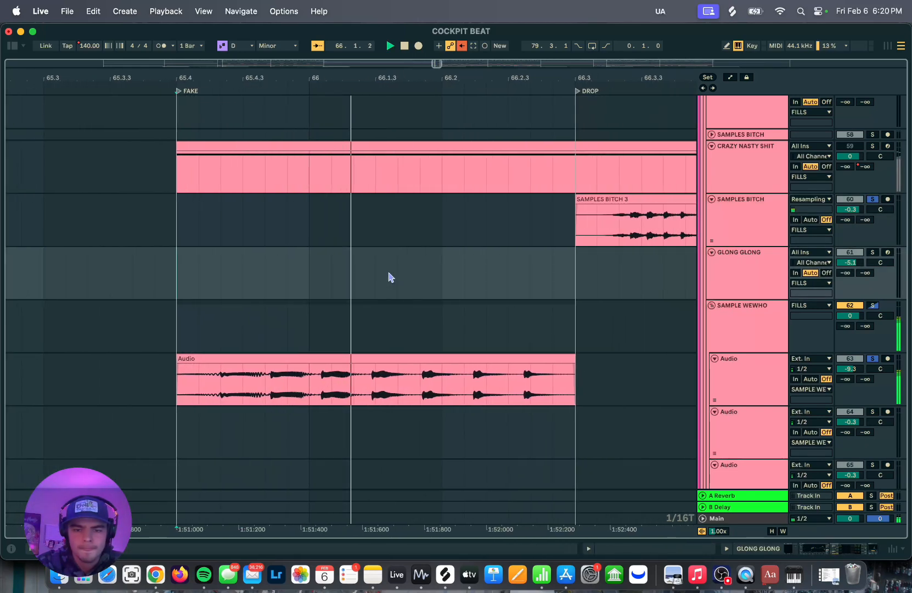
pyautogui.scroll(-3, 388, 275)
pyautogui.press('space')
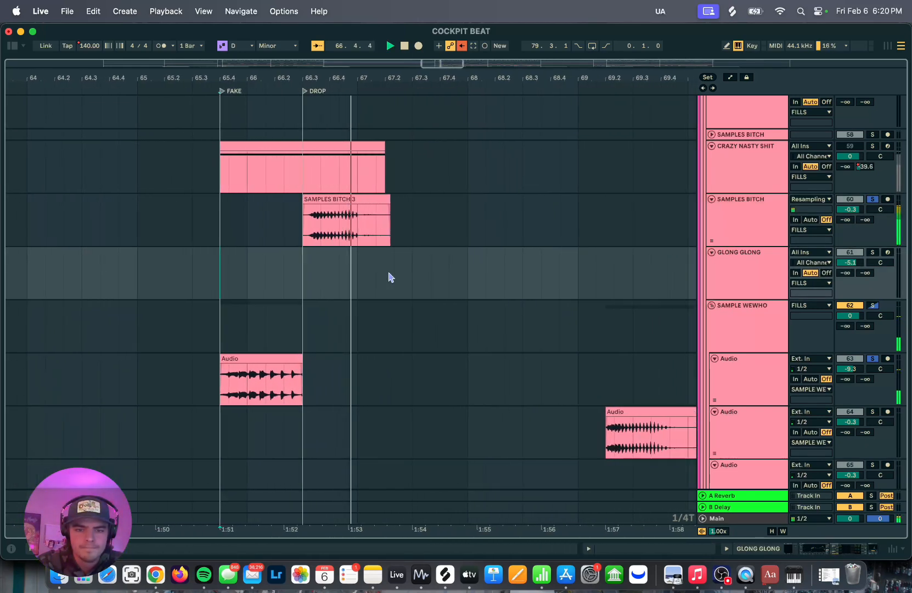
pyautogui.scroll(-3, 388, 272)
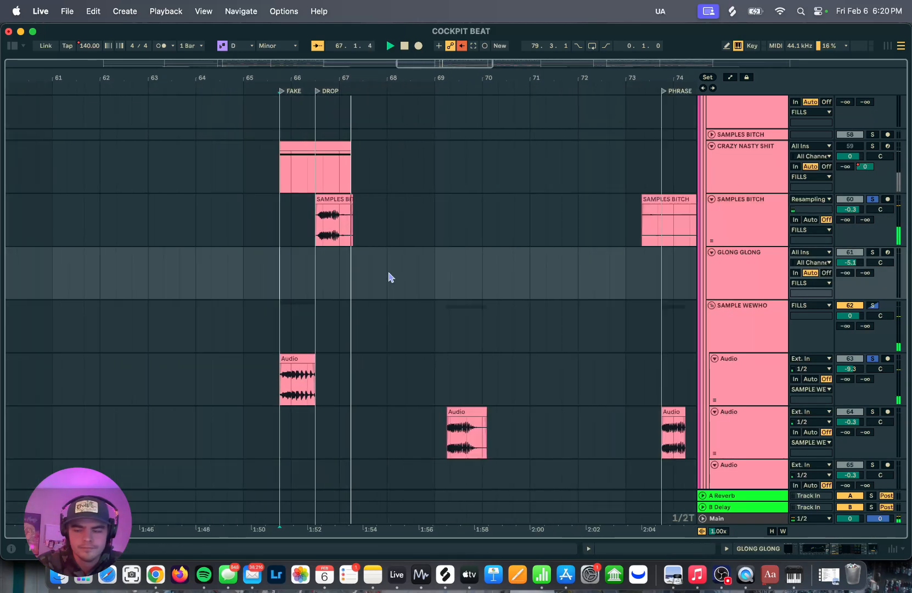
# Solo the MIDI track in the bass MAIN group, expand it and play it from the DROP marker.
pyautogui.click(368, 320)
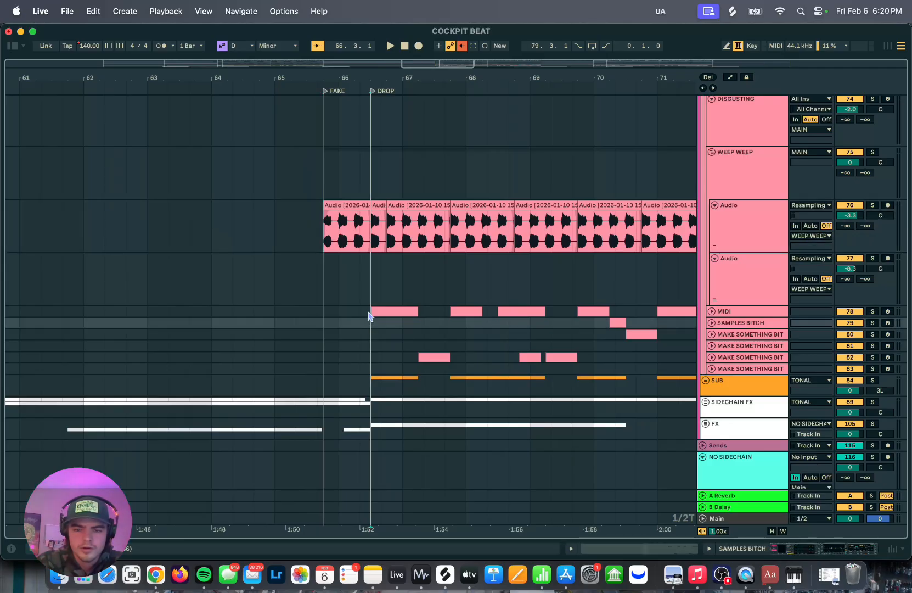
pyautogui.click(368, 312)
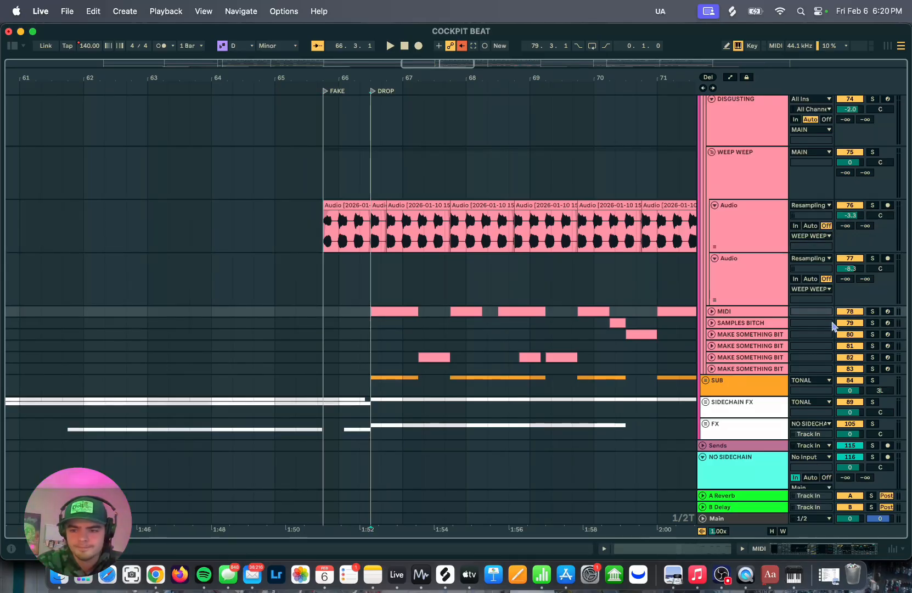
pyautogui.click(872, 311)
pyautogui.press('space')
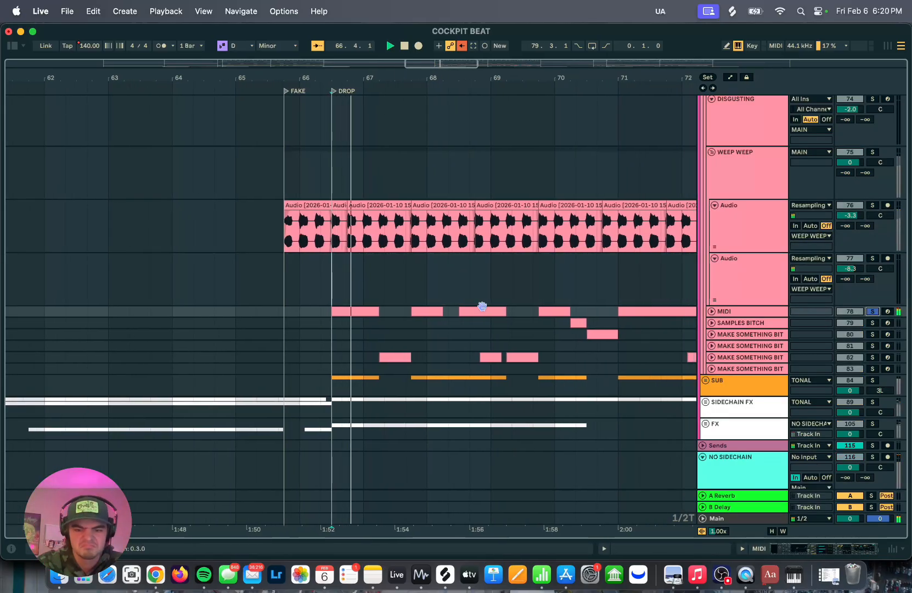
pyautogui.click(712, 311)
pyautogui.press('space')
# Examine the MIDI track's device chain and its clips across the arrangement, and hide the device view.
pyautogui.doubleClick(755, 332)
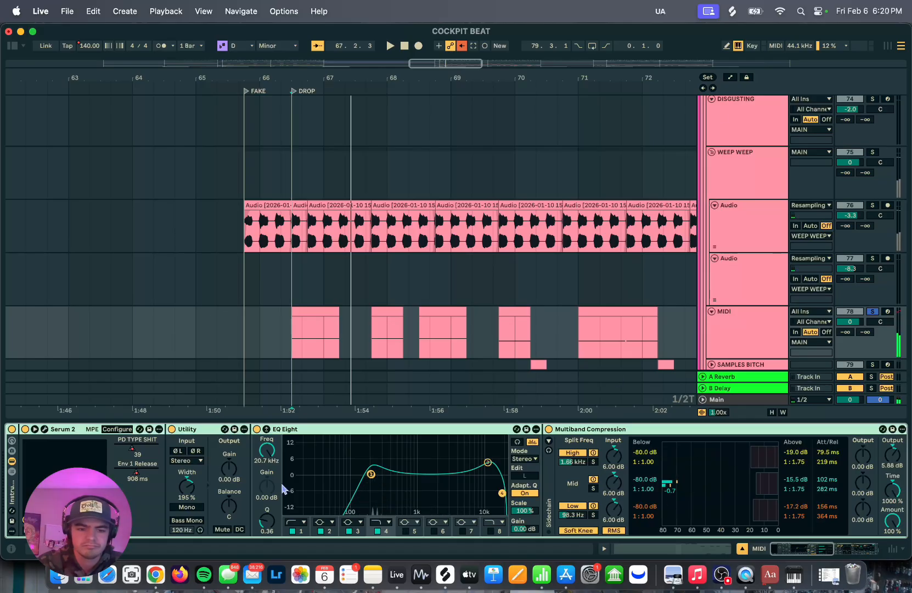
pyautogui.scroll(-10, 291, 219)
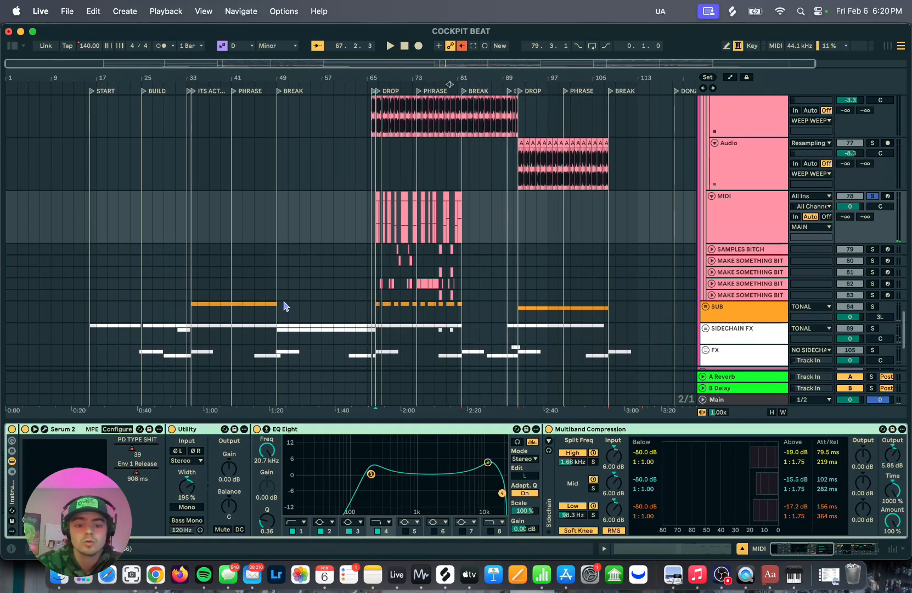
pyautogui.scroll(-2, 337, 290)
pyautogui.scroll(6, 371, 252)
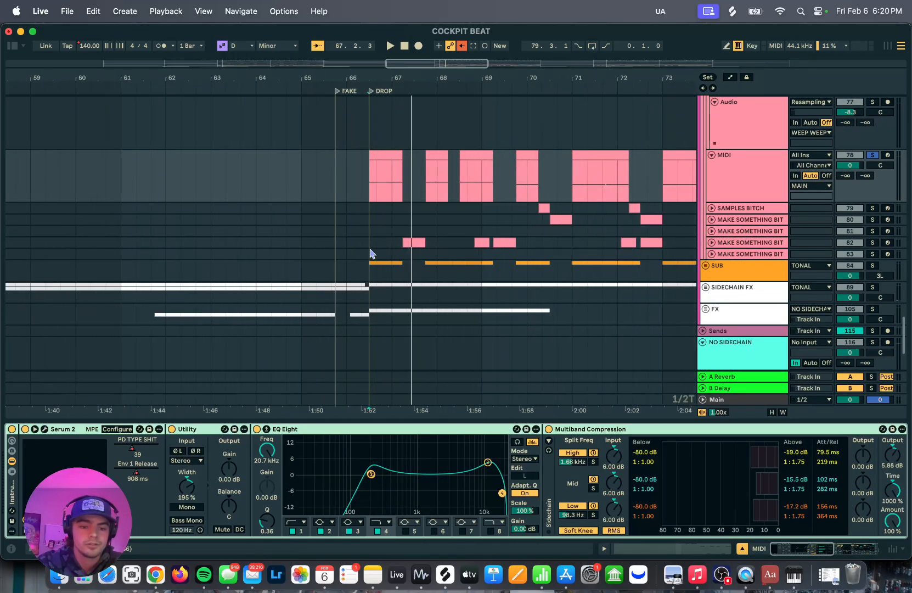
pyautogui.scroll(1, 389, 251)
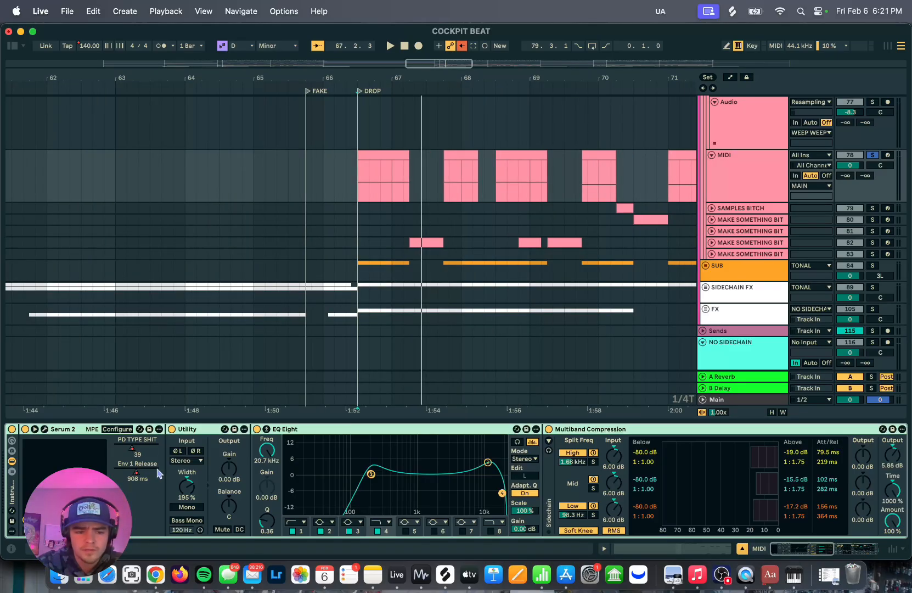
pyautogui.hscroll(10, 321, 480)
pyautogui.hscroll(-10, 321, 480)
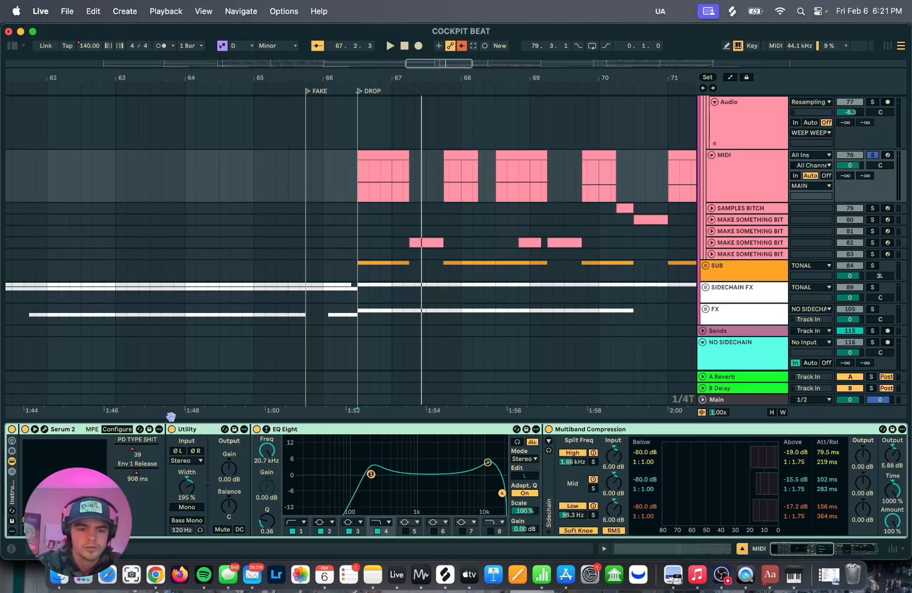
pyautogui.scroll(8, 501, 375)
pyautogui.scroll(-3, 495, 375)
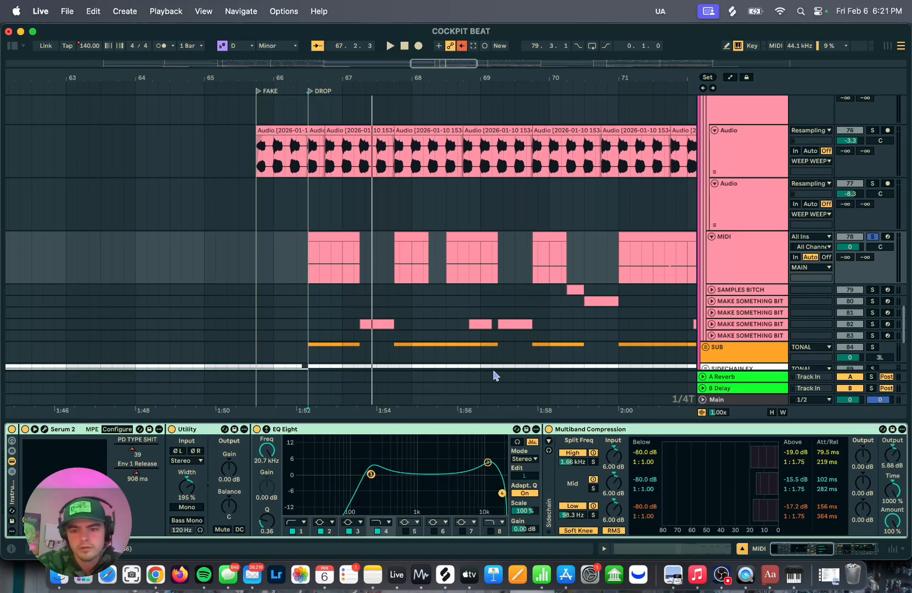
pyautogui.moveTo(499, 423); pyautogui.dragTo(491, 526)
pyautogui.scroll(3, 615, 224)
pyautogui.hscroll(3, 614, 223)
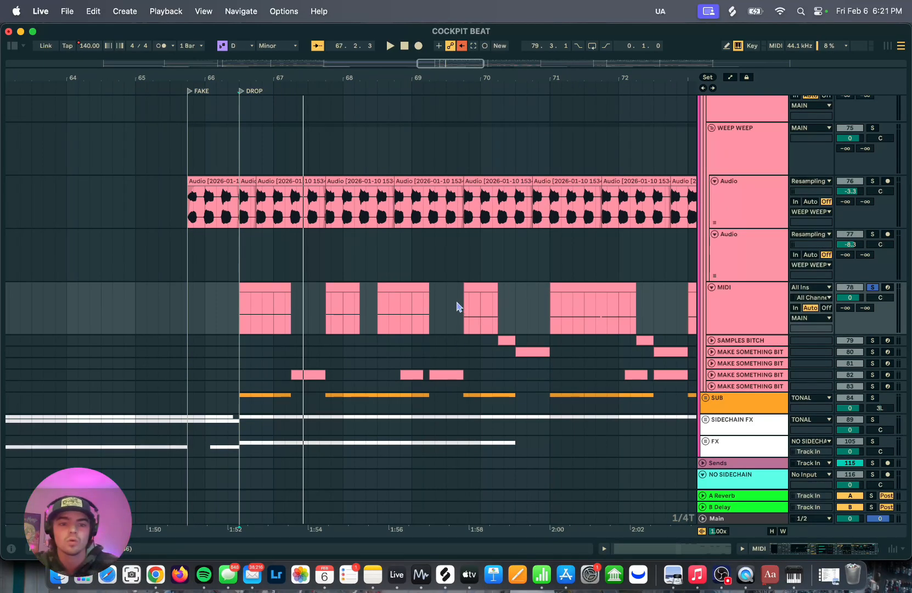
# Unsolo the MIDI track and play the full mix from 70.2, where its fourth drop clip ends.
pyautogui.scroll(5, 473, 382)
pyautogui.click(872, 288)
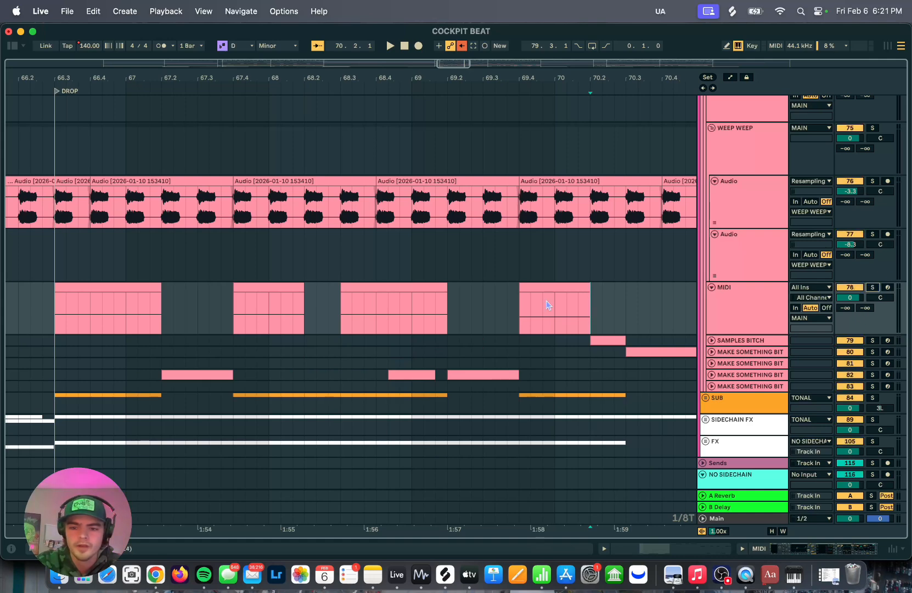
pyautogui.scroll(5, 540, 304)
pyautogui.press('space')
pyautogui.scroll(-5, 540, 303)
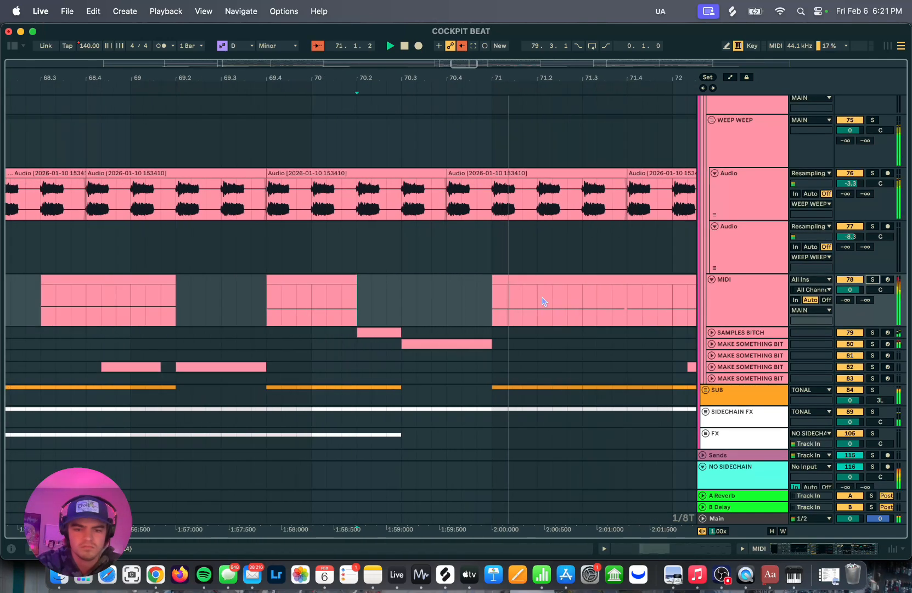
pyautogui.scroll(-1, 406, 343)
pyautogui.scroll(-5, 406, 346)
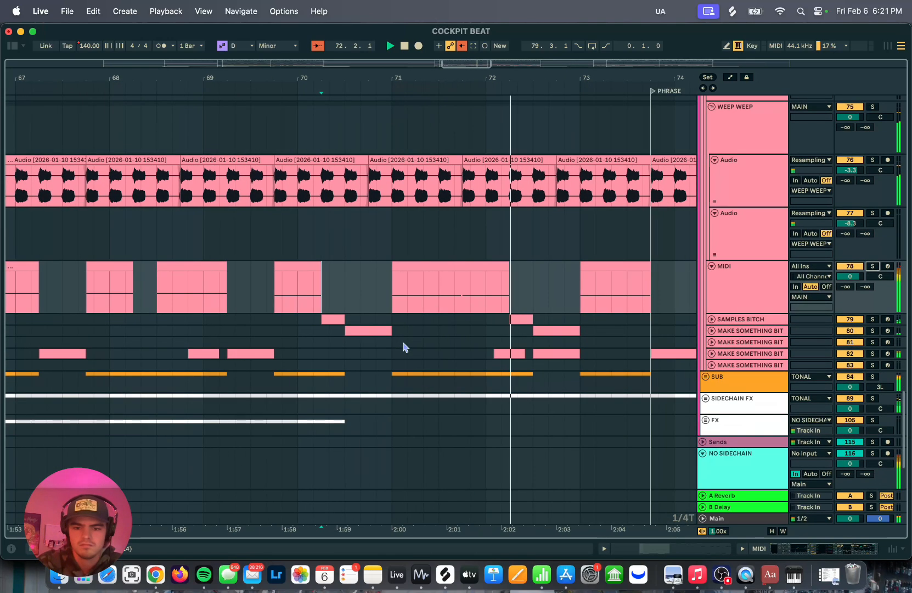
# Solo the LASER track in the SNARECLAP group and play its clip from 70.2.
pyautogui.scroll(10, 404, 346)
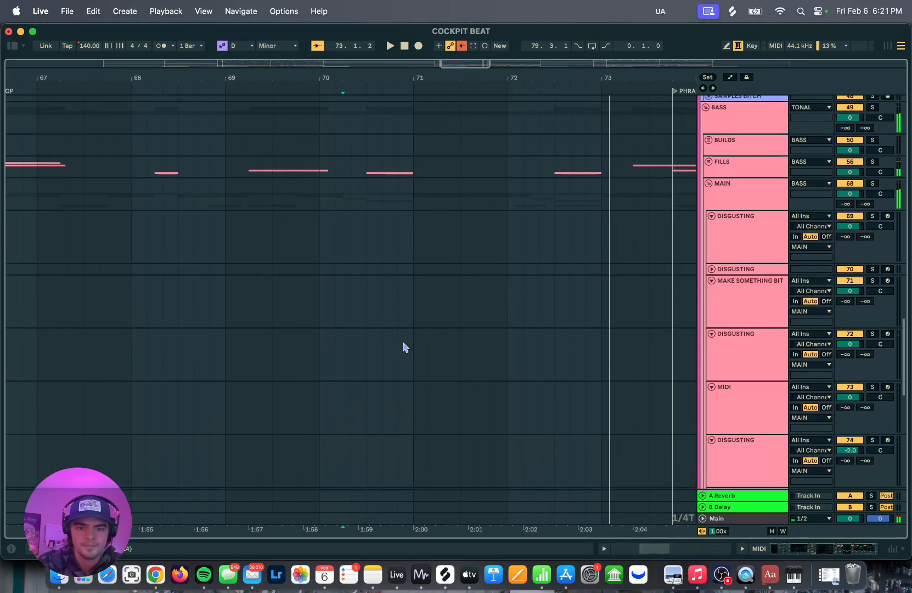
pyautogui.scroll(5, 430, 279)
pyautogui.scroll(3, 399, 272)
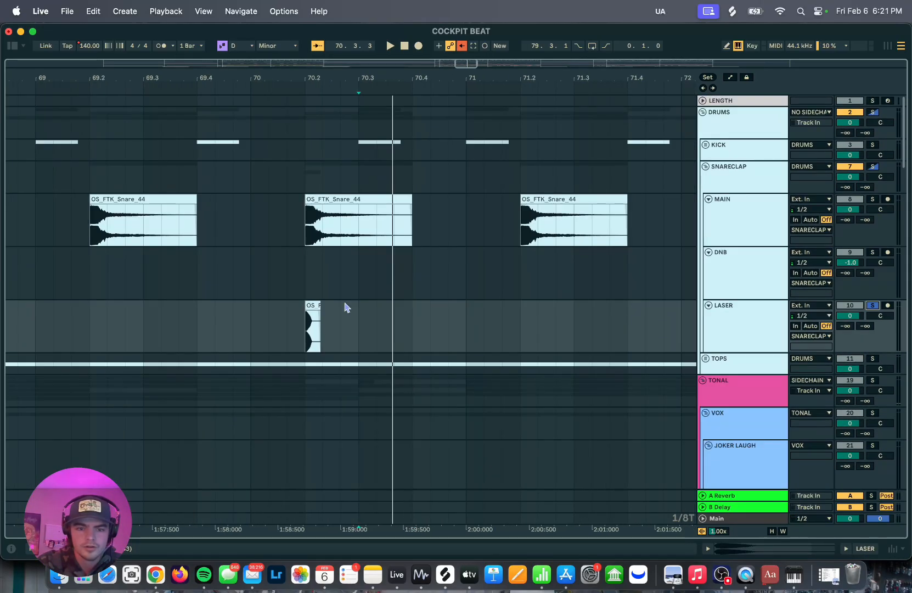
pyautogui.click(314, 349)
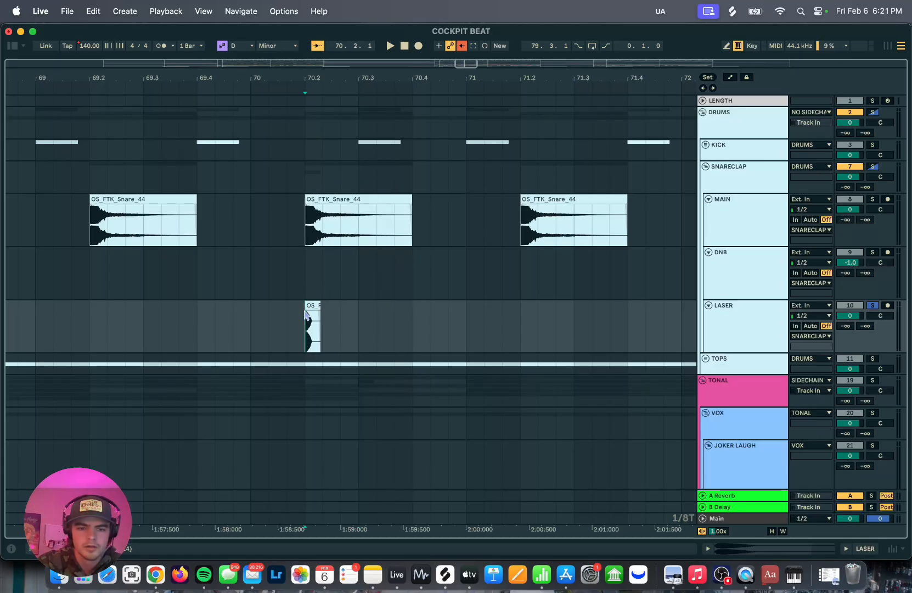
pyautogui.press('space')
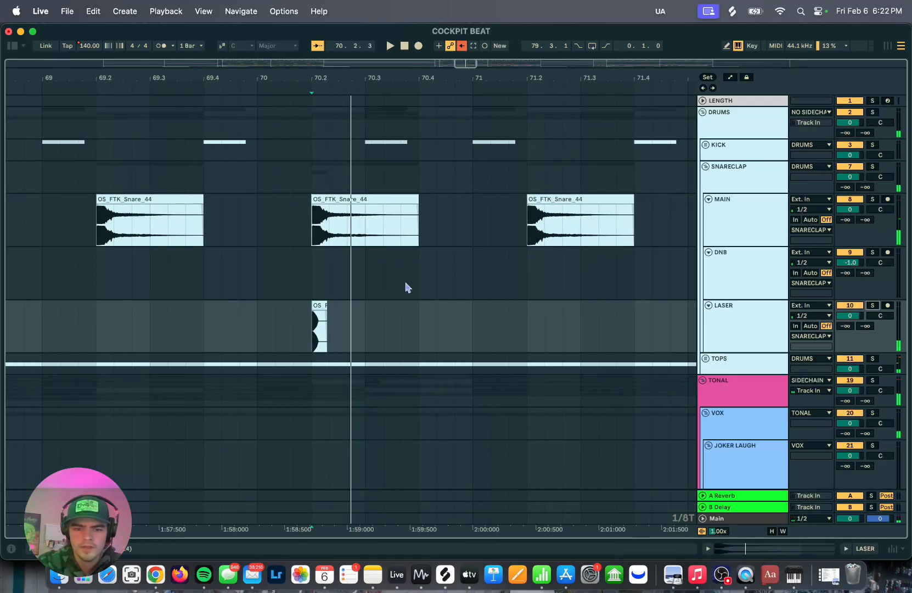
# Play the LASER clips in the full mix with the solo off, through bar 72.
pyautogui.press('-')
pyautogui.press('-')
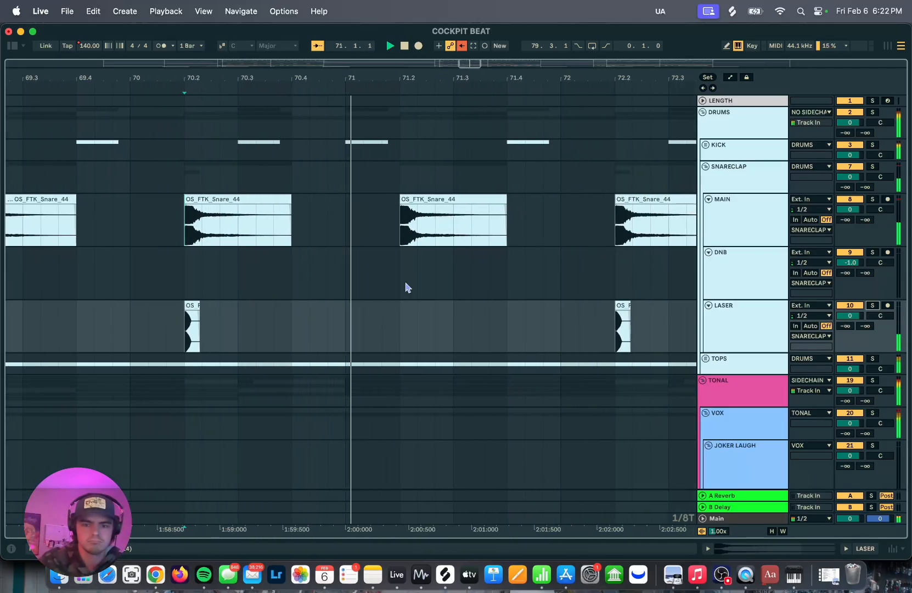
pyautogui.press('+')
pyautogui.press('+')
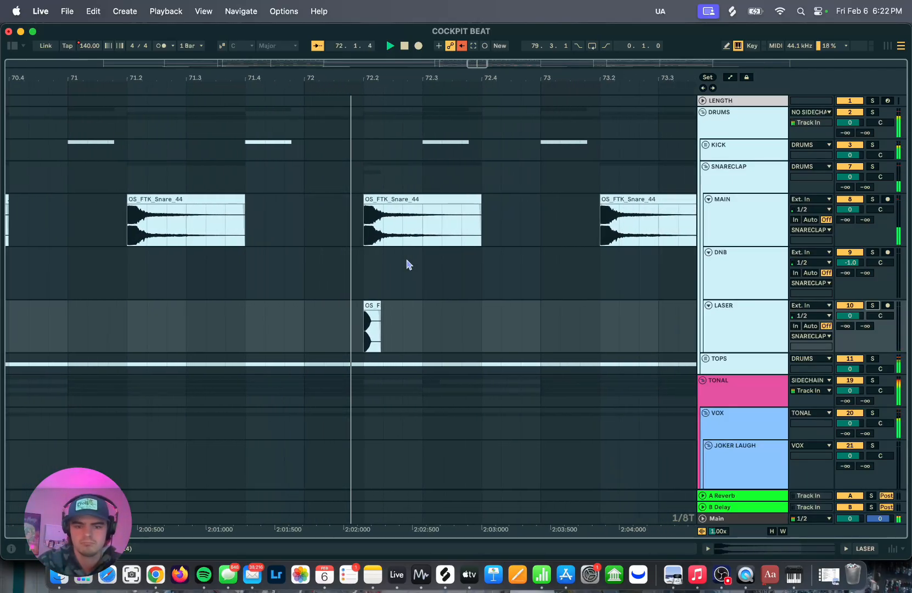
pyautogui.press('-')
# Solo the first MAKE SOMETHING BITCH track in the MAIN group, expand it and play its clip from 70.3.
pyautogui.scroll(-10, 408, 265)
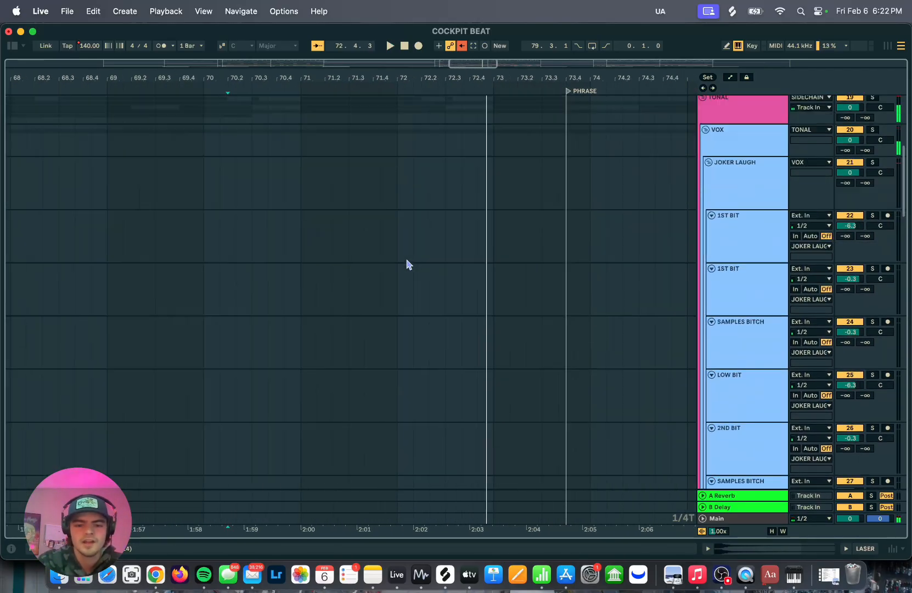
pyautogui.scroll(-15, 409, 265)
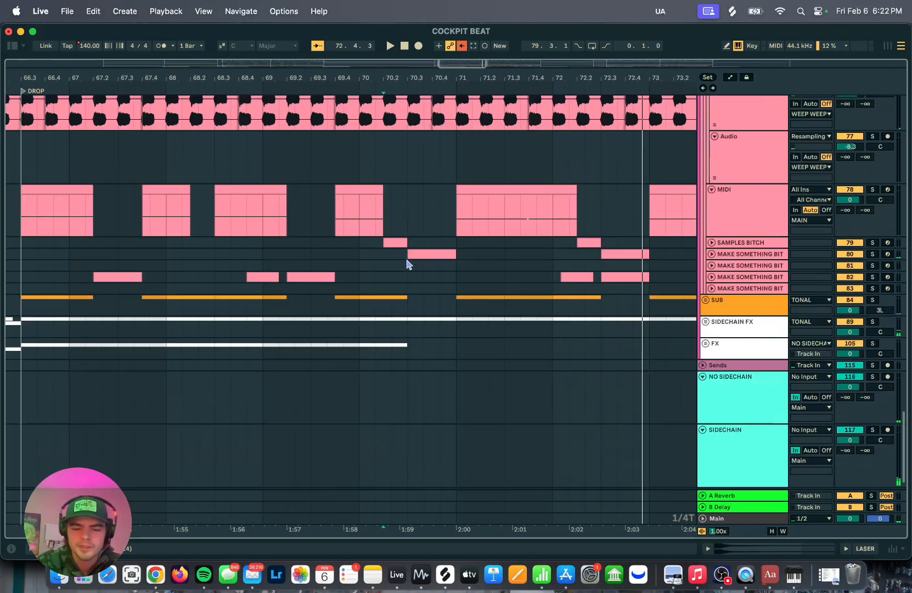
pyautogui.click(440, 230)
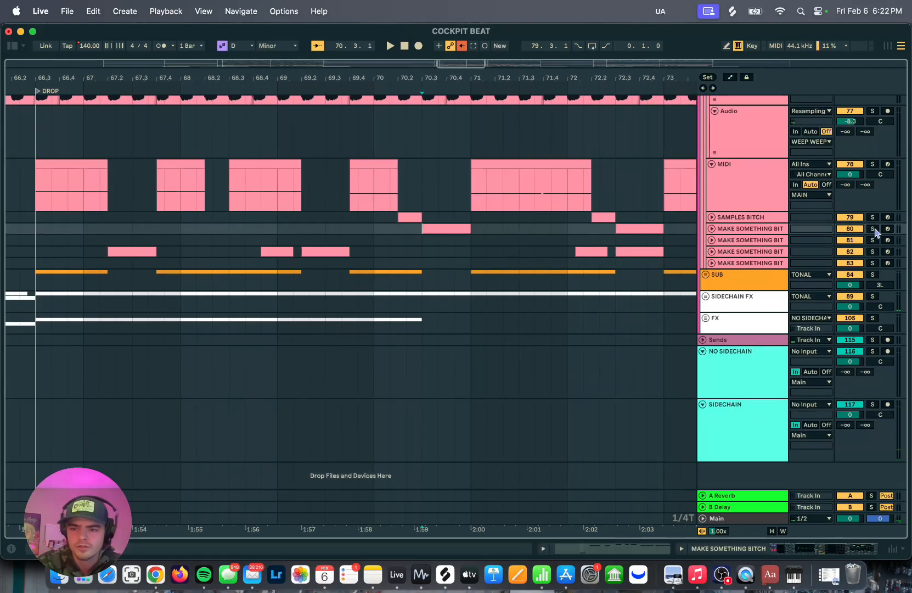
pyautogui.click(873, 228)
pyautogui.click(712, 228)
pyautogui.press('space')
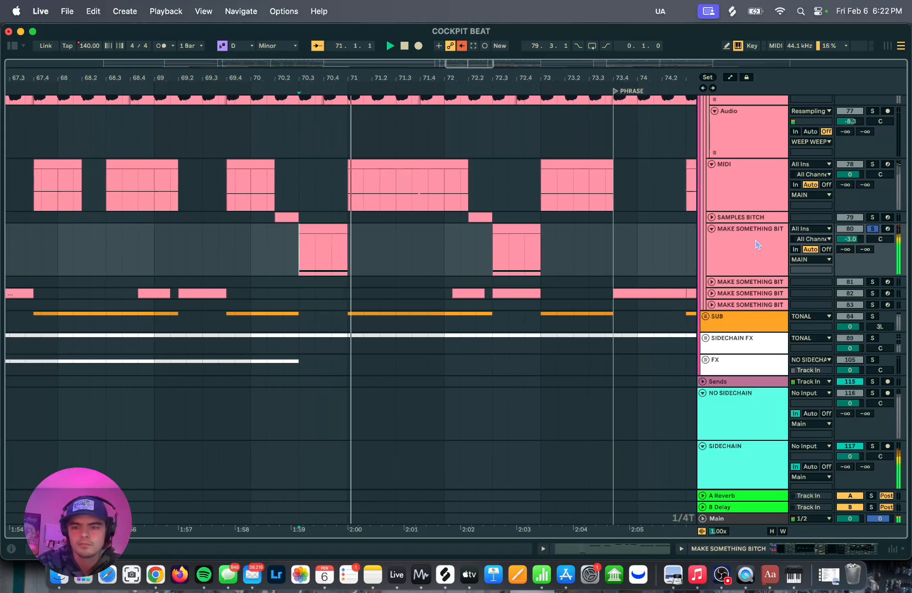
# Open the soloed track's Serum 2, inspect its oscillators and effects, set the reverb's low cut to 74, and close the plug-in.
pyautogui.doubleClick(757, 245)
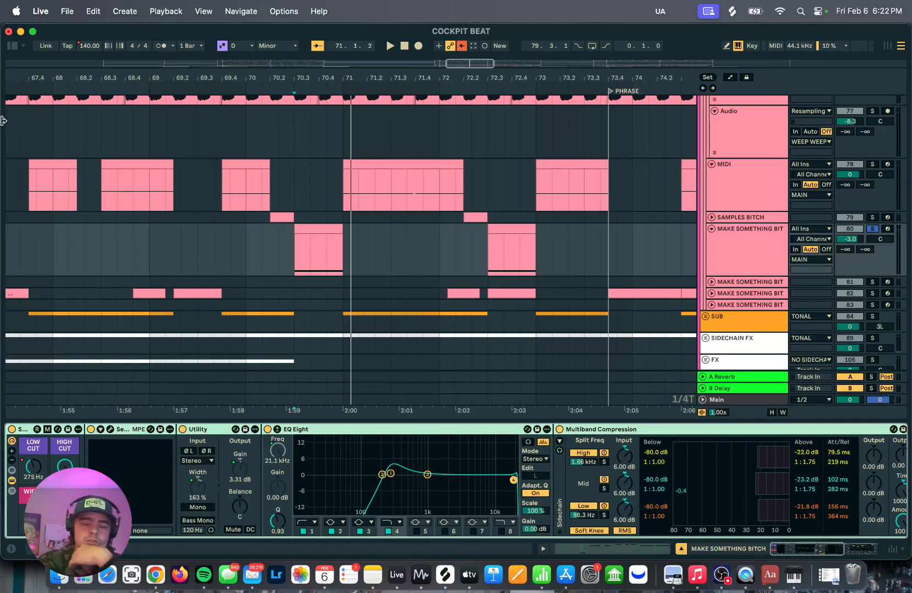
pyautogui.moveTo(3, 120); pyautogui.dragTo(280, 108)
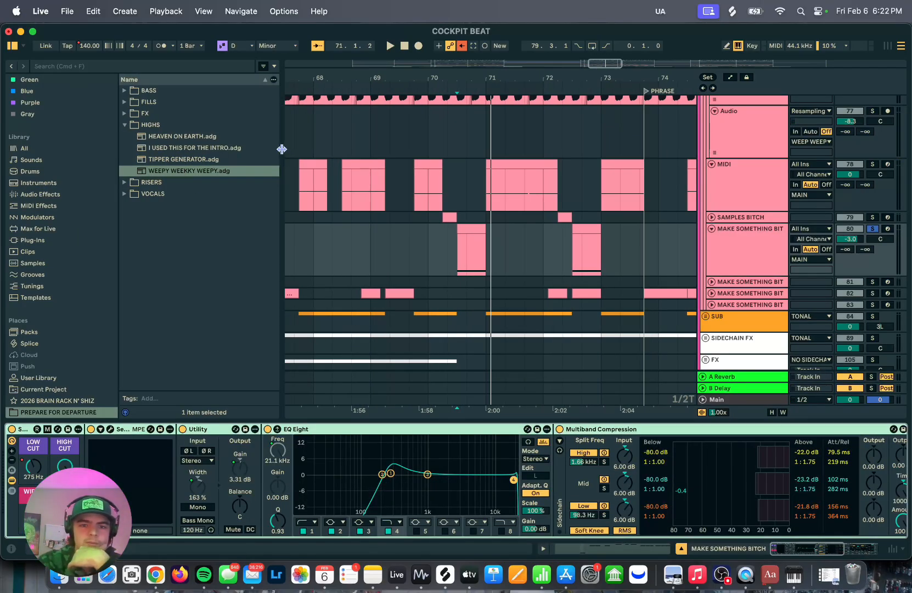
pyautogui.press('super+alt+b')
pyautogui.press('super+alt+p')
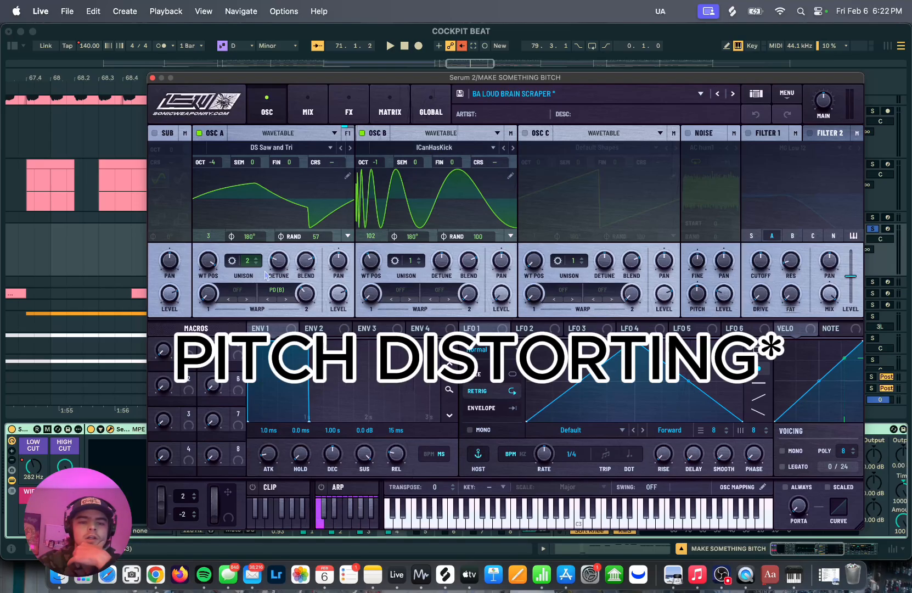
pyautogui.click(348, 110)
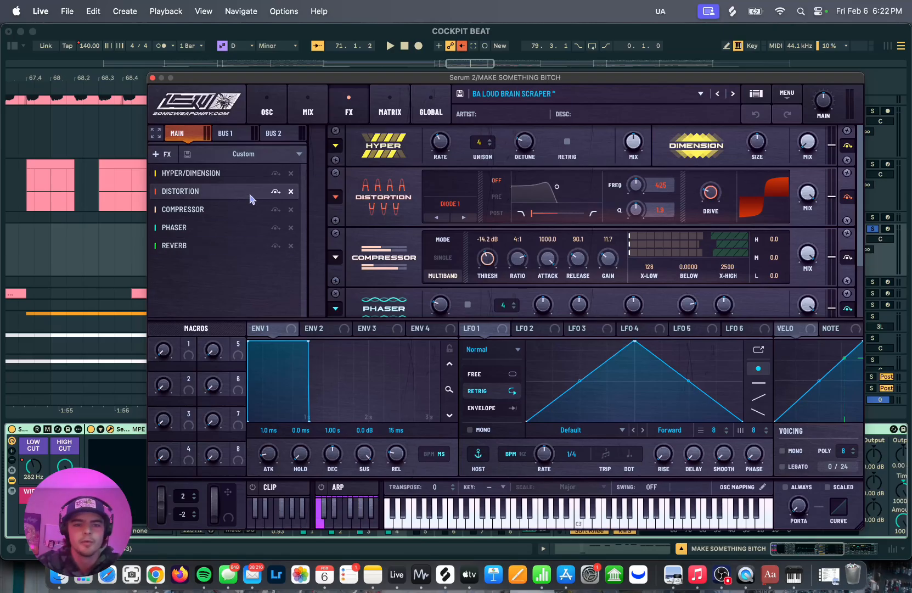
pyautogui.click(439, 218)
pyautogui.scroll(-3, 454, 221)
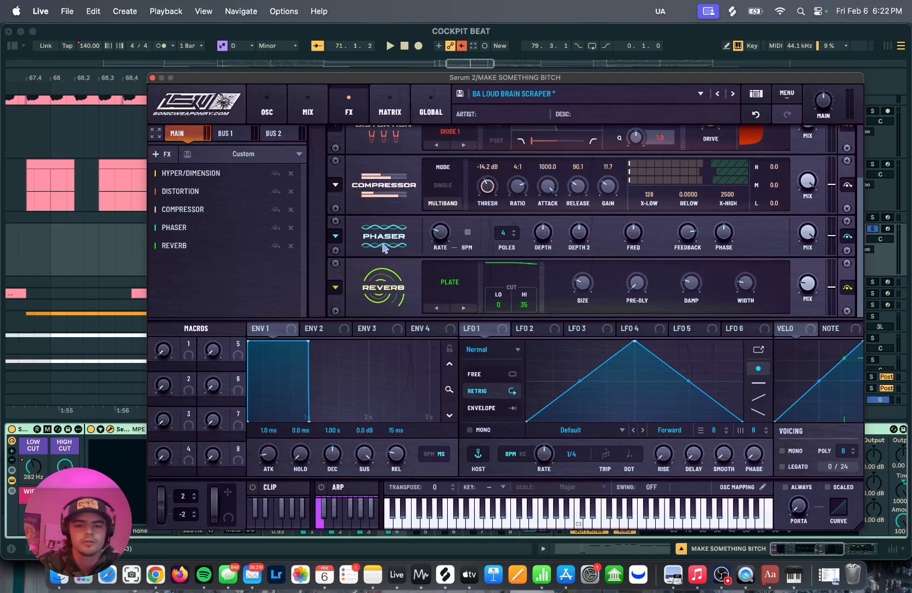
pyautogui.moveTo(500, 299); pyautogui.dragTo(499, 222)
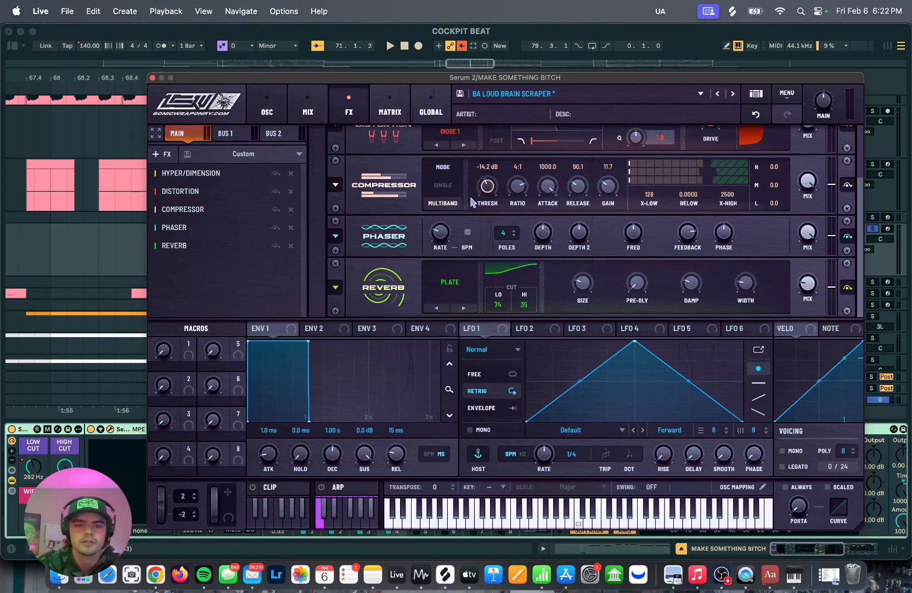
pyautogui.press('super+alt+p')
# Play the full mix from the DROP marker up to the PHRASE marker with the MAKE SOMETHING BITCH solo off.
pyautogui.press('-')
pyautogui.press('-')
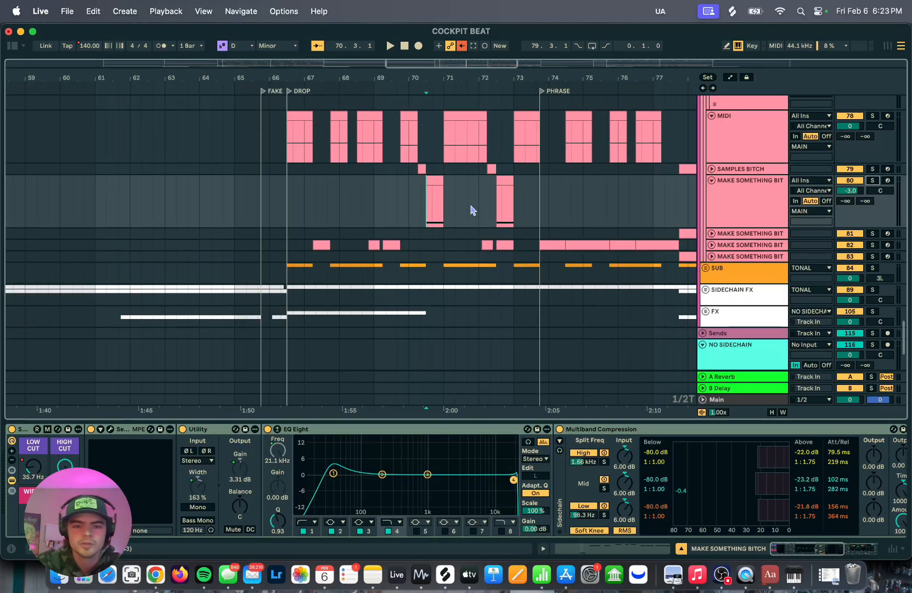
pyautogui.scroll(1, 455, 192)
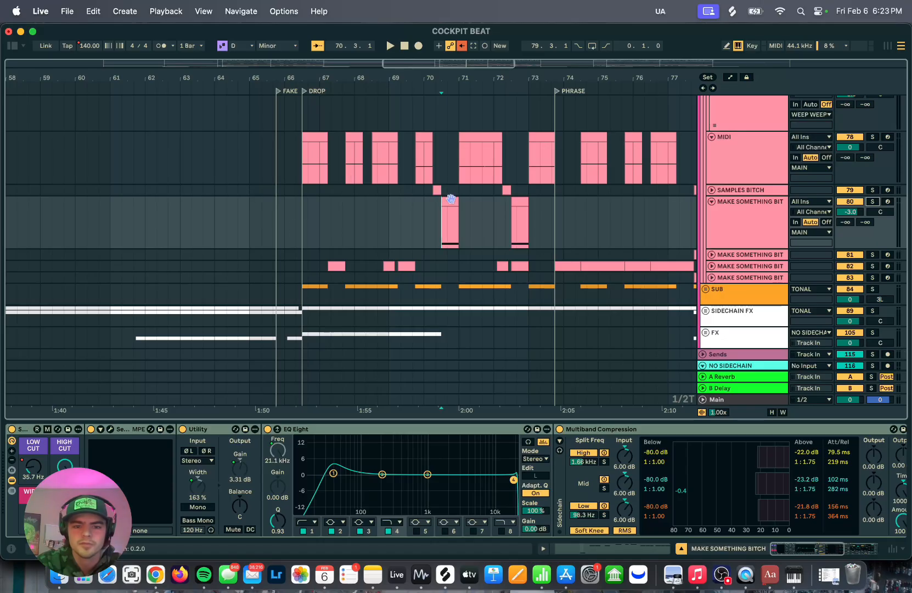
pyautogui.scroll(2, 384, 202)
pyautogui.hscroll(2, 356, 203)
pyautogui.click(264, 191)
pyautogui.press('space')
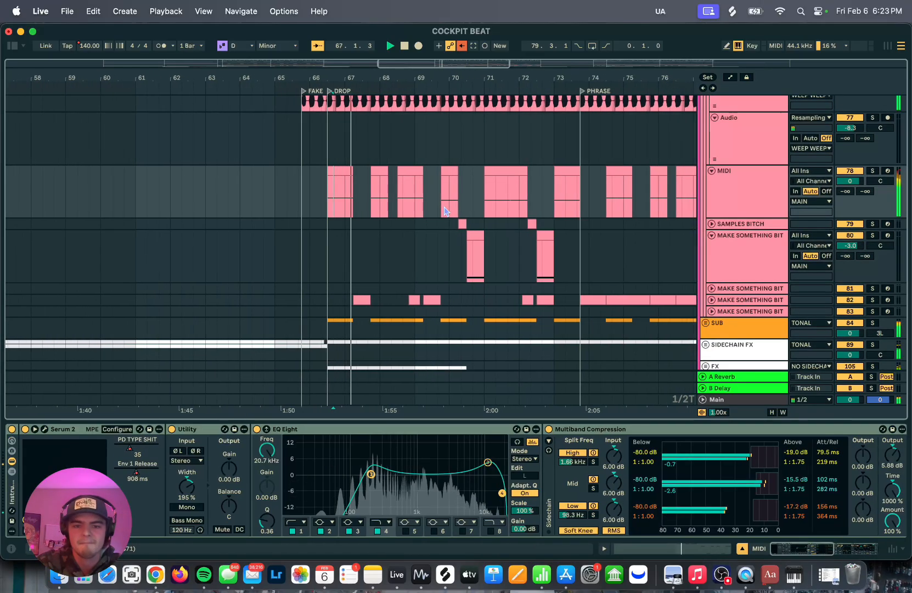
pyautogui.press('+')
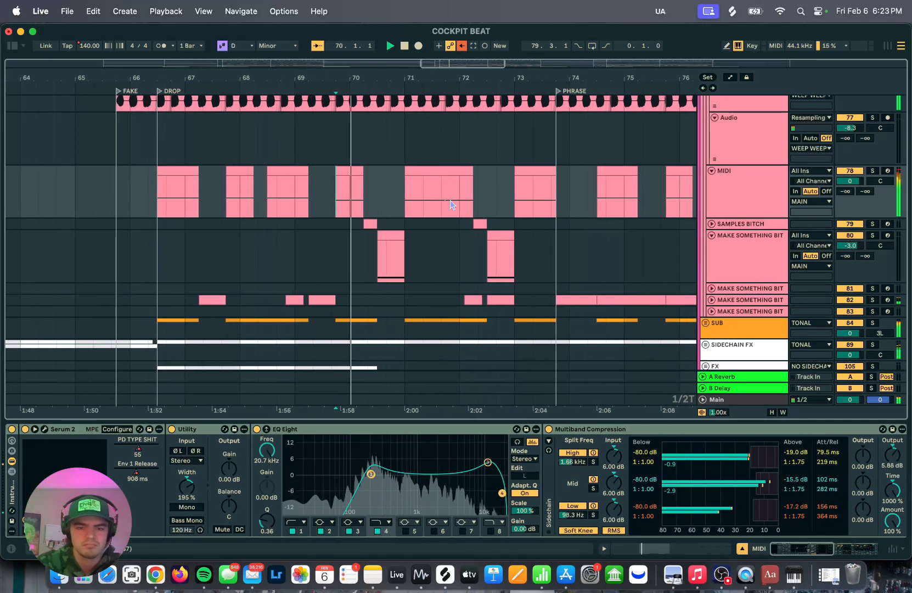
pyautogui.press('+')
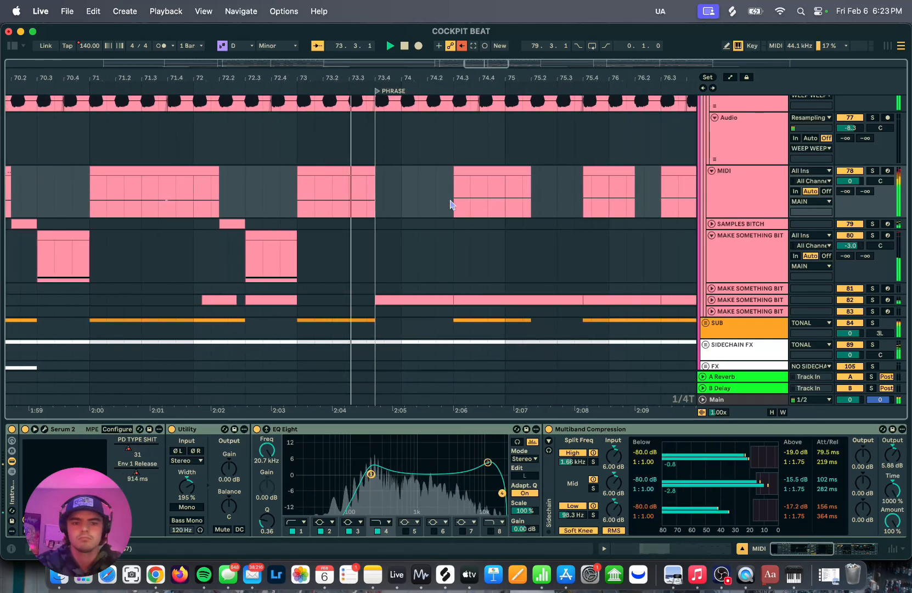
pyautogui.scroll(-1, 369, 258)
pyautogui.press('space')
# Expand and solo the third MAKE SOMETHING BITCH track, numbered 82, and play its clips from bar 72 into bar 73.
pyautogui.click(313, 284)
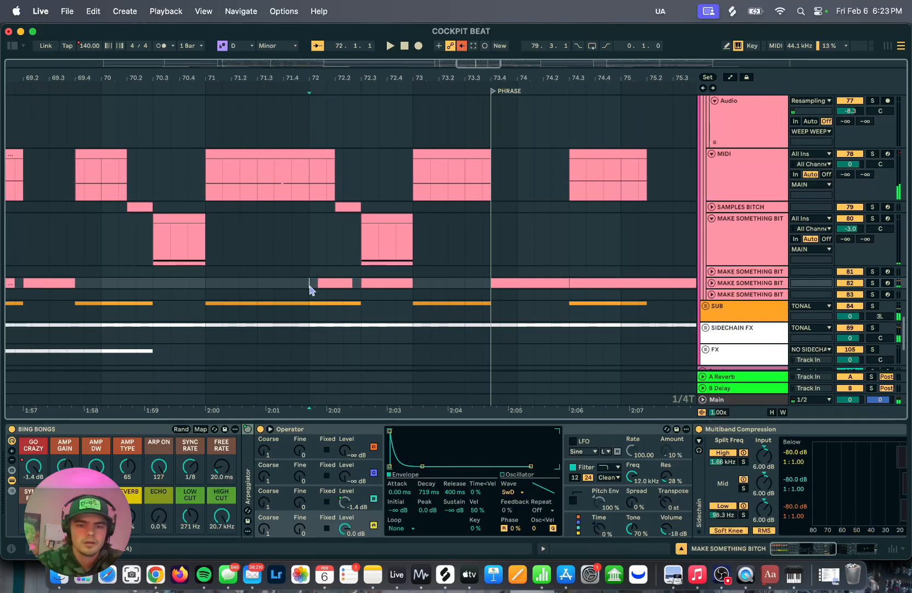
pyautogui.scroll(3, 312, 284)
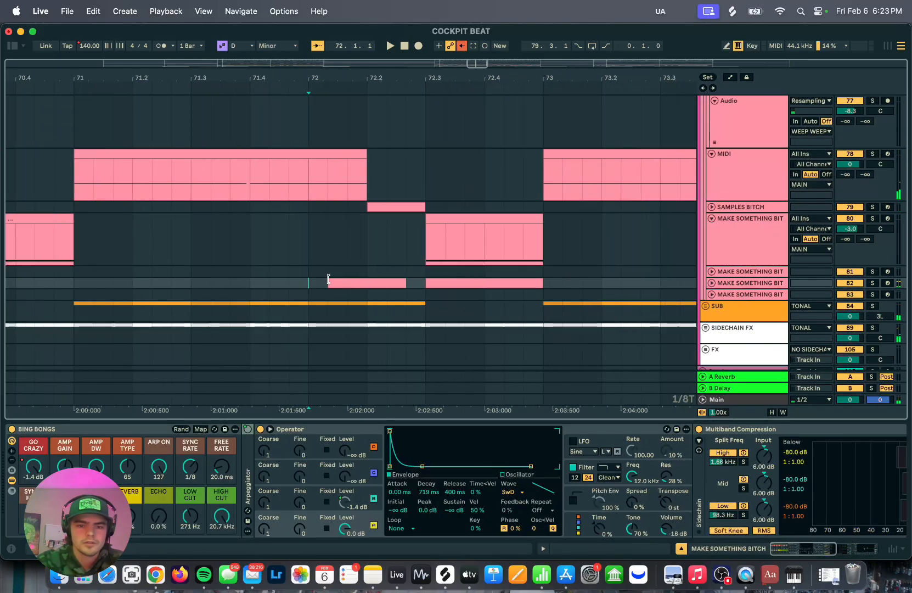
pyautogui.click(712, 283)
pyautogui.scroll(-4, 576, 320)
pyautogui.hscroll(-3, 576, 320)
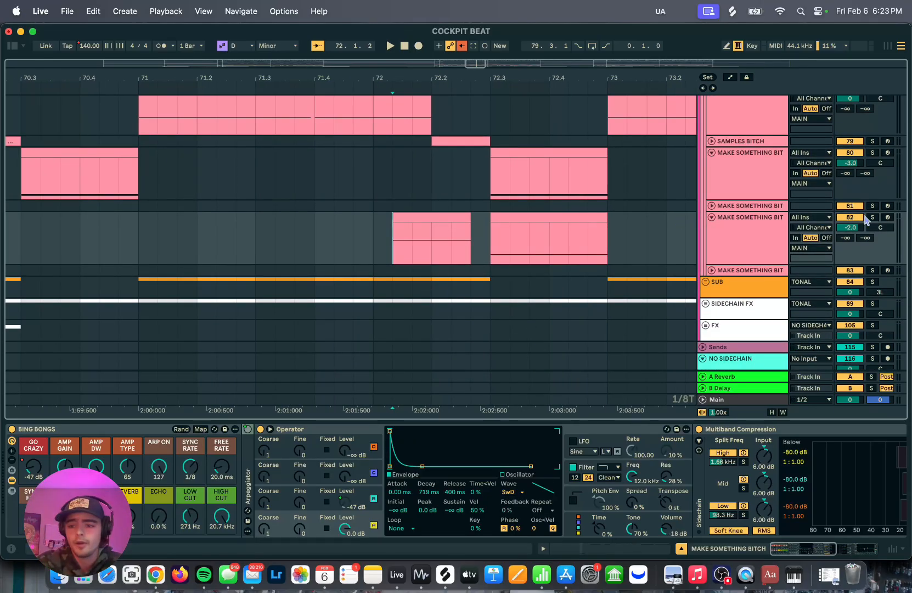
pyautogui.click(873, 218)
pyautogui.press('space')
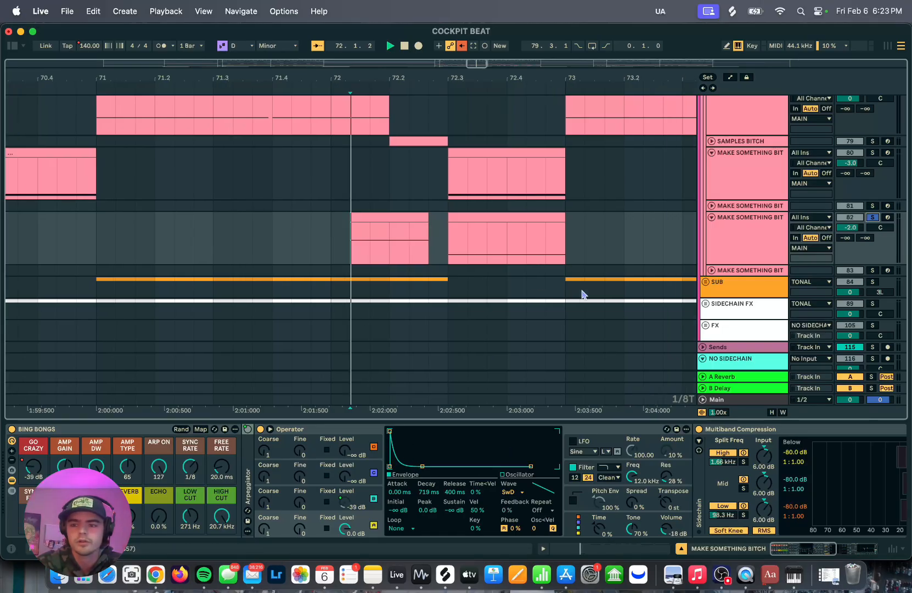
pyautogui.scroll(-2, 581, 296)
pyautogui.scroll(-3, 583, 294)
pyautogui.scroll(-5, 583, 295)
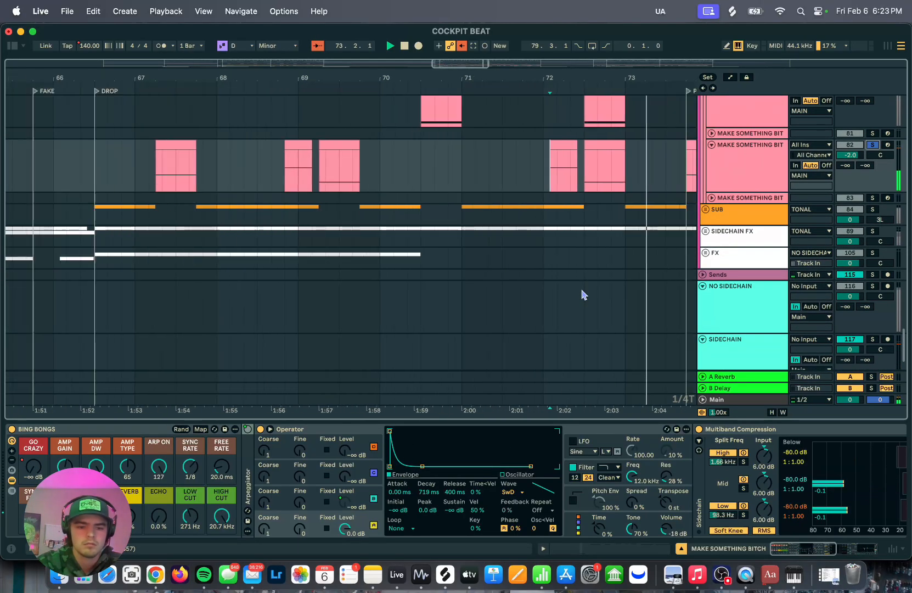
pyautogui.press('space')
# Play the soloed track's clip in bar 67, unfold its Arpeggiator, and inspect the device chain through to EQ Eight.
pyautogui.click(256, 181)
pyautogui.hscroll(-3, 256, 181)
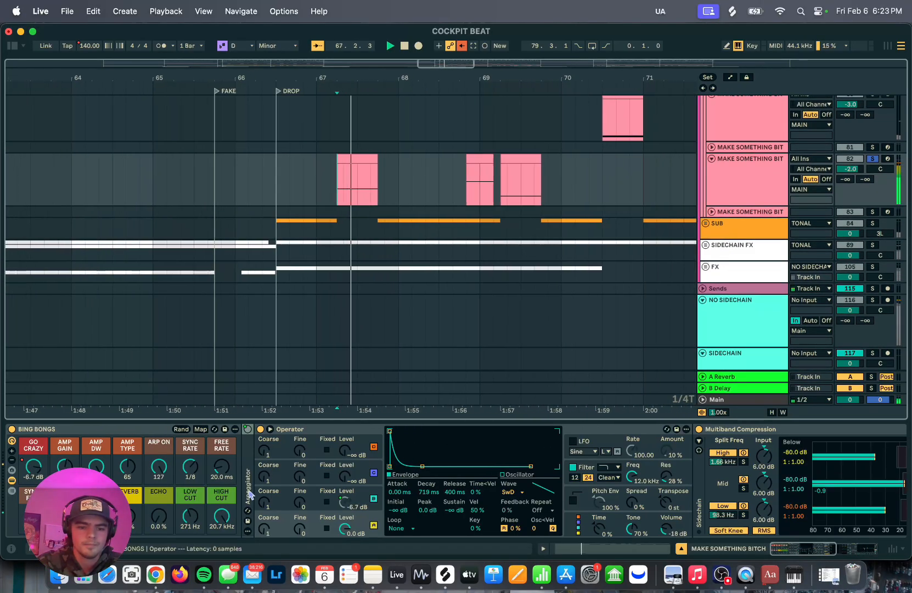
pyautogui.doubleClick(247, 483)
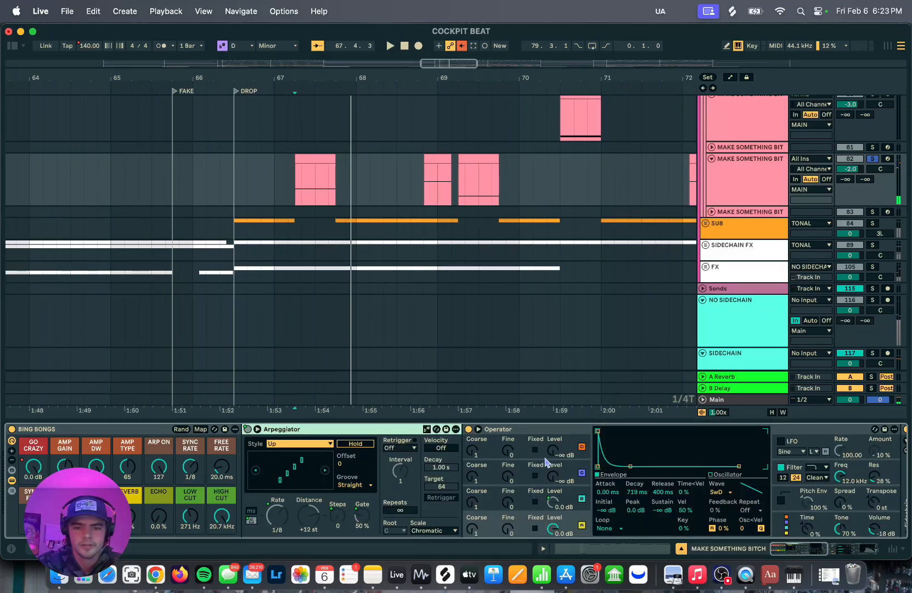
pyautogui.hscroll(15, 554, 460)
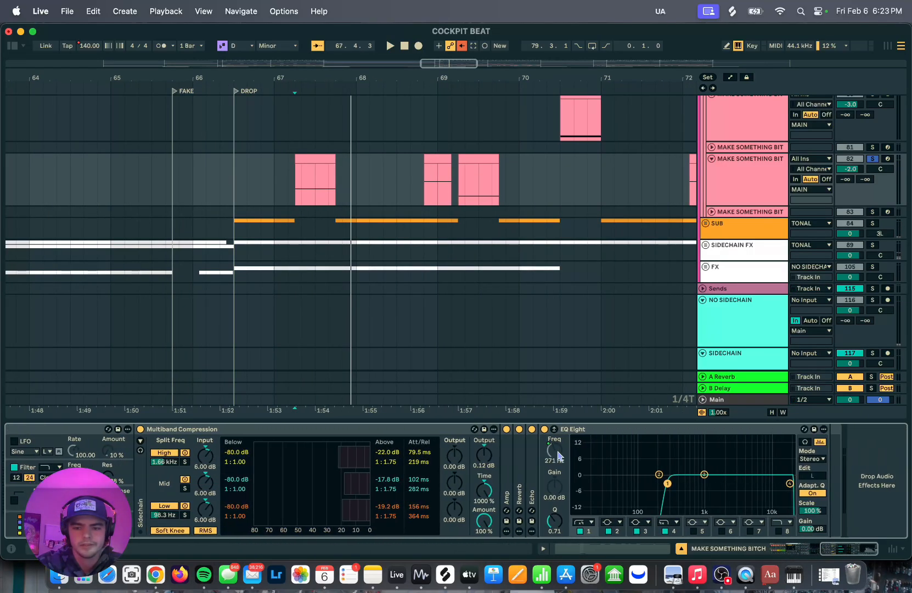
# Turn off the solo on track 82 and play the full mix past the PHRASE marker to bar 74.
pyautogui.click(878, 160)
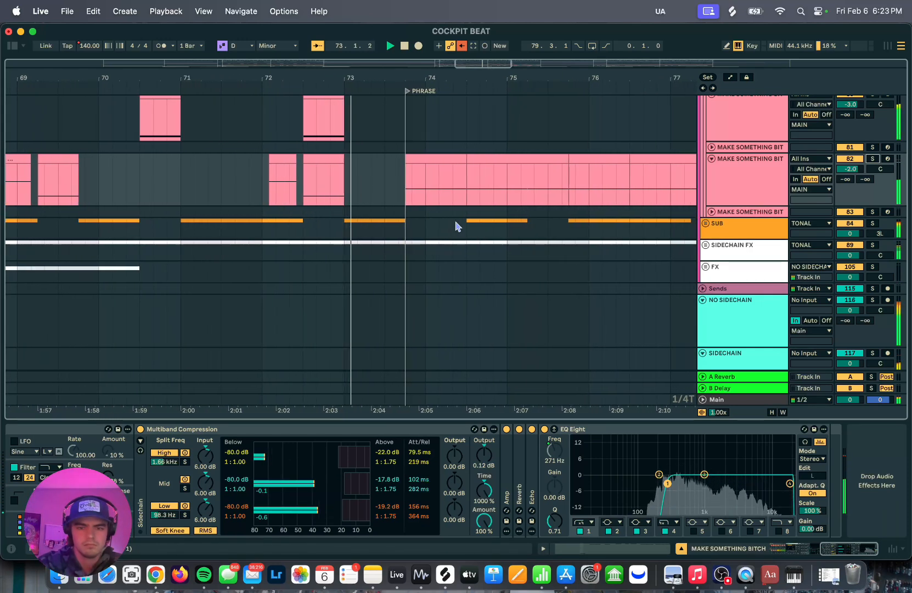
pyautogui.scroll(5, 458, 226)
pyautogui.hscroll(5, 458, 227)
pyautogui.scroll(-5, 458, 226)
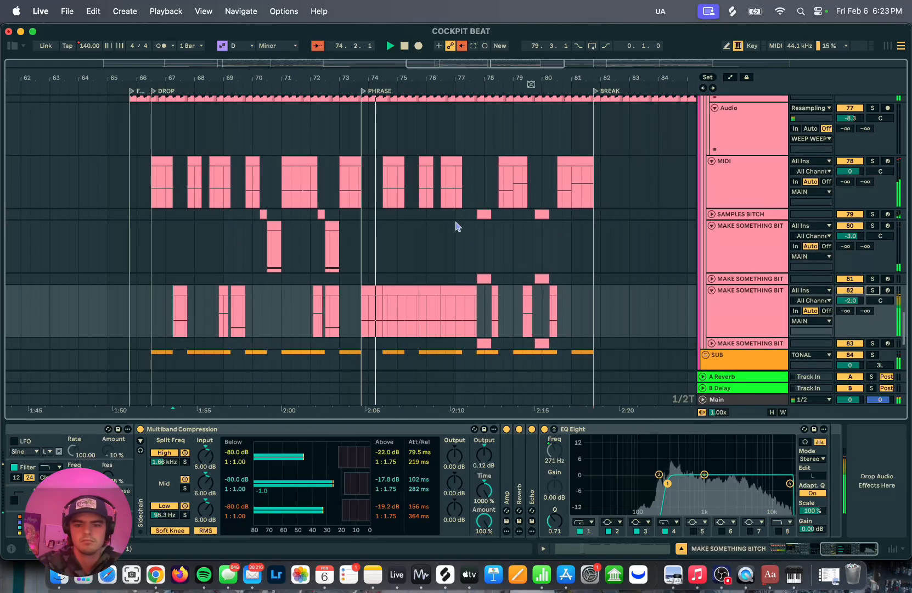
pyautogui.press('space')
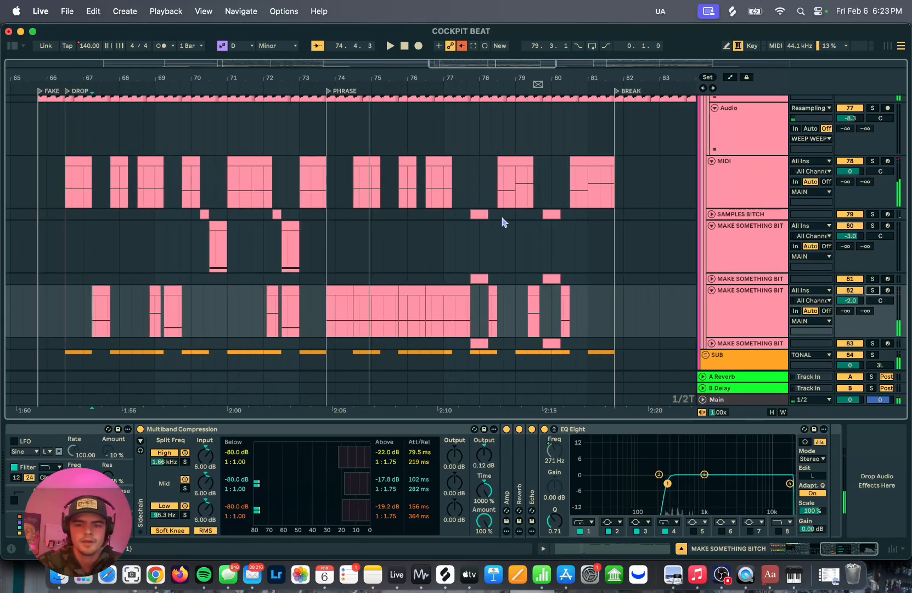
# Review the clip layout after the PHRASE marker and play the full mix from 76.3 to the end of bar 80.
pyautogui.scroll(-1, 502, 221)
pyautogui.hscroll(-1, 503, 222)
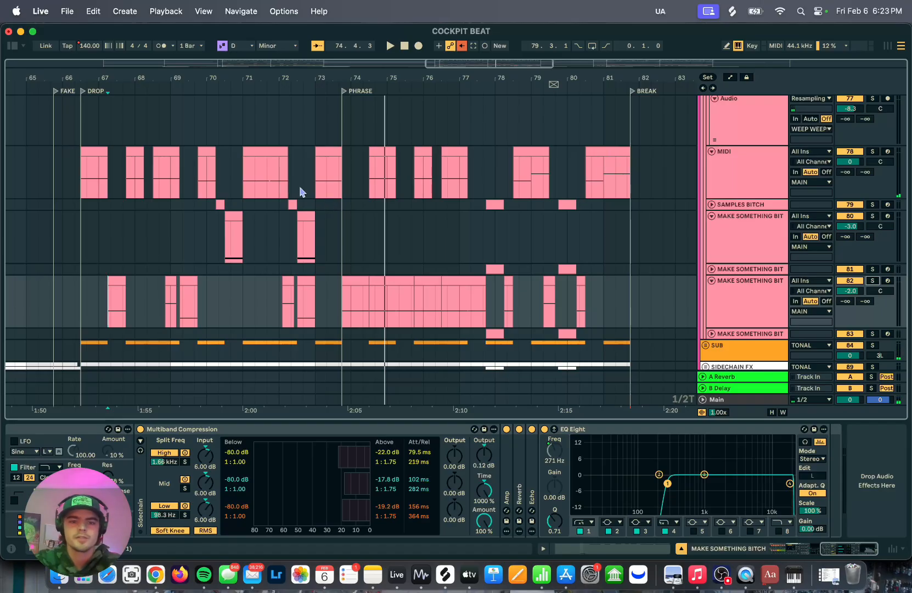
pyautogui.hscroll(-2, 354, 245)
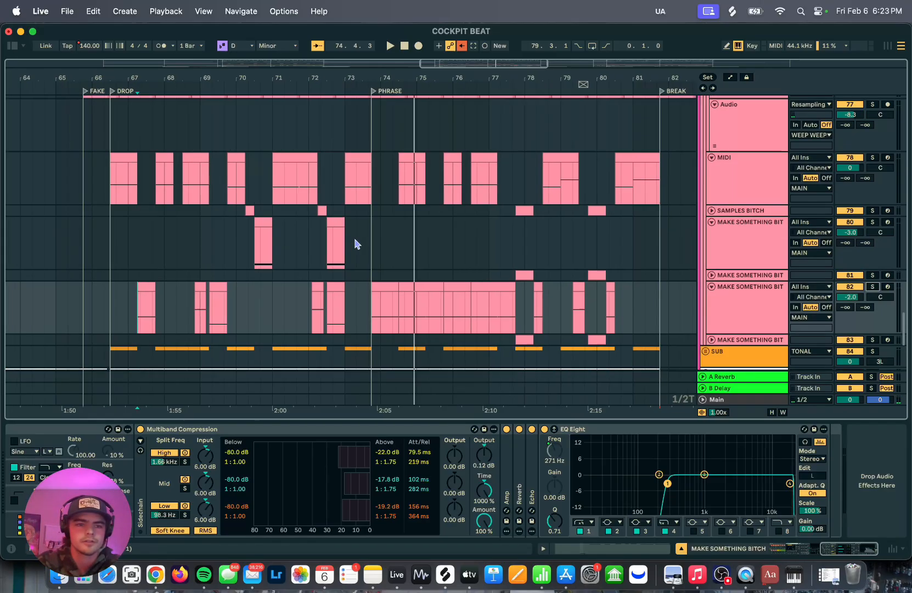
pyautogui.scroll(1, 340, 252)
pyautogui.hscroll(6, 330, 258)
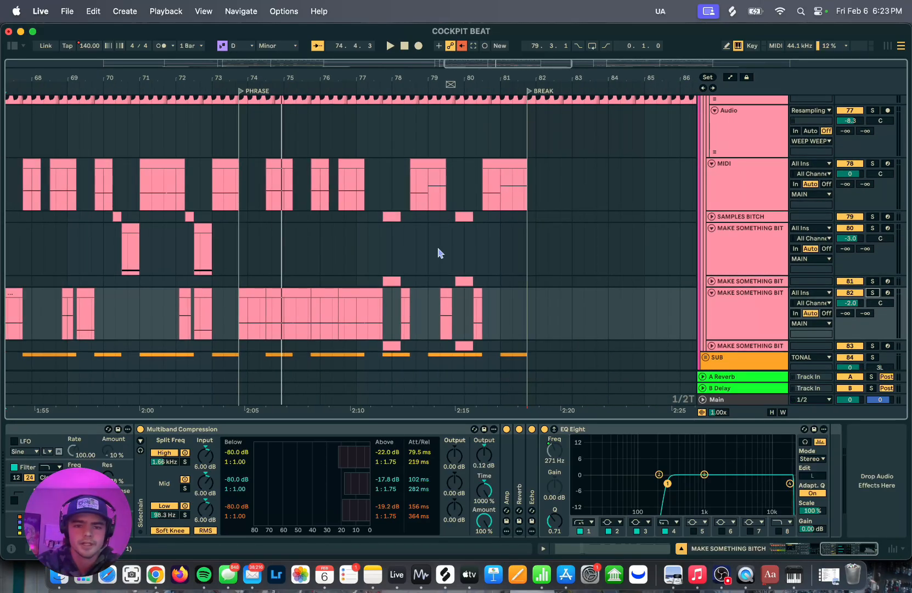
pyautogui.click(391, 228)
pyautogui.press('+')
pyautogui.scroll(2, 472, 277)
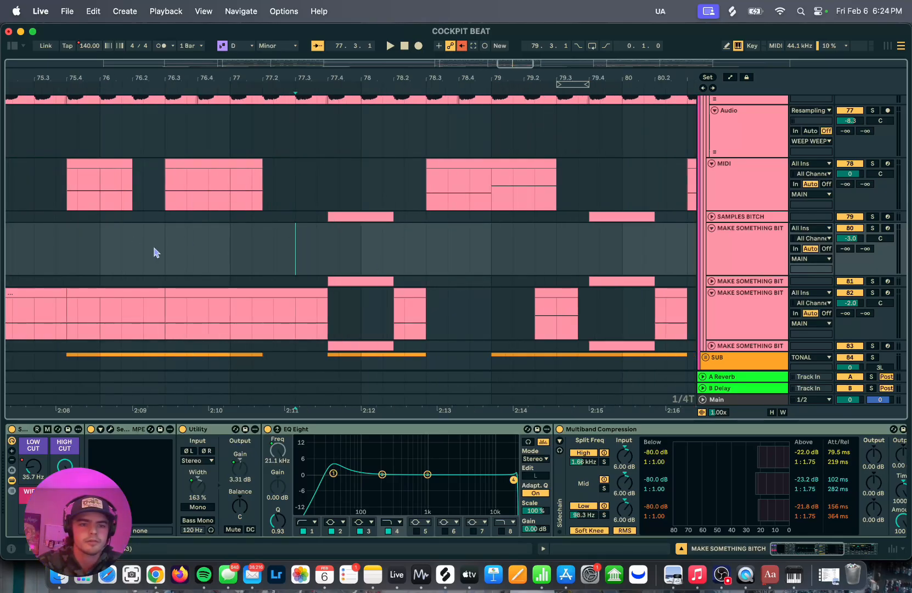
pyautogui.click(167, 252)
pyautogui.press('space')
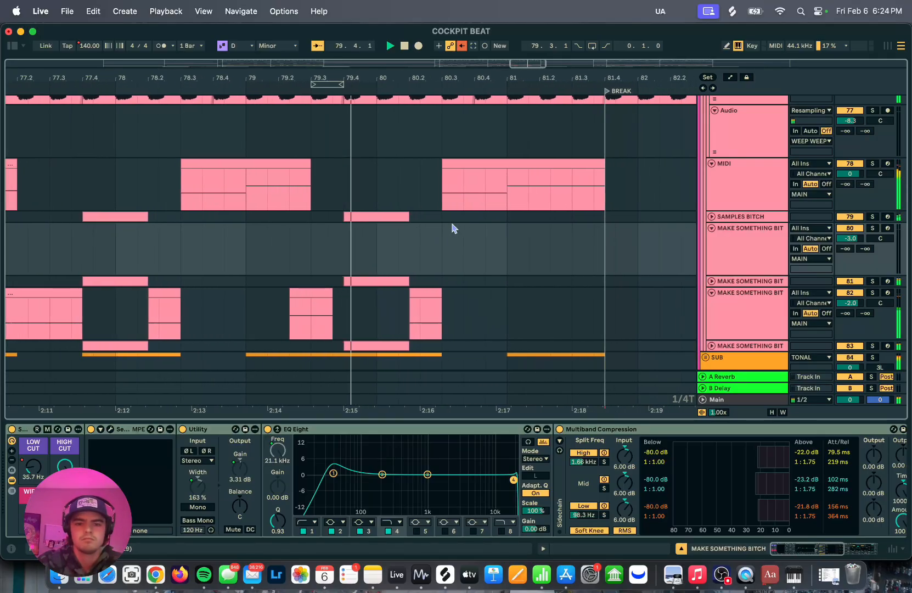
pyautogui.hscroll(-10, 453, 228)
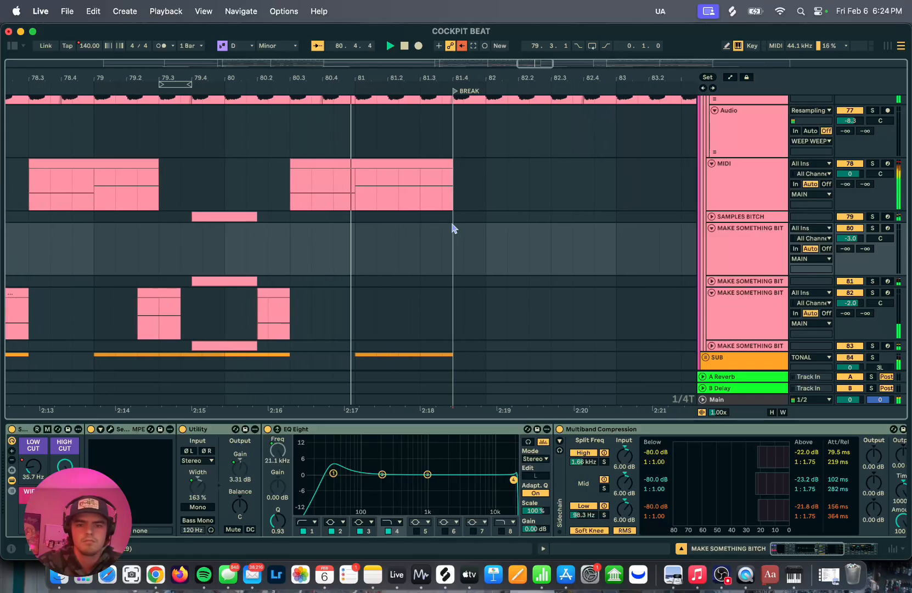
pyautogui.scroll(-5, 453, 228)
pyautogui.press('space')
# Solo SAMPLES BITCH and MAKE SOMETHING BITCH tracks 81 and 83 together, and play their layered clips from 77.4.
pyautogui.click(305, 170)
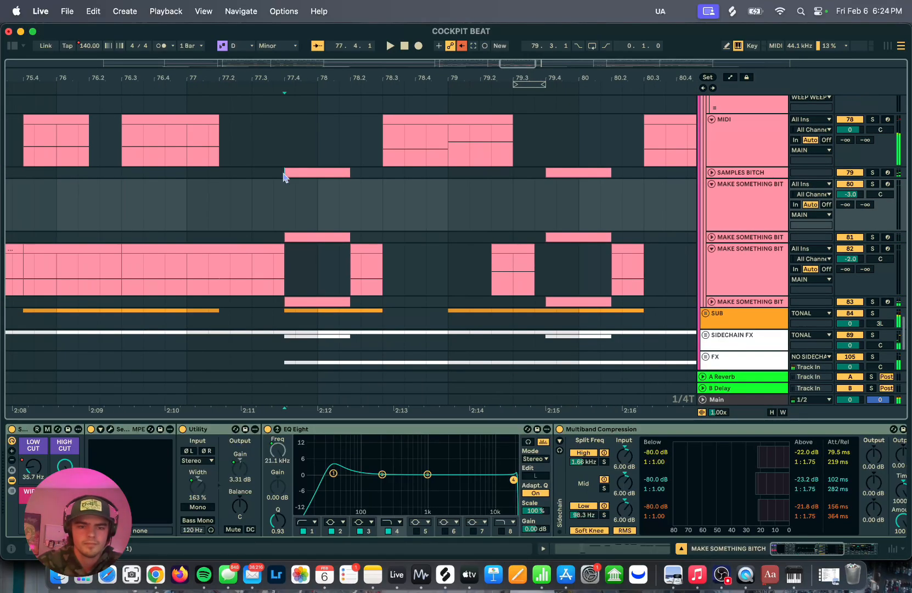
pyautogui.click(873, 237)
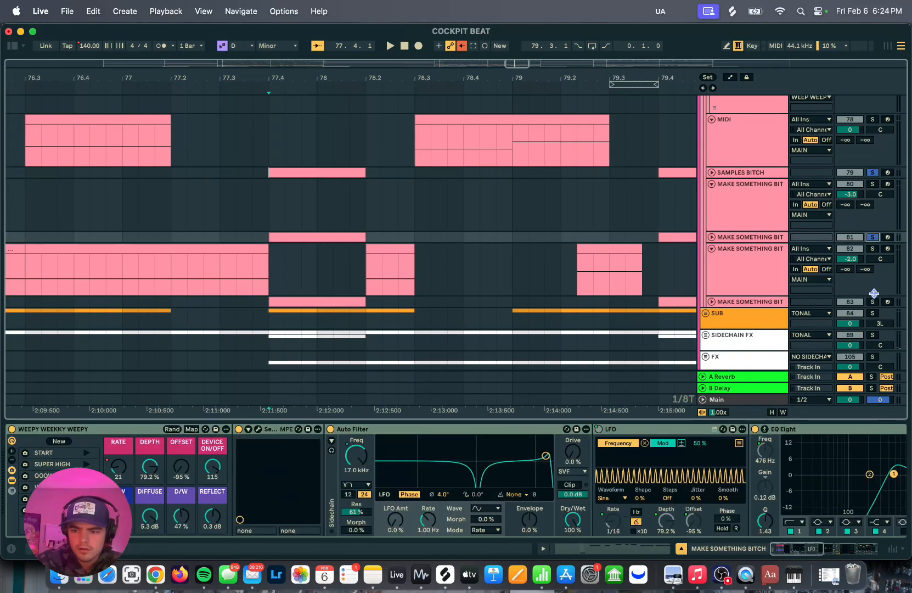
pyautogui.click(873, 302)
pyautogui.press('space')
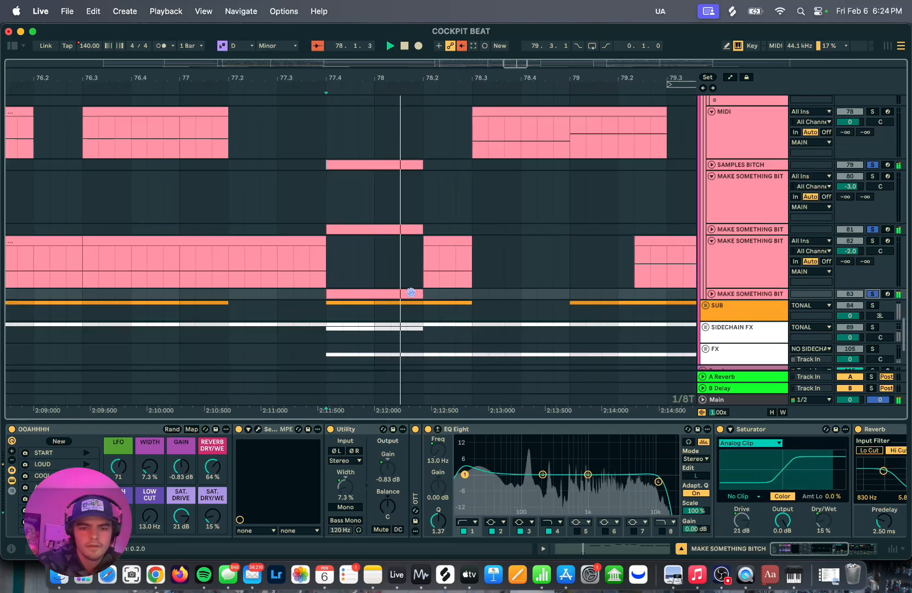
# Expand the SAMPLES BITCH track, solo it alone, and play its clip from 77.4.
pyautogui.moveTo(763, 169); pyautogui.dragTo(768, 212)
pyautogui.click(779, 193)
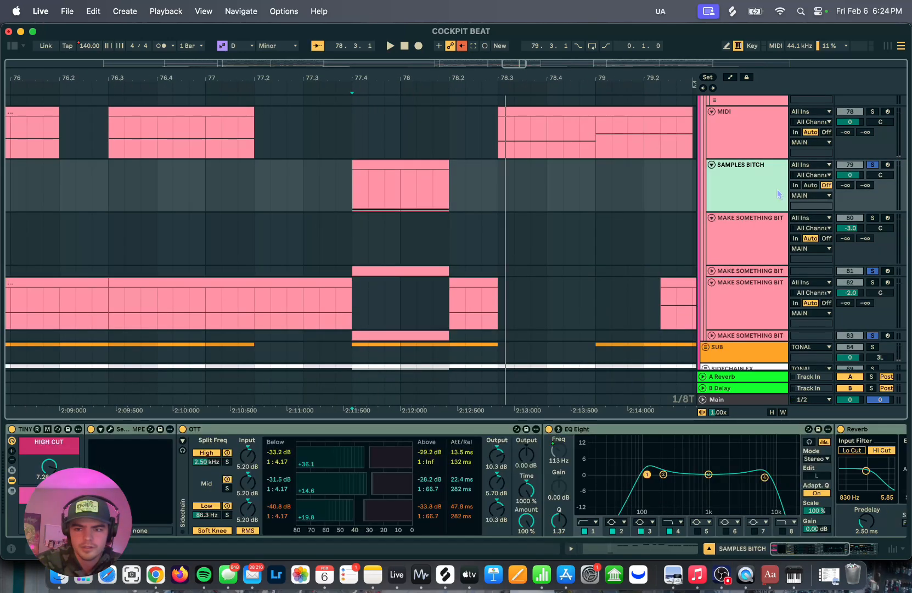
pyautogui.click(873, 166)
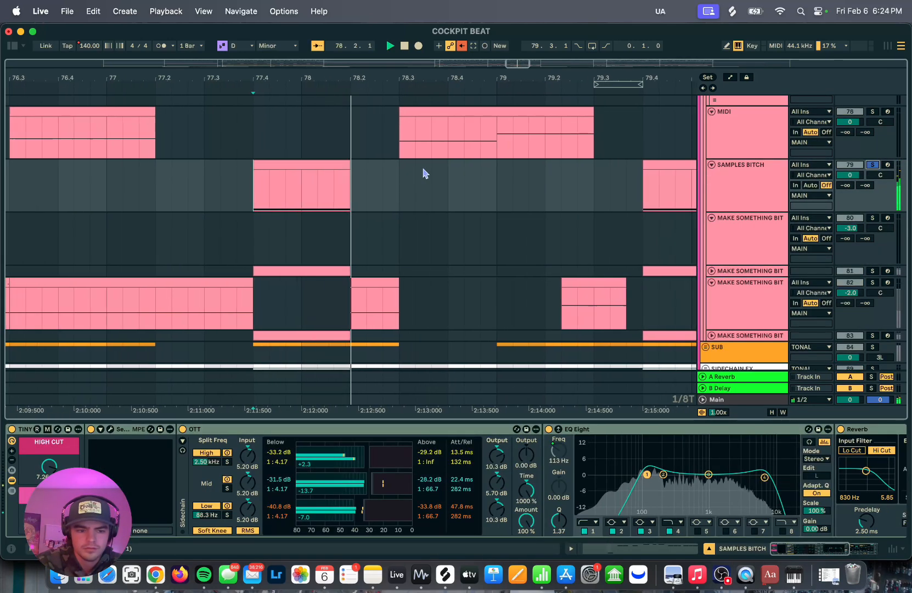
pyautogui.scroll(-1, 424, 174)
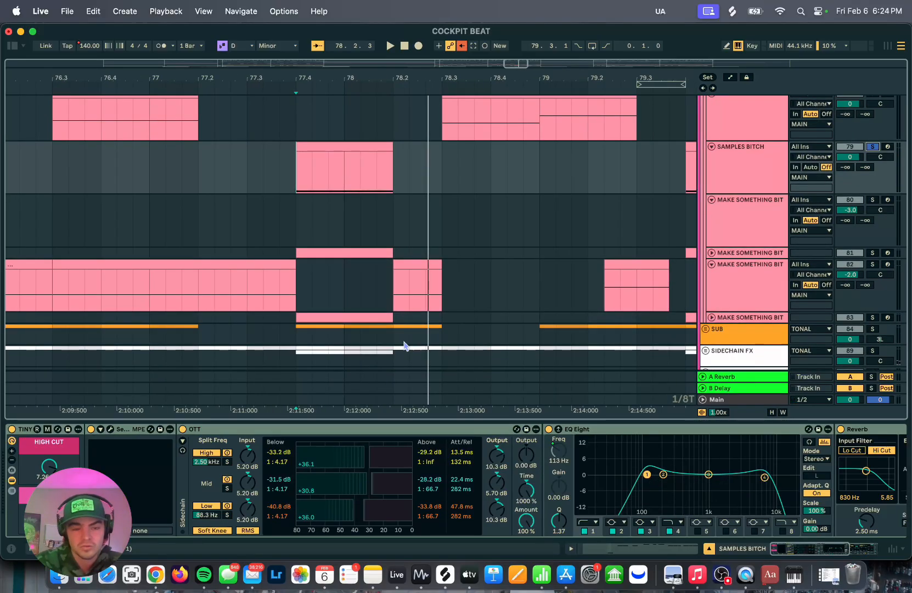
pyautogui.press('space')
pyautogui.press('space')
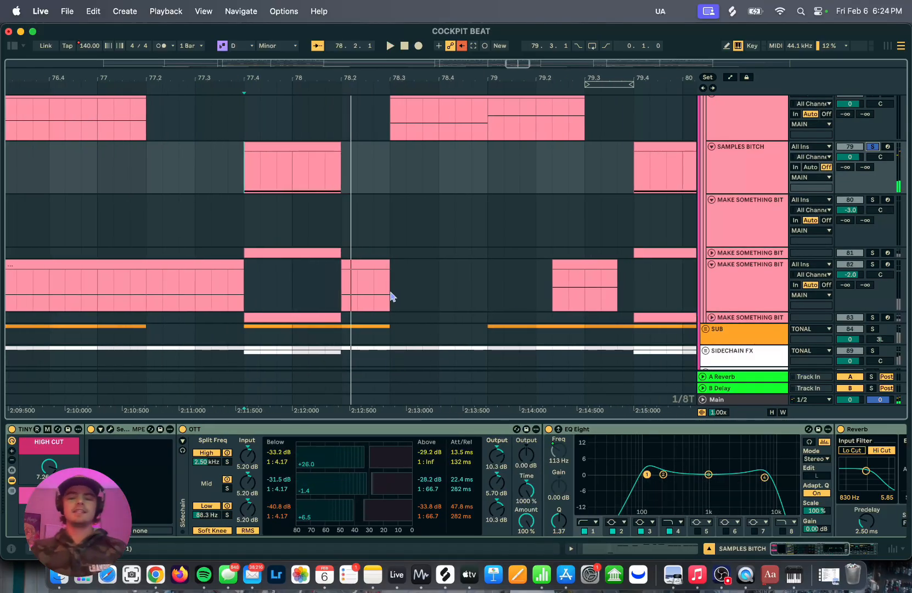
# Solo only MAKE SOMETHING BITCH track 81 with the WEEPY WEEKKY WEEPY rack and play its clip from 77.4.
pyautogui.click(869, 254)
pyautogui.press('space')
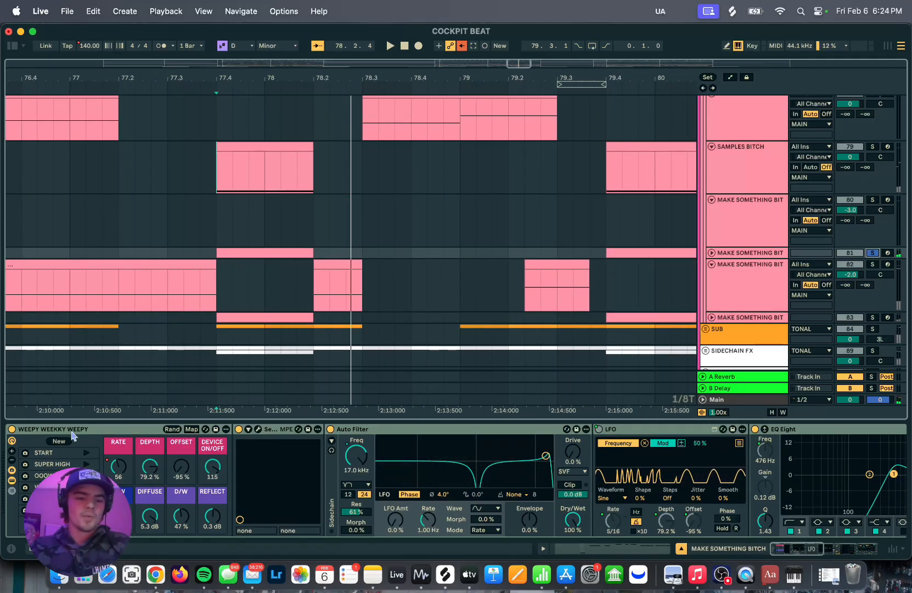
pyautogui.scroll(-2, 204, 302)
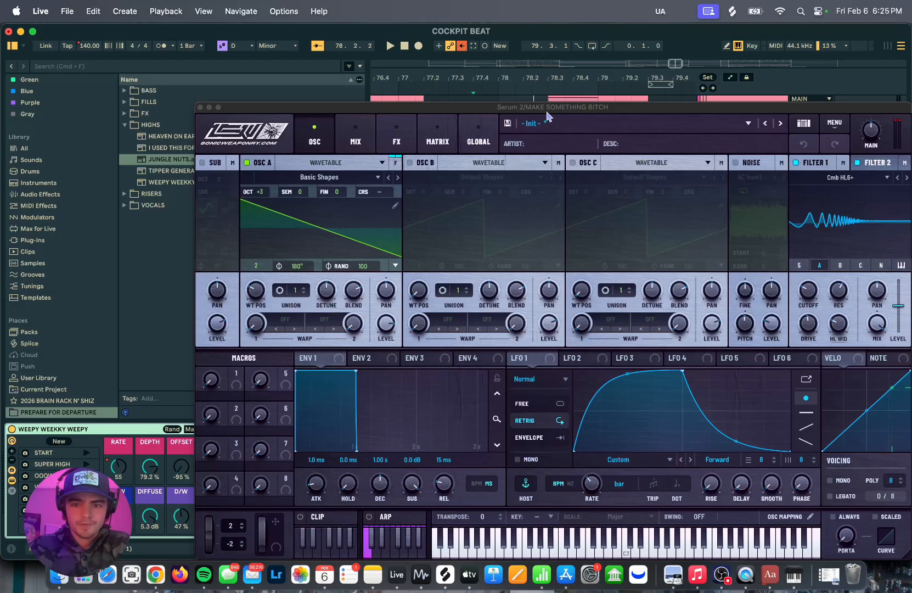
# Inspect the oscillator, filter and effects settings in track 81's Serum 2, and close the plug-in.
pyautogui.moveTo(553, 107); pyautogui.dragTo(445, 84)
pyautogui.click(287, 113)
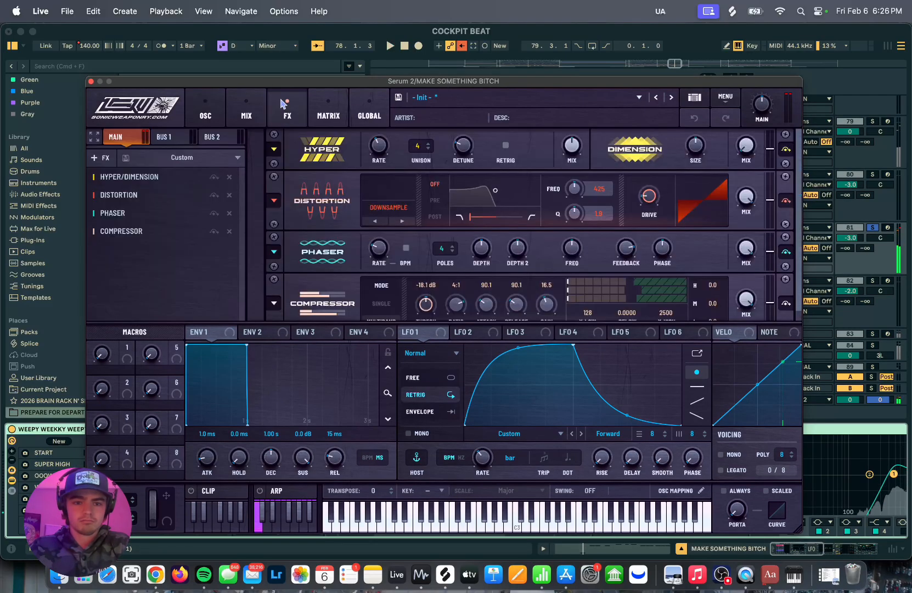
pyautogui.click(202, 108)
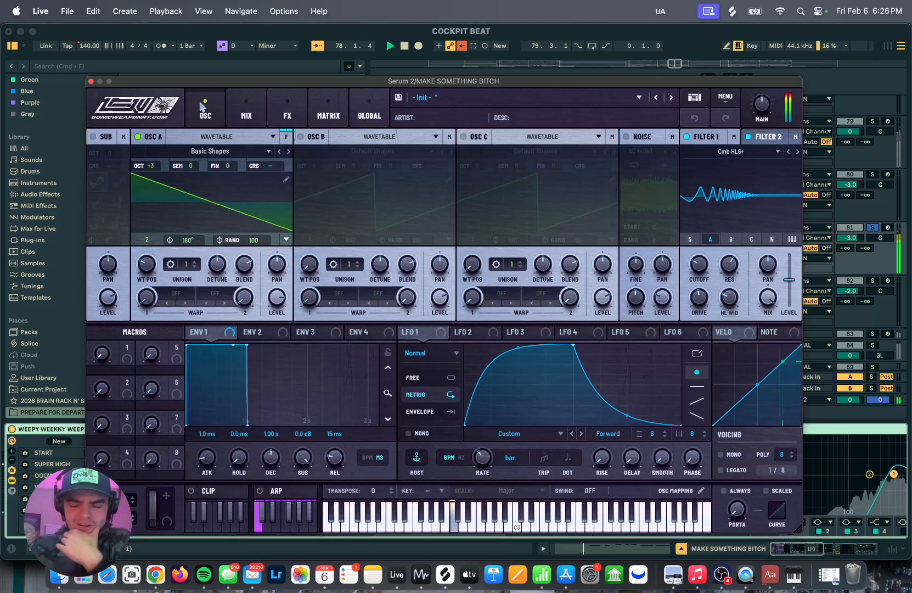
pyautogui.click(299, 105)
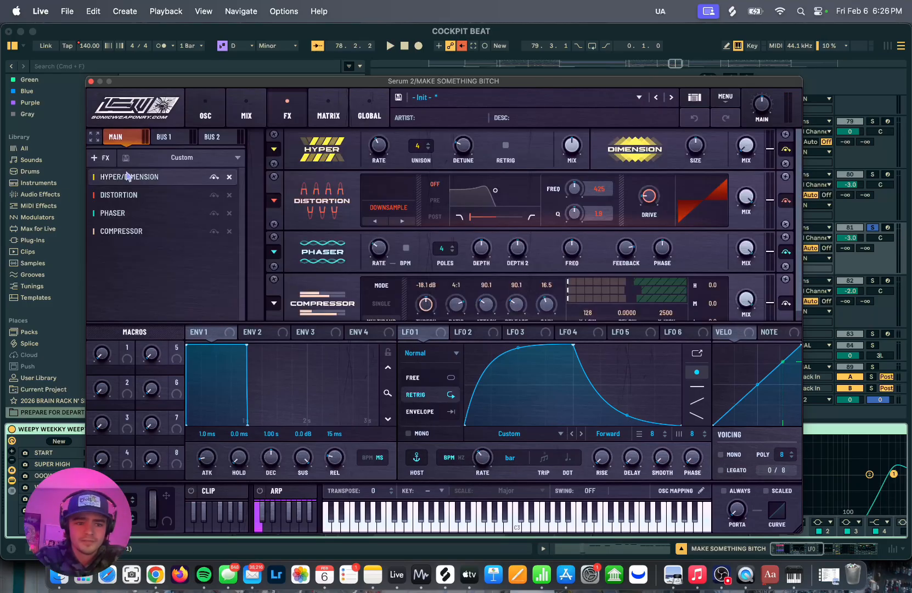
pyautogui.click(91, 82)
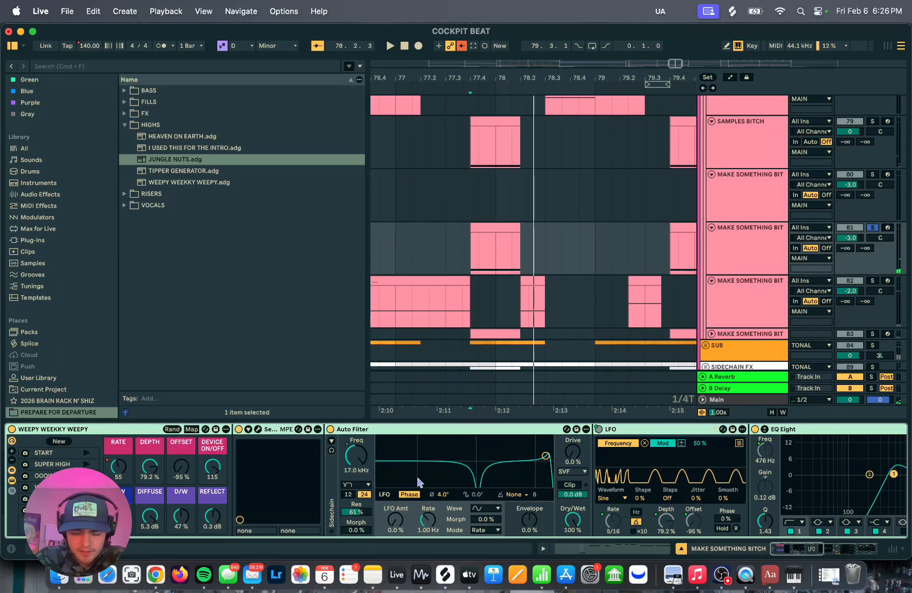
# Examine track 81's Auto Filter, the LFO modulating it, and the EQ Eight, Multiband Compression and Reverb after them.
pyautogui.hscroll(5, 465, 488)
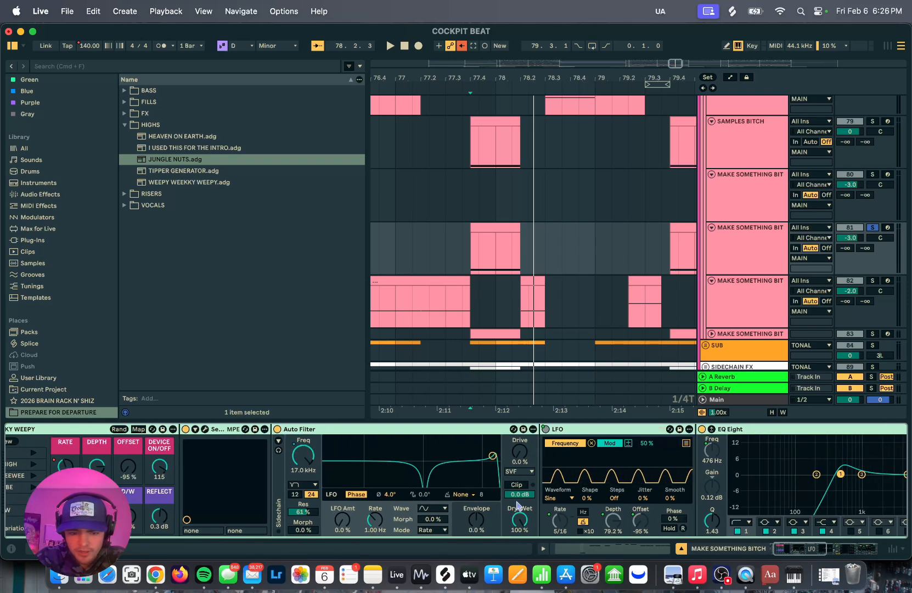
pyautogui.click(475, 434)
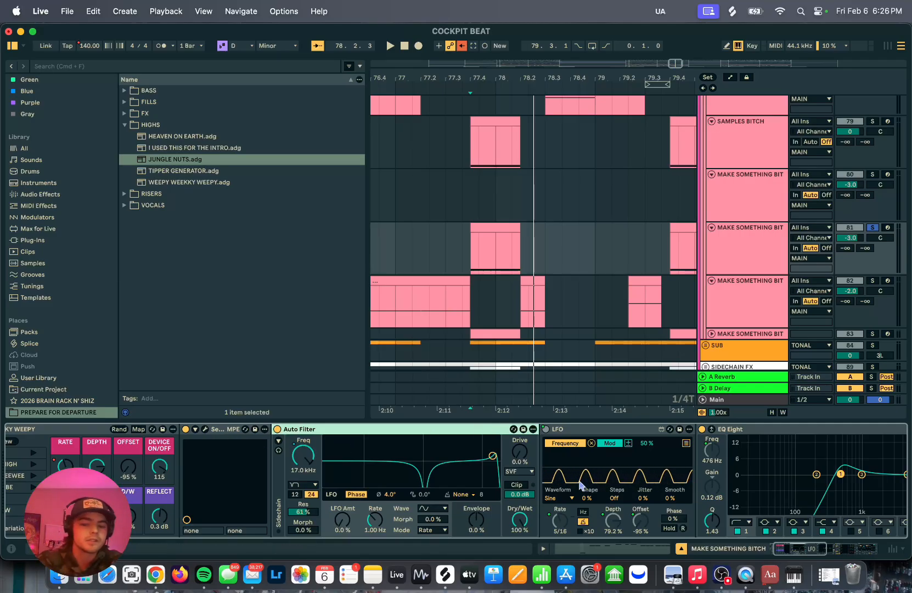
pyautogui.click(571, 432)
pyautogui.click(459, 432)
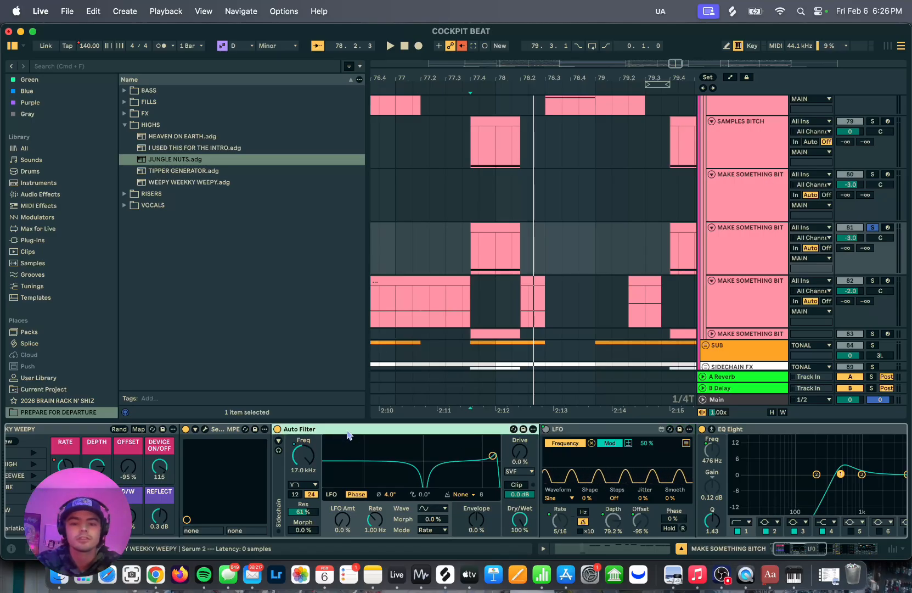
pyautogui.hscroll(5, 356, 435)
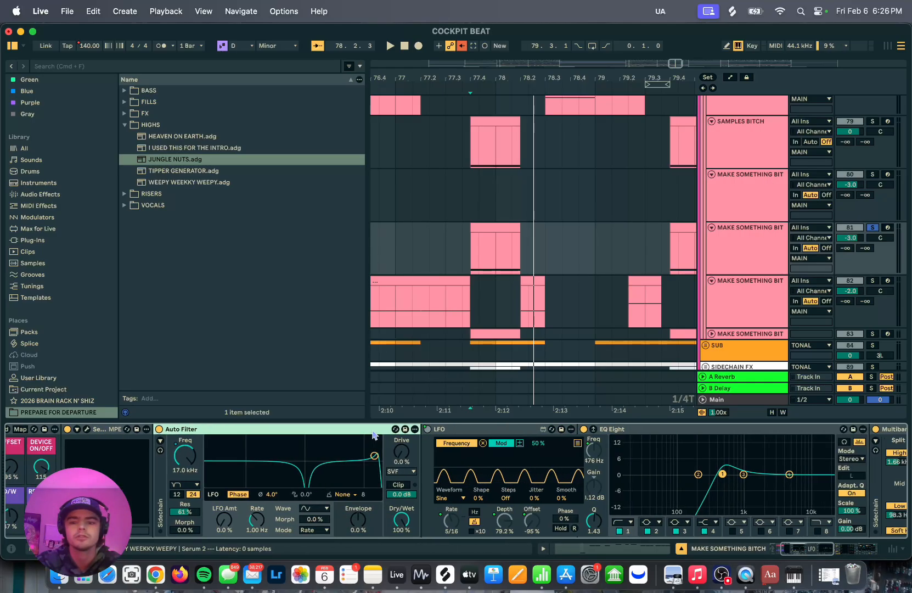
pyautogui.hscroll(-6, 375, 434)
pyautogui.hscroll(10, 374, 434)
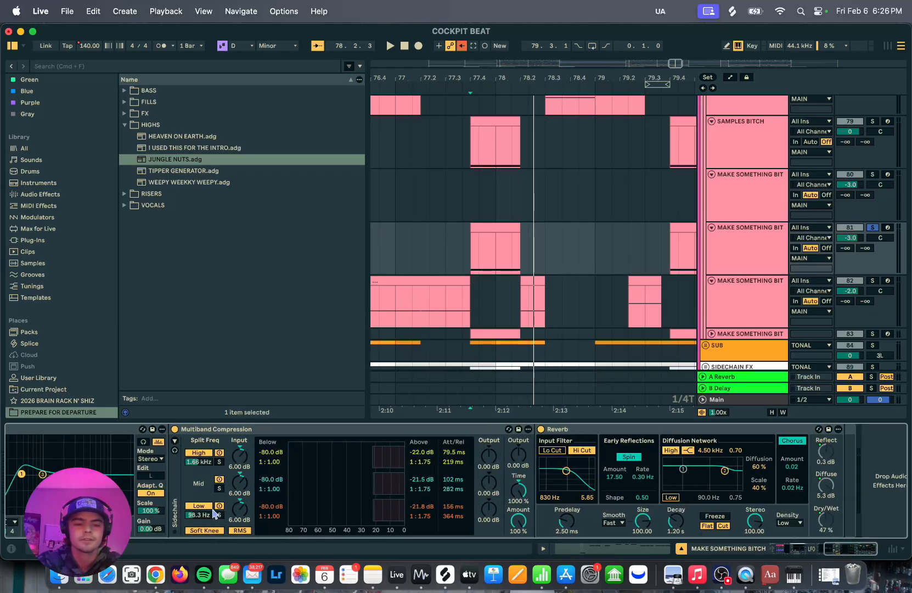
# Review track 81's device chain back to the WEEPY WEEKKY WEEPY rack while replaying its clip, and hide the devices.
pyautogui.hscroll(-12, 593, 460)
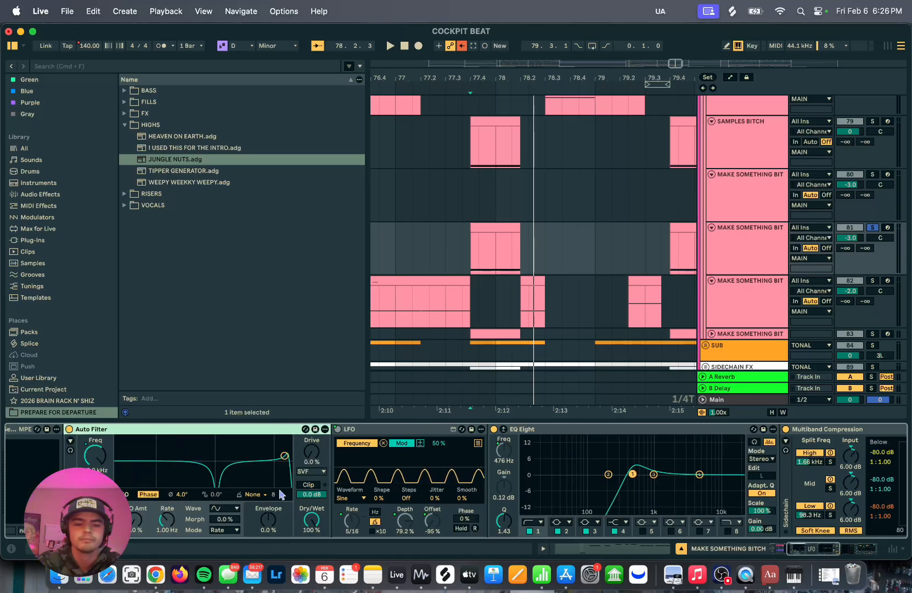
pyautogui.hscroll(2, 559, 368)
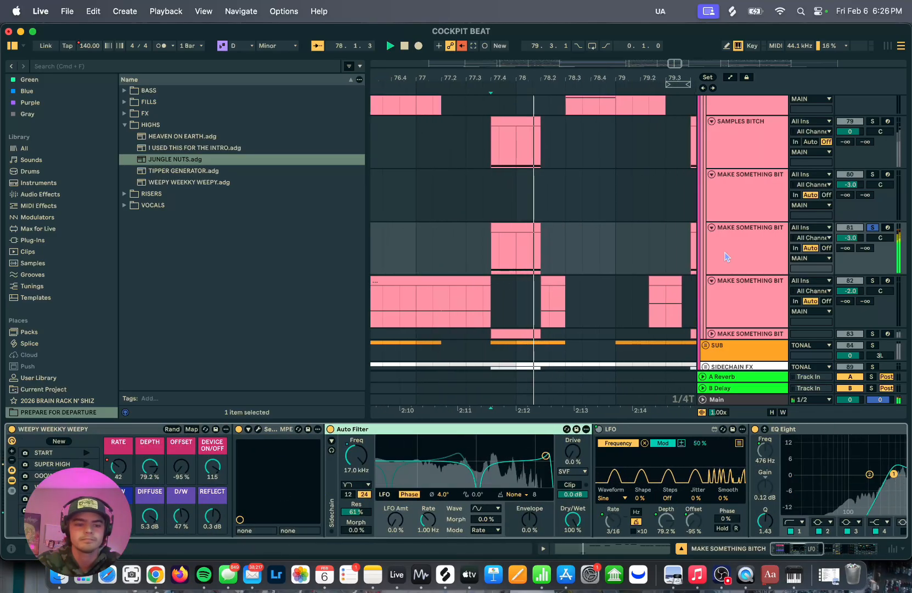
pyautogui.press('super+alt+l')
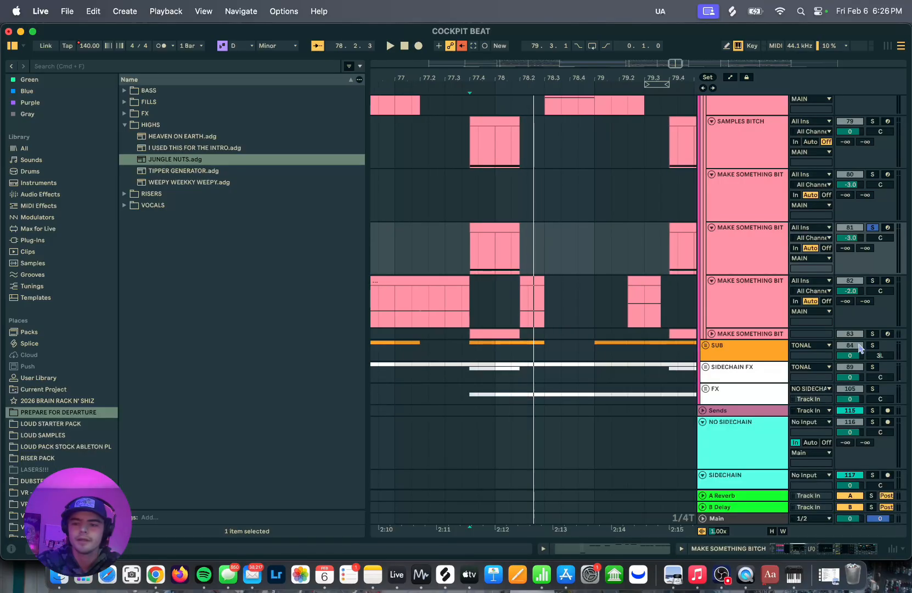
# Solo only MAKE SOMETHING BITCH track 83 and examine its OOAHHHH rack, from Serum 2 through Utility, EQ Eight, Saturator and Reverb.
pyautogui.hscroll(-2, 795, 341)
pyautogui.doubleClick(740, 341)
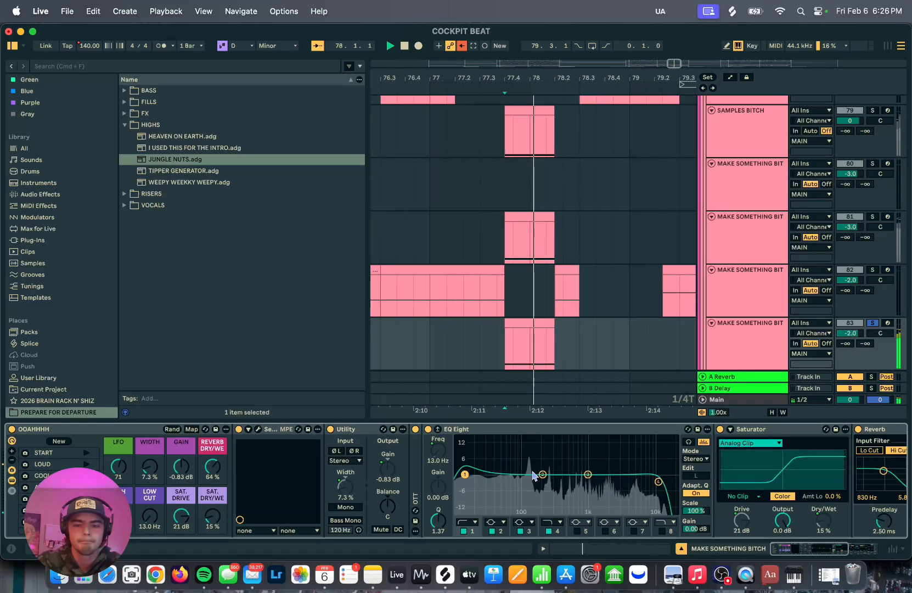
pyautogui.click(258, 429)
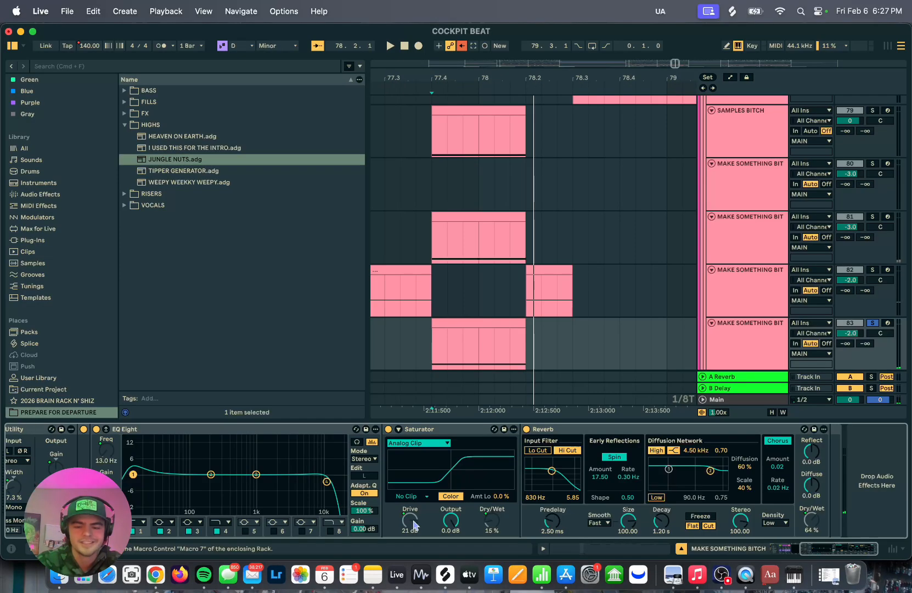
pyautogui.hscroll(-5, 415, 525)
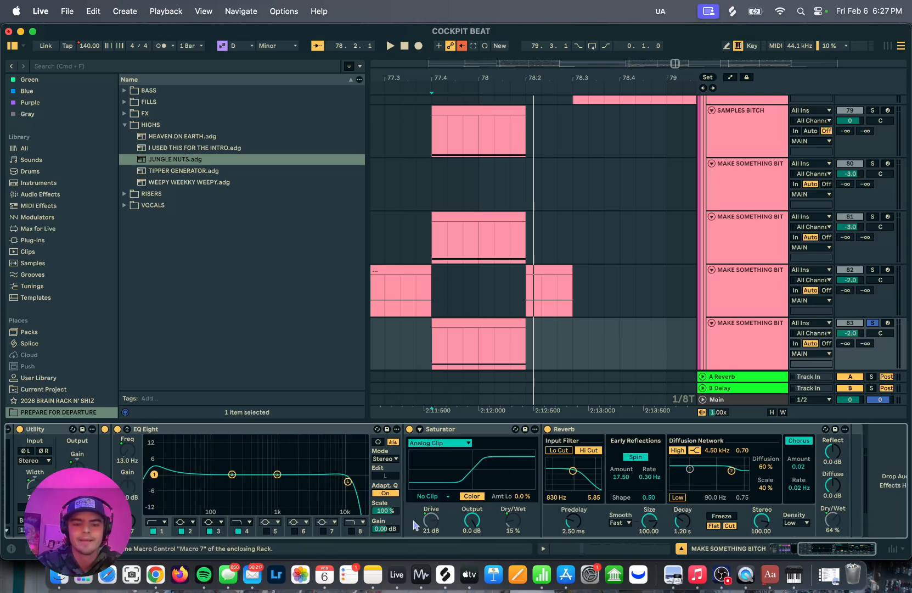
# Replay track 83's clip from 77.4 while checking its Utility width, and hide the device chain.
pyautogui.press('space')
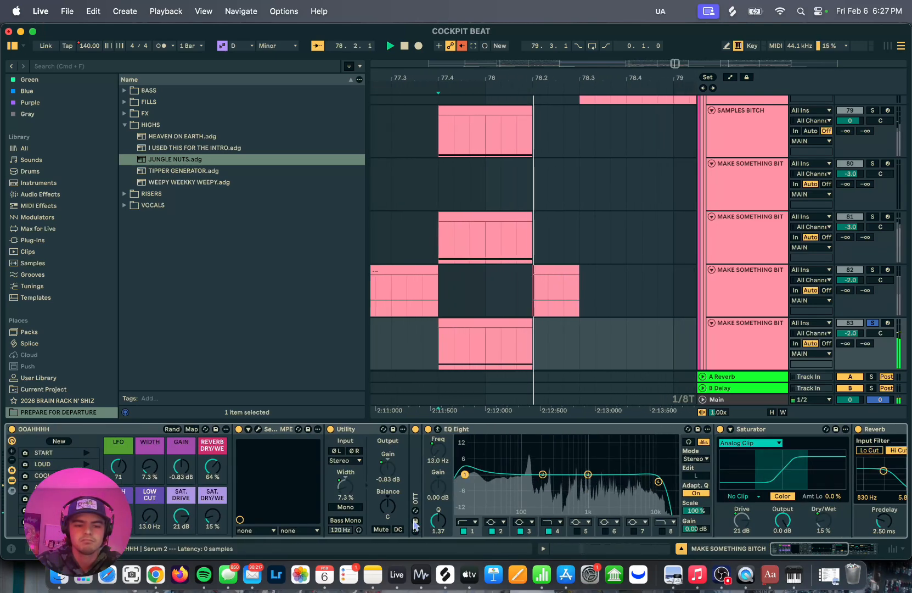
pyautogui.press('space')
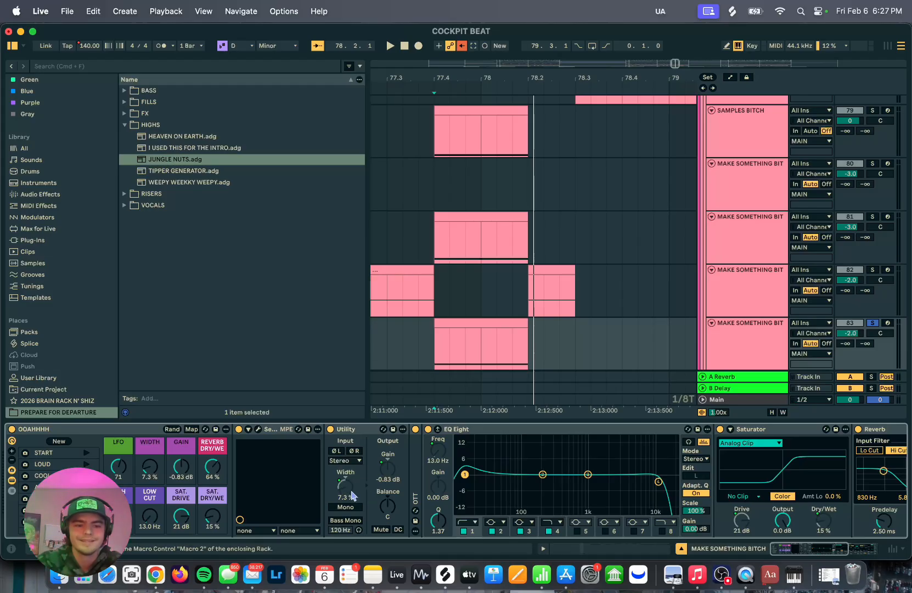
pyautogui.press('space')
pyautogui.press('super+alt+l')
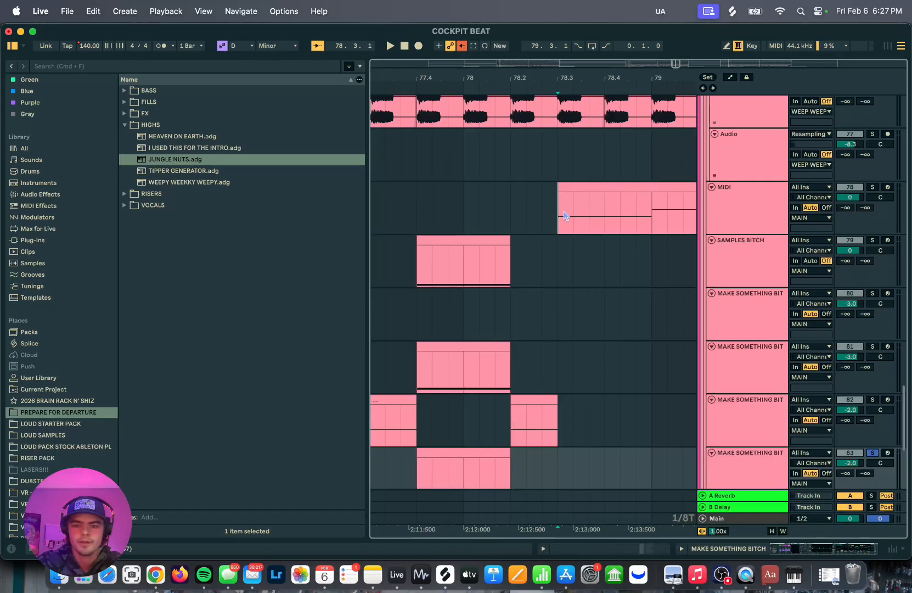
# Play MIDI track 78's clip from 78.3 in solo and view its Serum 2, Utility, EQ Eight and Multiband Compression chain.
pyautogui.click(565, 214)
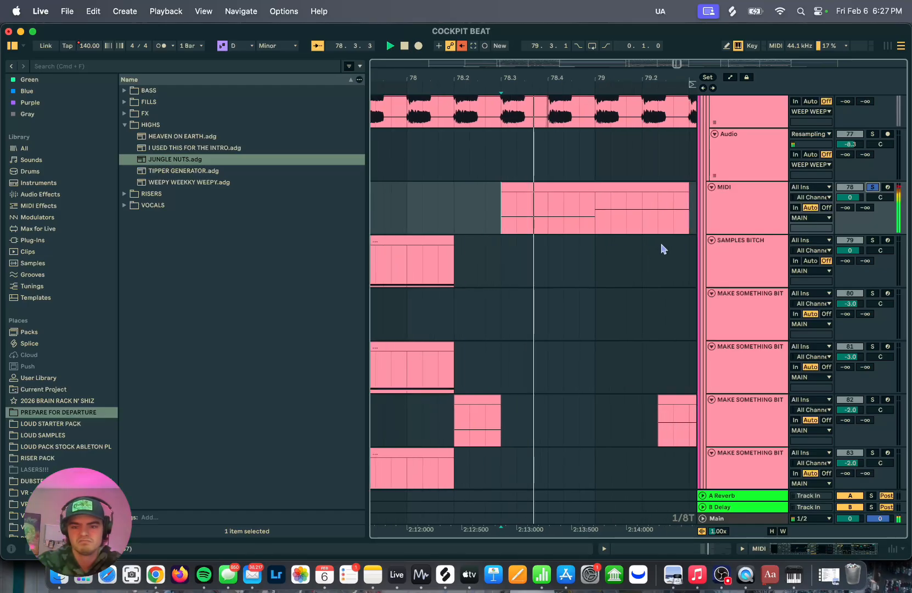
pyautogui.press('super+alt+l')
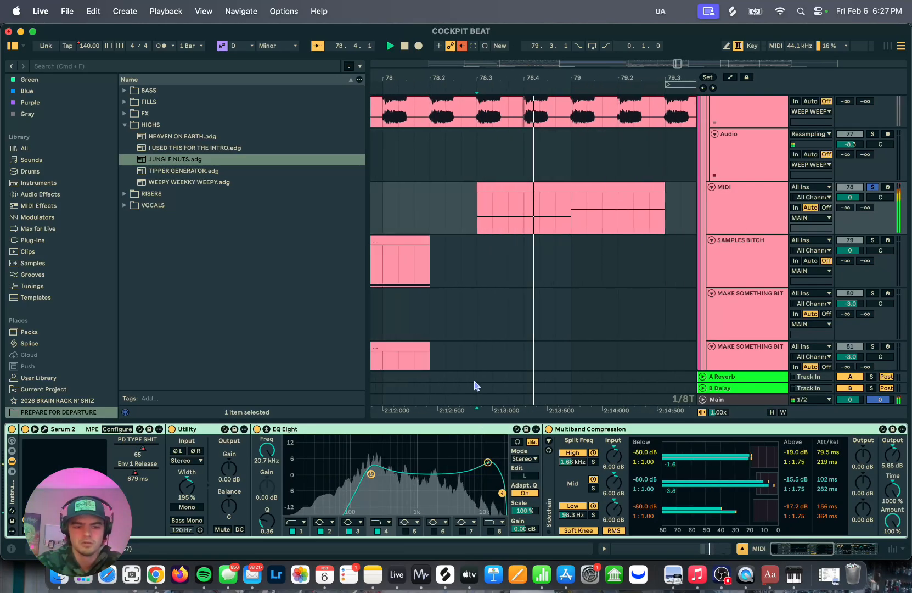
pyautogui.moveTo(459, 422); pyautogui.dragTo(489, 452)
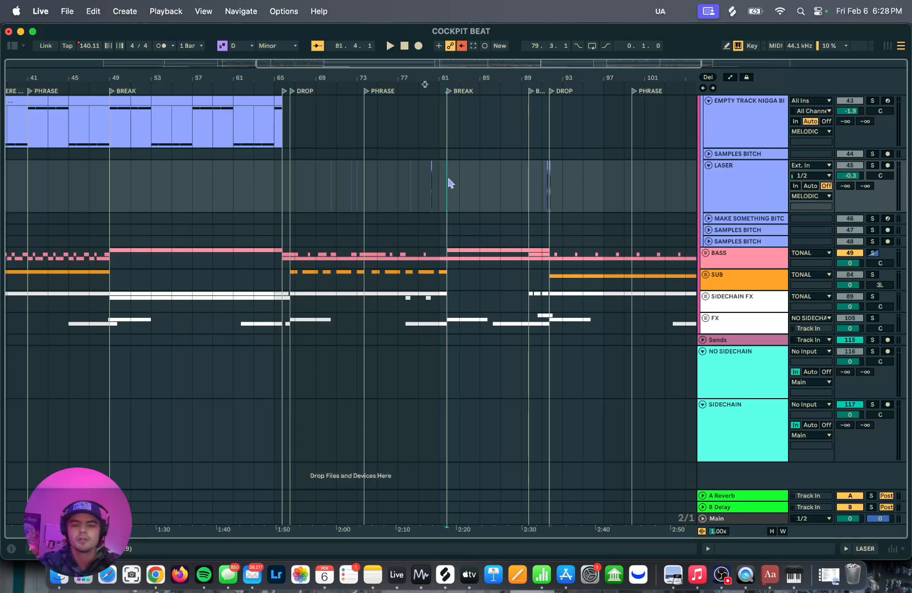
# Unsolo the BASS group during the BREAK after the second drop, and display the Main track's automation lanes.
pyautogui.click(873, 254)
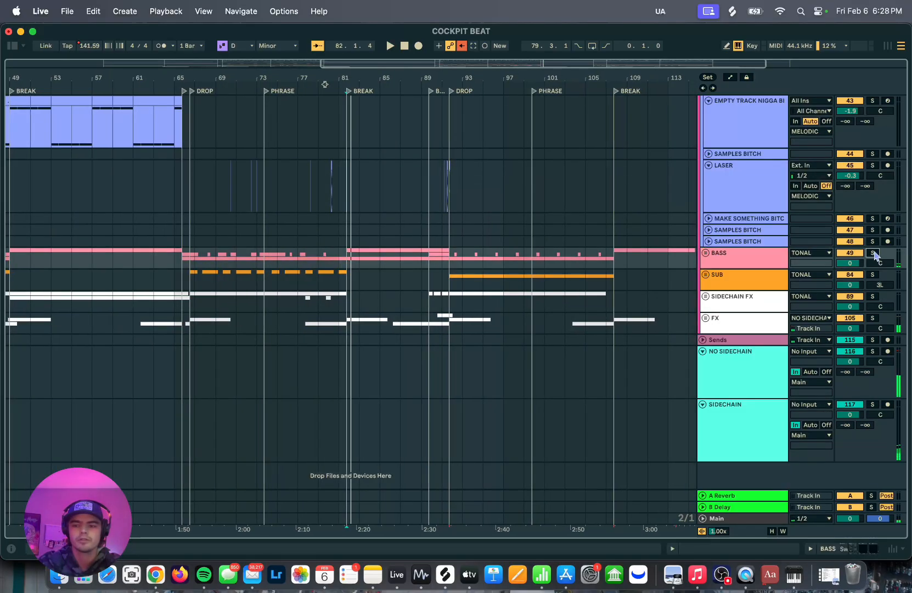
pyautogui.scroll(5, 373, 247)
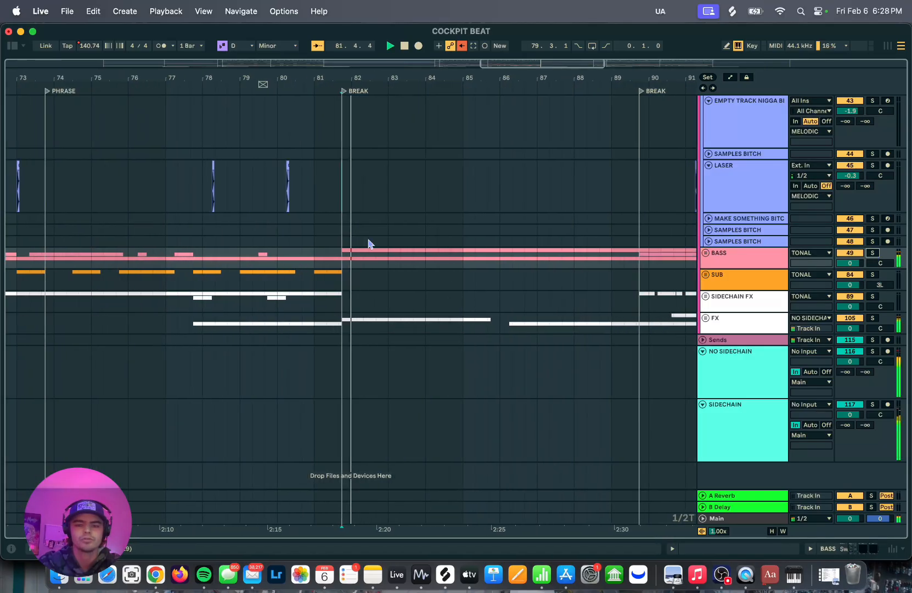
pyautogui.press('a')
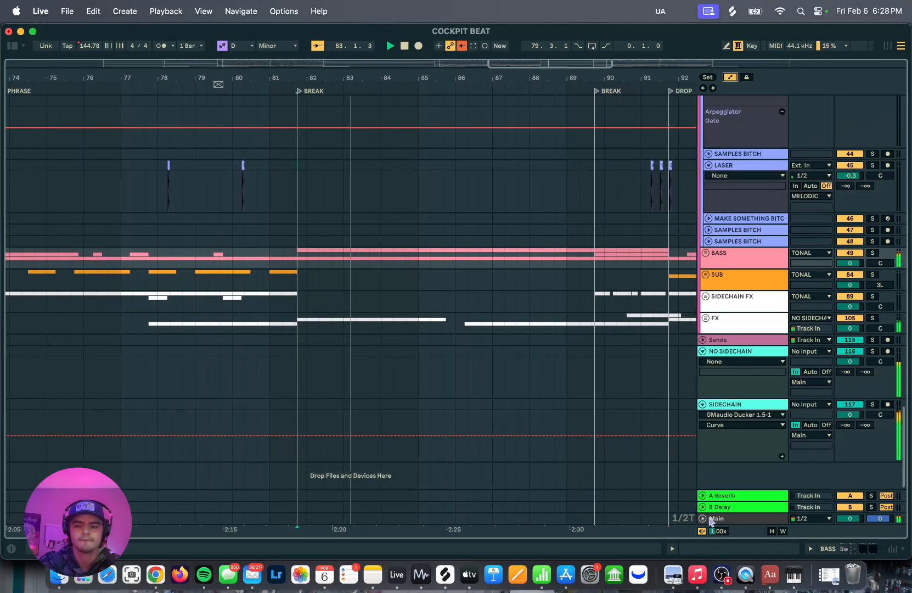
pyautogui.click(703, 519)
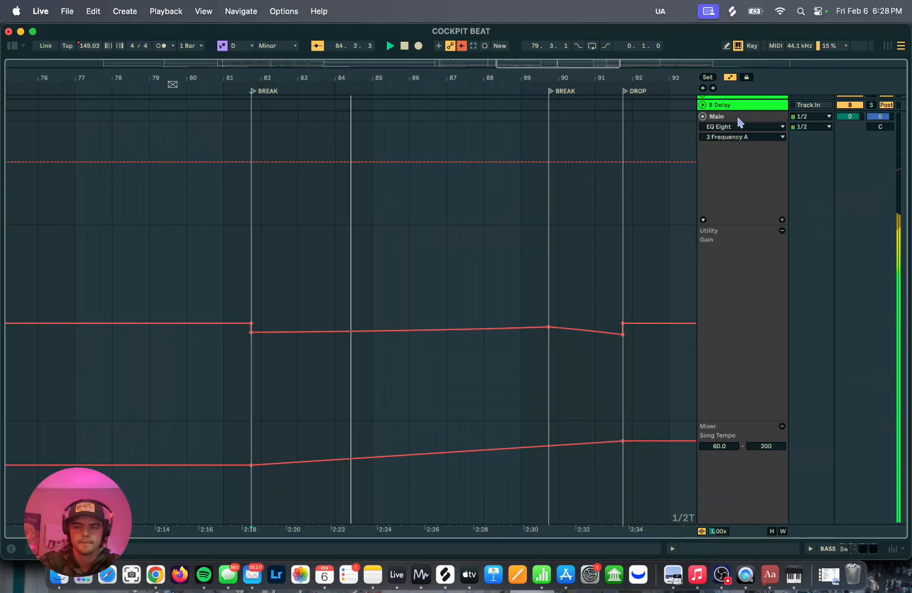
# Resize the Main track's EQ Eight, Utility Gain and Song Tempo automation lanes so the tracks above fit in view.
pyautogui.moveTo(741, 111); pyautogui.dragTo(741, 158)
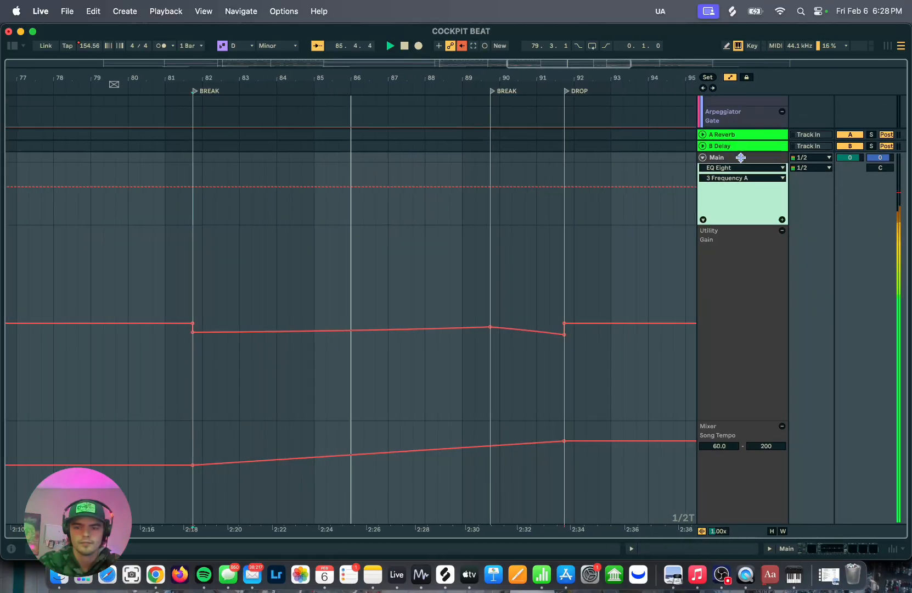
pyautogui.click(747, 226)
pyautogui.scroll(5, 747, 225)
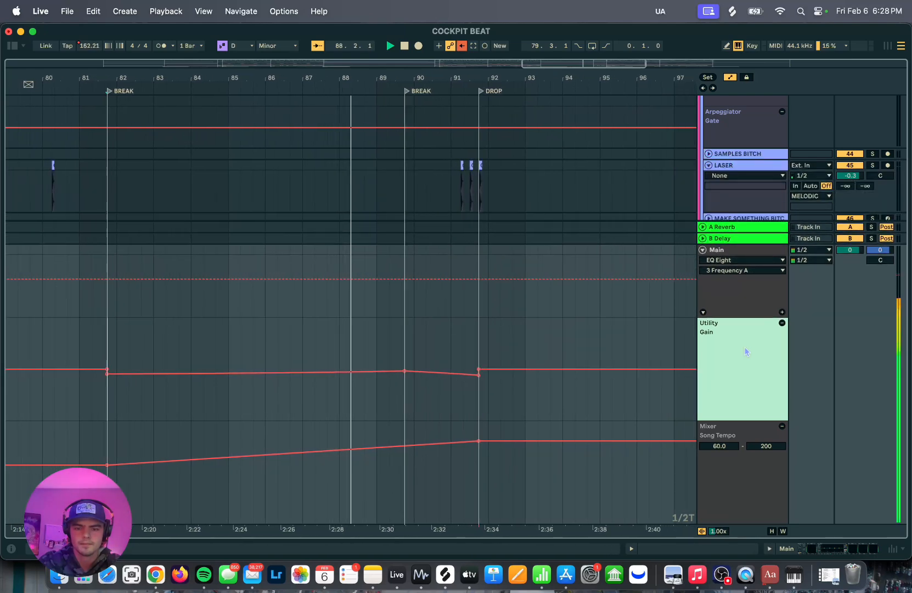
pyautogui.click(734, 426)
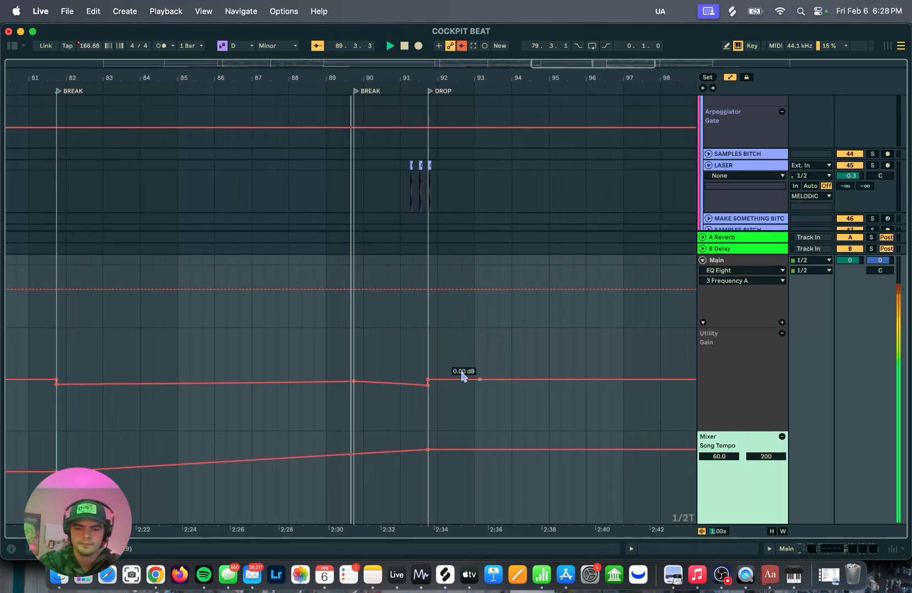
# Stop playback in the final DROP and examine the Main track's Song Tempo ramp and Utility Gain points across the BREAK.
pyautogui.scroll(-2, 459, 375)
pyautogui.scroll(-3, 451, 375)
pyautogui.scroll(3, 451, 375)
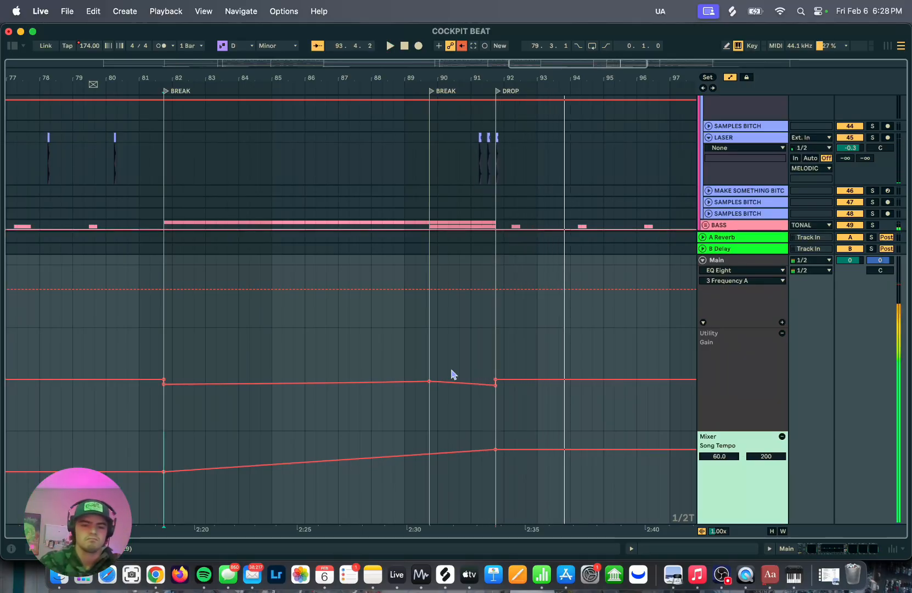
pyautogui.press('space')
pyautogui.scroll(-3, 531, 435)
pyautogui.moveTo(540, 449)
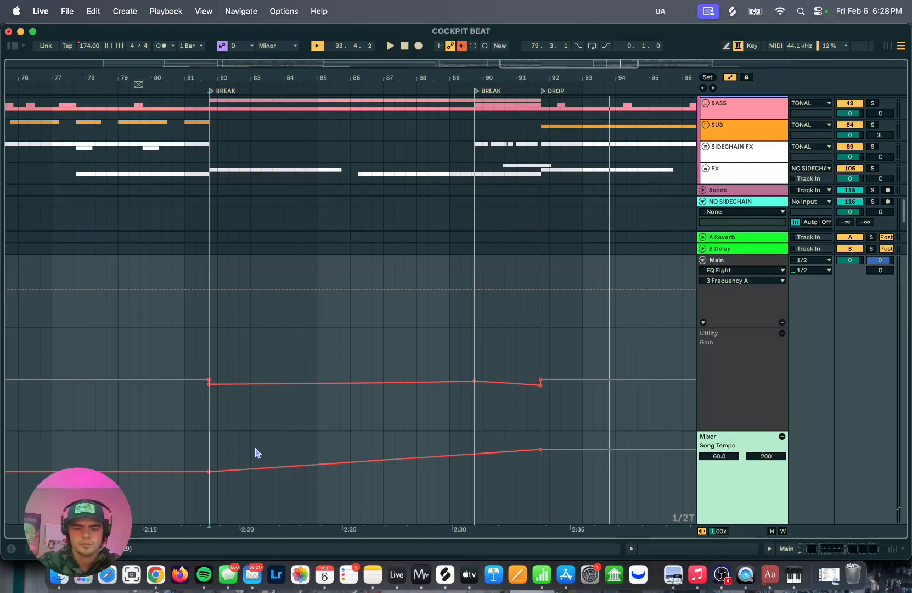
pyautogui.moveTo(206, 476)
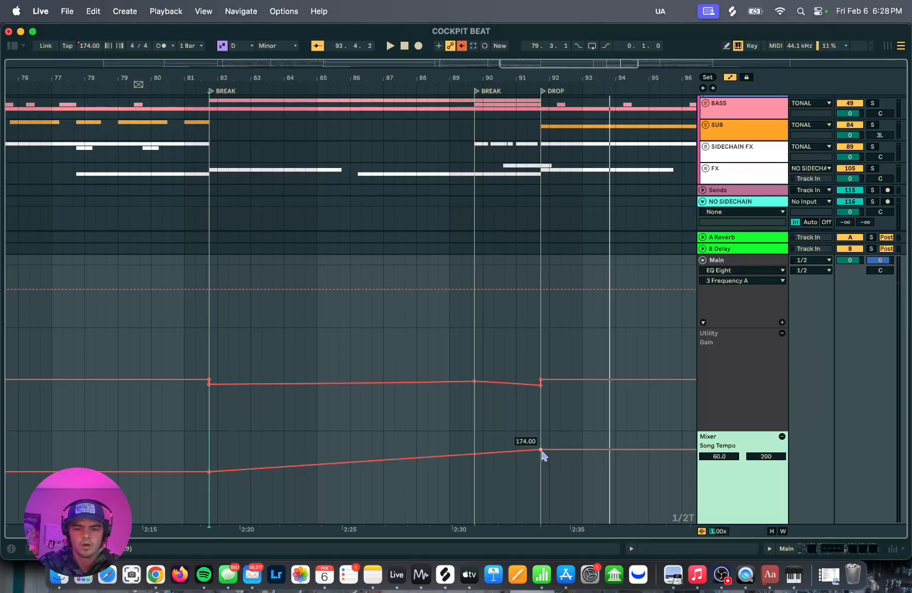
pyautogui.moveTo(209, 387)
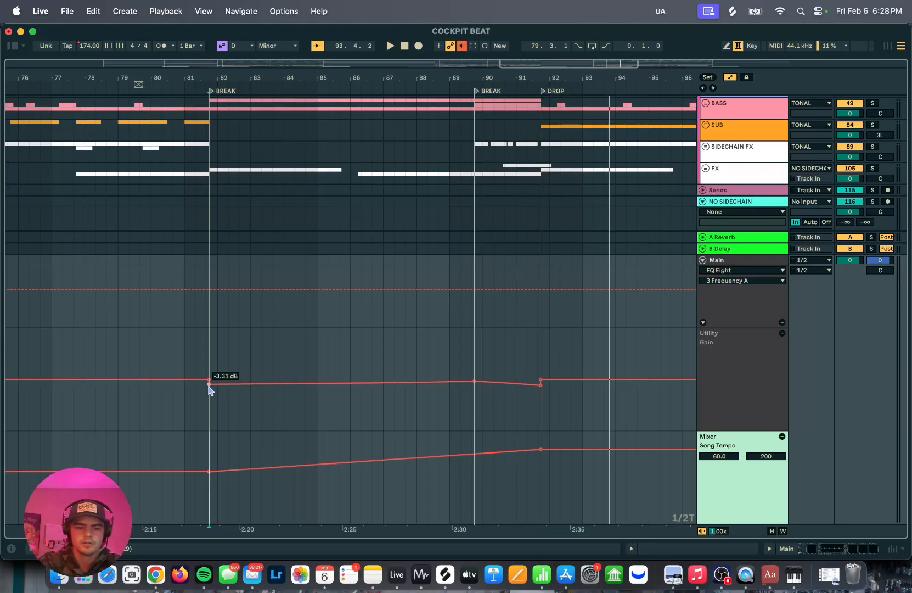
# Examine the Main track's Utility Gain automation before each drop across the whole arrangement.
pyautogui.press('-')
pyautogui.press('-')
pyautogui.moveTo(244, 387)
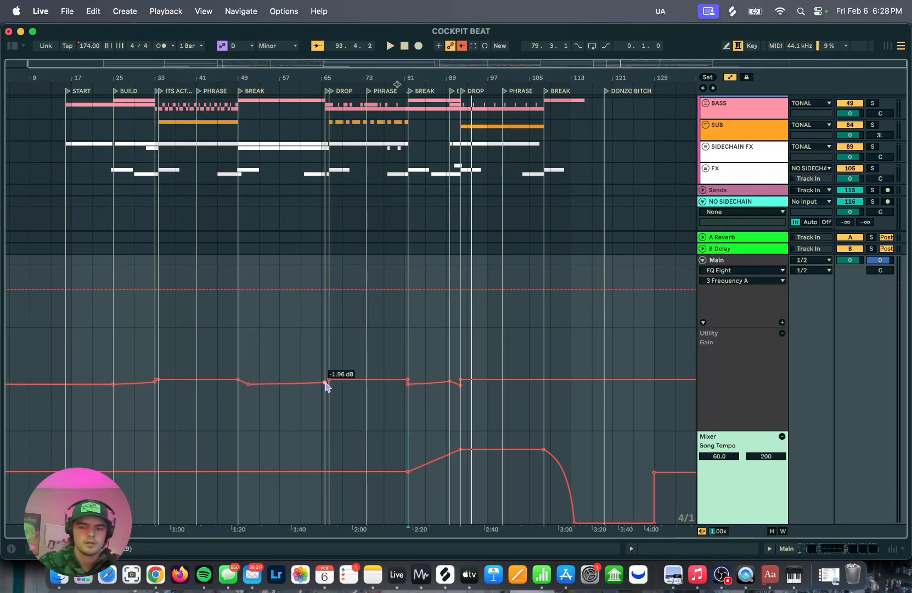
pyautogui.scroll(3, 481, 357)
pyautogui.scroll(1, 481, 356)
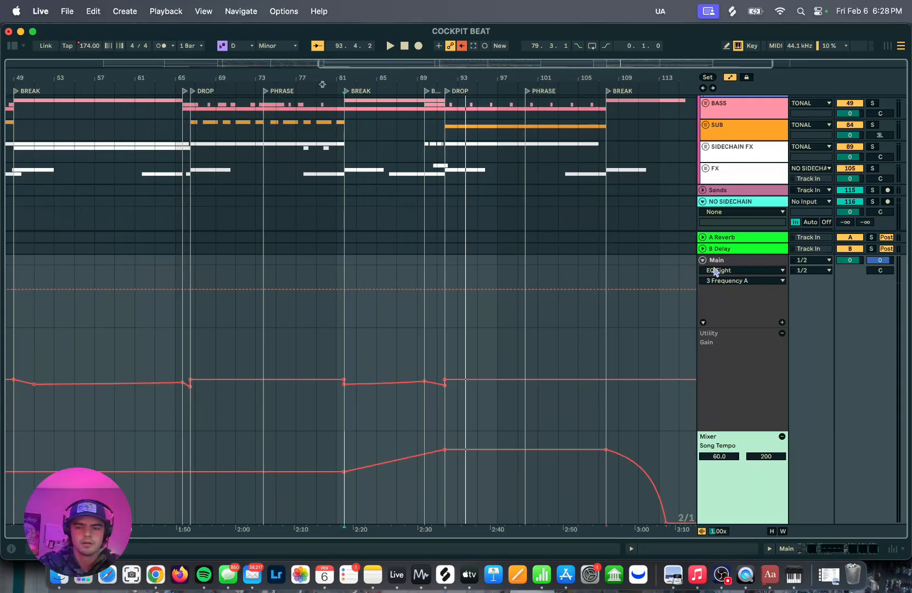
# Inspect the Main track's device chain, and open KClip3 from the BASS group's chain.
pyautogui.doubleClick(736, 261)
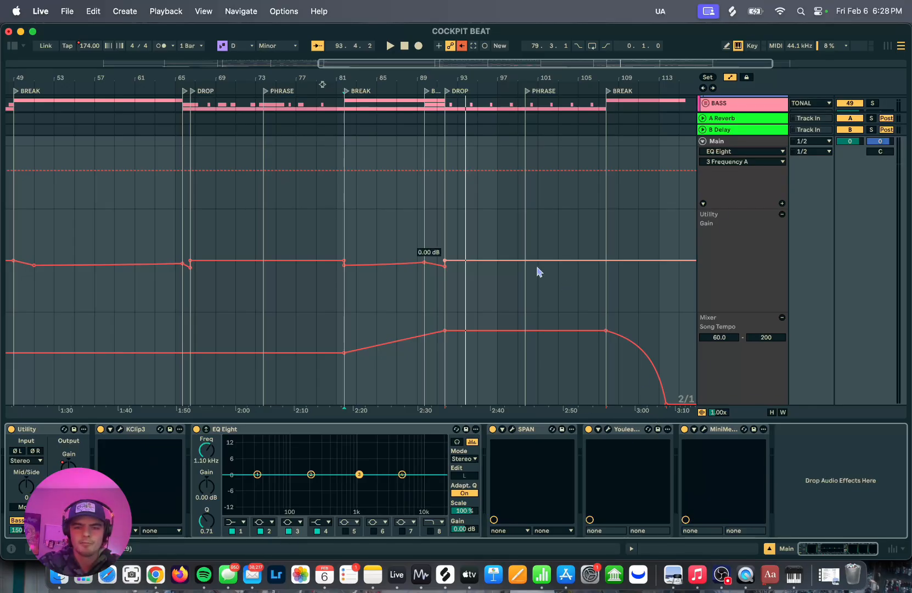
pyautogui.scroll(-1, 523, 179)
pyautogui.hscroll(-2, 523, 179)
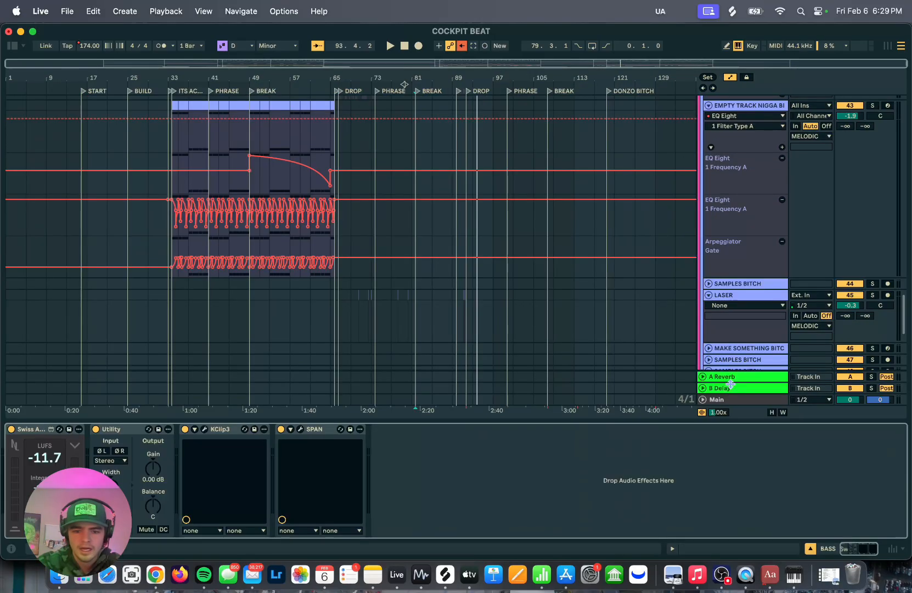
pyautogui.click(205, 431)
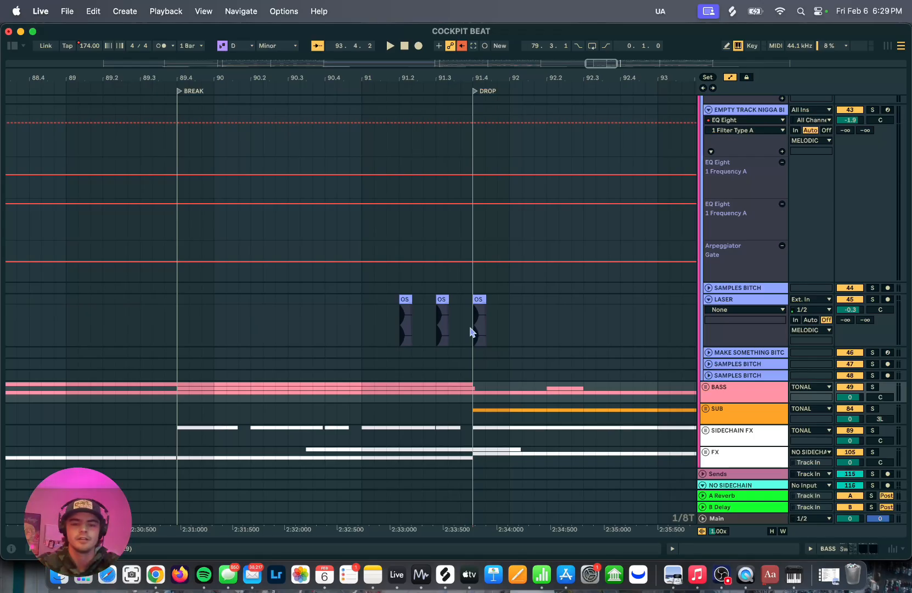
# Hide the automation lanes and play from the first LASER clip at 91.2 into the final DROP, stopping at 94.2.
pyautogui.scroll(-3, 463, 329)
pyautogui.scroll(2, 746, 215)
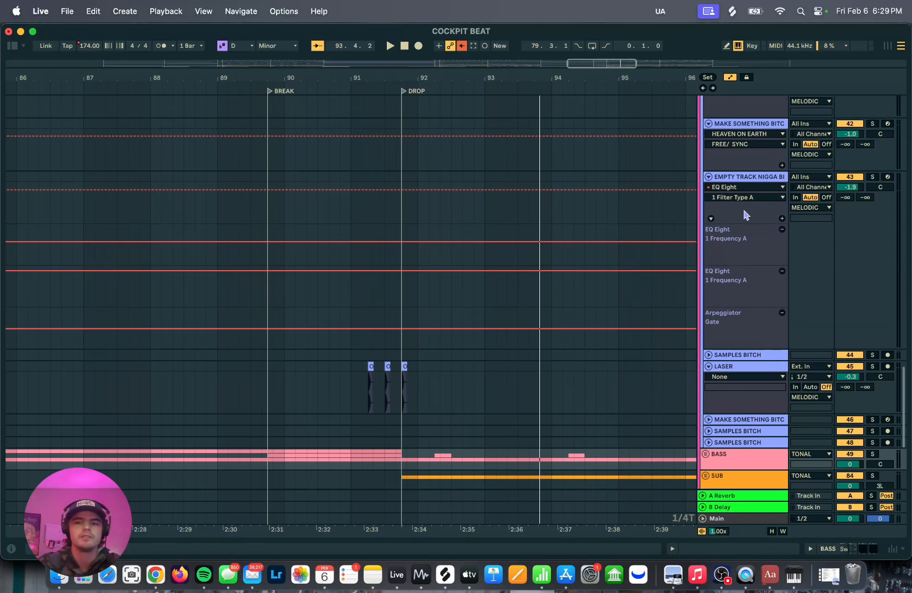
pyautogui.click(731, 77)
pyautogui.click(610, 264)
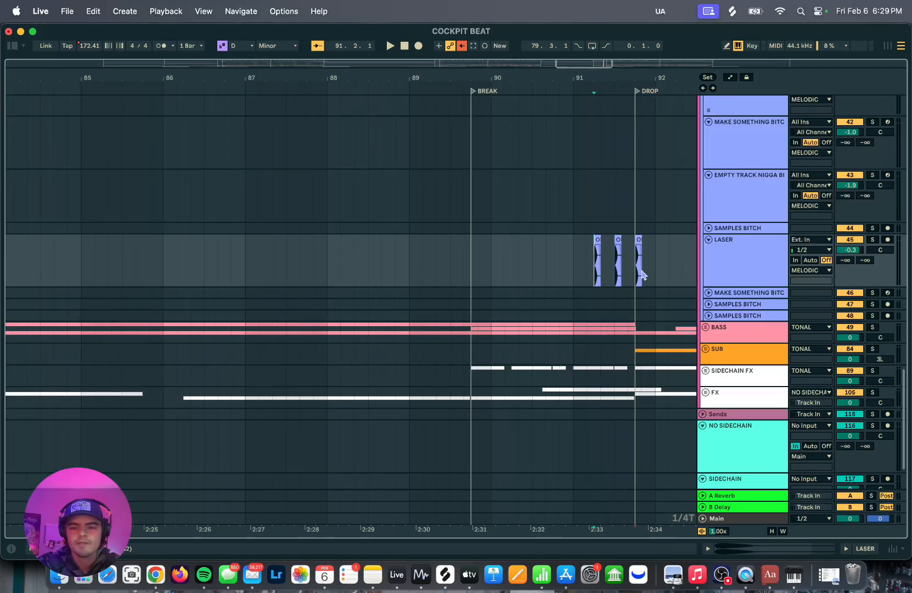
pyautogui.press('space')
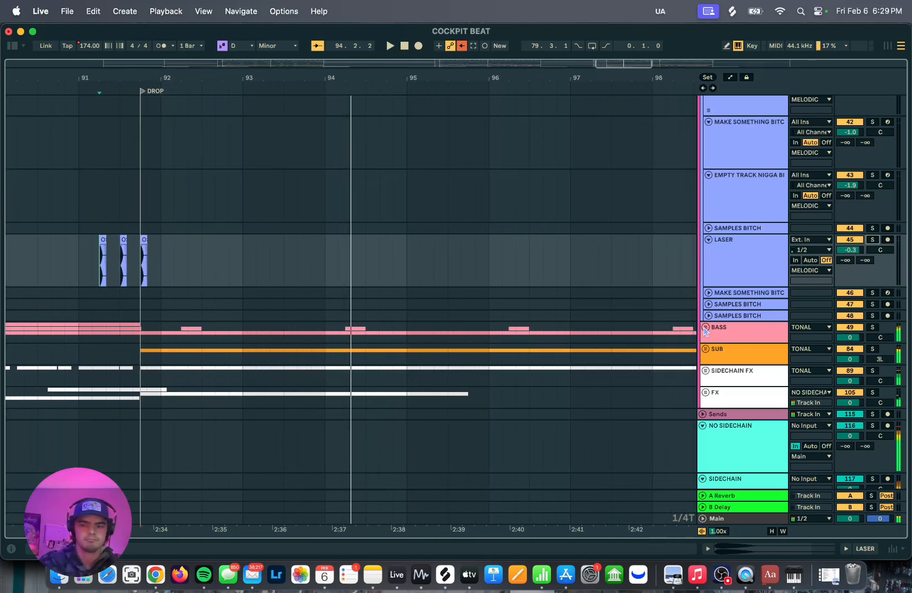
# Expand the BASS group and examine the DISGUSTING and WEEP WEEP clips in the final drop against the second drop's clips.
pyautogui.click(706, 327)
pyautogui.scroll(-10, 691, 366)
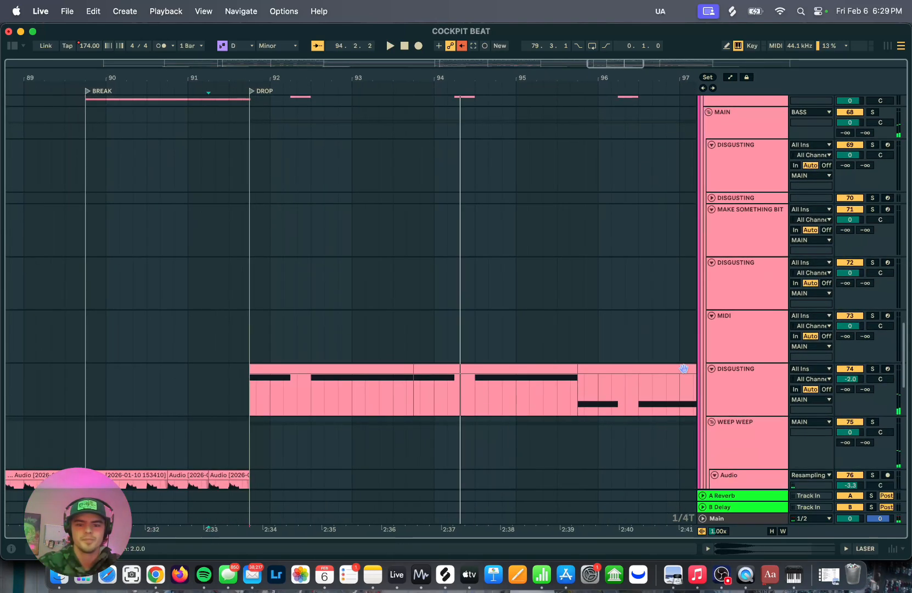
pyautogui.press('-')
pyautogui.press('-')
pyautogui.press('-')
pyautogui.scroll(-5, 685, 373)
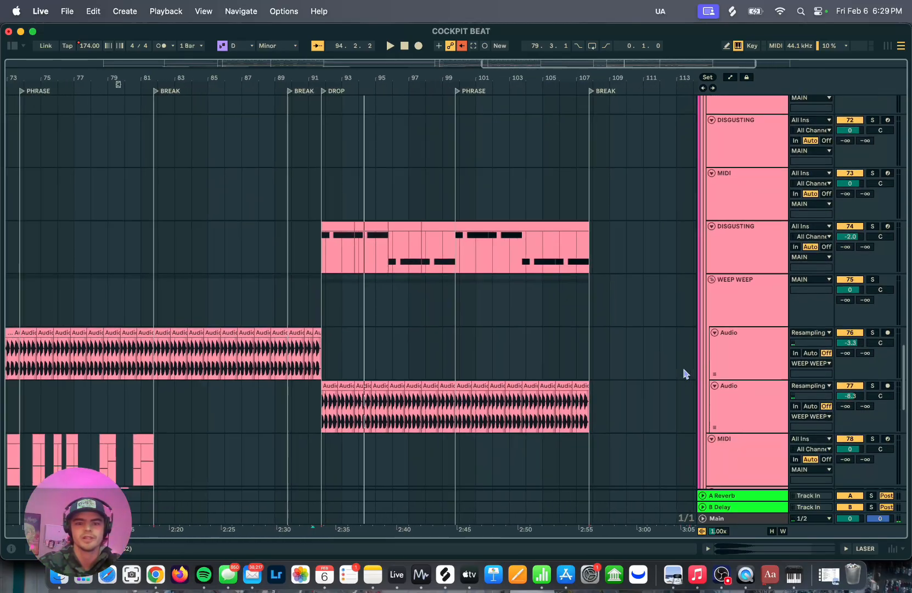
pyautogui.scroll(-5, 687, 373)
pyautogui.hscroll(-2, 541, 319)
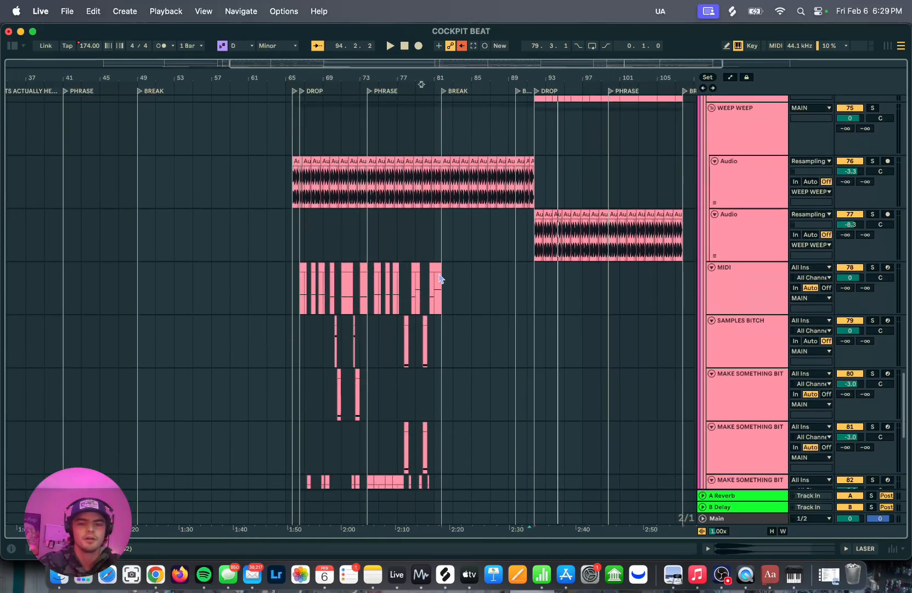
# Survey the clips of the MAIN bass tracks over the full arrangement, back to the first drop.
pyautogui.scroll(7, 308, 311)
pyautogui.hscroll(-2, 307, 311)
pyautogui.press('-')
pyautogui.scroll(5, 308, 311)
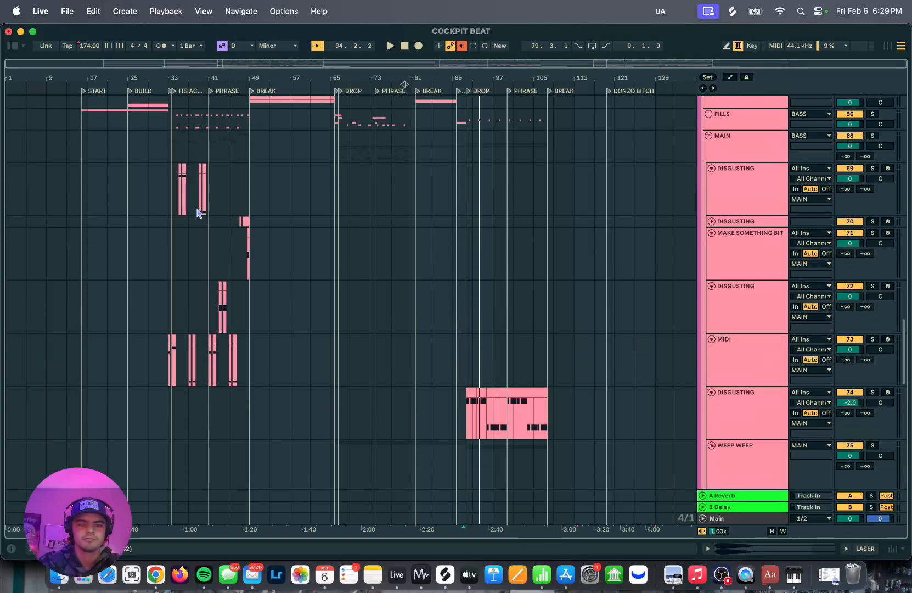
# Survey the MAIN bass tracks' clips in the first and second drops against the DISGUSTING clips in the final drop.
pyautogui.scroll(5, 231, 228)
pyautogui.hscroll(-3, 164, 217)
pyautogui.scroll(1, 137, 209)
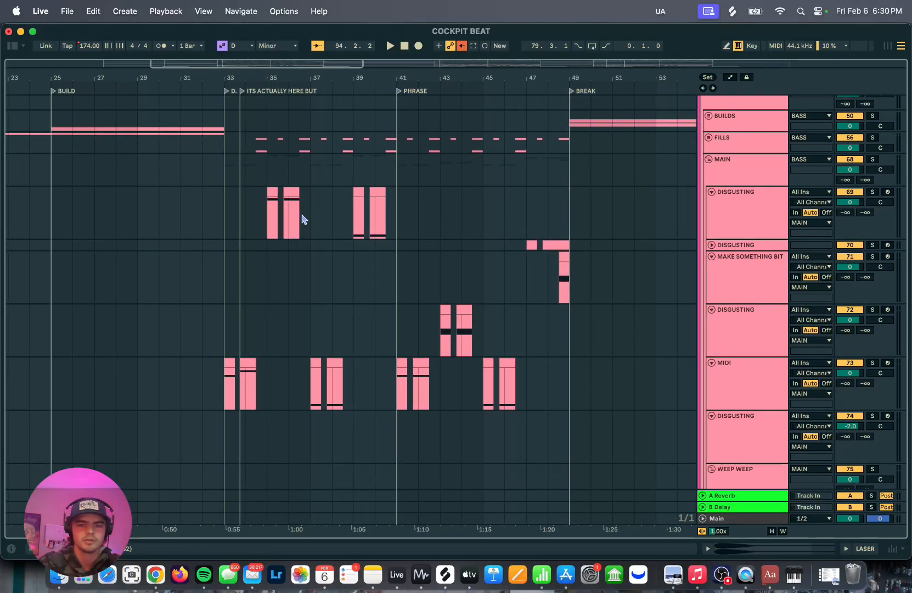
pyautogui.scroll(-8, 401, 231)
pyautogui.hscroll(15, 401, 231)
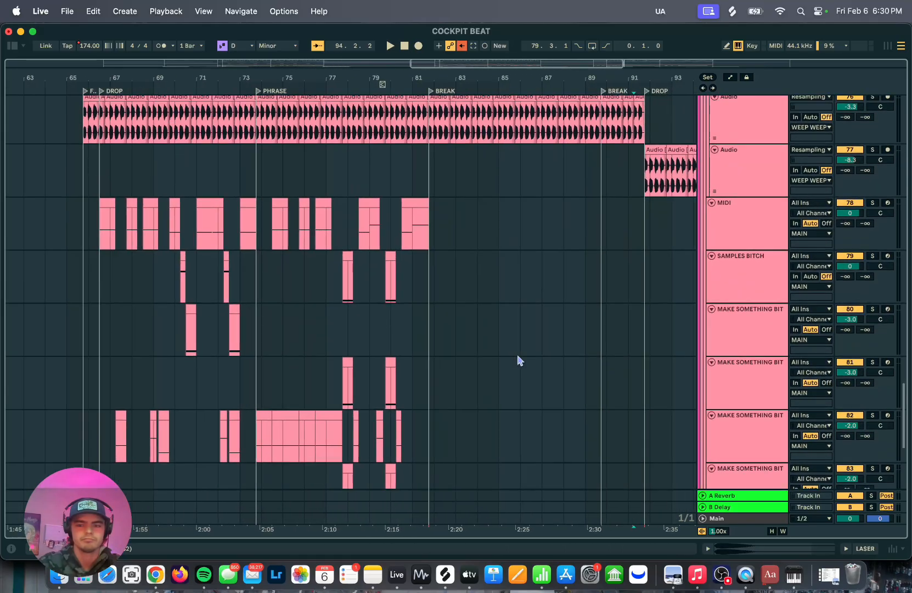
pyautogui.scroll(3, 473, 299)
pyautogui.scroll(3, 399, 277)
pyautogui.scroll(1, 399, 278)
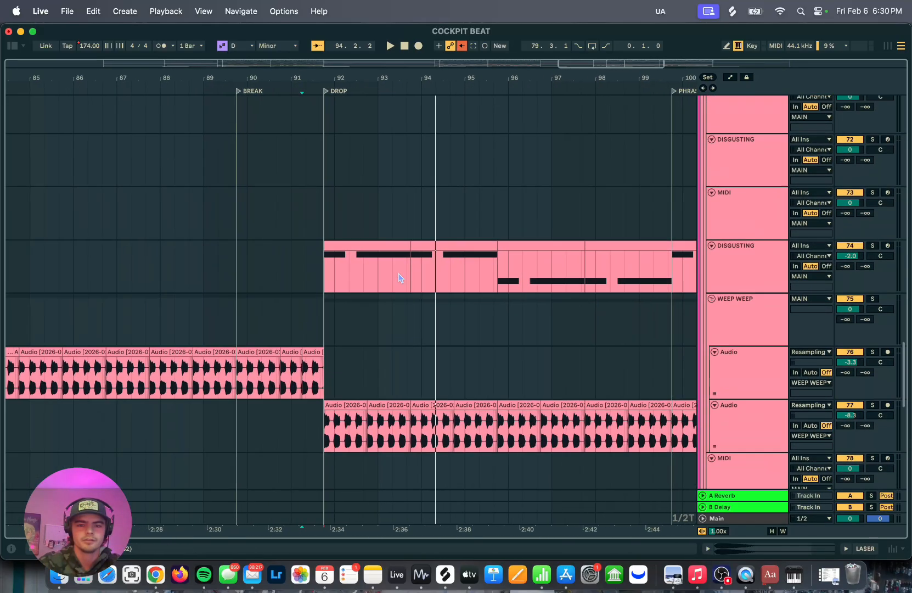
pyautogui.scroll(2, 553, 261)
pyautogui.hscroll(-5, 553, 262)
pyautogui.scroll(-4, 466, 260)
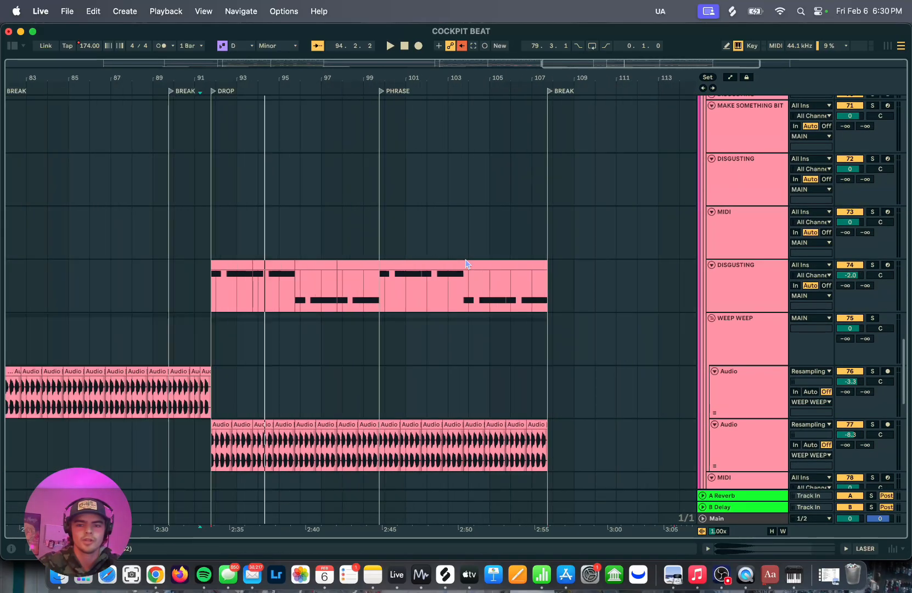
# Solo the DISGUSTING bass track and play it from the start of the final DROP.
pyautogui.click(332, 308)
pyautogui.press('s')
pyautogui.press('space')
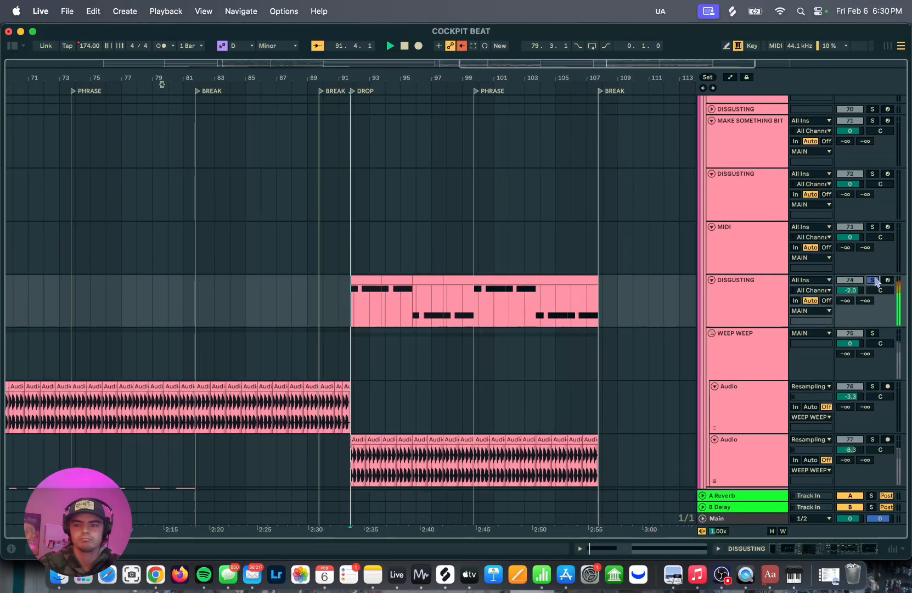
pyautogui.scroll(4, 408, 320)
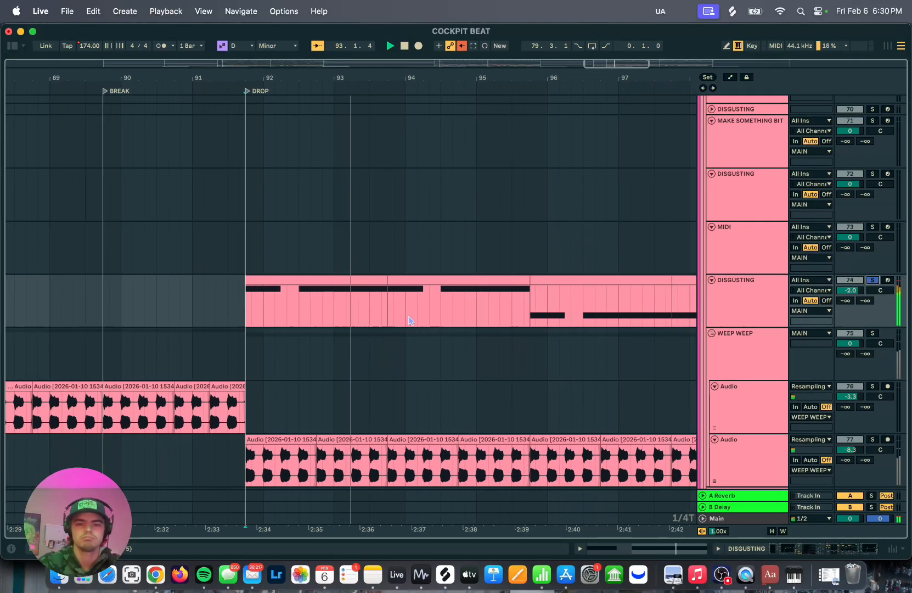
pyautogui.scroll(3, 407, 319)
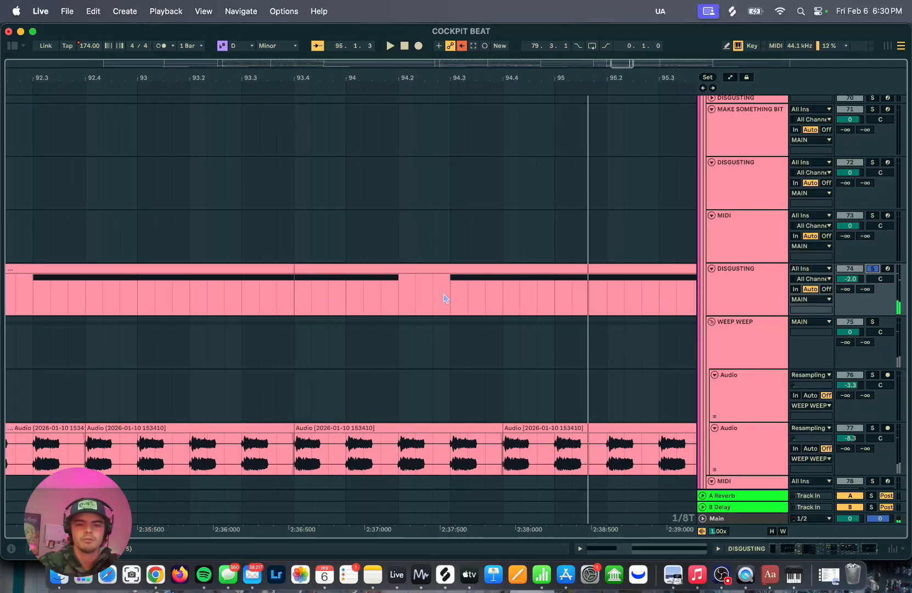
# Replay the soloed DISGUSTING clip from the gap at 94.2, and again from 93.4.
pyautogui.click(399, 292)
pyautogui.press('space')
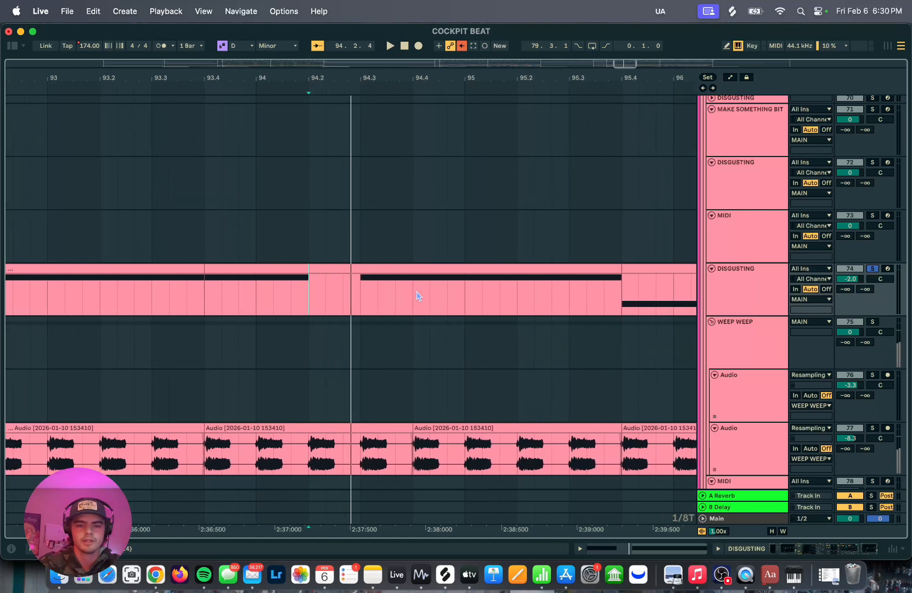
pyautogui.scroll(-1, 418, 297)
pyautogui.hscroll(-2, 419, 297)
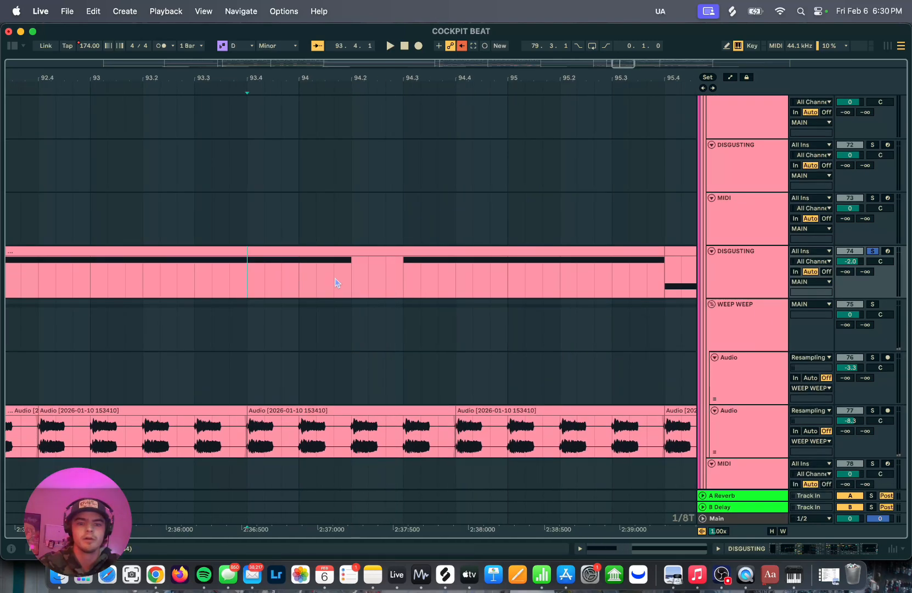
pyautogui.press('space')
pyautogui.hscroll(-2, 384, 283)
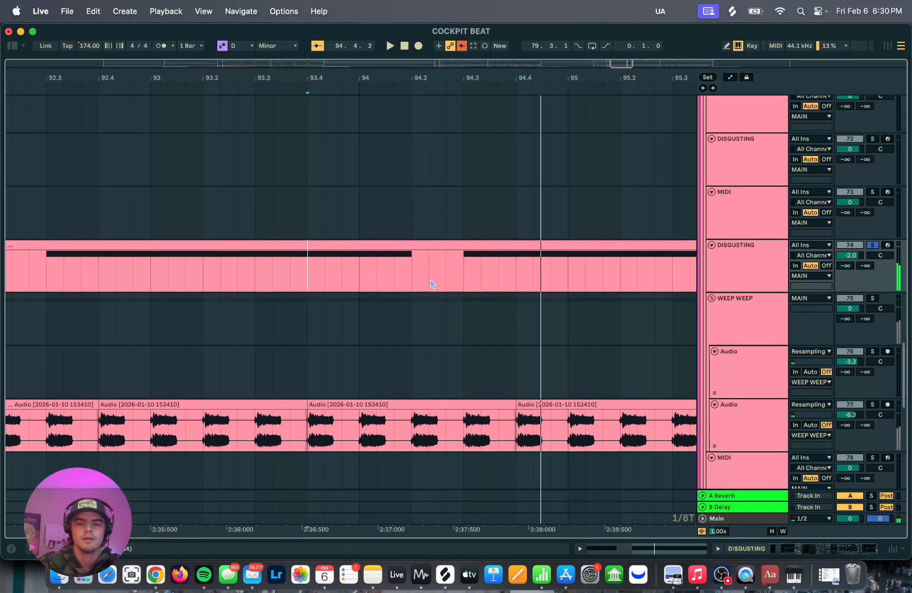
# Expand the FILLS group and locate the GLONG GLONG clips in the final drop.
pyautogui.scroll(-4, 460, 279)
pyautogui.scroll(4, 462, 276)
pyautogui.scroll(-5, 462, 275)
pyautogui.scroll(8, 462, 274)
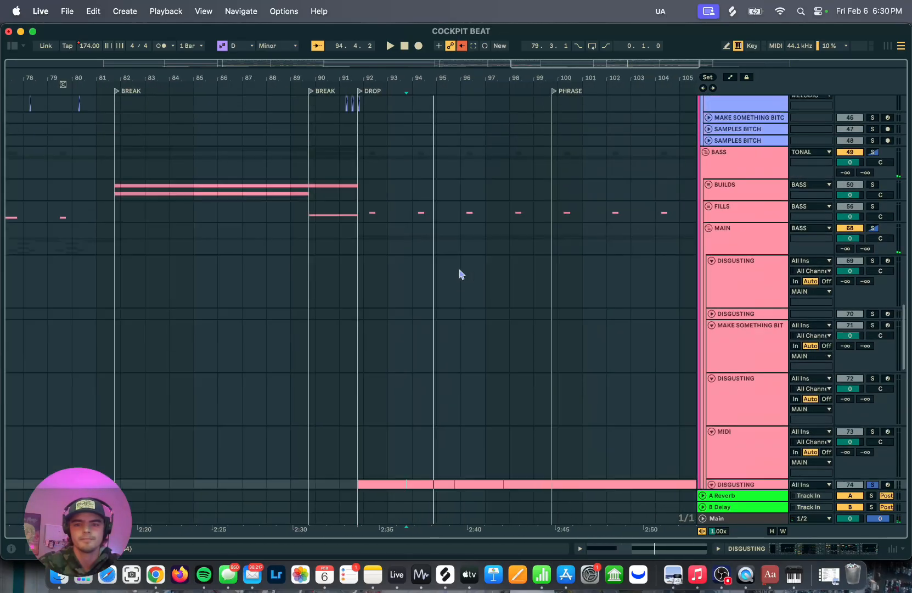
pyautogui.click(716, 319)
pyautogui.click(713, 373)
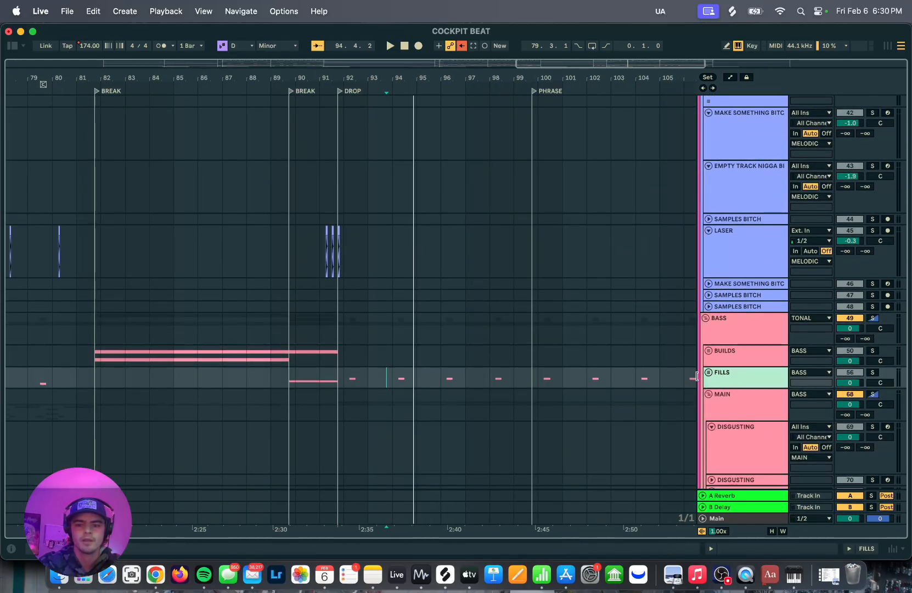
pyautogui.click(709, 373)
pyautogui.scroll(-5, 659, 399)
pyautogui.hscroll(-3, 658, 400)
pyautogui.scroll(-2, 659, 400)
pyautogui.hscroll(-1, 658, 400)
# Solo the GLONG GLONG track and play its first final-drop clip from 92.2, then replay it.
pyautogui.click(496, 405)
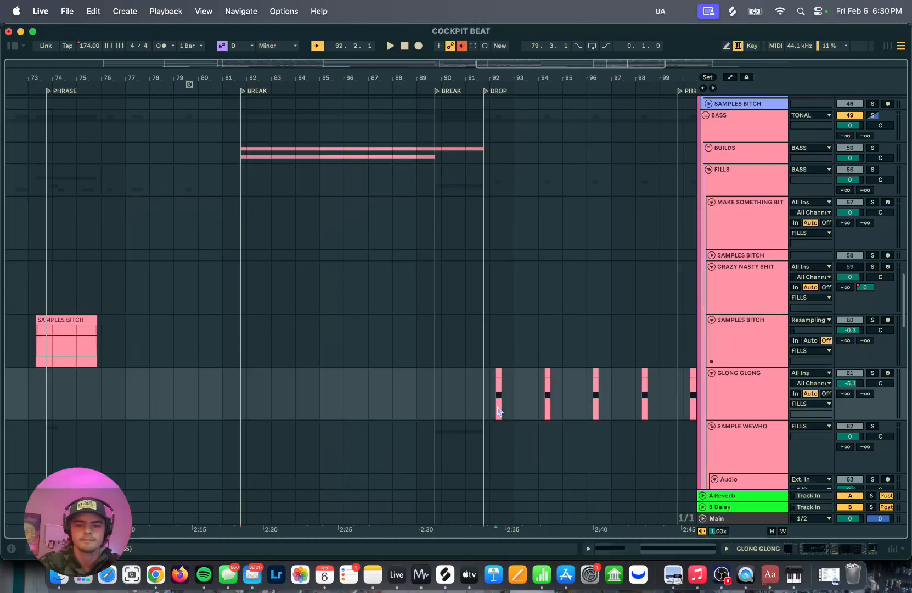
pyautogui.press('space')
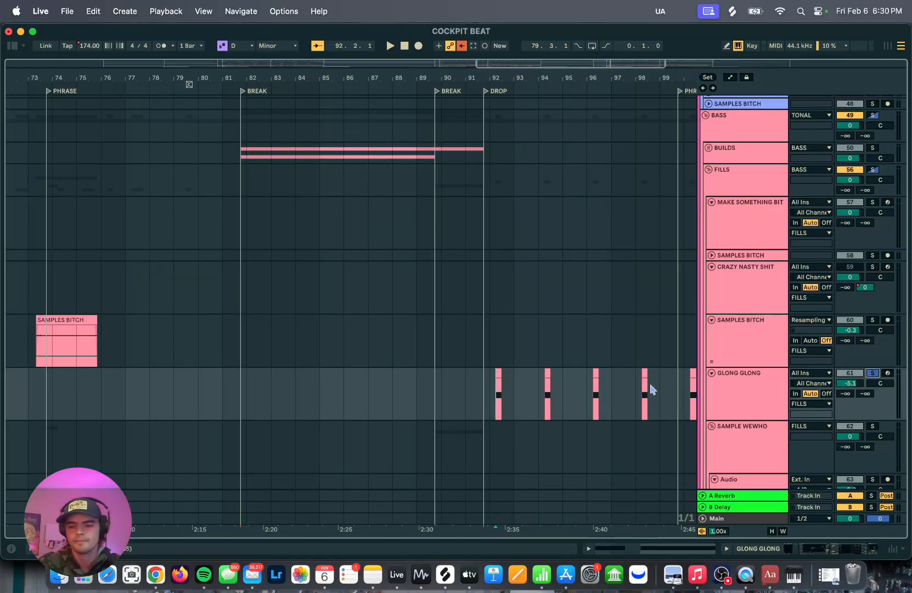
pyautogui.scroll(6, 652, 390)
pyautogui.scroll(-1, 539, 399)
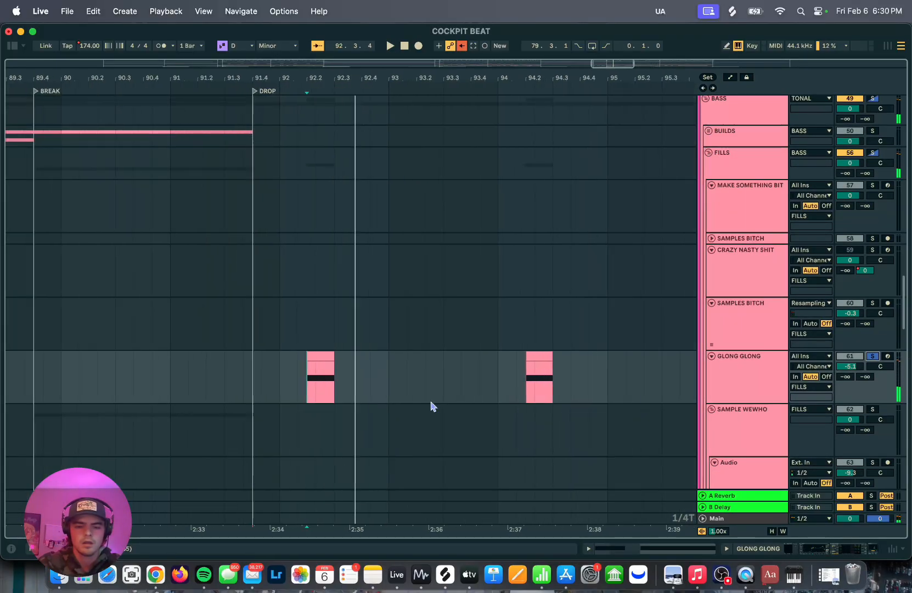
pyautogui.hscroll(-1, 433, 406)
pyautogui.scroll(-1, 433, 407)
pyautogui.scroll(3, 352, 374)
pyautogui.press('space')
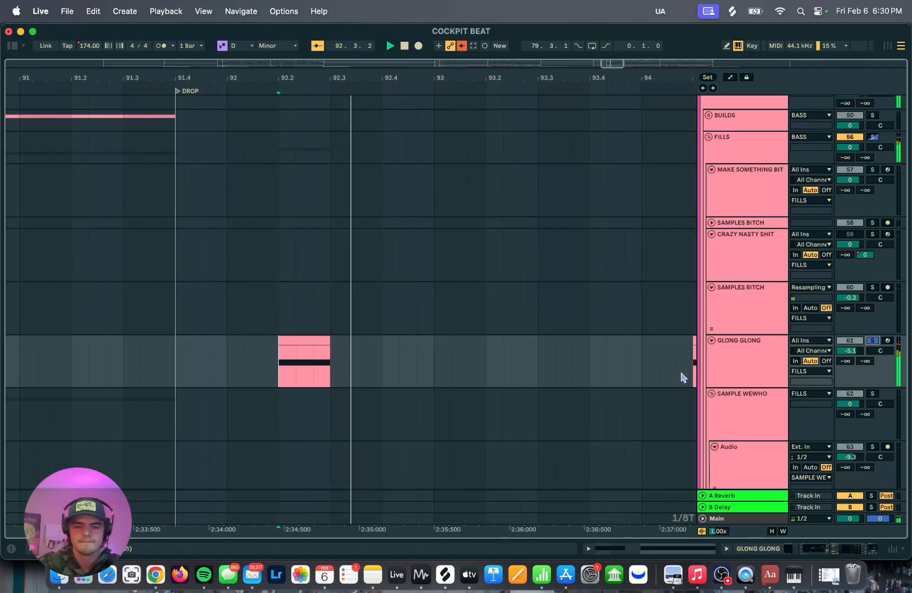
# Open Serum 2 from the GLONG GLONG device chain, examine its oscillators and FX page, and hide the plug-in window.
pyautogui.click(740, 361)
pyautogui.doubleClick(741, 361)
pyautogui.press('space')
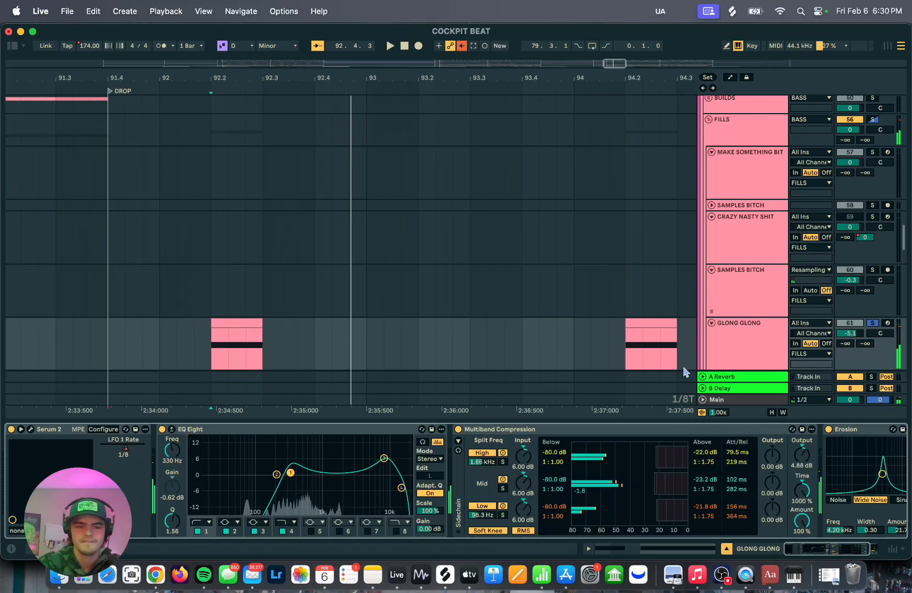
pyautogui.click(30, 430)
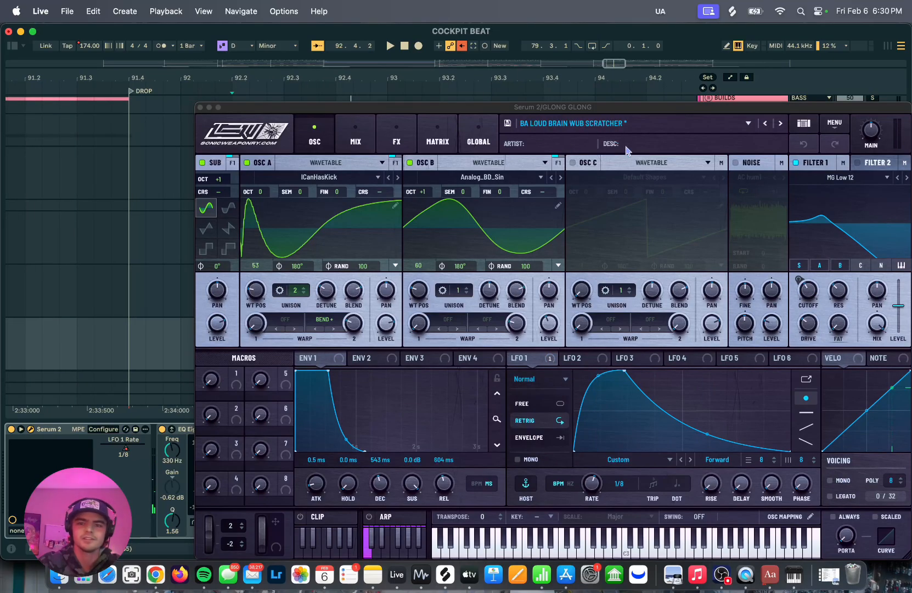
pyautogui.moveTo(542, 112); pyautogui.dragTo(444, 49)
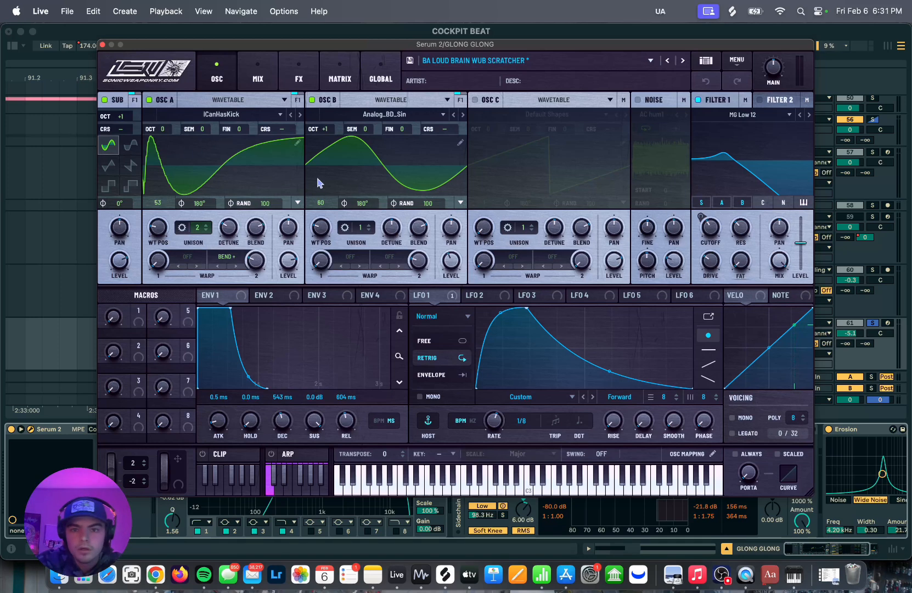
pyautogui.click(299, 74)
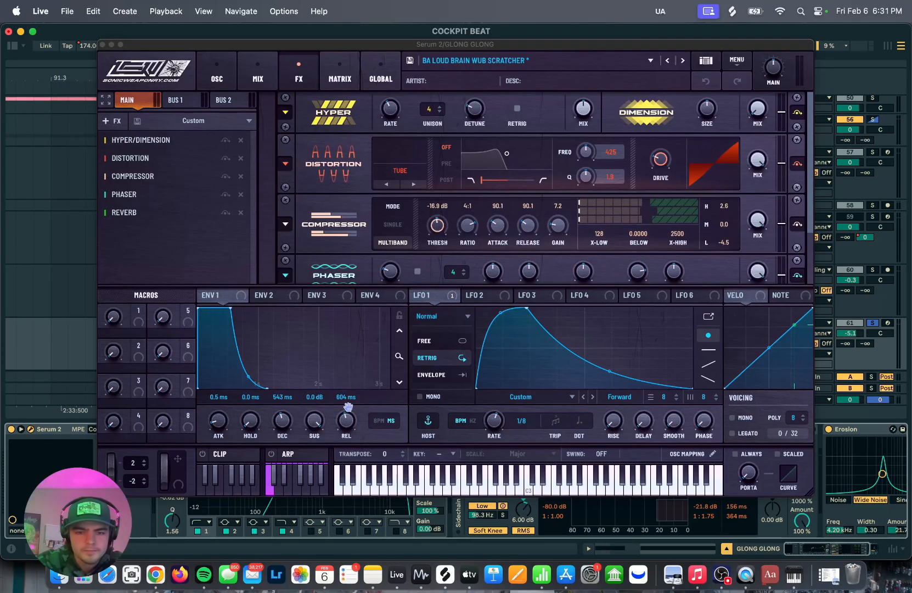
pyautogui.press('super+alt+p')
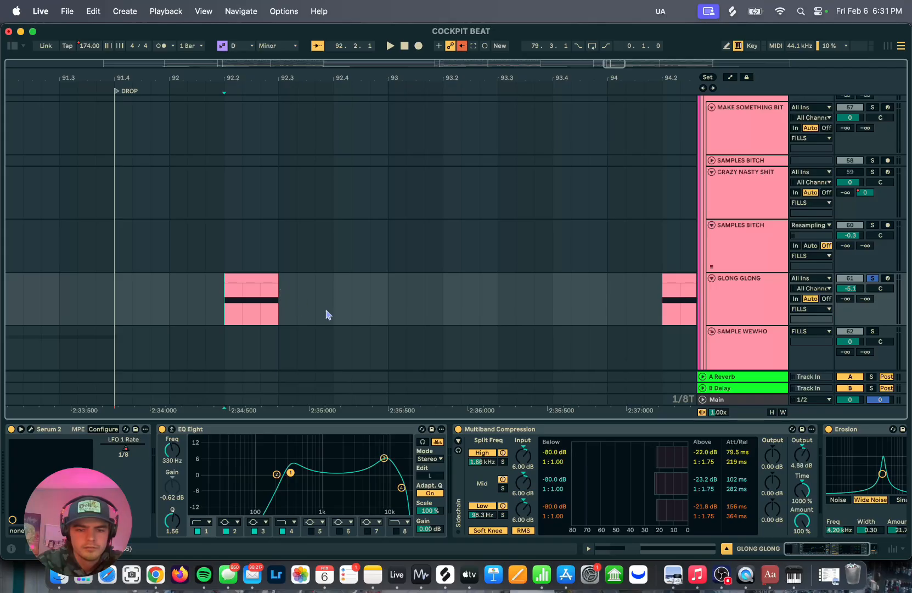
# Group the GLONG GLONG track's devices into an Instrument Rack and show the PREPARE FOR DEPARTURE folder in the browser.
pyautogui.press('space')
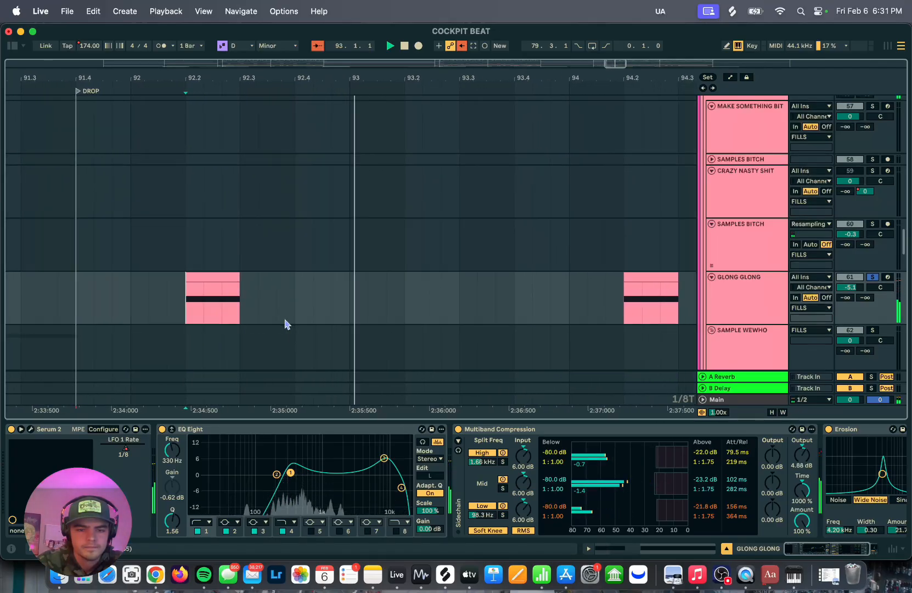
pyautogui.click(92, 447)
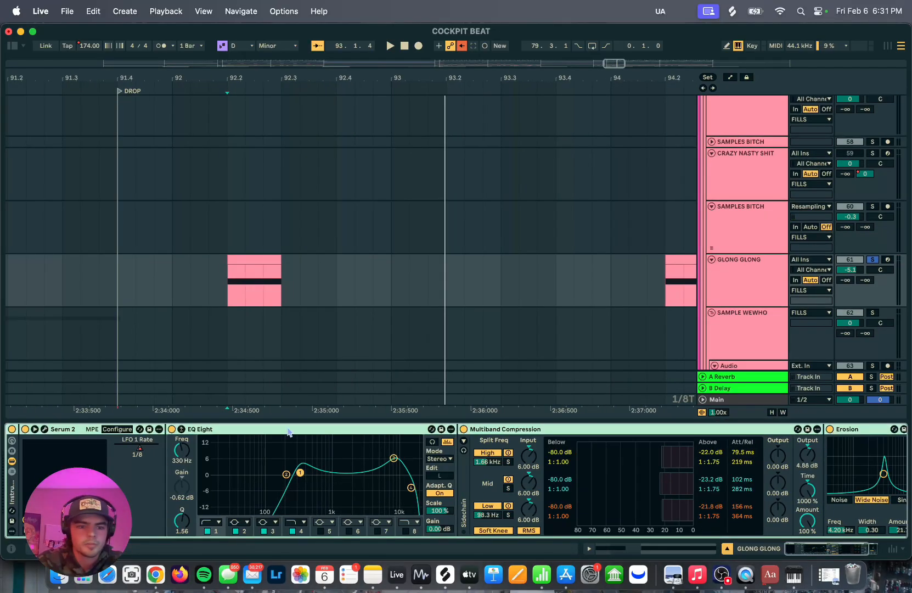
pyautogui.moveTo(4, 141); pyautogui.dragTo(324, 141)
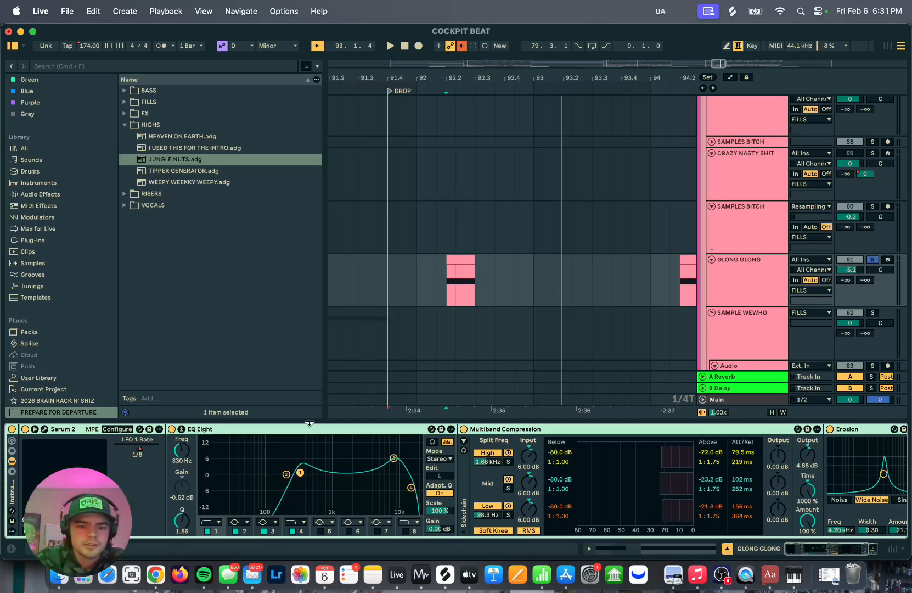
pyautogui.moveTo(310, 508); pyautogui.dragTo(320, 566)
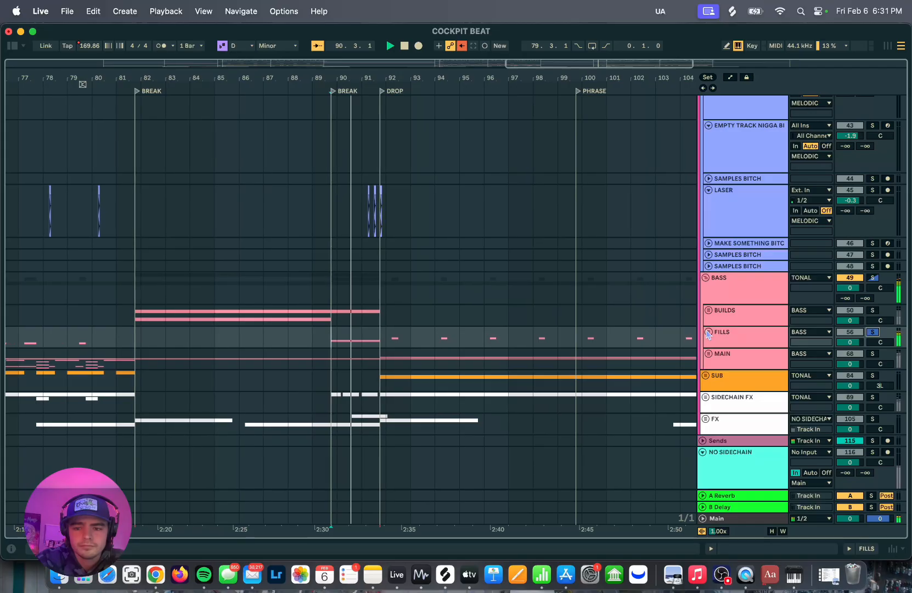
# Play the soloed FILLS group through the last BREAK and locate the SAMPLE WEWHO audio clip leading into the final DROP.
pyautogui.scroll(-5, 708, 335)
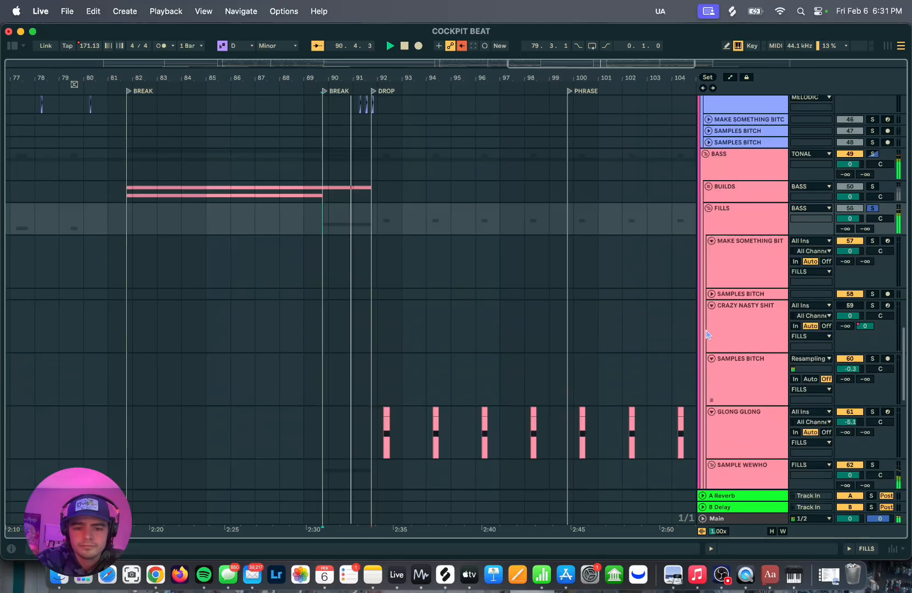
pyautogui.scroll(-10, 707, 329)
pyautogui.scroll(6, 351, 349)
pyautogui.press('space')
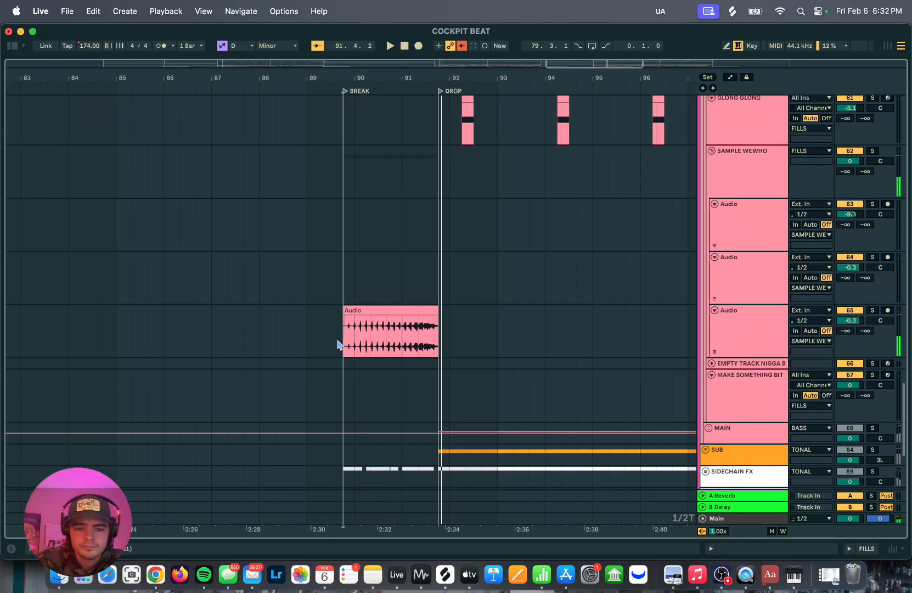
pyautogui.click(339, 345)
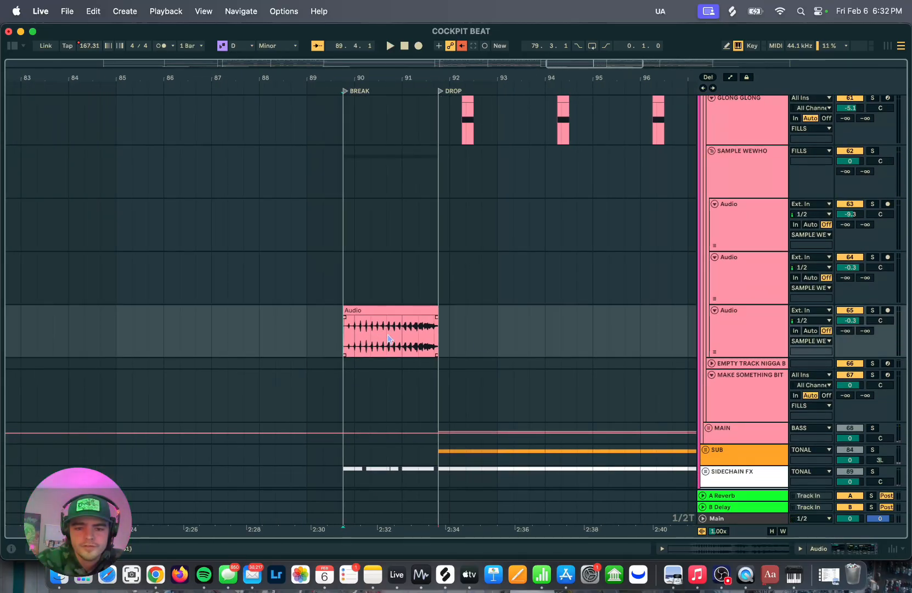
# Look at the SAMPLE WEWHO audio clips around the FAKE and second DROP sections.
pyautogui.scroll(-5, 387, 337)
pyautogui.hscroll(-5, 388, 338)
pyautogui.hscroll(10, 420, 241)
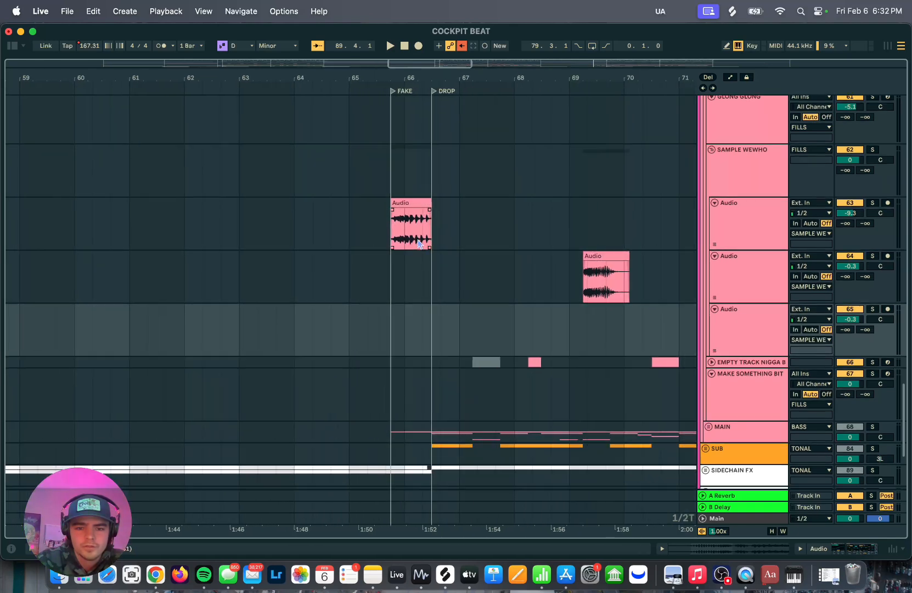
# Expand the BUILDS group and examine its clips across the two BREAK sections before the final drop.
pyautogui.scroll(5, 576, 316)
pyautogui.scroll(10, 576, 316)
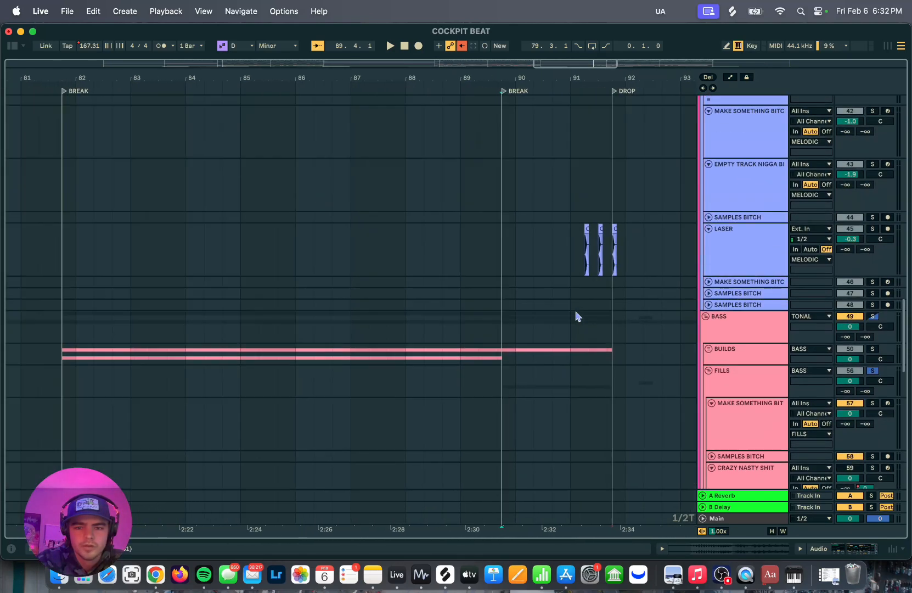
pyautogui.click(708, 322)
pyautogui.scroll(-8, 282, 260)
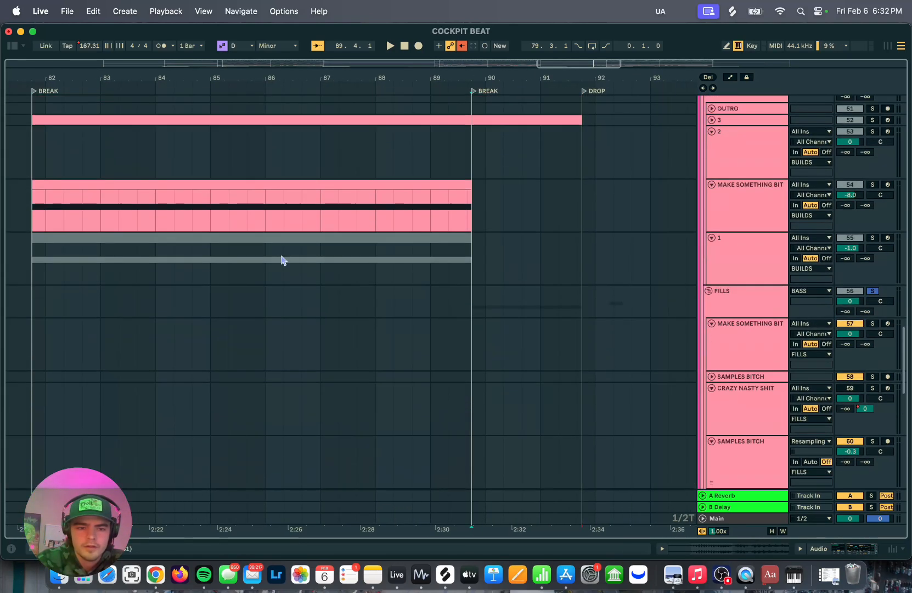
# Unfold and solo BUILDS track 3, play it from the BREAK after the second drop, and open its Serum 2.
pyautogui.click(713, 229)
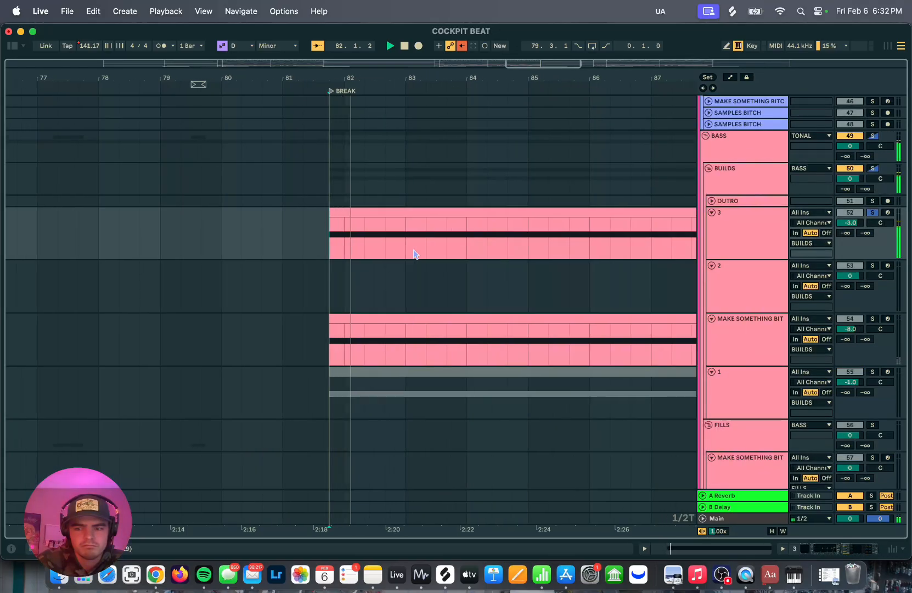
pyautogui.hscroll(3, 417, 254)
pyautogui.scroll(-5, 416, 254)
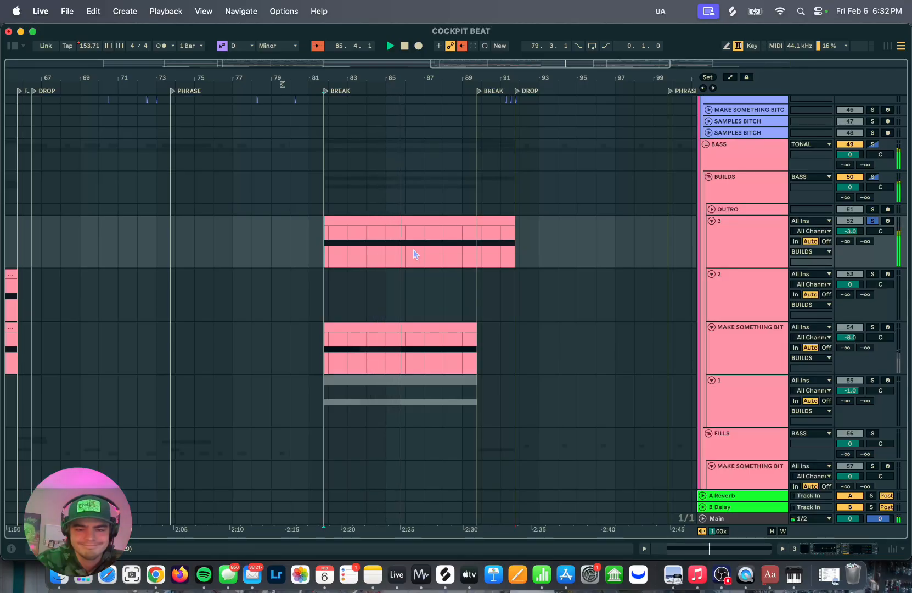
pyautogui.doubleClick(740, 236)
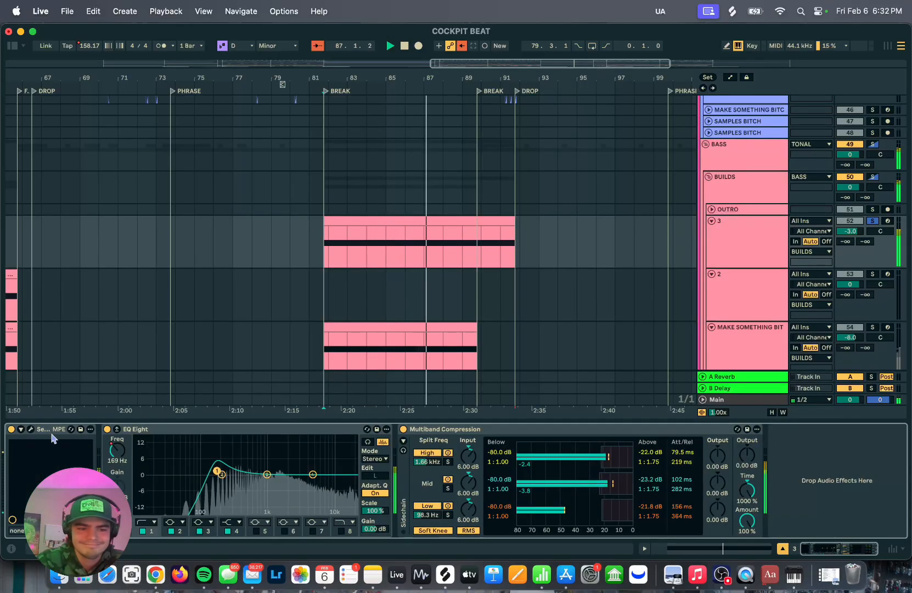
pyautogui.click(31, 429)
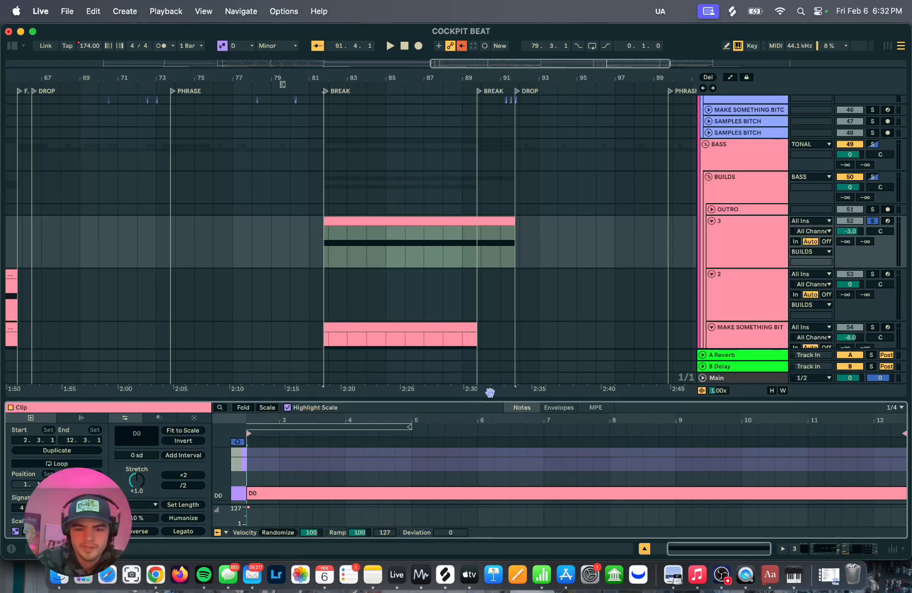
# Enlarge the note editor, examine the MPE pitch curve of the D0 note in BUILDS track 3's clip, and close the editor.
pyautogui.moveTo(490, 391); pyautogui.dragTo(549, 174)
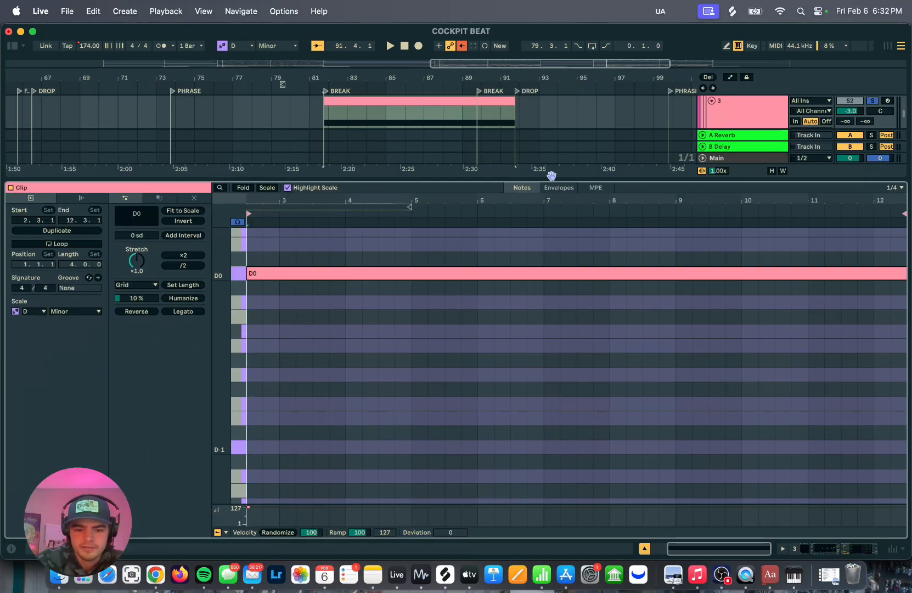
pyautogui.click(604, 187)
pyautogui.scroll(-5, 557, 305)
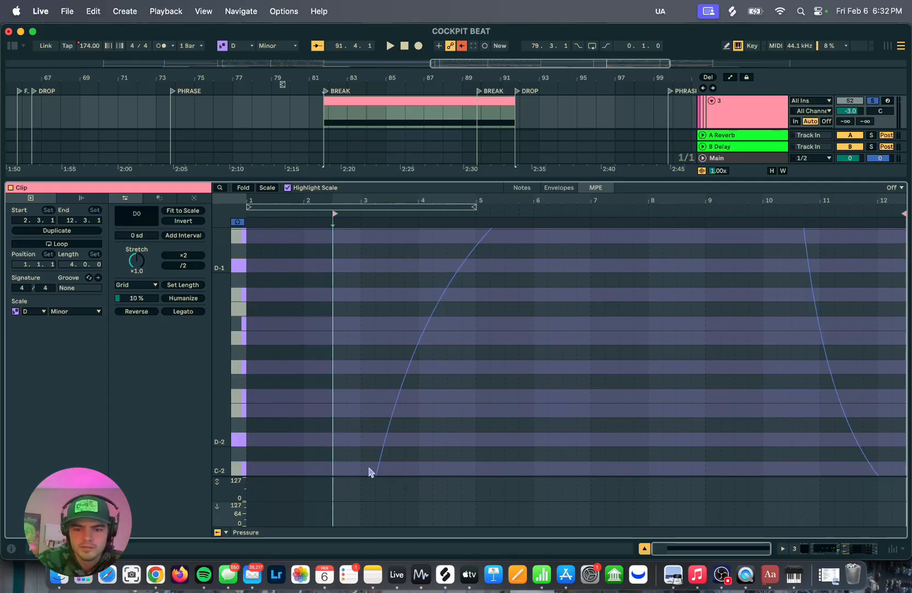
pyautogui.scroll(5, 688, 300)
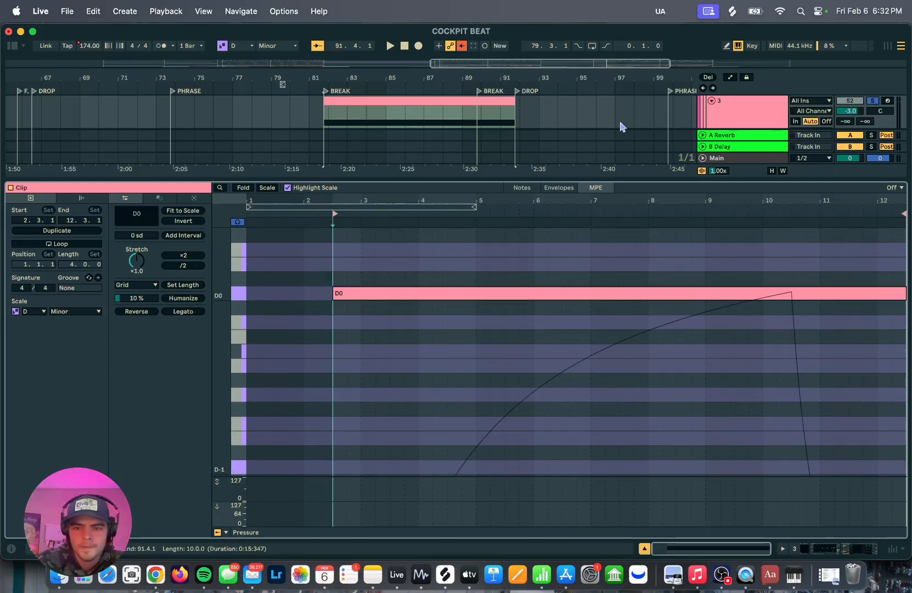
pyautogui.moveTo(623, 179); pyautogui.dragTo(668, 589)
# Fold the BUILDS and FILLS groups inside the BASS group.
pyautogui.scroll(6, 580, 285)
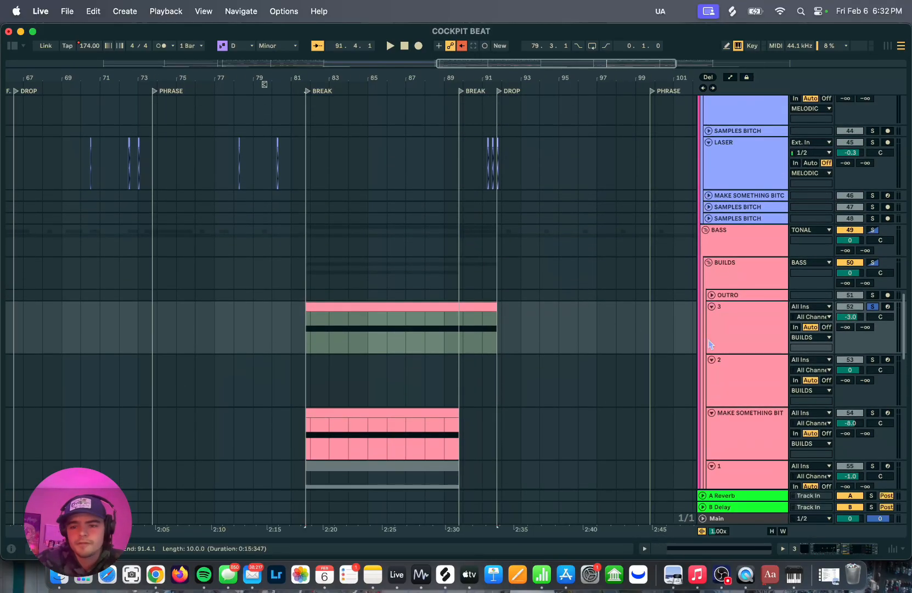
pyautogui.click(708, 267)
pyautogui.click(709, 264)
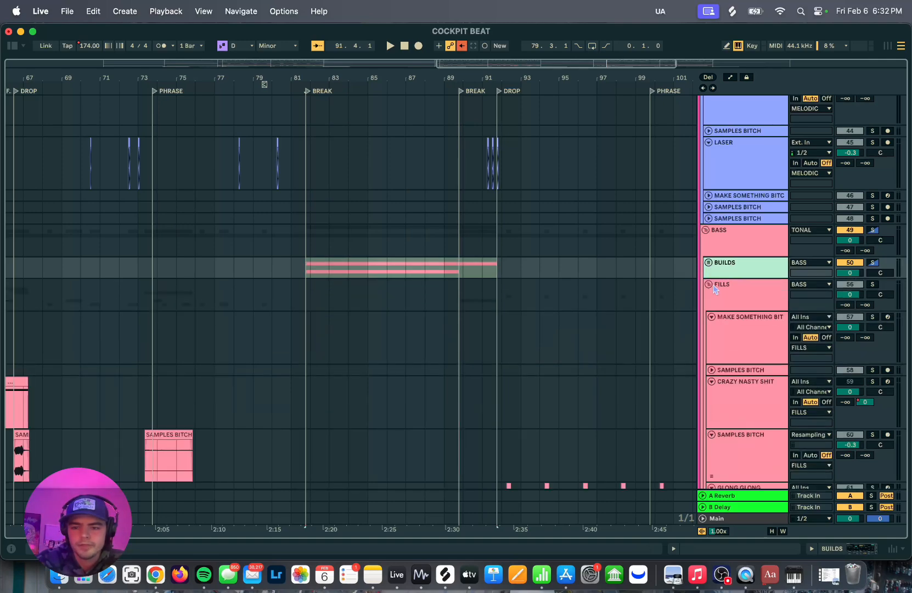
pyautogui.click(709, 284)
pyautogui.scroll(-5, 623, 299)
pyautogui.scroll(10, 623, 300)
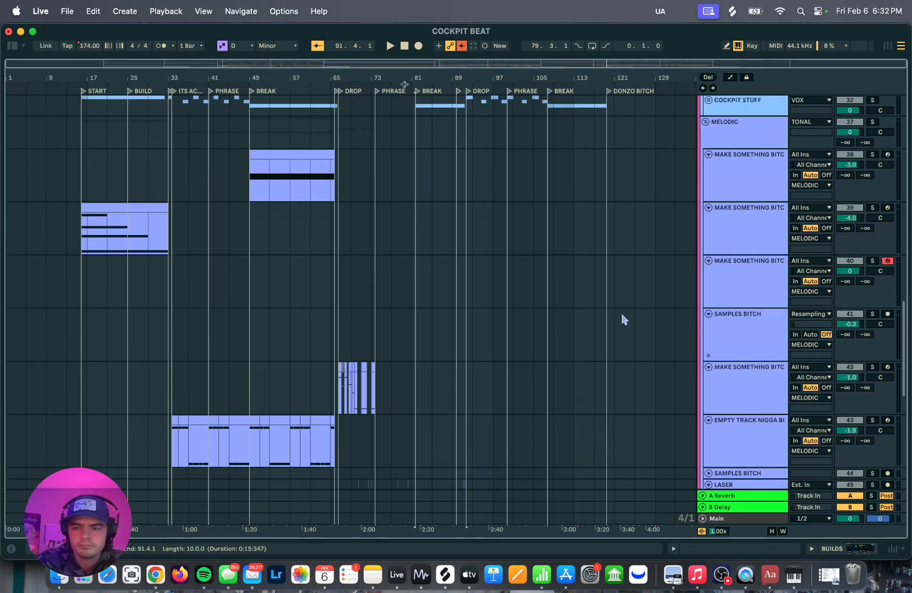
# Fold the VOX and MELODIC groups inside TONAL, along with the SNARECLAP drum group.
pyautogui.scroll(15, 708, 235)
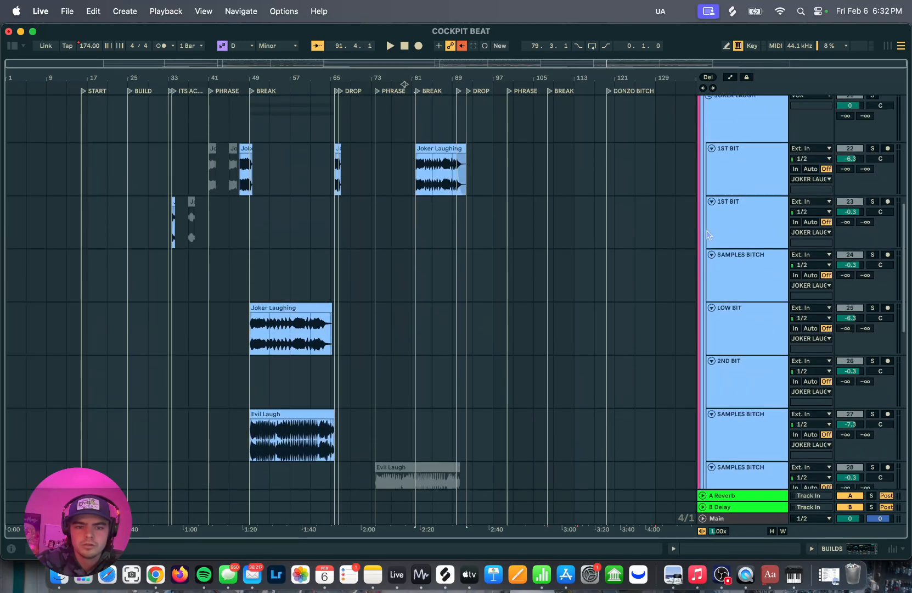
pyautogui.scroll(3, 709, 235)
pyautogui.keyDown('alt'); pyautogui.click(708, 200); pyautogui.keyUp('alt')
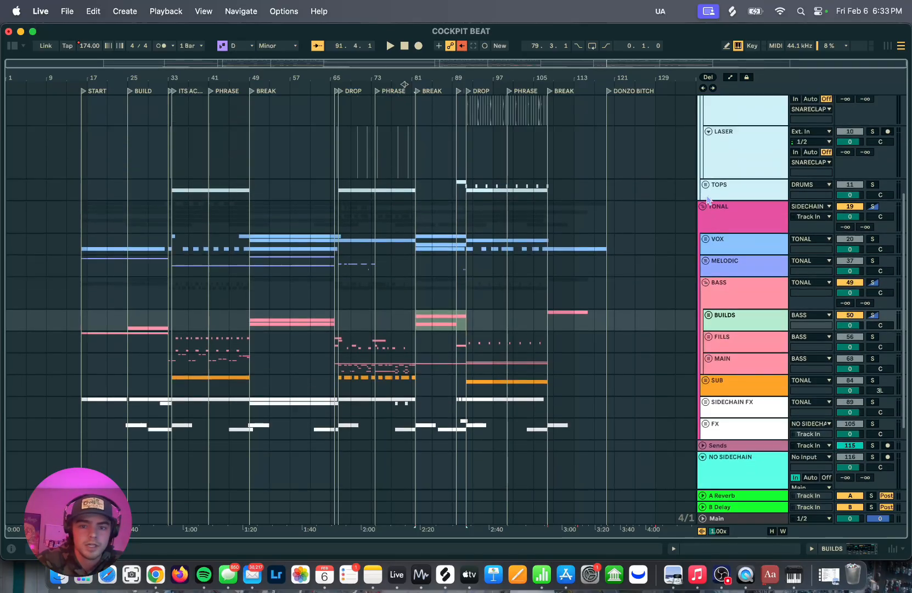
pyautogui.scroll(4, 646, 280)
pyautogui.scroll(2, 442, 255)
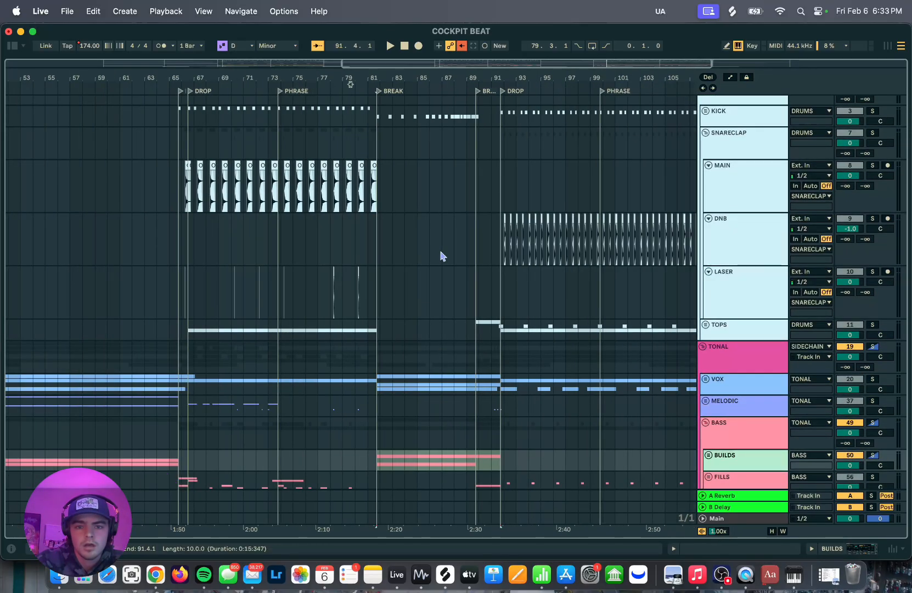
pyautogui.scroll(-2, 445, 254)
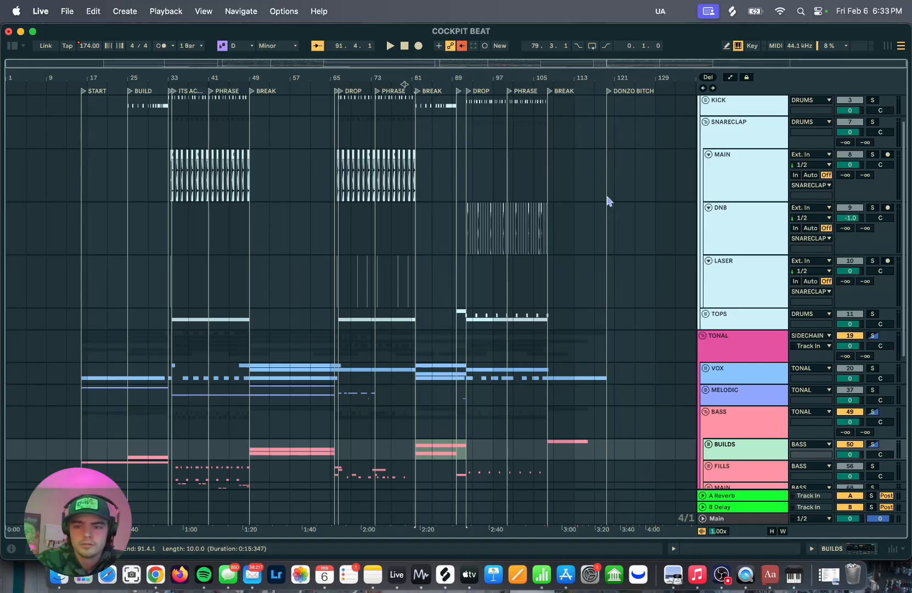
pyautogui.click(712, 128)
pyautogui.click(706, 122)
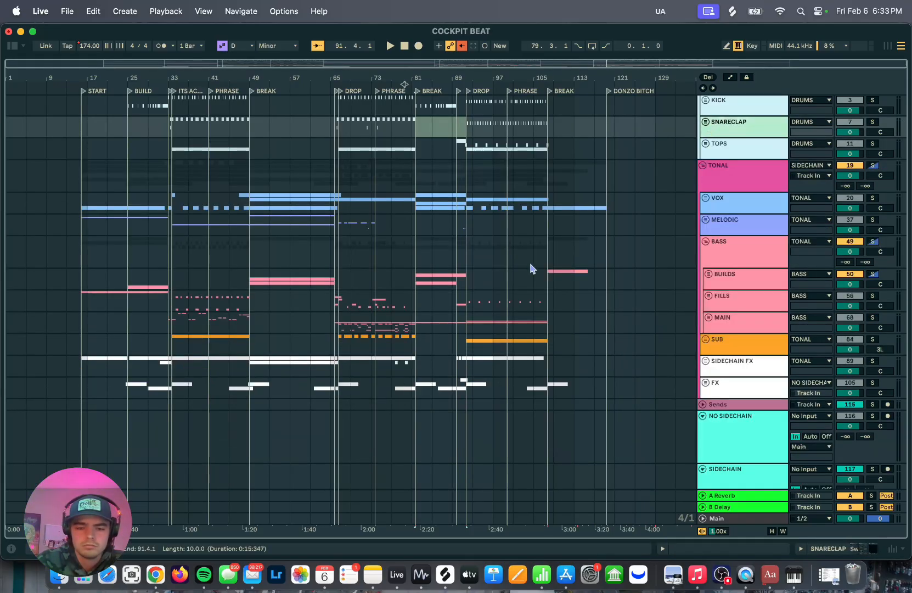
# Play the full mix from the BREAK before DONZO BITCH and unfold BUILDS to view the OUTRO track's audio clips.
pyautogui.scroll(-10, 530, 268)
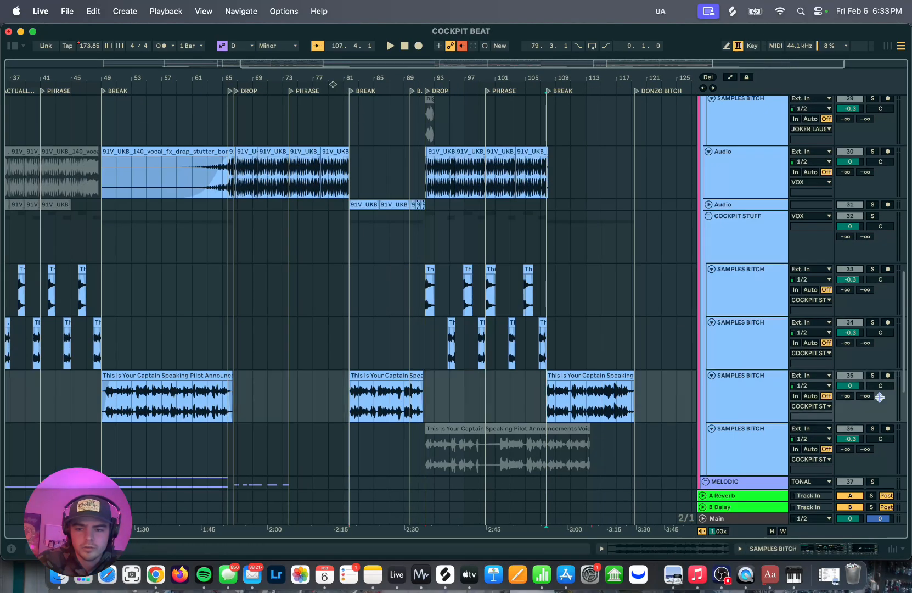
pyautogui.press('space')
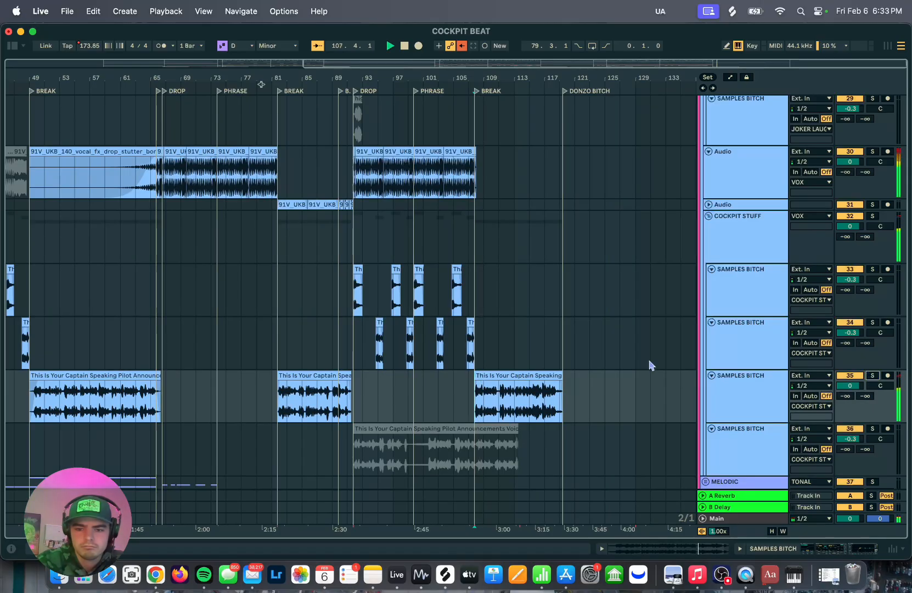
pyautogui.scroll(-10, 608, 352)
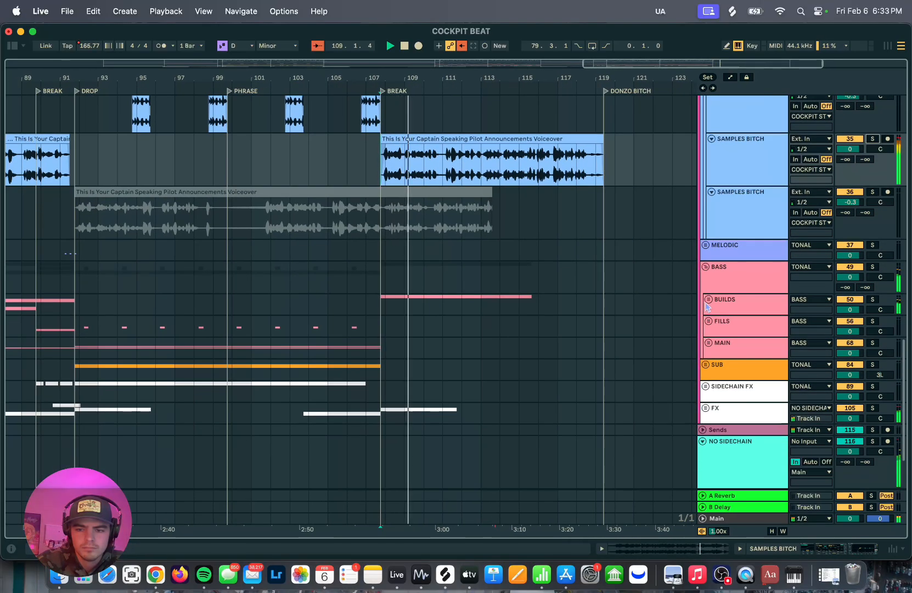
pyautogui.scroll(-2, 384, 340)
pyautogui.scroll(3, 267, 330)
pyautogui.scroll(5, 268, 343)
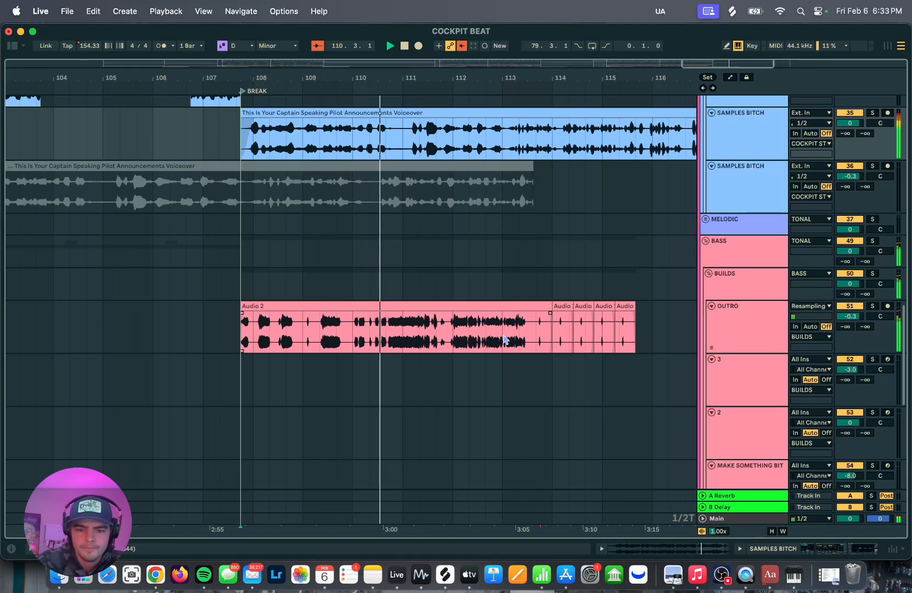
pyautogui.press('space')
# Solo the OUTRO track and play its audio from the start of the BREAK before DONZO BITCH.
pyautogui.click(244, 340)
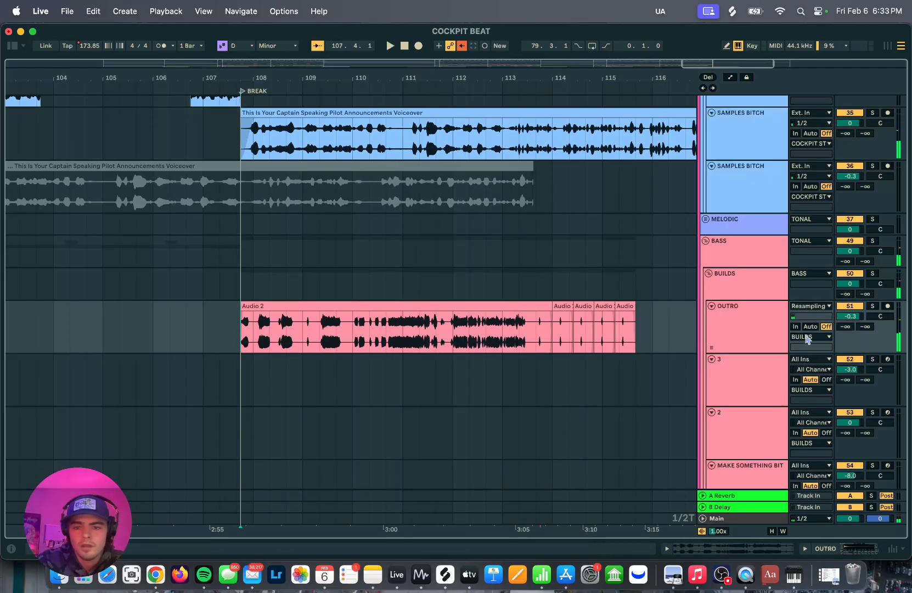
pyautogui.click(872, 306)
pyautogui.press('space')
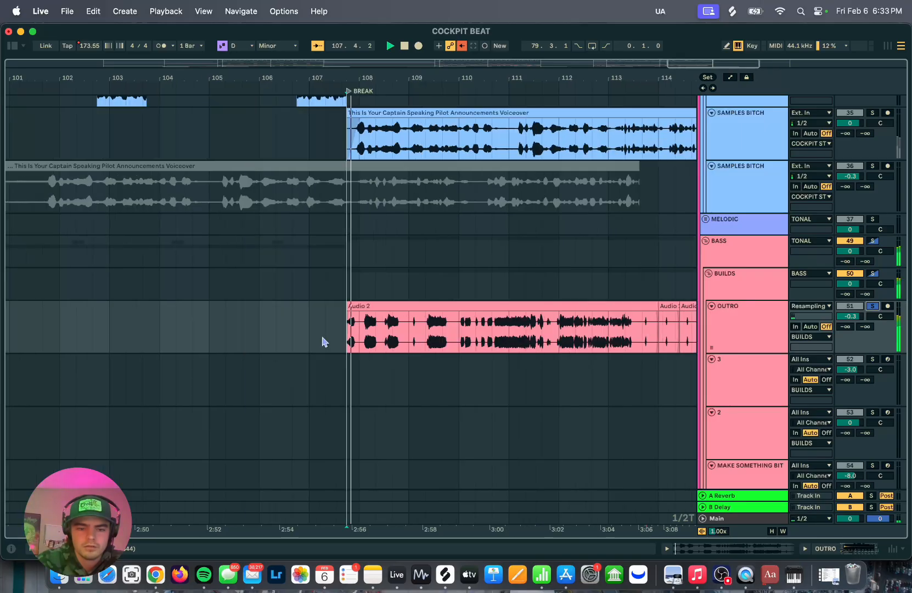
pyautogui.scroll(-5, 321, 344)
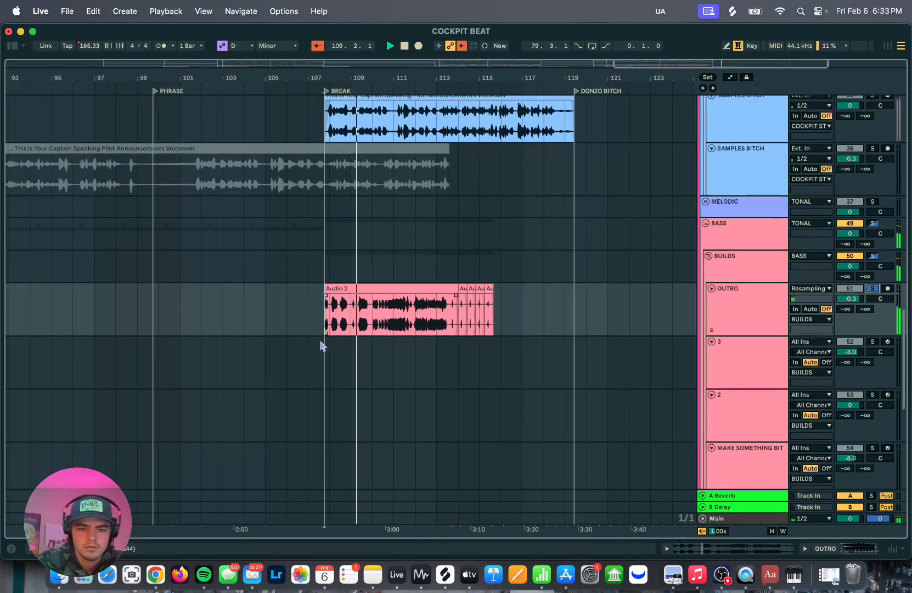
pyautogui.scroll(-5, 320, 344)
pyautogui.scroll(5, 593, 360)
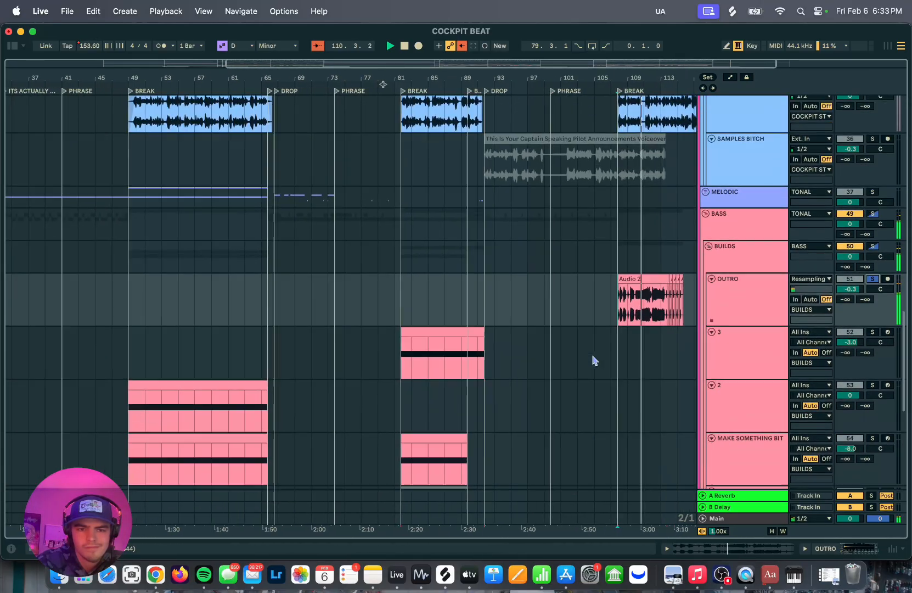
pyautogui.scroll(-5, 605, 381)
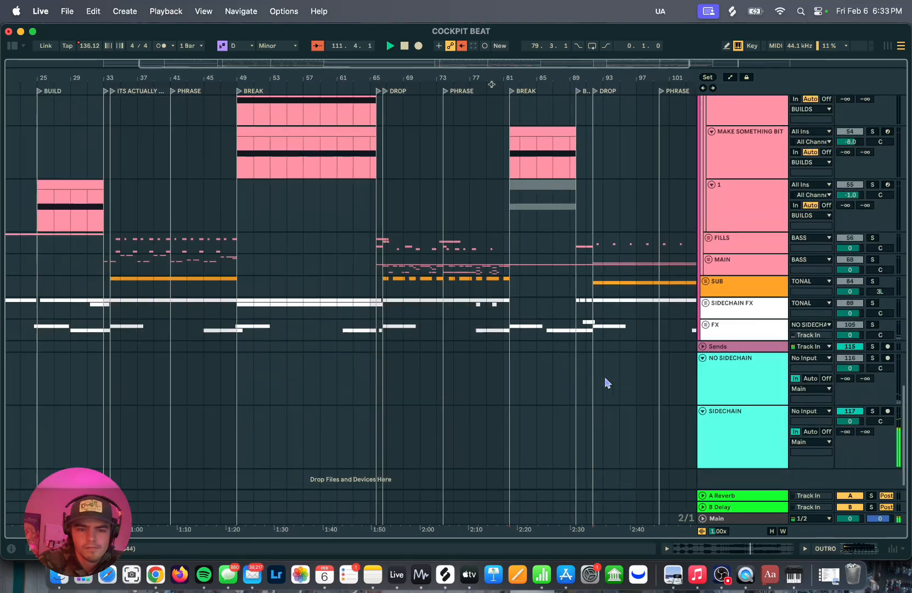
# Insert an audio track below the second WEEP WEEP Audio track and copy that track's last clip to it at the final BREAK.
pyautogui.scroll(5, 610, 305)
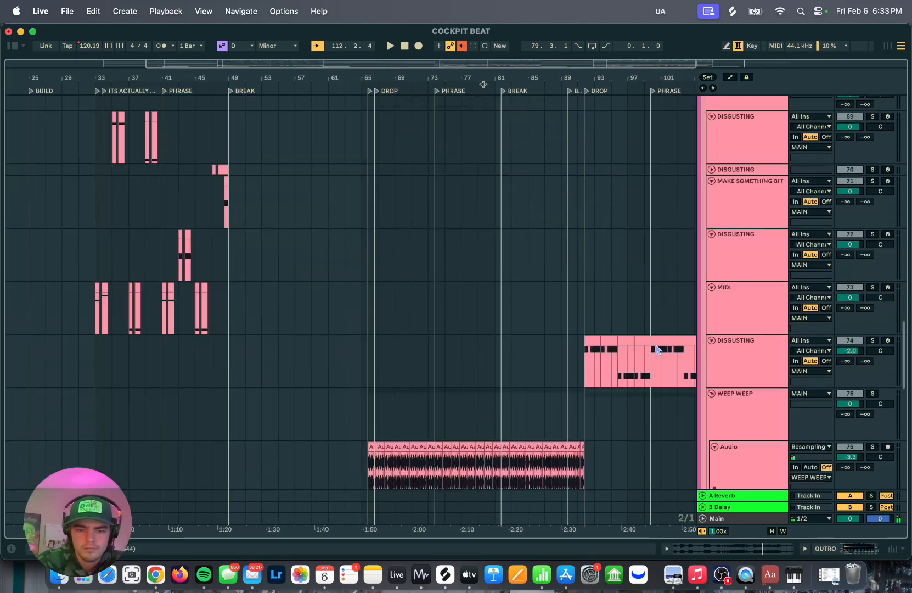
pyautogui.hscroll(5, 585, 285)
pyautogui.scroll(3, 329, 271)
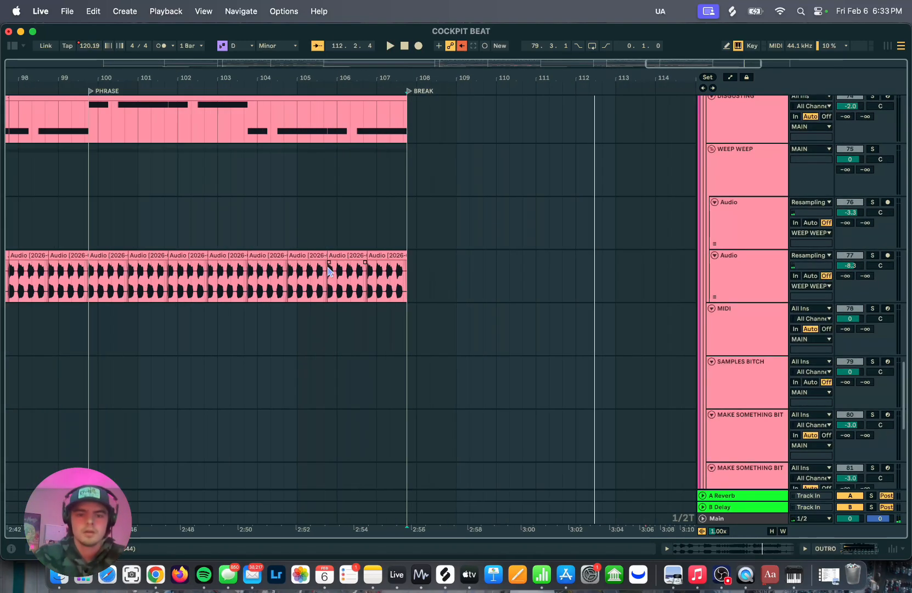
pyautogui.click(377, 265)
pyautogui.scroll(2, 449, 244)
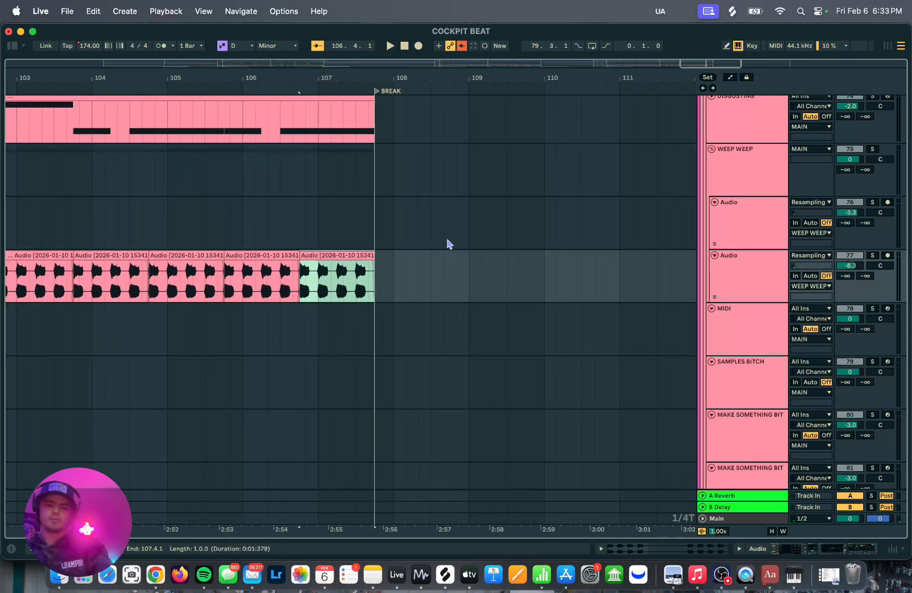
pyautogui.click(761, 291)
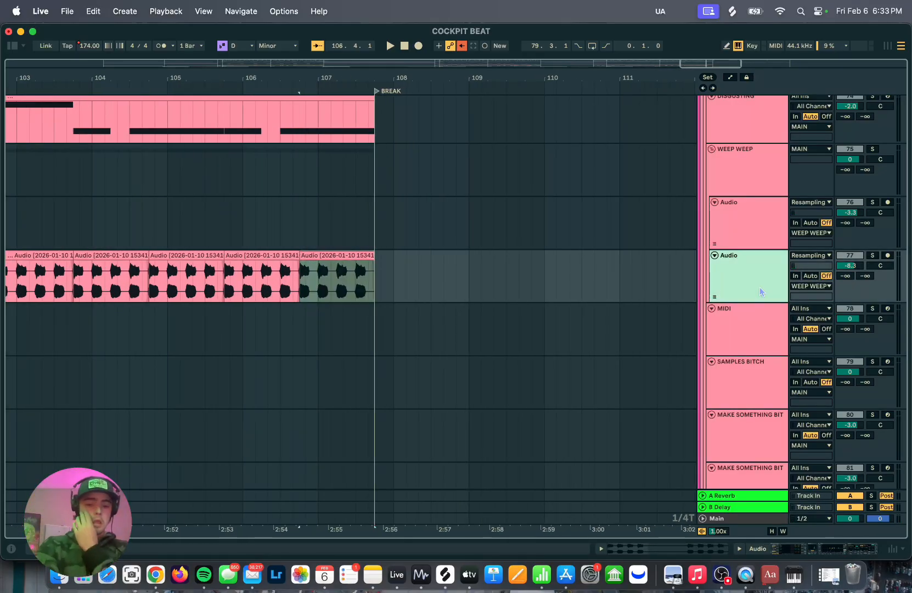
pyautogui.press('super+t')
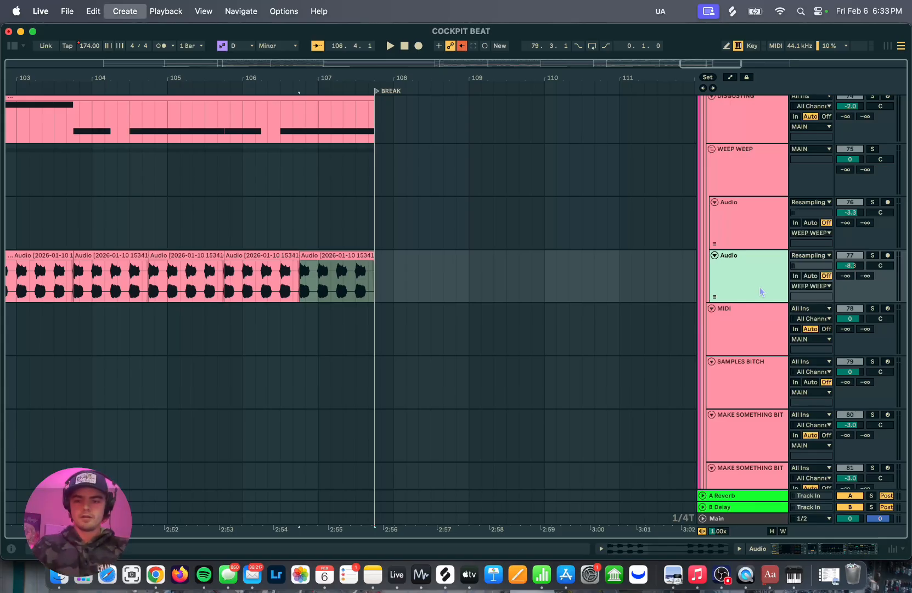
pyautogui.press('Up')
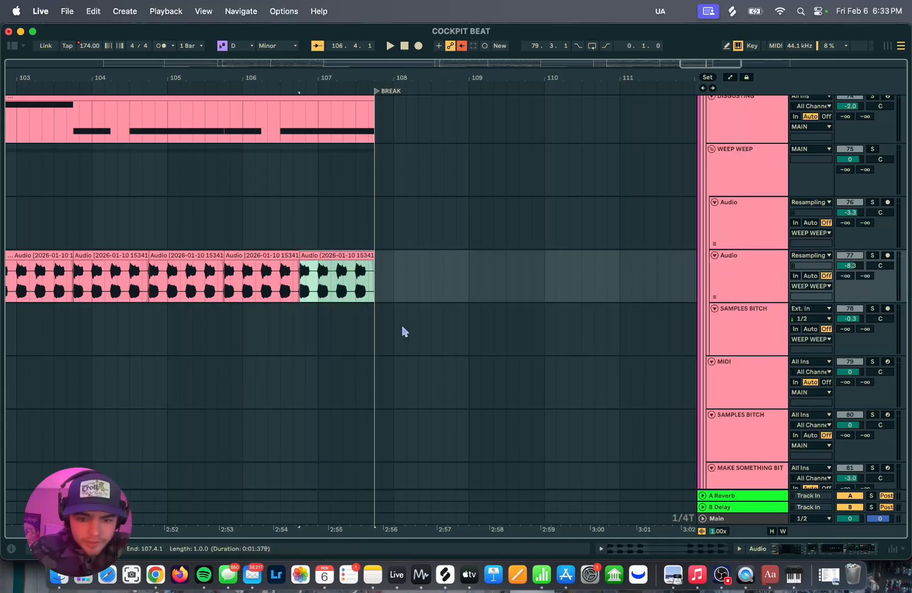
pyautogui.click(363, 331)
pyautogui.press('super+v')
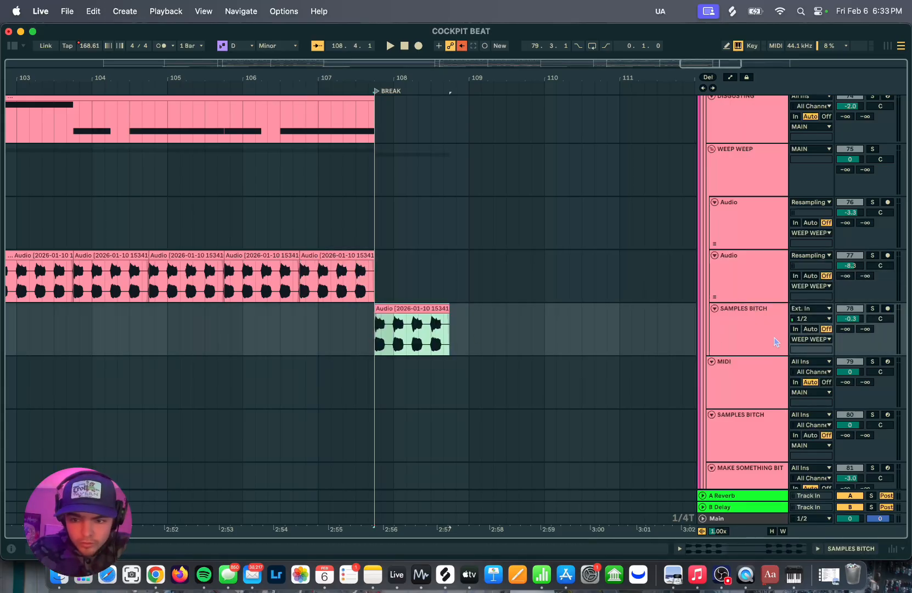
# Solo the new SAMPLES BITCH track in WEEP WEEP and play the copied clip from the start of the BREAK.
pyautogui.hscroll(2, 550, 308)
pyautogui.press('+')
pyautogui.press('+')
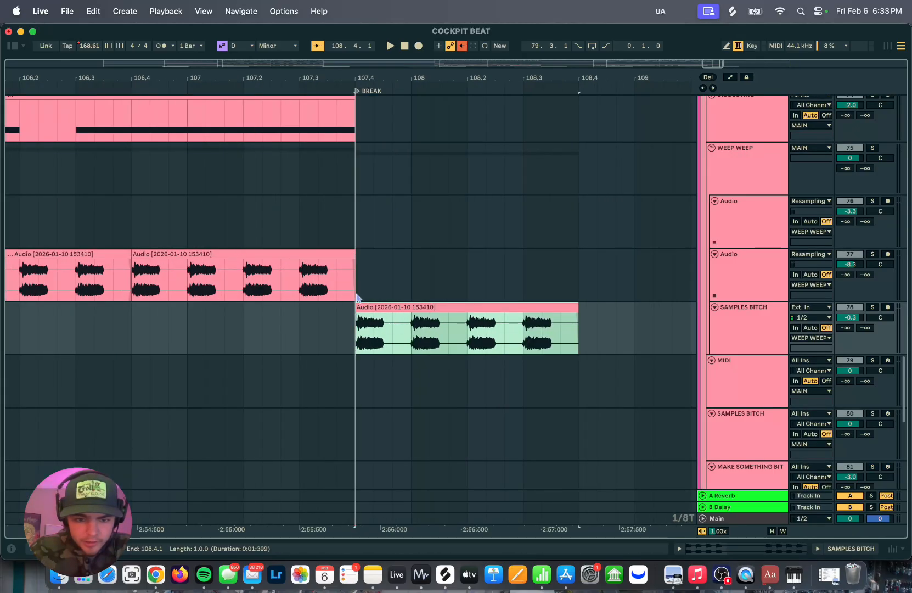
pyautogui.click(360, 352)
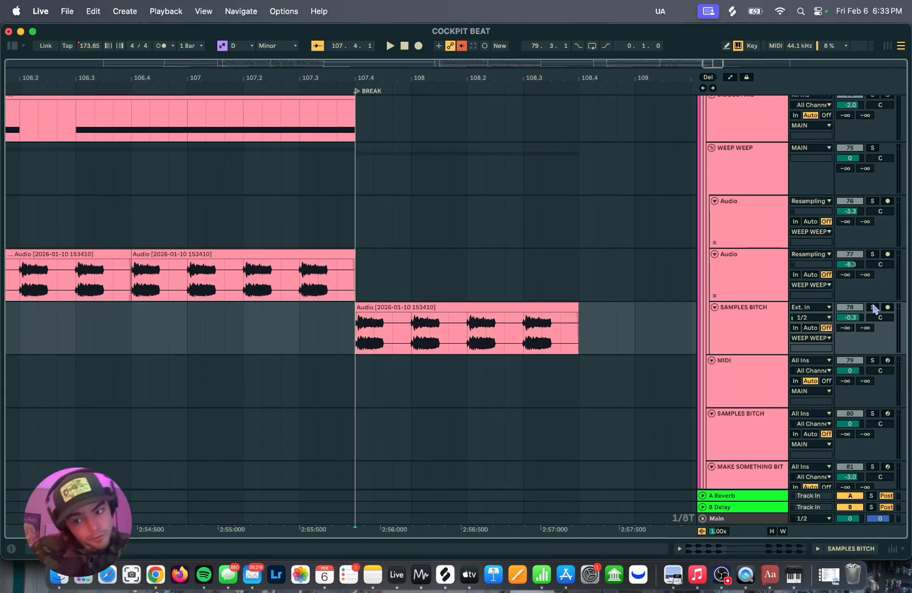
pyautogui.press('space')
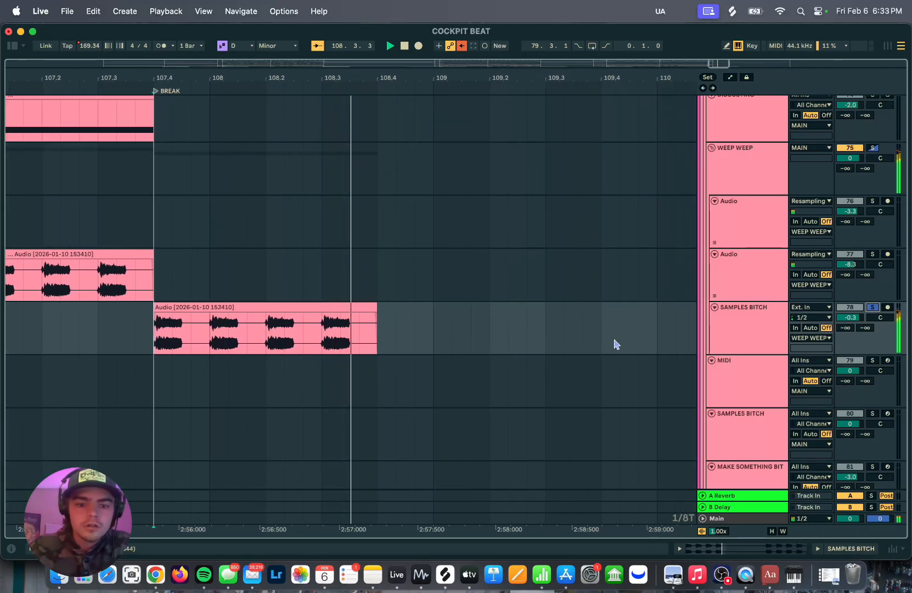
pyautogui.scroll(-2, 628, 342)
# Add another audio track below the soloed SAMPLES BITCH track, arm it for recording and set its input to Resampling.
pyautogui.click(729, 290)
pyautogui.press('super+d')
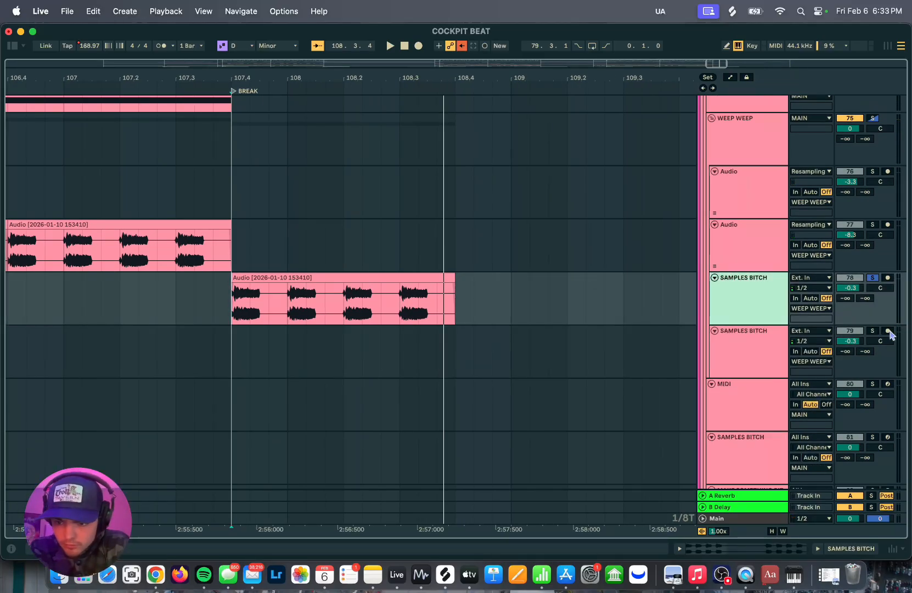
pyautogui.click(888, 331)
pyautogui.click(827, 333)
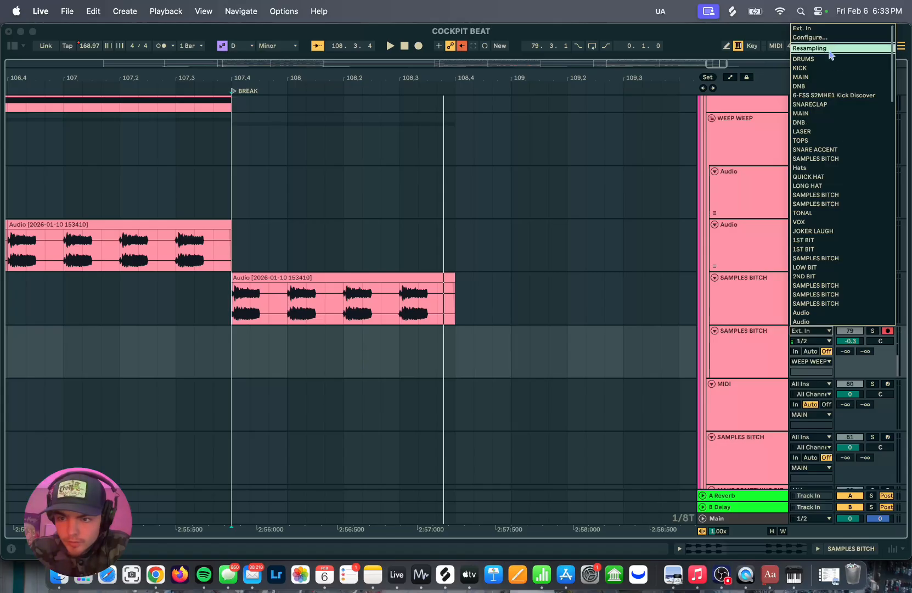
pyautogui.press('Return')
pyautogui.press('space')
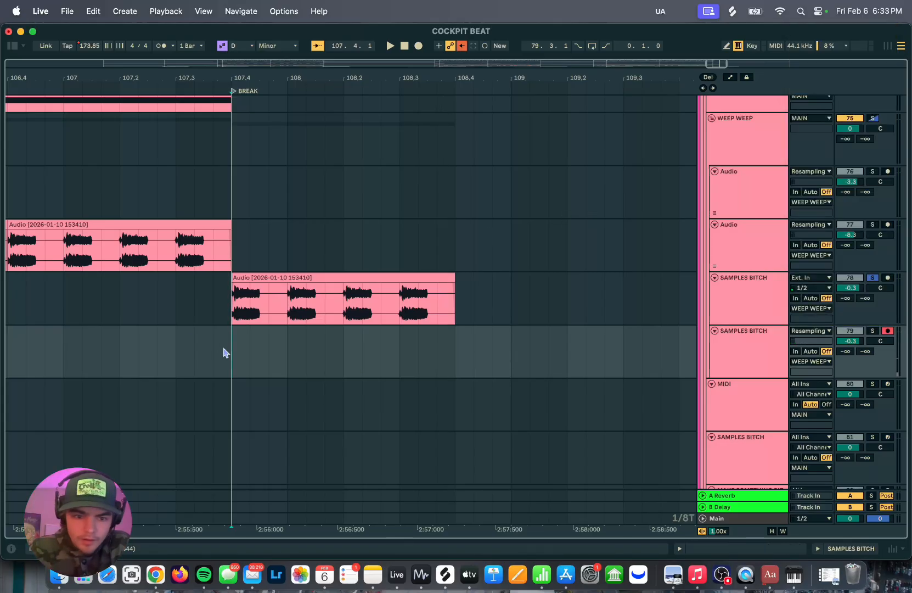
# Try to resample the copied WEEP WEEP clip while sweeping its pitch down to -25 semitones, and undo the recording.
pyautogui.click(404, 274)
pyautogui.scroll(-3, 499, 255)
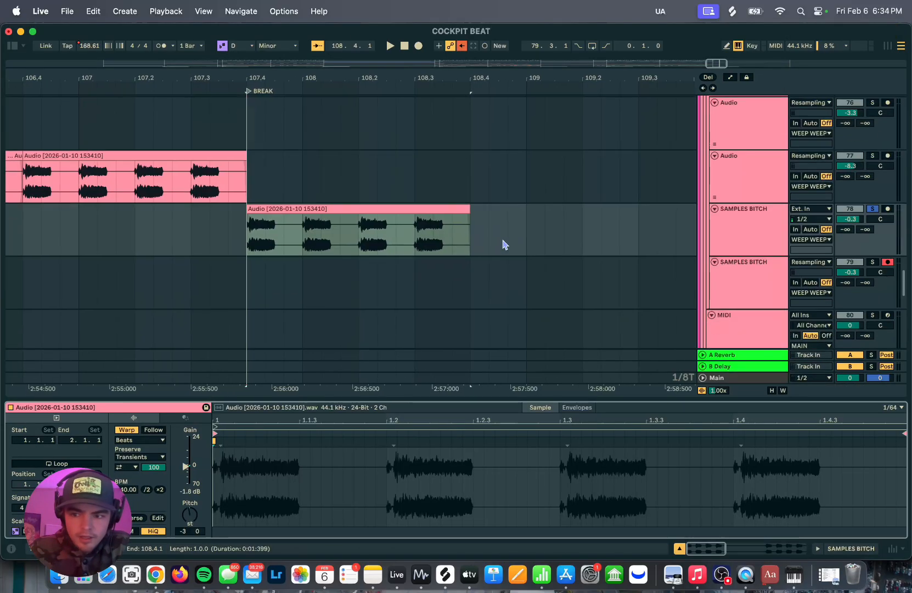
pyautogui.scroll(-1, 460, 246)
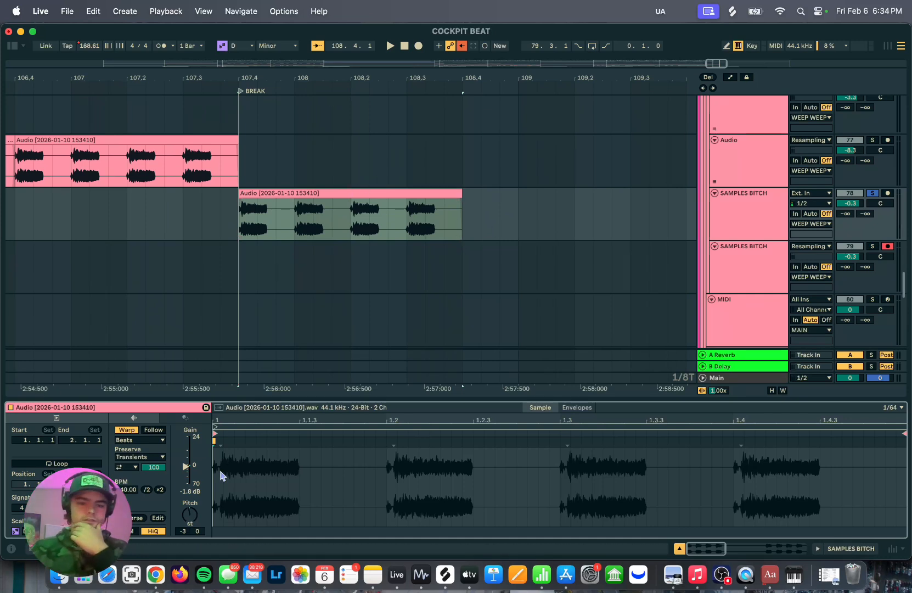
pyautogui.click(190, 516)
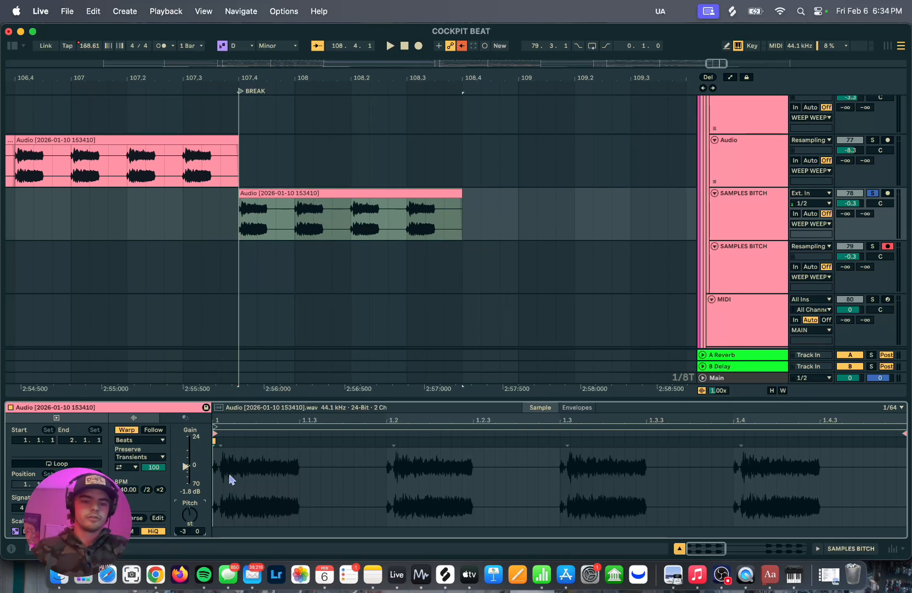
pyautogui.click(418, 45)
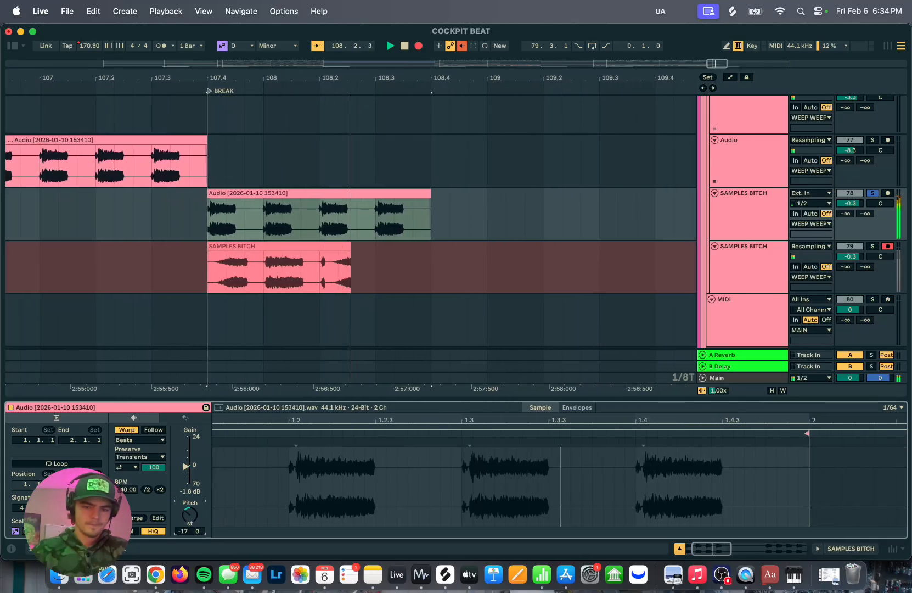
pyautogui.moveTo(188, 519); pyautogui.dragTo(189, 518)
pyautogui.press('space')
pyautogui.press('super+z')
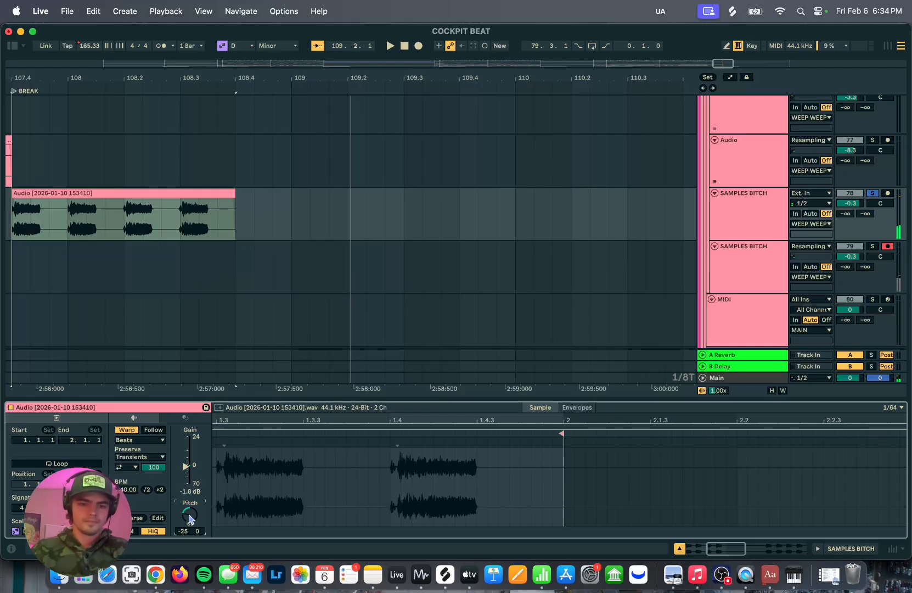
# Turn off warping on the copied clip, reset its pitch to 0 and lower it to -1 semitone.
pyautogui.press('super+z')
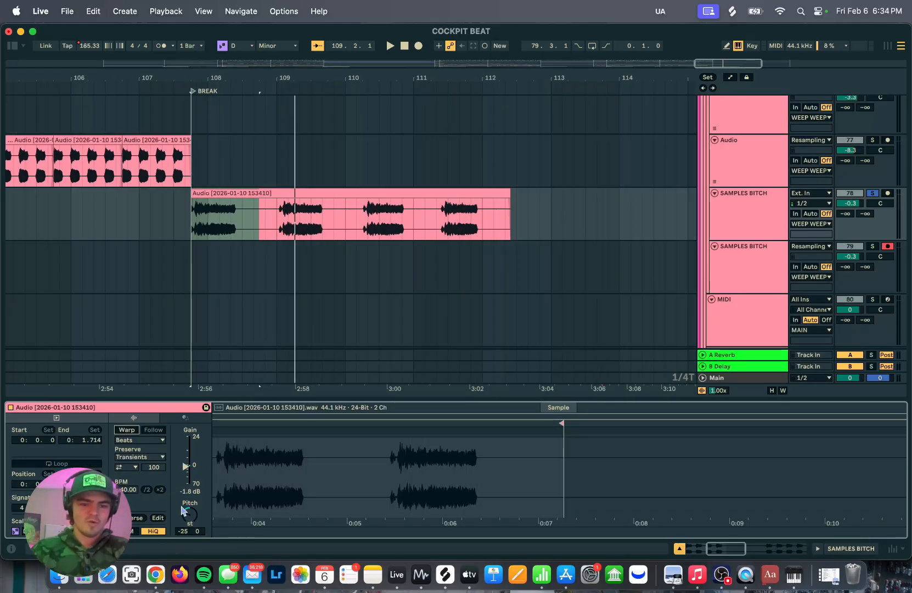
pyautogui.click(186, 513)
pyautogui.press('Delete')
pyautogui.scroll(3, 241, 289)
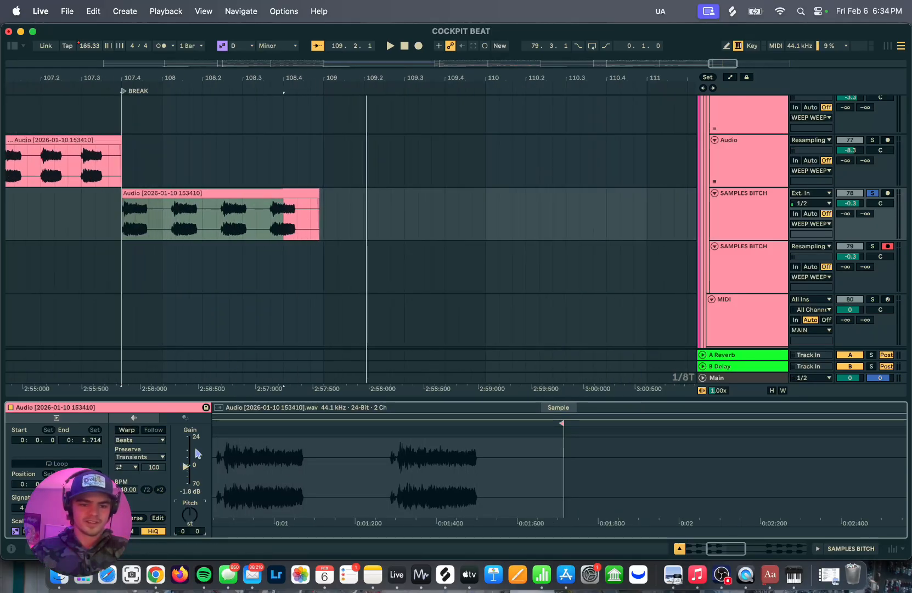
pyautogui.press('Down')
pyautogui.press('Down')
pyautogui.press('Down')
pyautogui.press('Up')
pyautogui.press('Up')
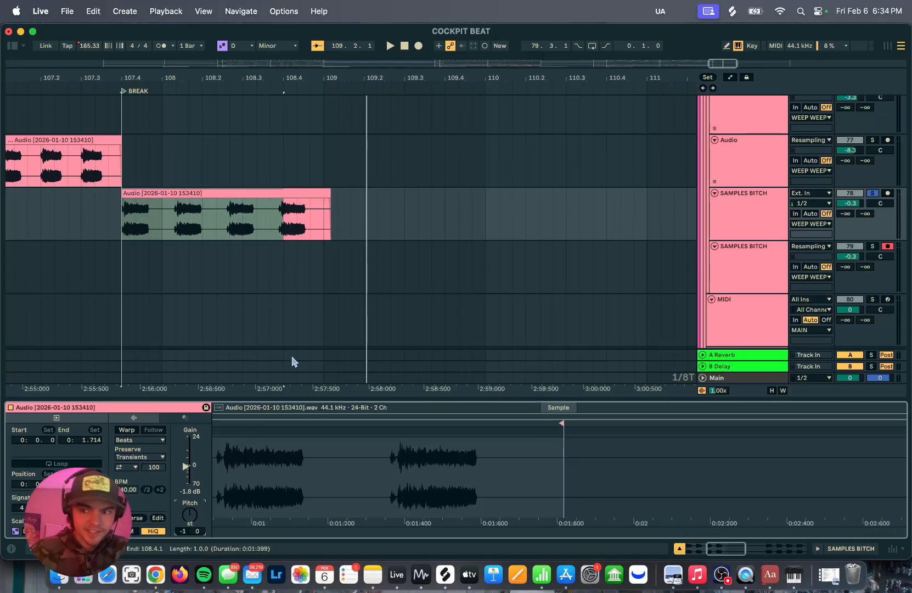
# Record the clip's playback onto the resampling track from the BREAK while sweeping its pitch down to -41 semitones.
pyautogui.click(416, 46)
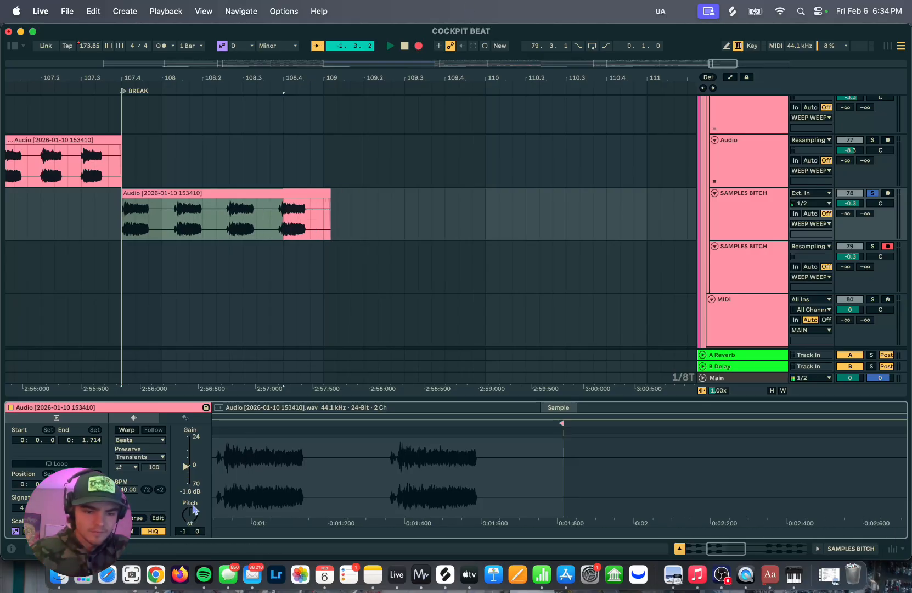
pyautogui.moveTo(193, 510); pyautogui.dragTo(193, 575)
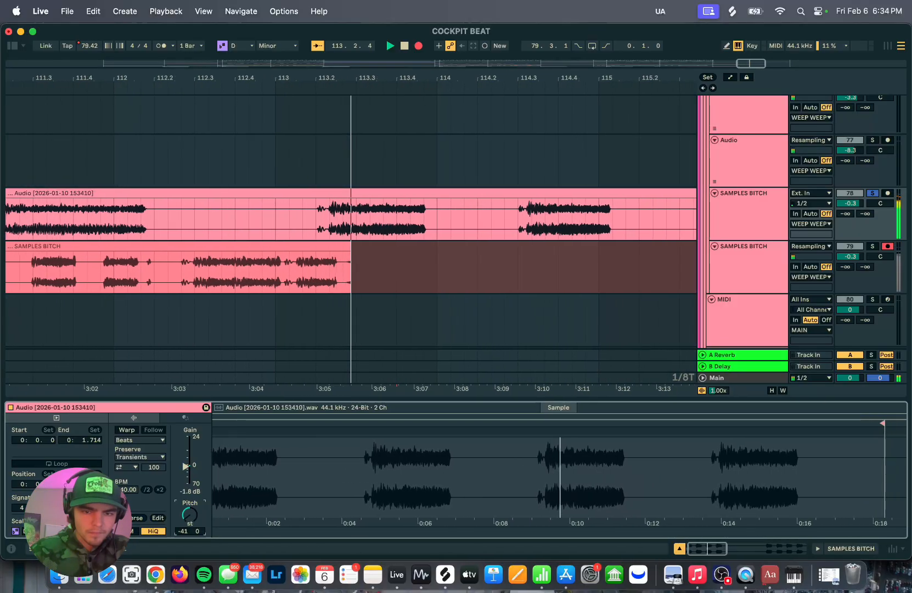
pyautogui.press('space')
pyautogui.click(222, 247)
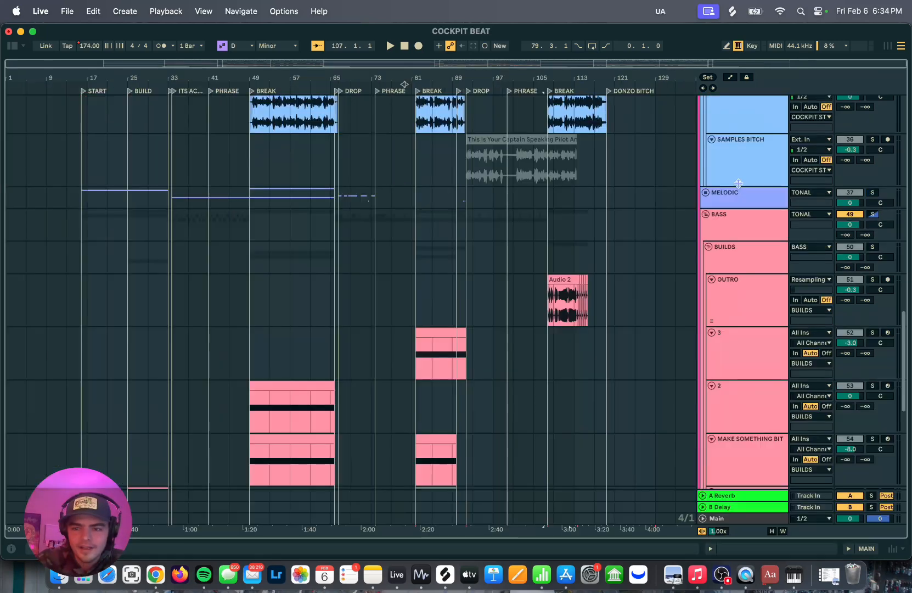
# Collapse the BUILDS group and expand the FX and SIDECHAIN FX groups.
pyautogui.click(712, 255)
pyautogui.click(709, 250)
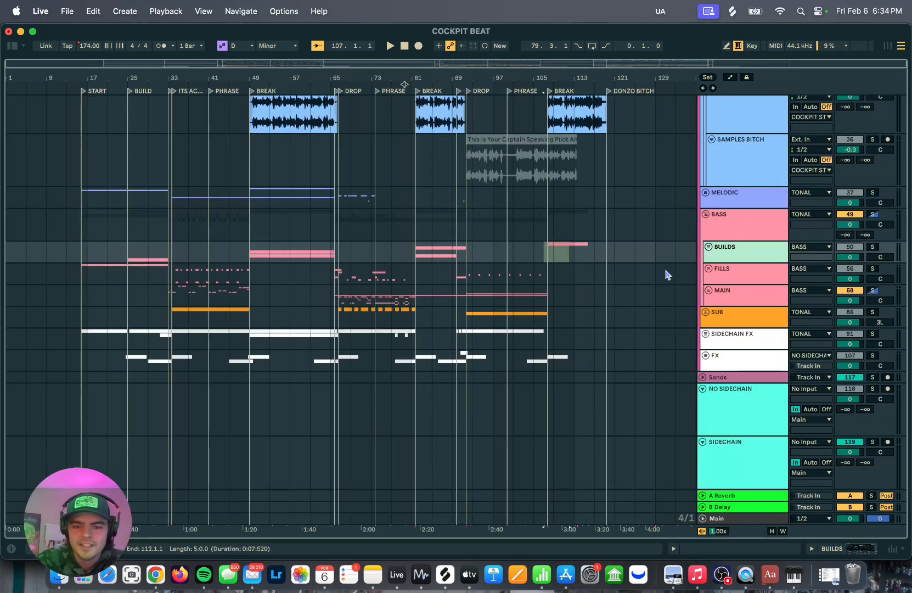
pyautogui.scroll(-2, 631, 286)
pyautogui.click(705, 319)
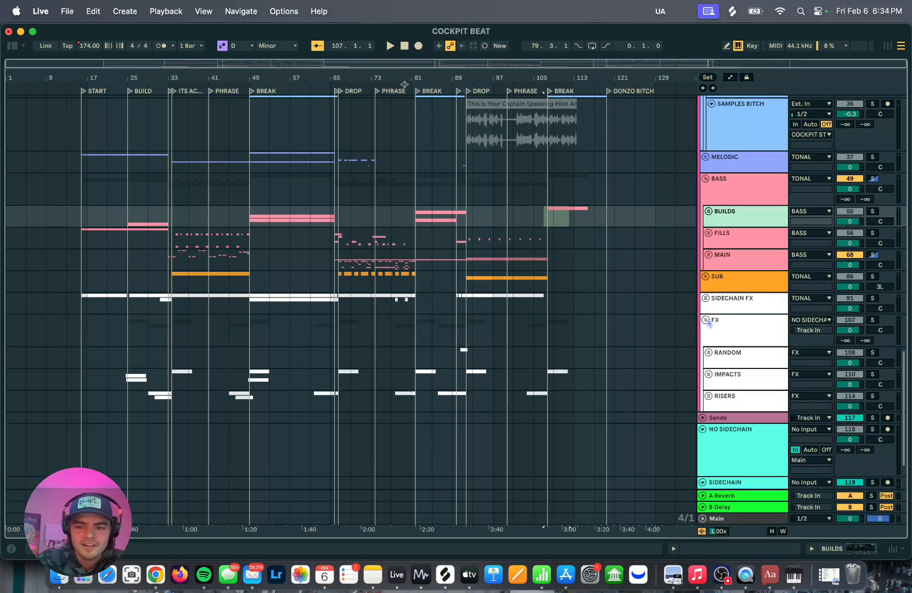
pyautogui.scroll(-2, 708, 285)
pyautogui.click(707, 259)
pyautogui.scroll(10, 719, 264)
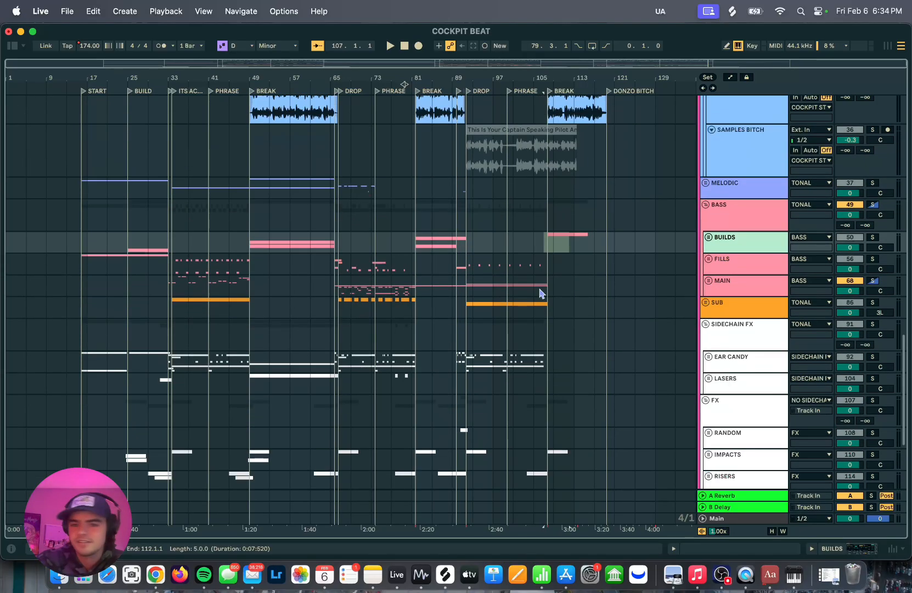
# Collapse the COCKPIT STUFF and VOX groups and bring the whole arrangement into view.
pyautogui.click(710, 356)
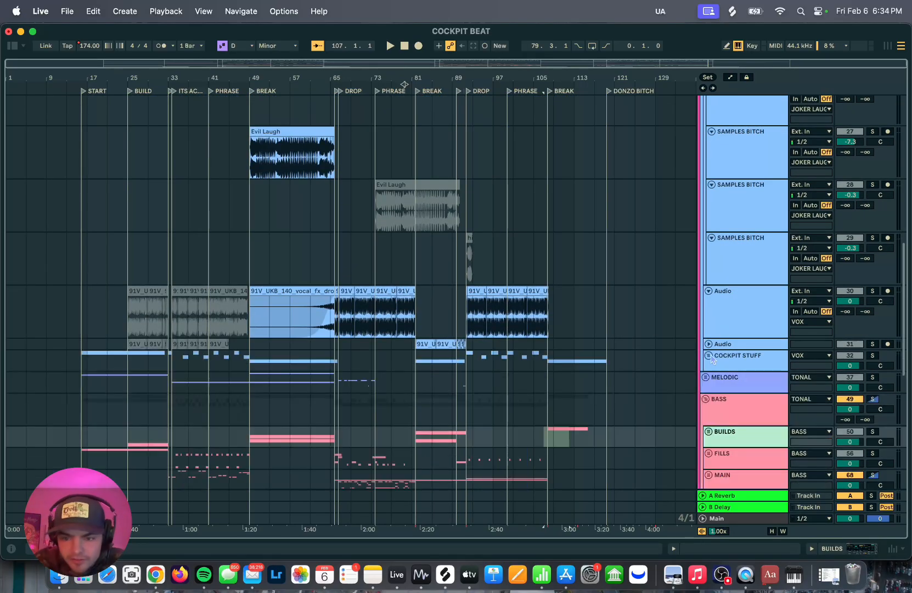
pyautogui.scroll(10, 714, 274)
pyautogui.click(706, 242)
pyautogui.scroll(2, 413, 294)
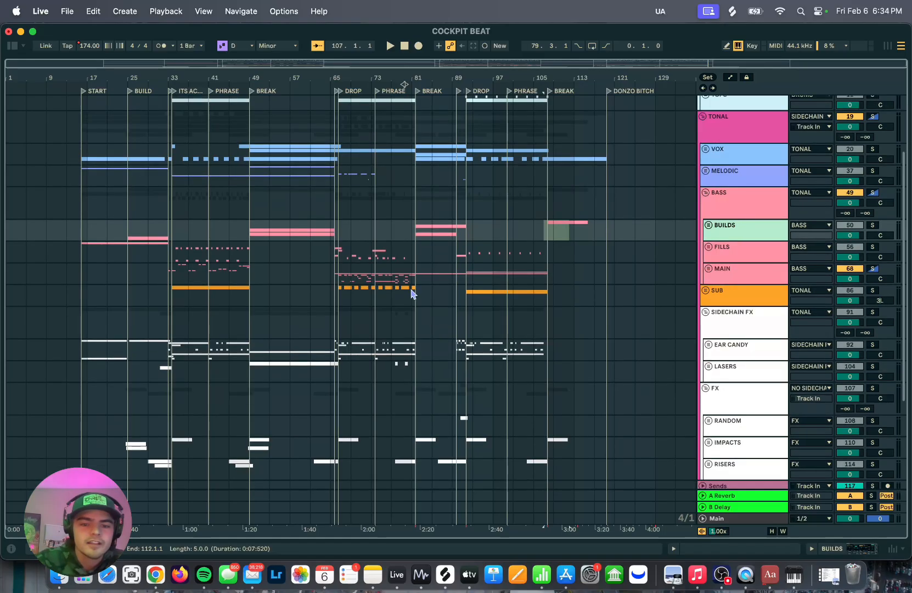
pyautogui.scroll(3, 409, 292)
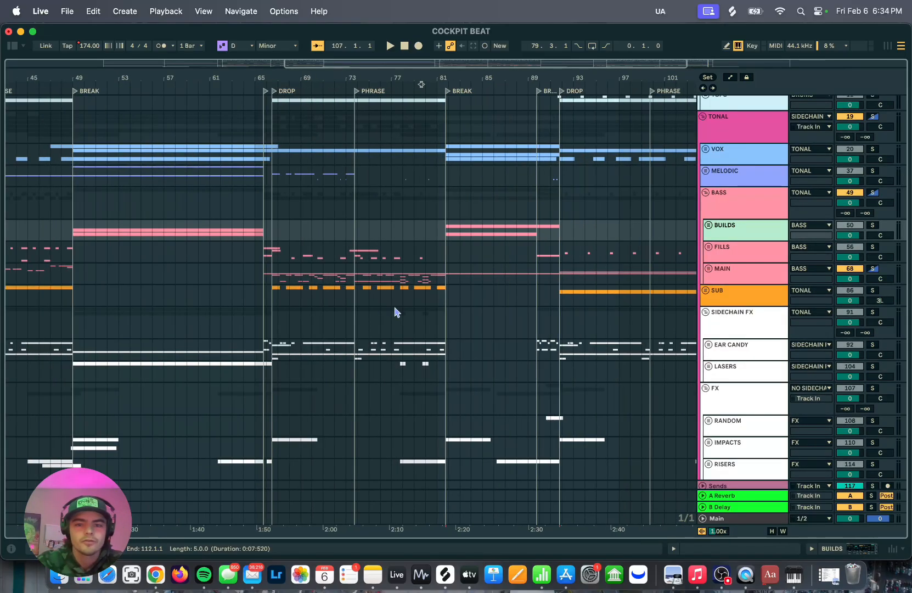
pyautogui.scroll(-2, 393, 310)
pyautogui.scroll(-3, 395, 310)
pyautogui.scroll(5, 396, 312)
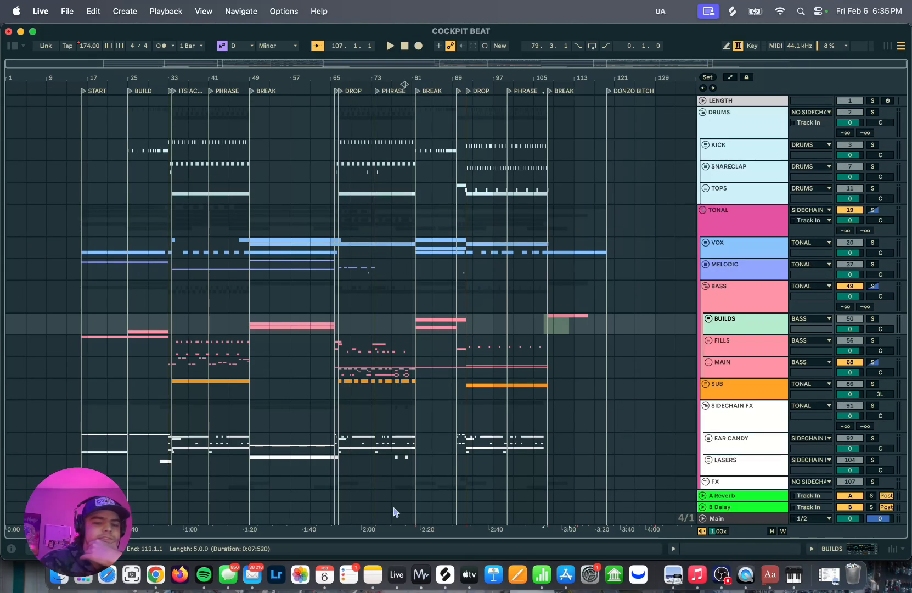
# Switch to Chrome and read through the LOUD STARTER PACK product page on Gumroad.
pyautogui.click(156, 575)
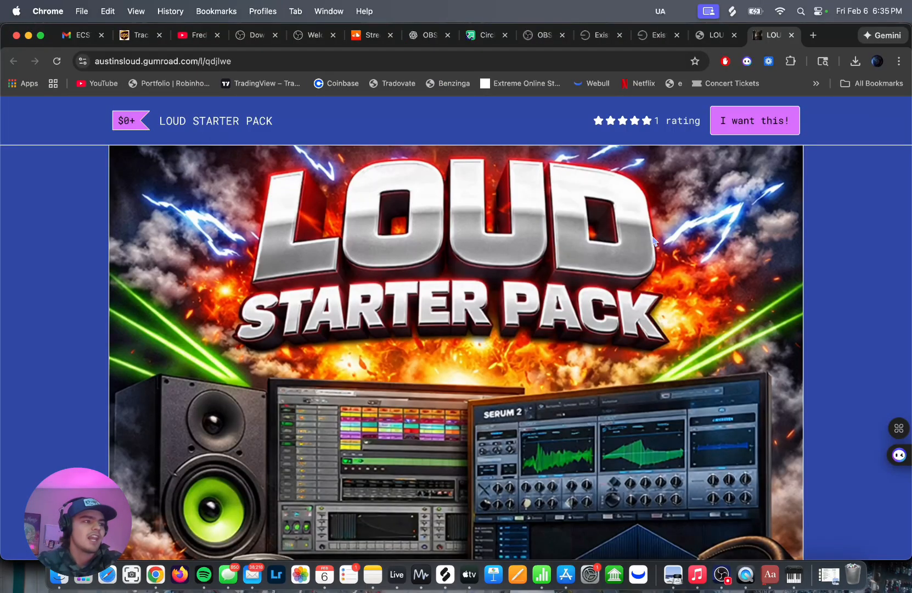
pyautogui.scroll(-15, 653, 240)
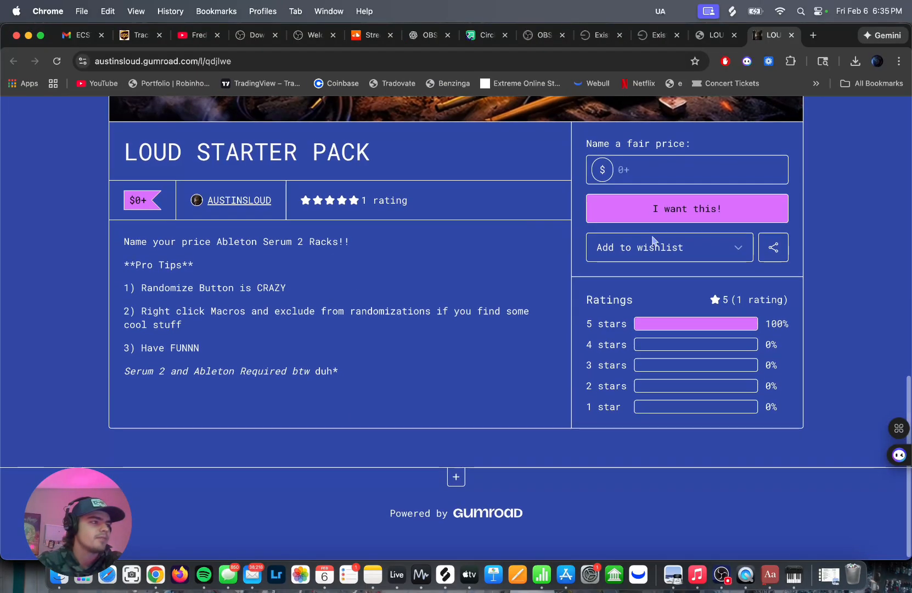
pyautogui.scroll(3, 653, 240)
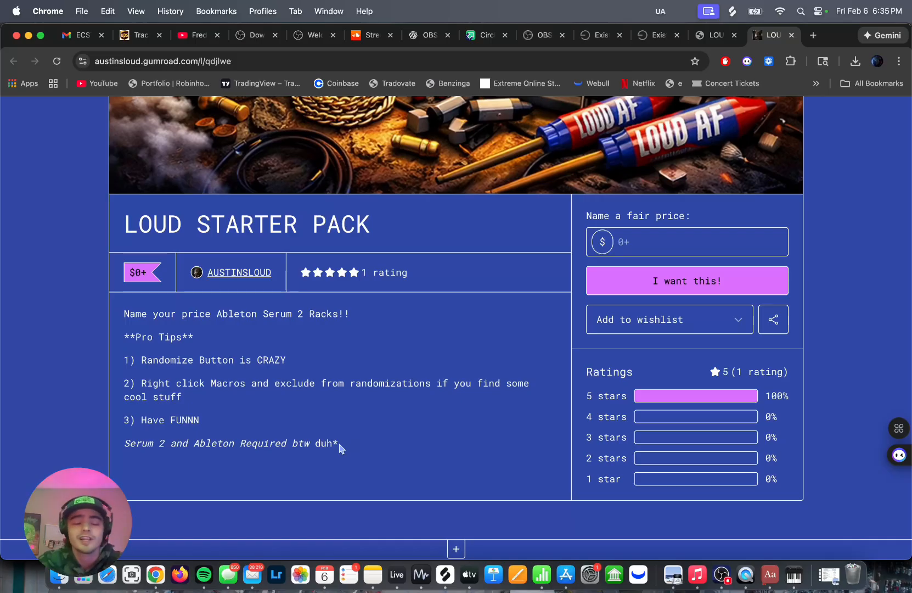
pyautogui.scroll(2, 361, 416)
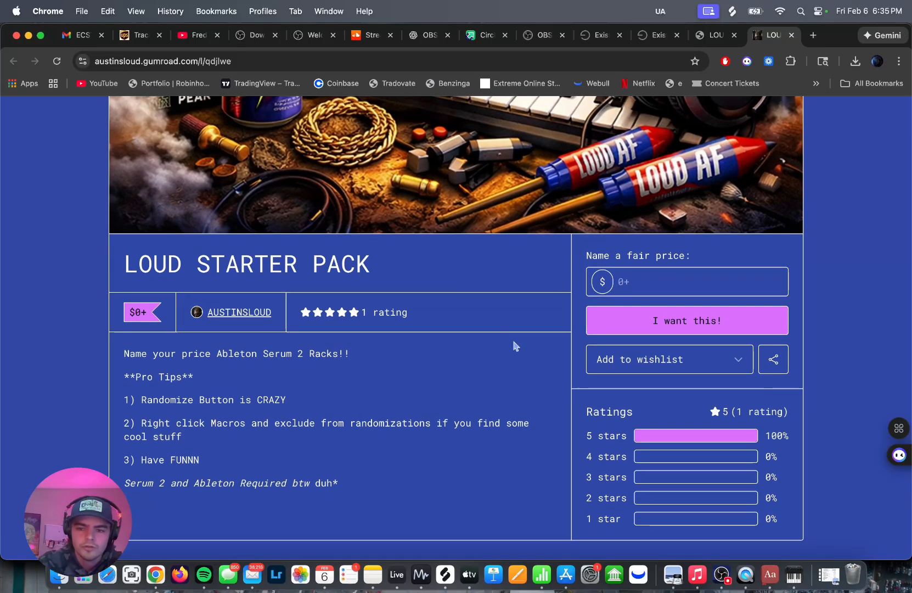
pyautogui.scroll(8, 503, 416)
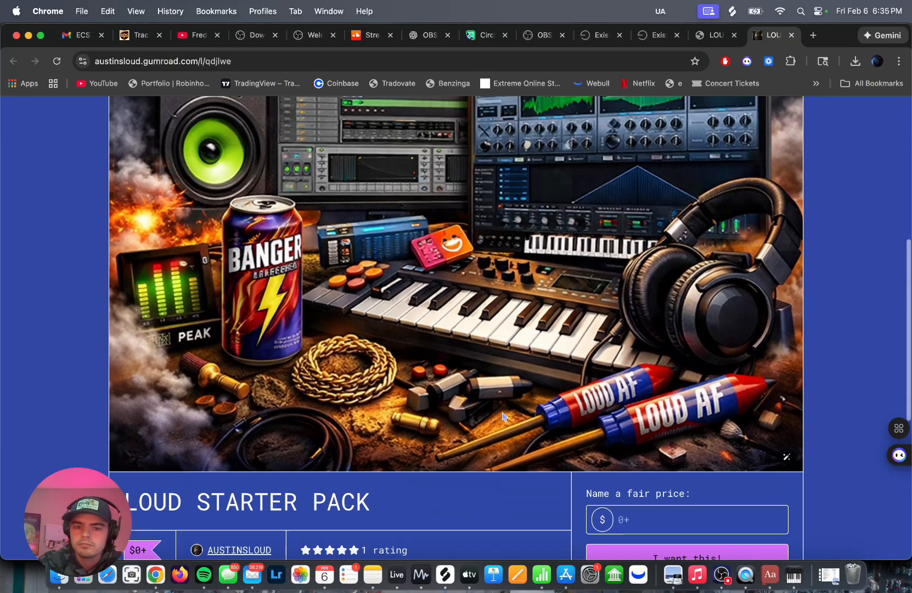
pyautogui.scroll(10, 502, 415)
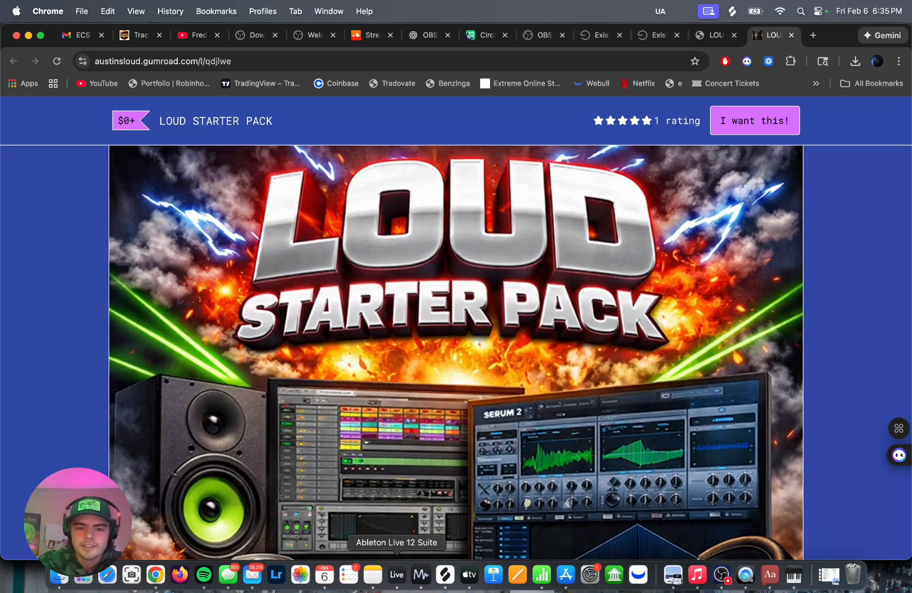
pyautogui.scroll(-10, 559, 449)
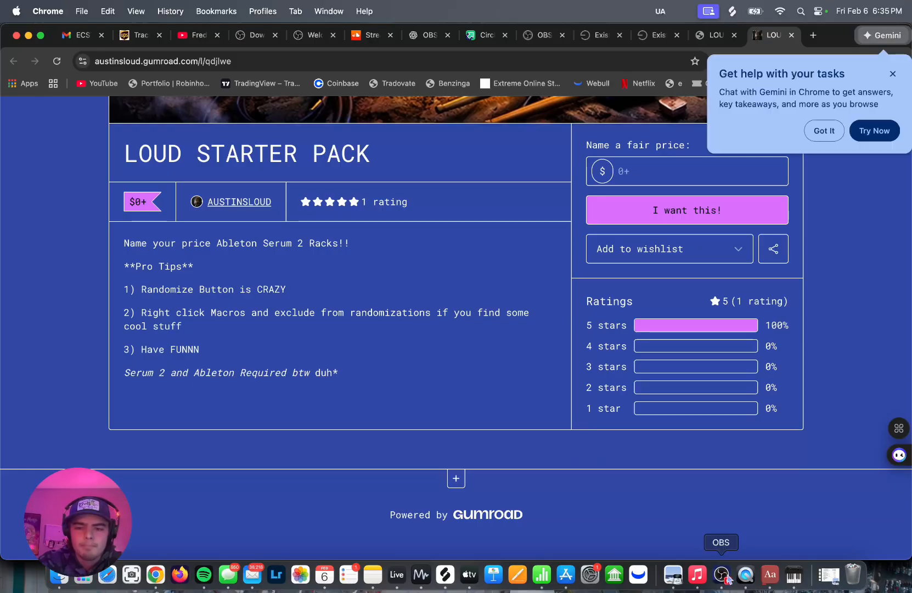
# Switch back to Ableton Live, show the browser and collapse the HIGHS folder inside PREPARE FOR DEPARTURE.
pyautogui.click(397, 574)
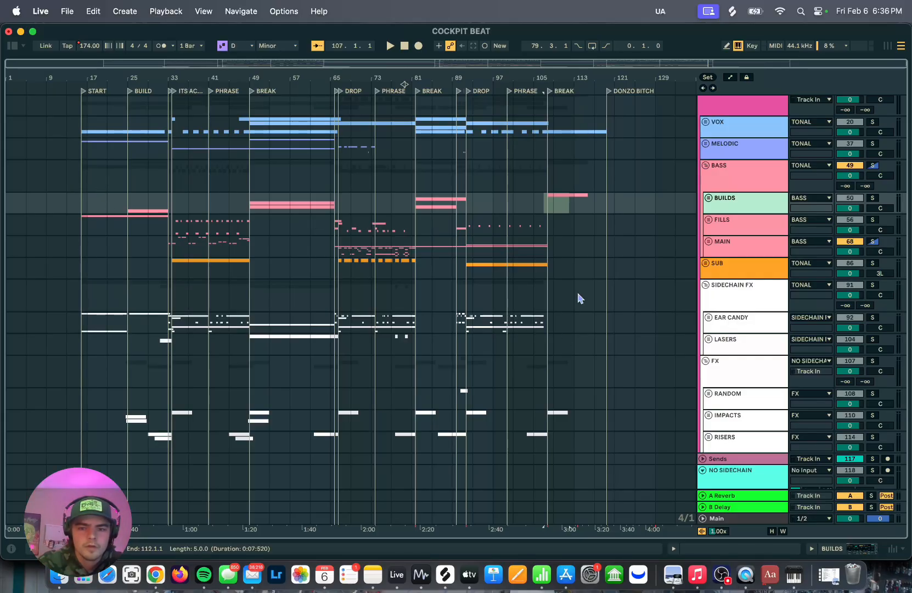
pyautogui.scroll(4, 472, 315)
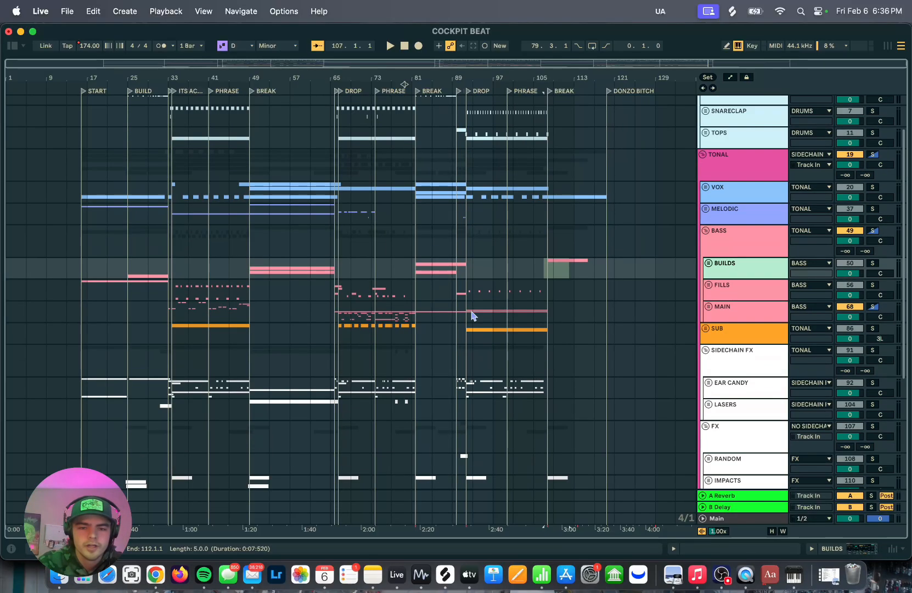
pyautogui.scroll(-2, 473, 316)
pyautogui.scroll(5, 225, 307)
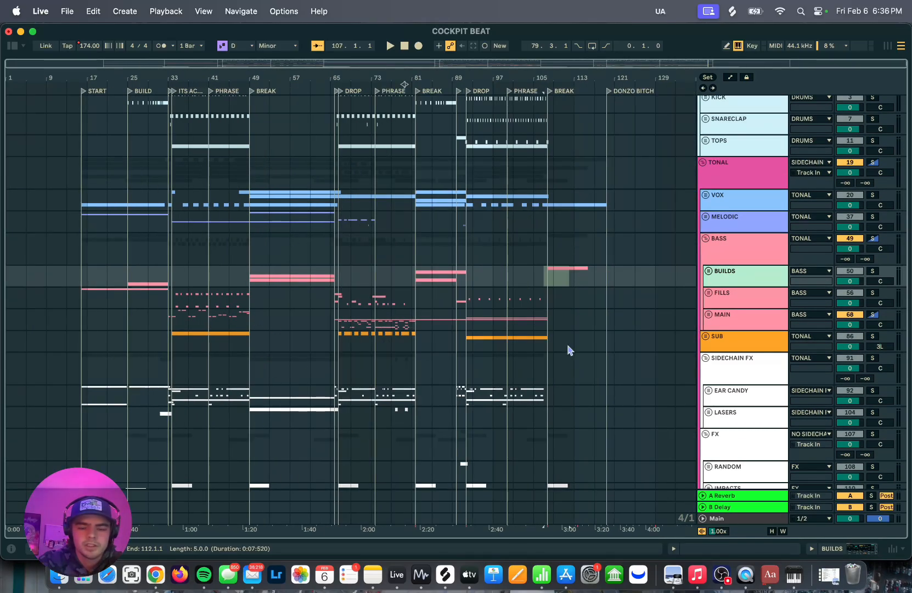
pyautogui.scroll(-6, 266, 294)
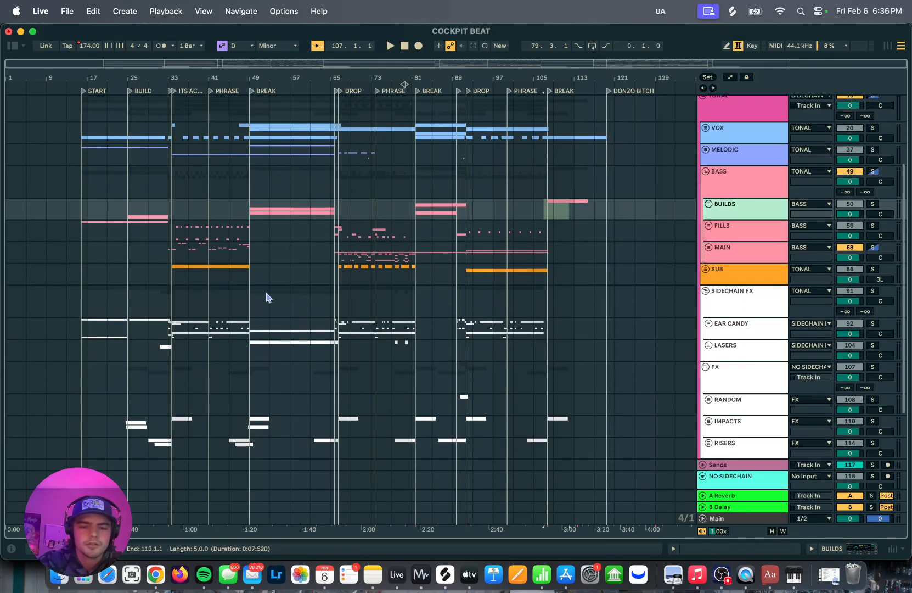
pyautogui.click(12, 46)
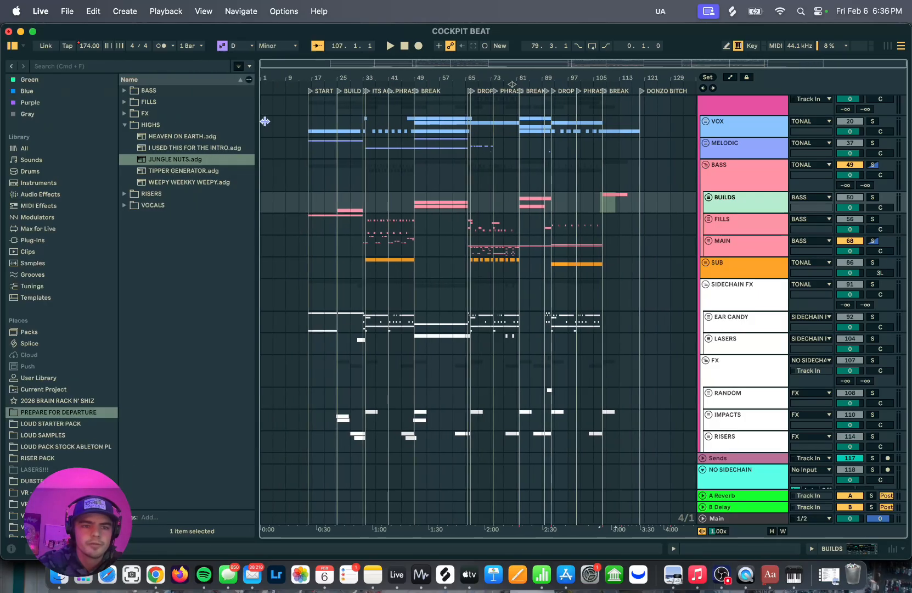
pyautogui.click(129, 122)
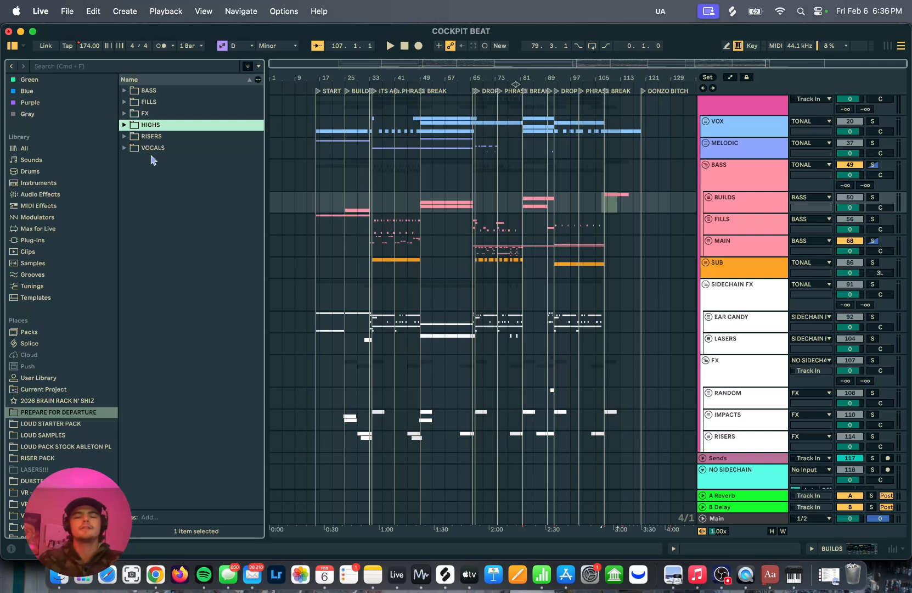
# Examine the arrangement from the START section to the final BREAK across the drum, tonal and FX groups.
pyautogui.scroll(2, 316, 231)
pyautogui.scroll(5, 315, 230)
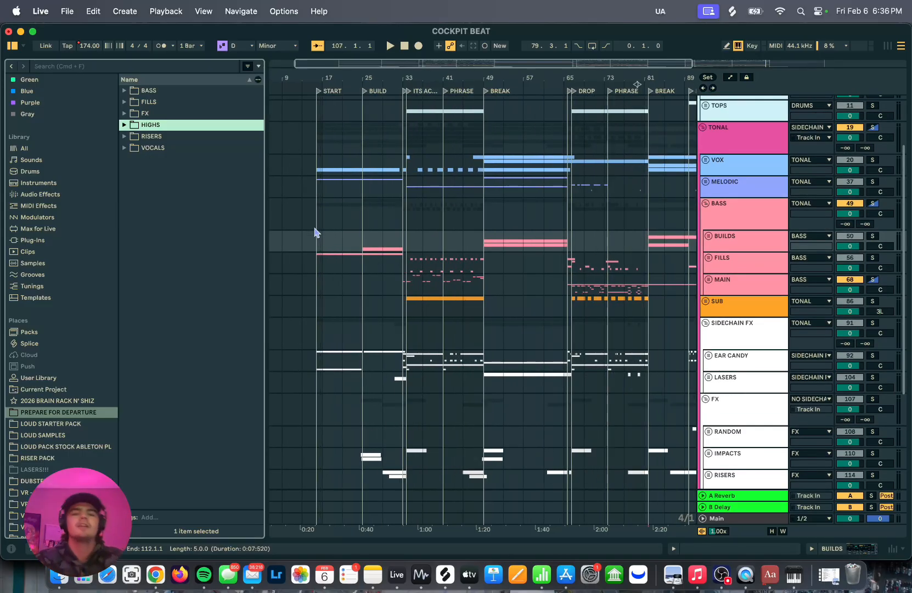
pyautogui.scroll(-3, 316, 232)
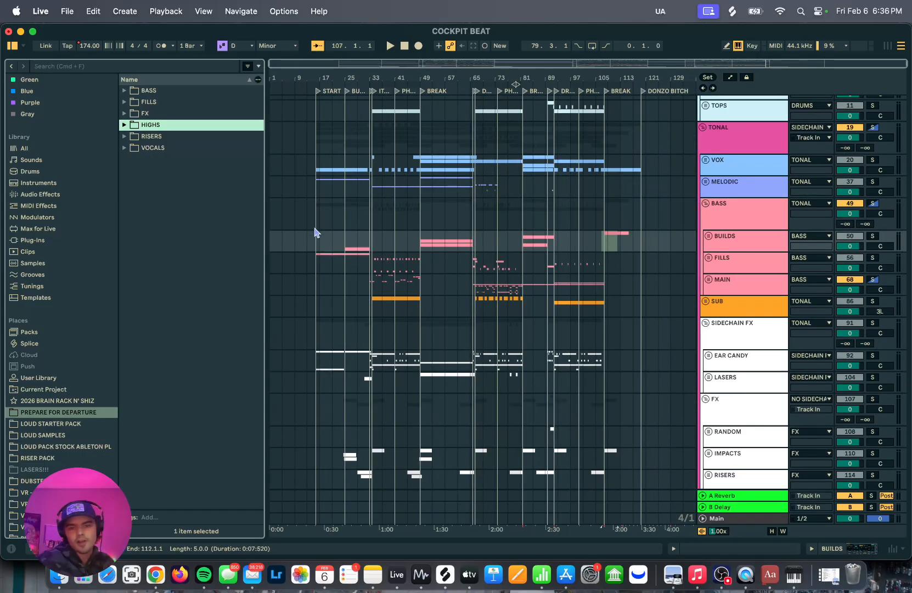
pyautogui.scroll(3, 316, 232)
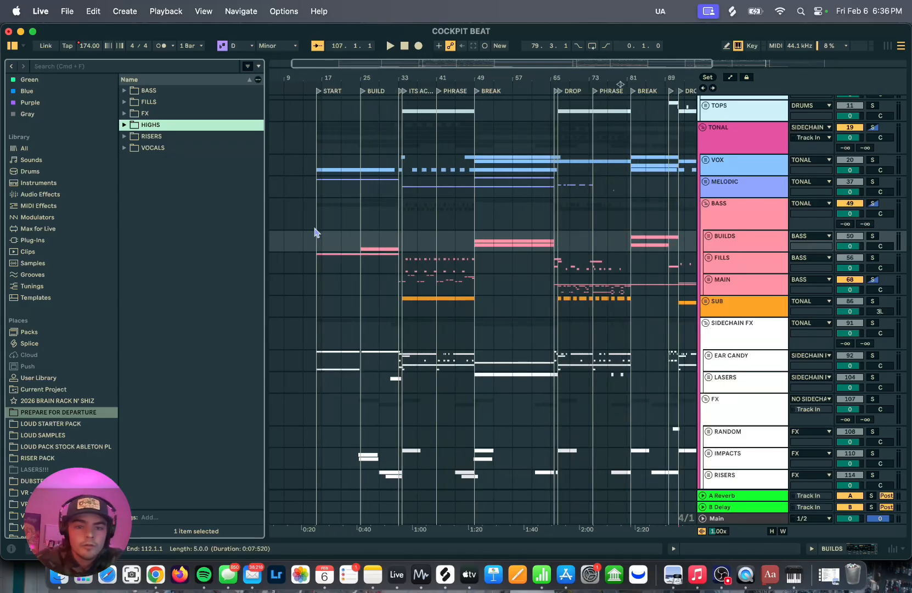
pyautogui.scroll(3, 315, 232)
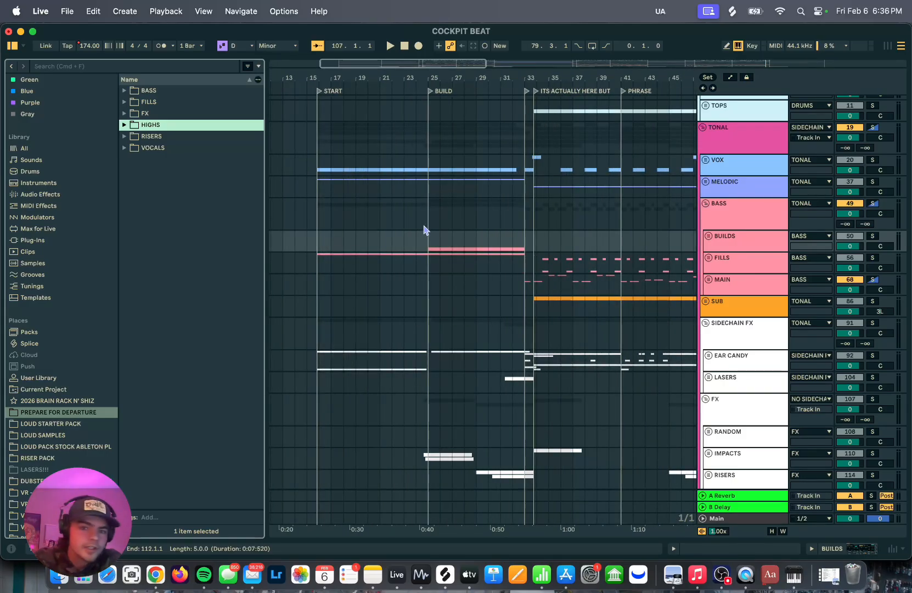
pyautogui.scroll(2, 427, 229)
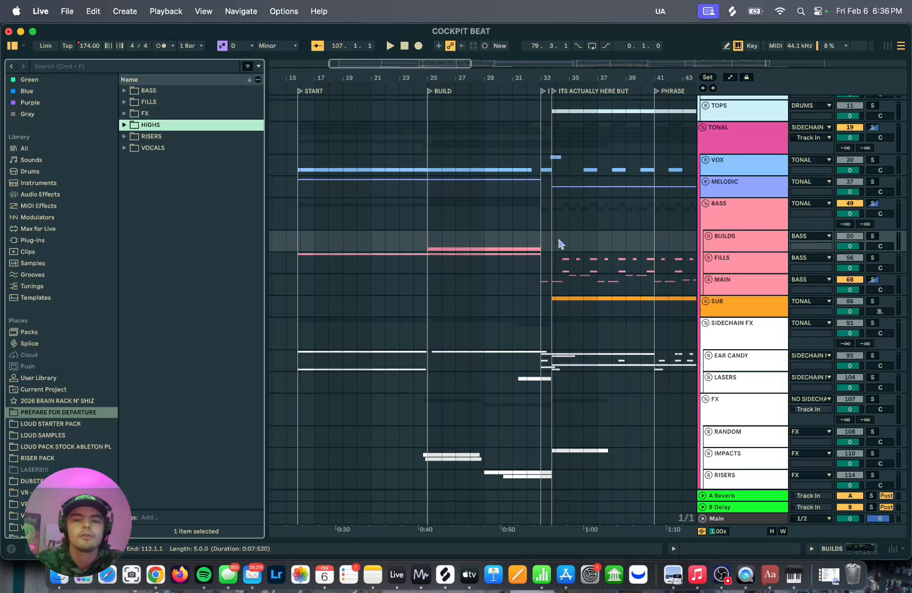
pyautogui.scroll(1, 560, 244)
pyautogui.press('w')
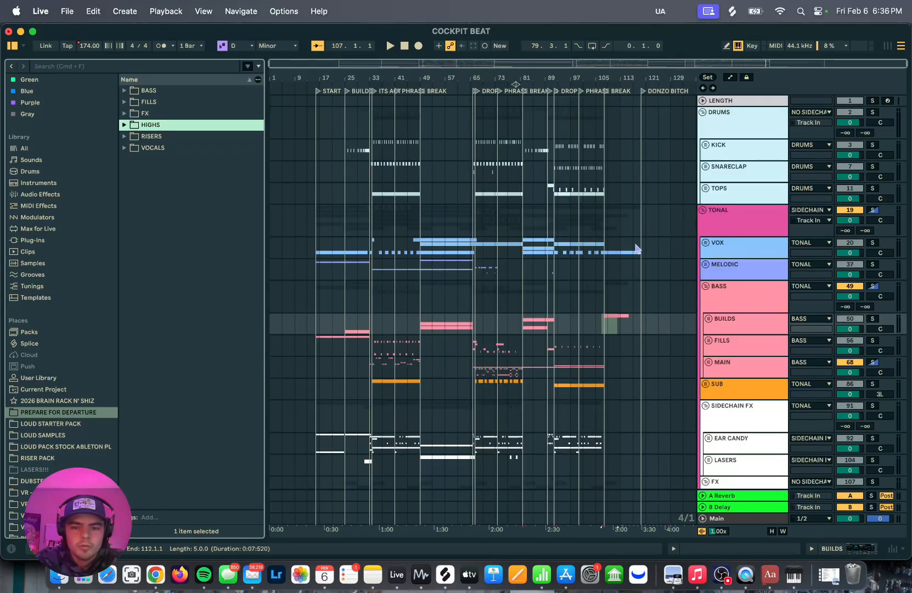
pyautogui.scroll(3, 372, 383)
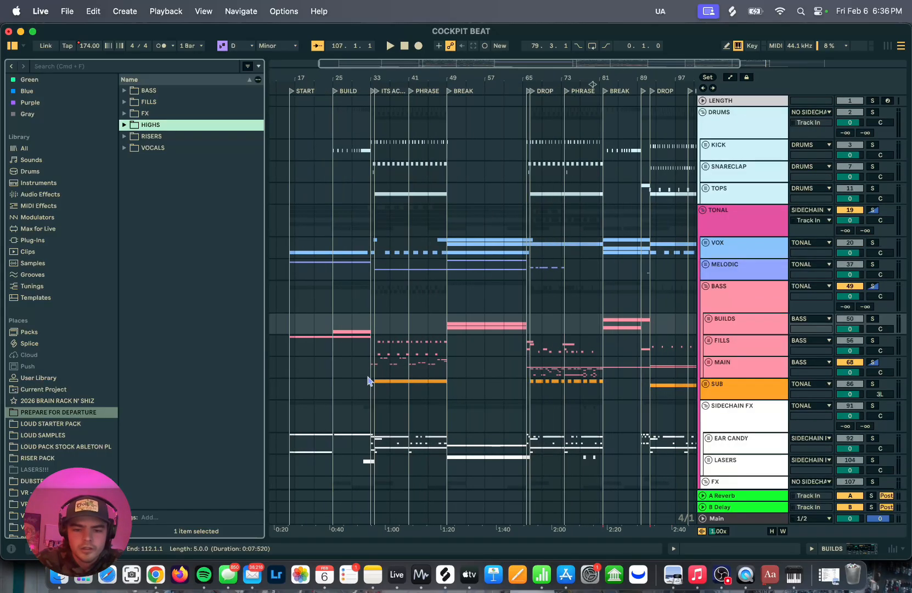
pyautogui.scroll(-2, 368, 380)
pyautogui.scroll(-5, 478, 367)
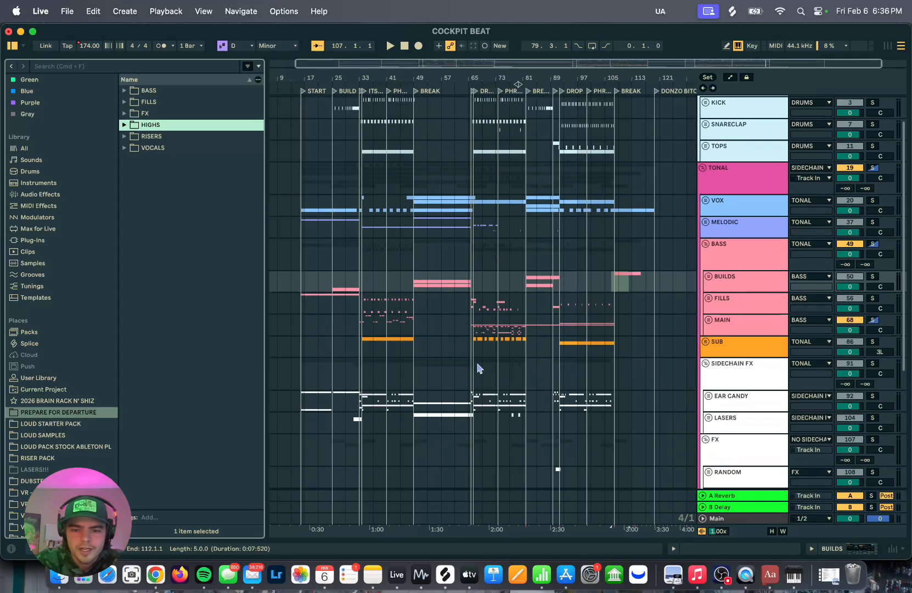
pyautogui.scroll(4, 478, 368)
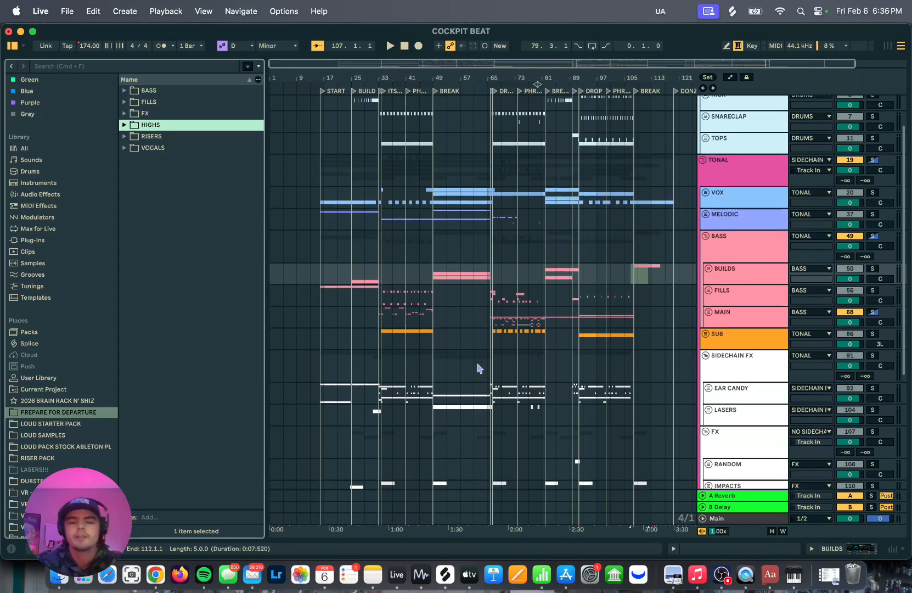